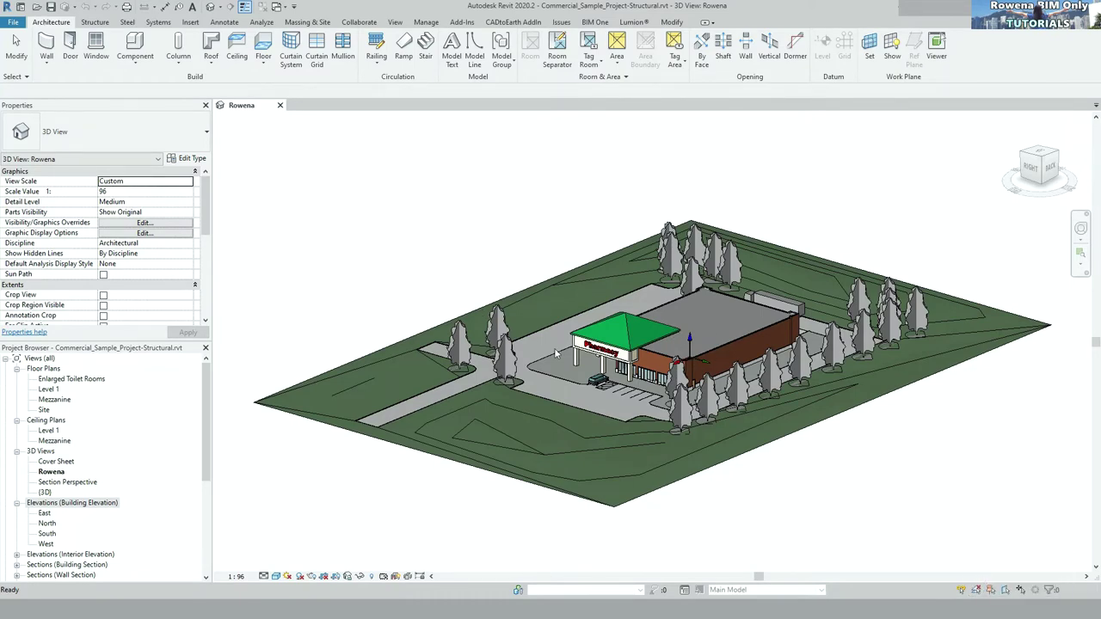
- Browse Revit's bundled sample files, then close the file browser without opening anything
{"action": "scroll", "coordinate": [667, 363], "scroll_direction": "up", "scroll_amount": 2}
{"action": "scroll", "coordinate": [684, 378], "scroll_direction": "up", "scroll_amount": 2}
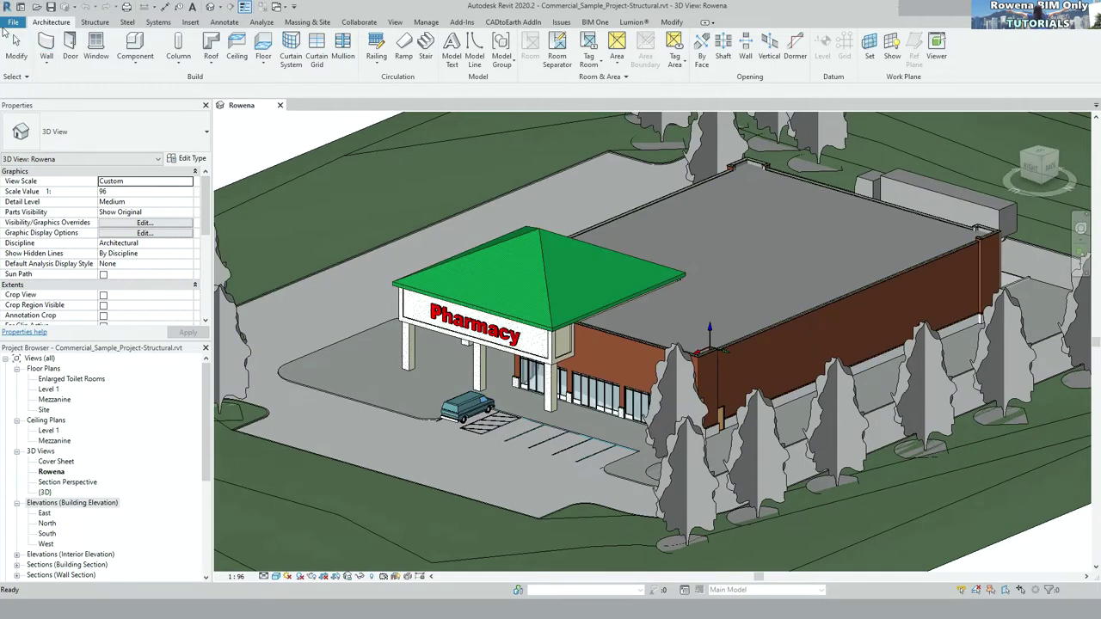
{"action": "left_click", "coordinate": [11, 23]}
{"action": "mouse_move", "coordinate": [39, 96]}
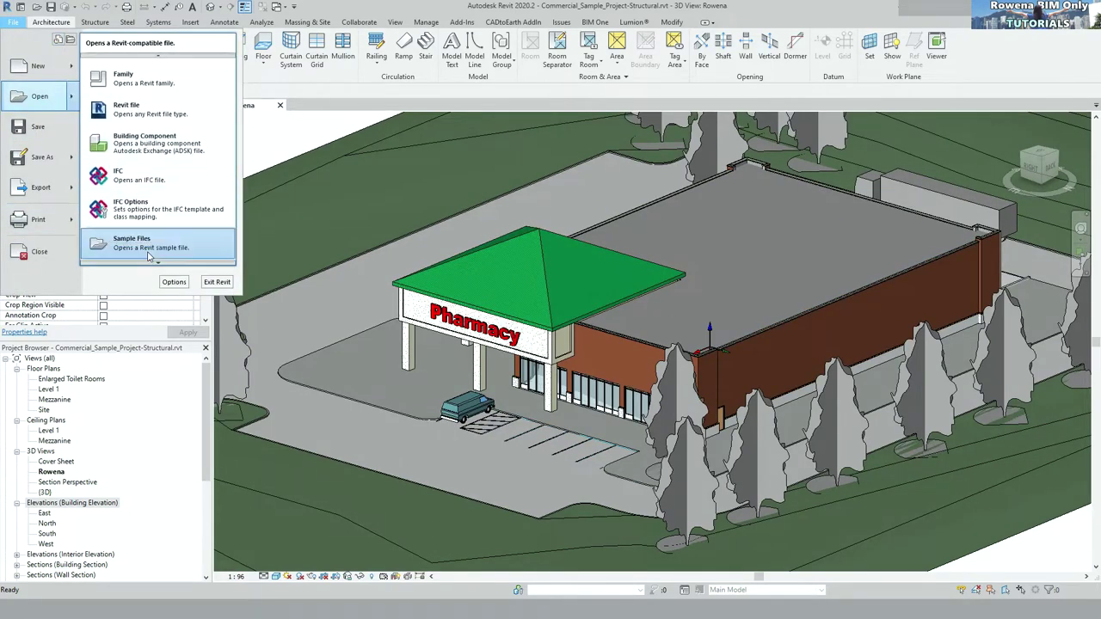
{"action": "left_click", "coordinate": [150, 248]}
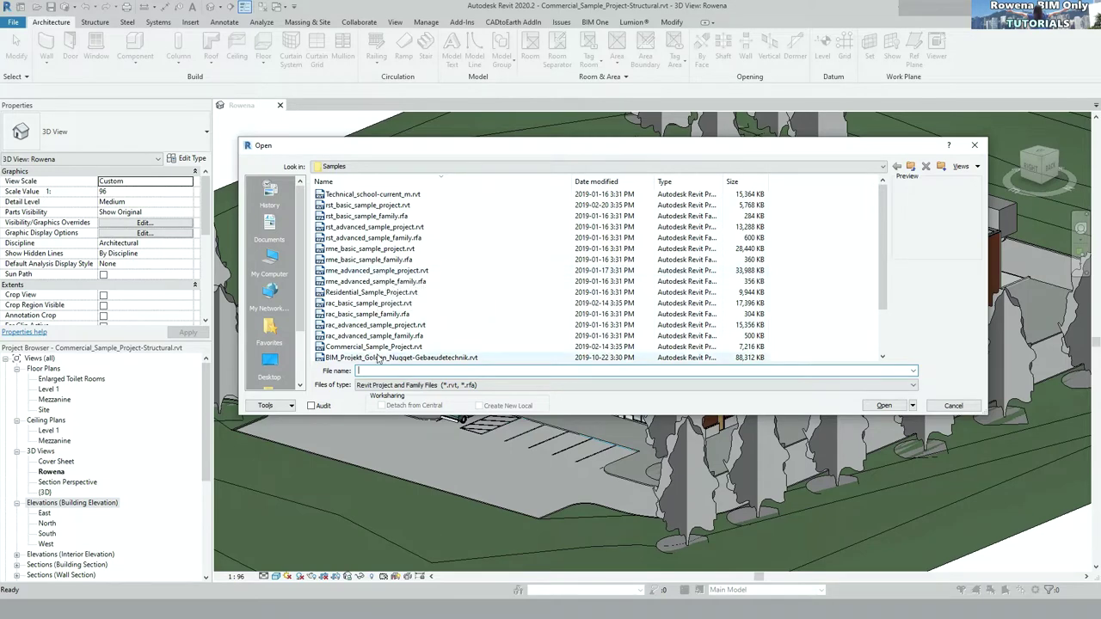
{"action": "left_click", "coordinate": [955, 406]}
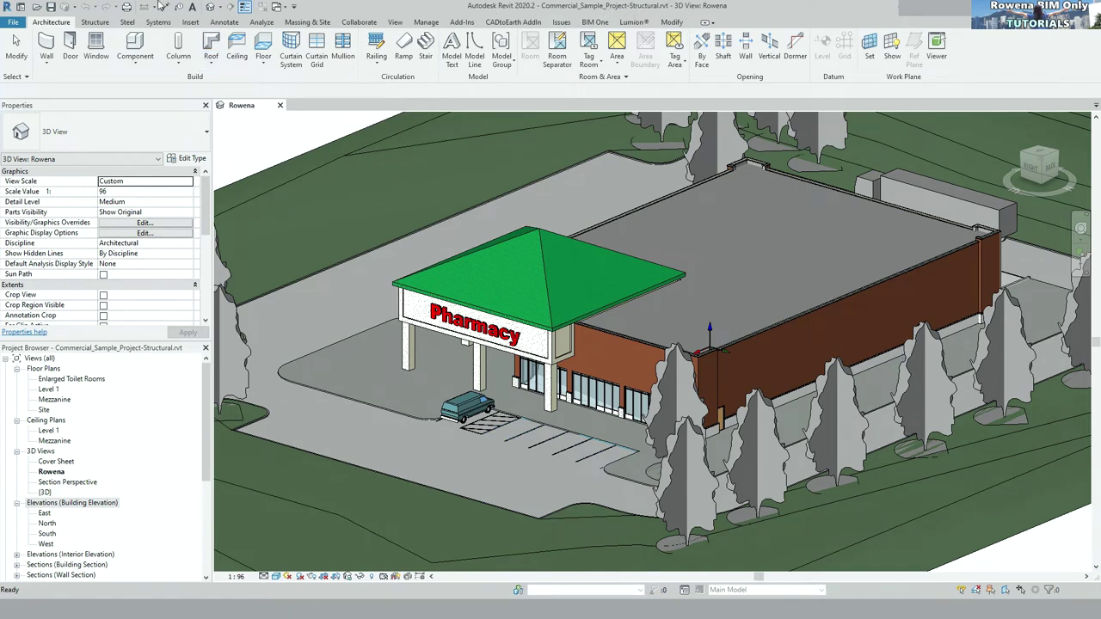
- With the Structure tab's Reinforcement panel expanded, open the Level 1 floor plan
{"action": "left_click", "coordinate": [96, 22]}
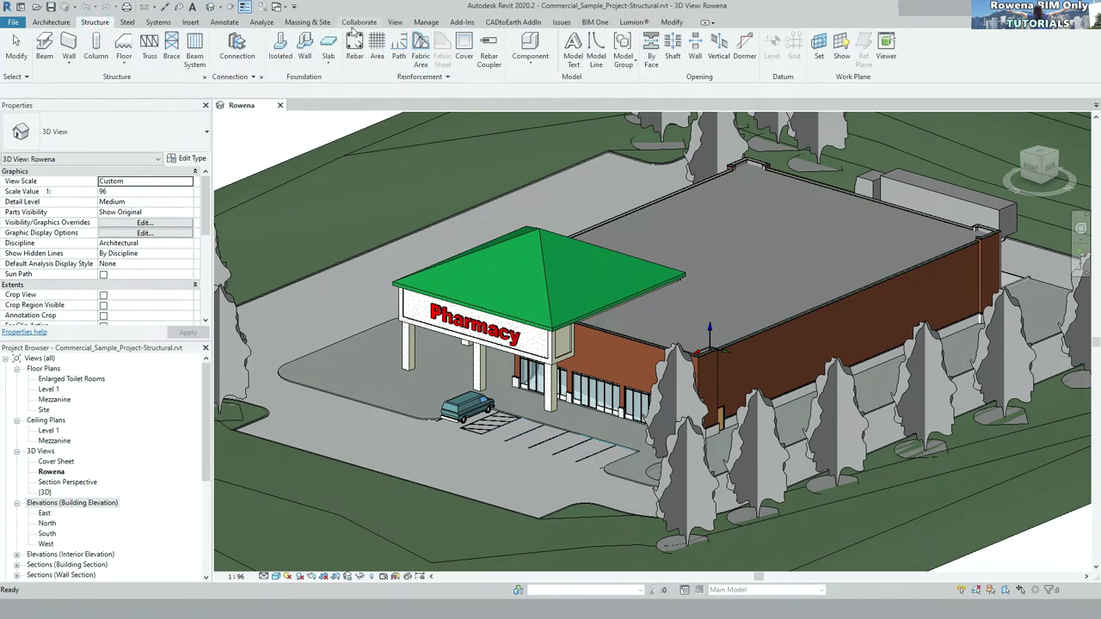
{"action": "left_click", "coordinate": [447, 77]}
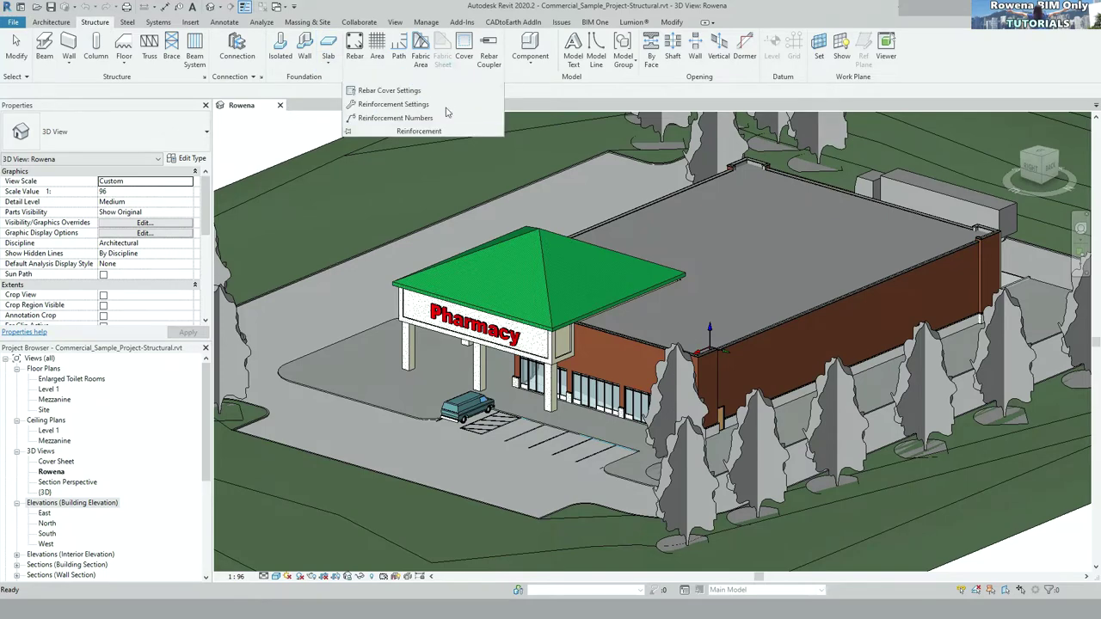
{"action": "double_click", "coordinate": [49, 390]}
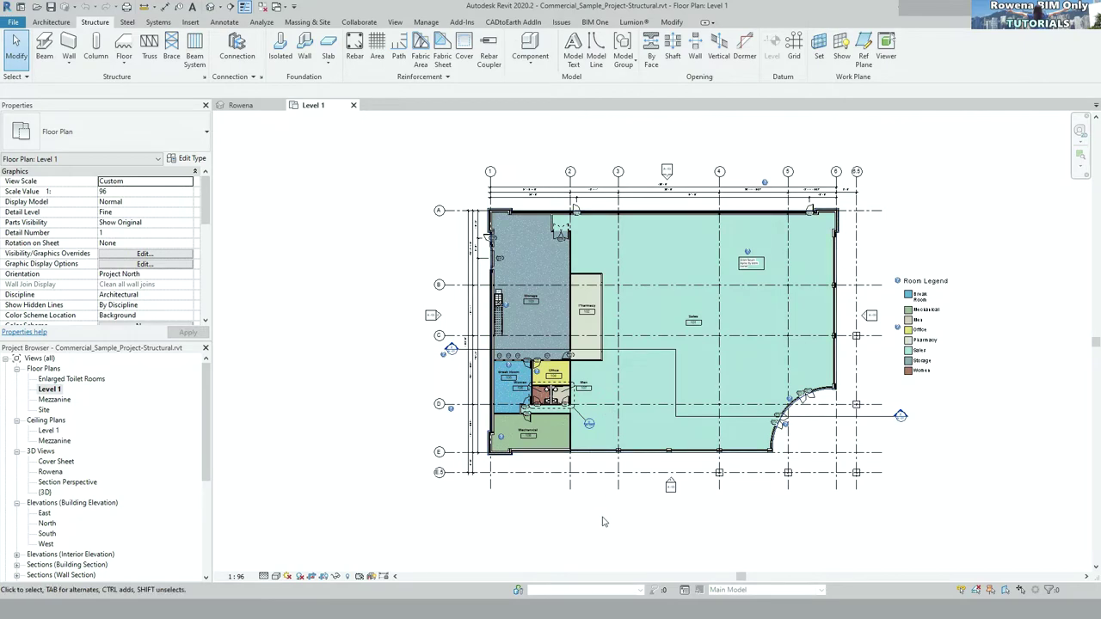
{"action": "scroll", "coordinate": [566, 472], "scroll_direction": "up", "scroll_amount": 2}
{"action": "scroll", "coordinate": [924, 327], "scroll_direction": "down", "scroll_amount": 1}
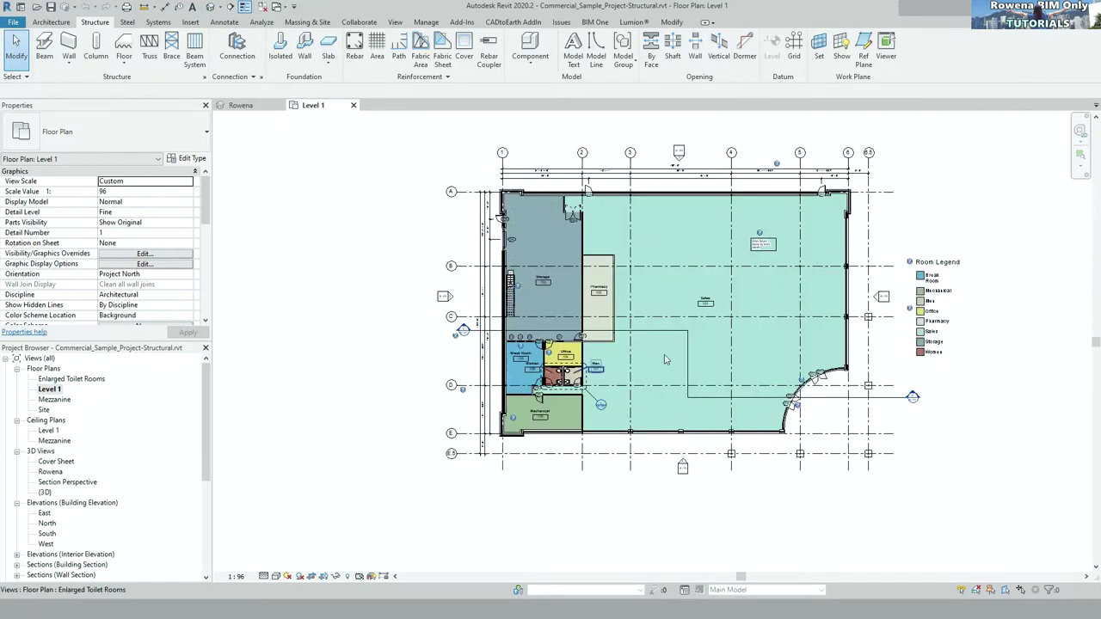
{"action": "scroll", "coordinate": [925, 327], "scroll_direction": "up", "scroll_amount": 1}
{"action": "scroll", "coordinate": [912, 340], "scroll_direction": "up", "scroll_amount": 2}
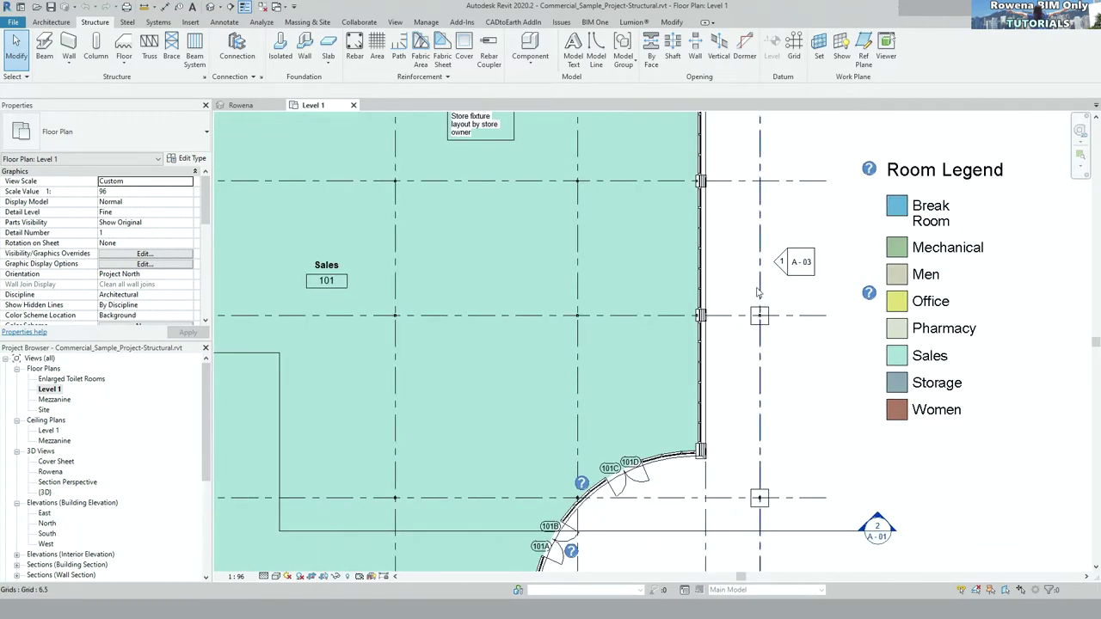
{"action": "scroll", "coordinate": [762, 320], "scroll_direction": "down", "scroll_amount": 1}
{"action": "scroll", "coordinate": [759, 498], "scroll_direction": "down", "scroll_amount": 1}
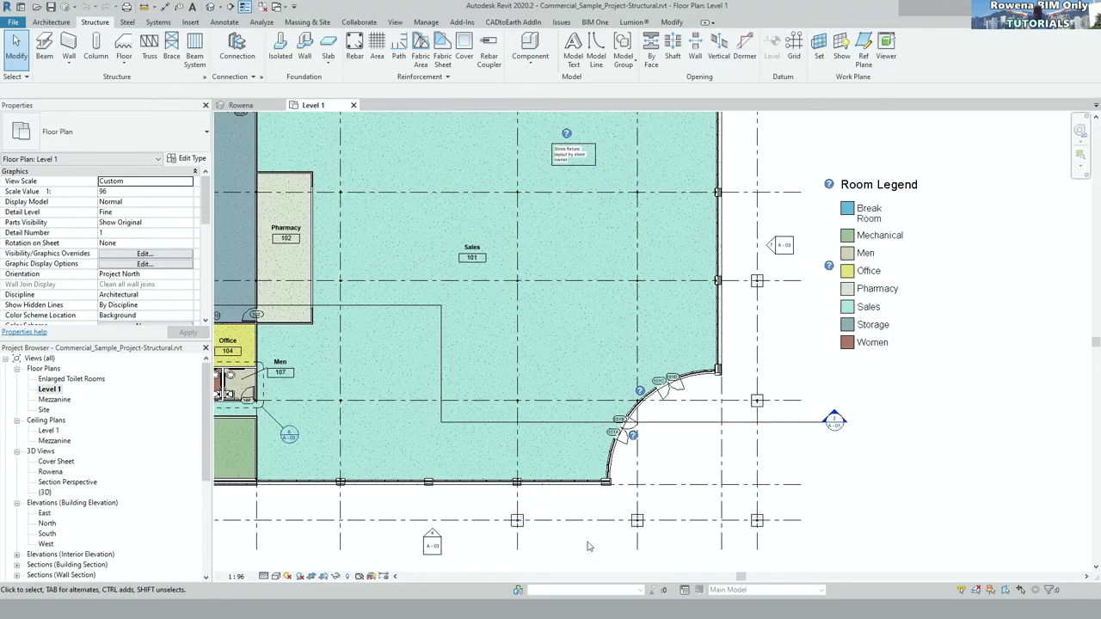
{"action": "scroll", "coordinate": [809, 270], "scroll_direction": "up", "scroll_amount": 1}
{"action": "scroll", "coordinate": [781, 264], "scroll_direction": "up", "scroll_amount": 1}
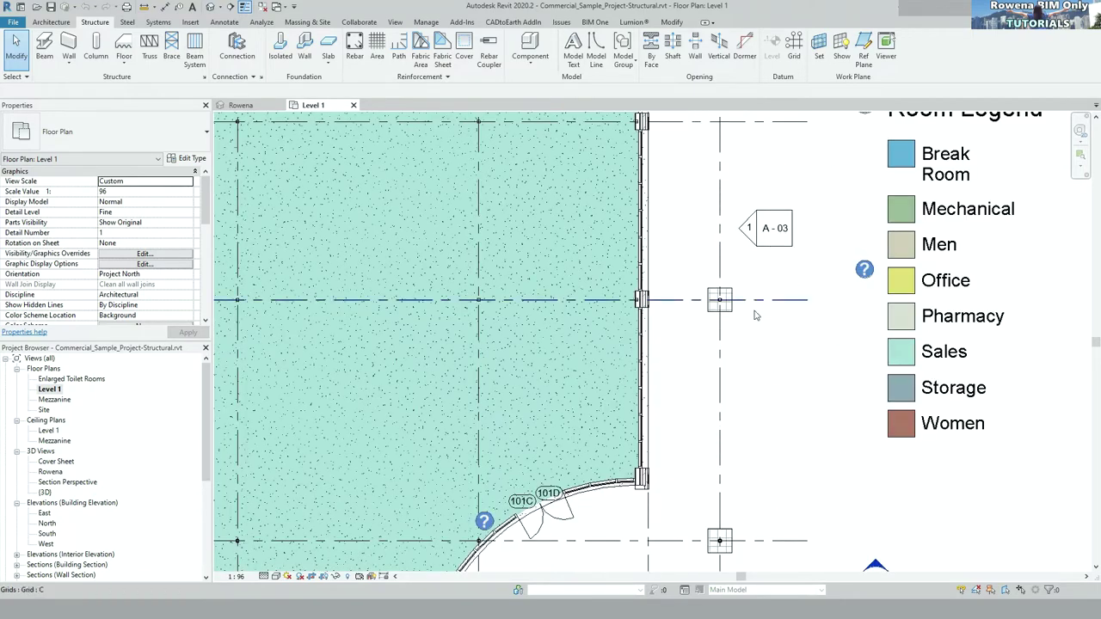
- Draw a vertical section line from the top grid to below the building, beside the right wall
{"action": "left_click", "coordinate": [230, 7]}
{"action": "left_click", "coordinate": [744, 264]}
{"action": "scroll", "coordinate": [750, 291], "scroll_direction": "down", "scroll_amount": 2}
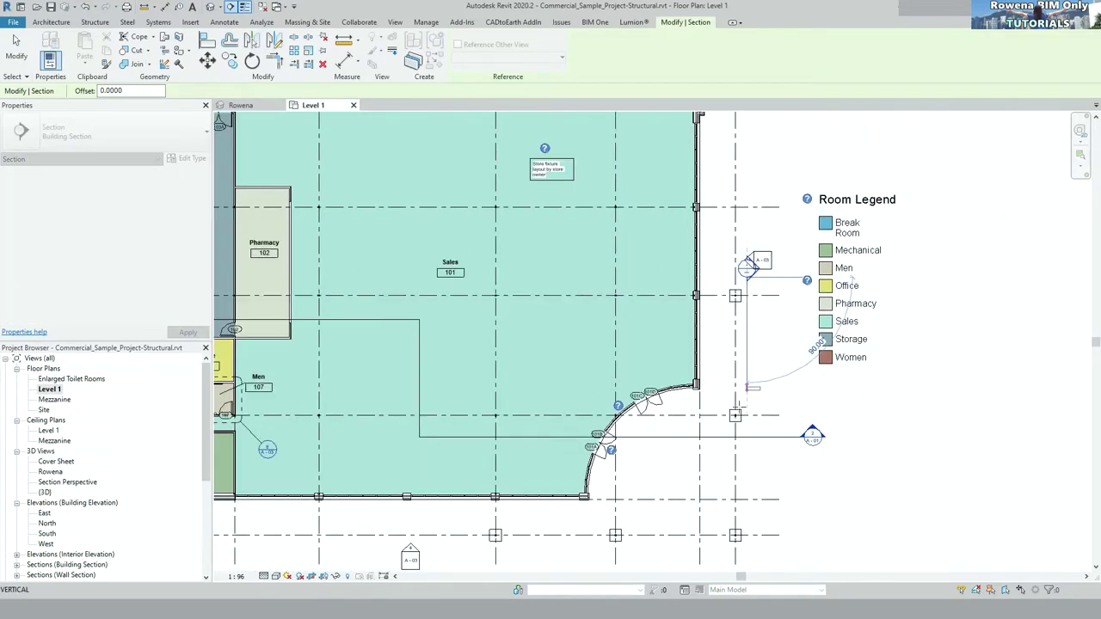
{"action": "left_click", "coordinate": [747, 548]}
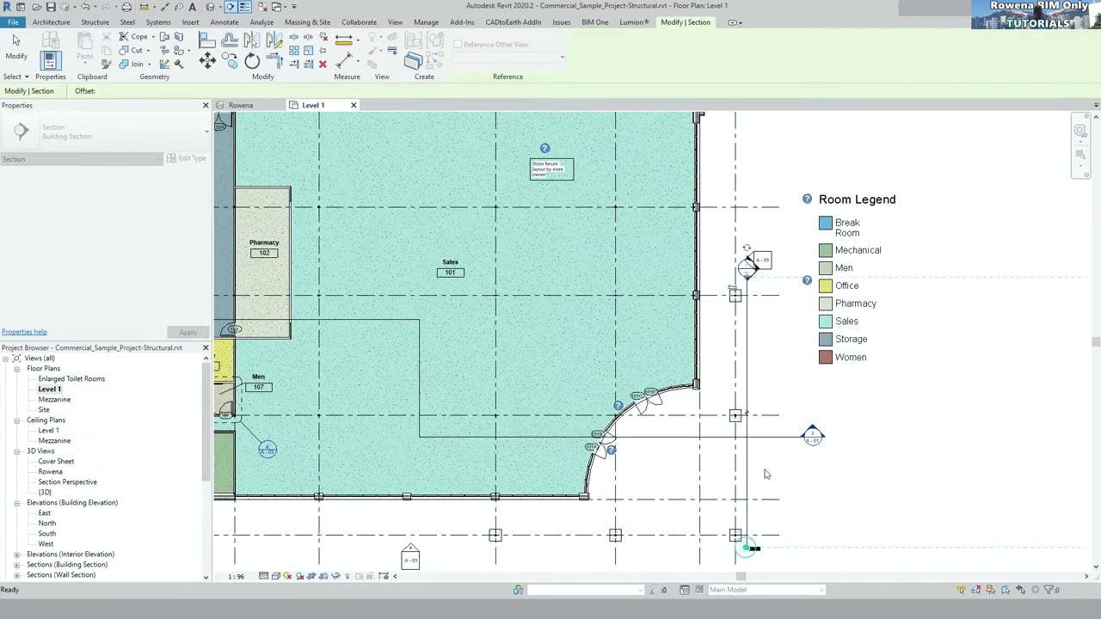
{"action": "left_click", "coordinate": [758, 380]}
{"action": "left_click", "coordinate": [747, 379]}
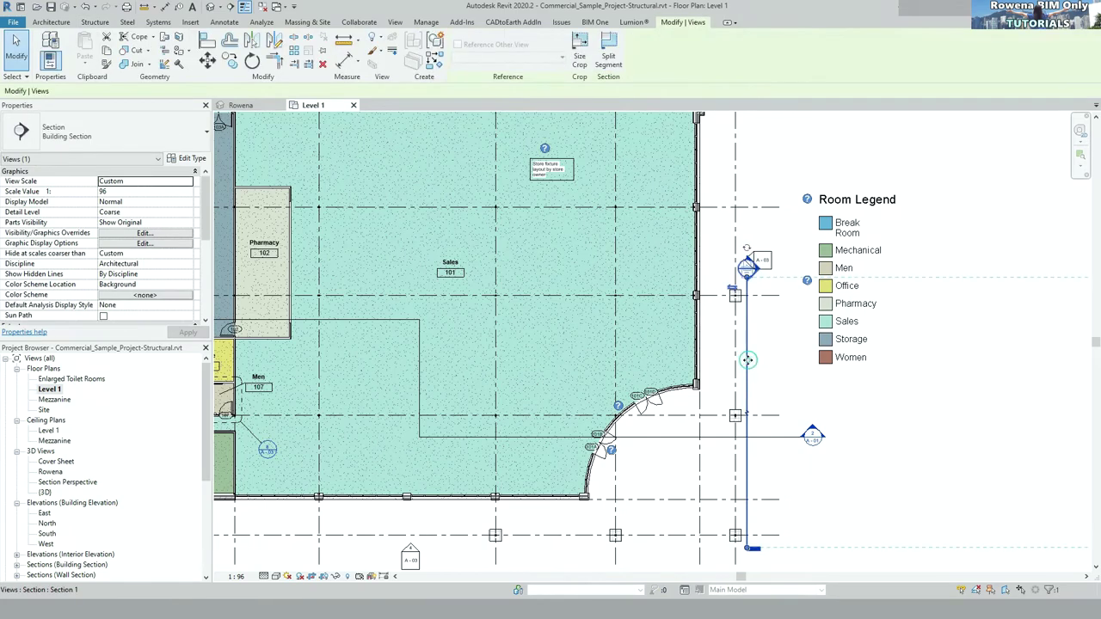
{"action": "scroll", "coordinate": [766, 280], "scroll_direction": "up", "scroll_amount": 3}
{"action": "scroll", "coordinate": [739, 292], "scroll_direction": "up", "scroll_amount": 2}
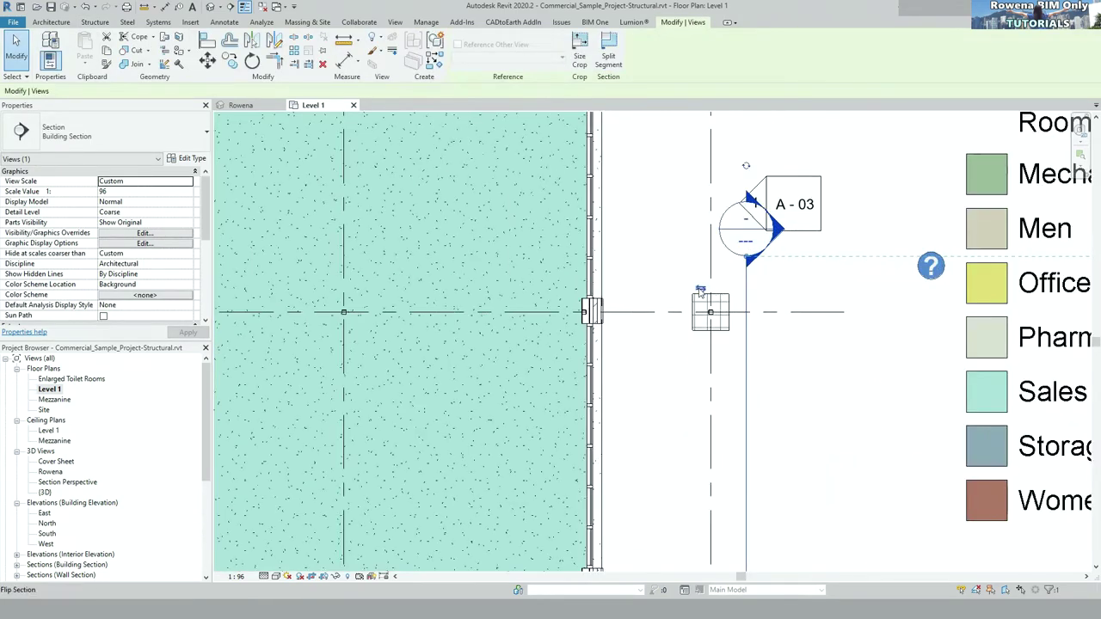
{"action": "scroll", "coordinate": [790, 269], "scroll_direction": "down", "scroll_amount": 2}
{"action": "scroll", "coordinate": [790, 270], "scroll_direction": "down", "scroll_amount": 4}
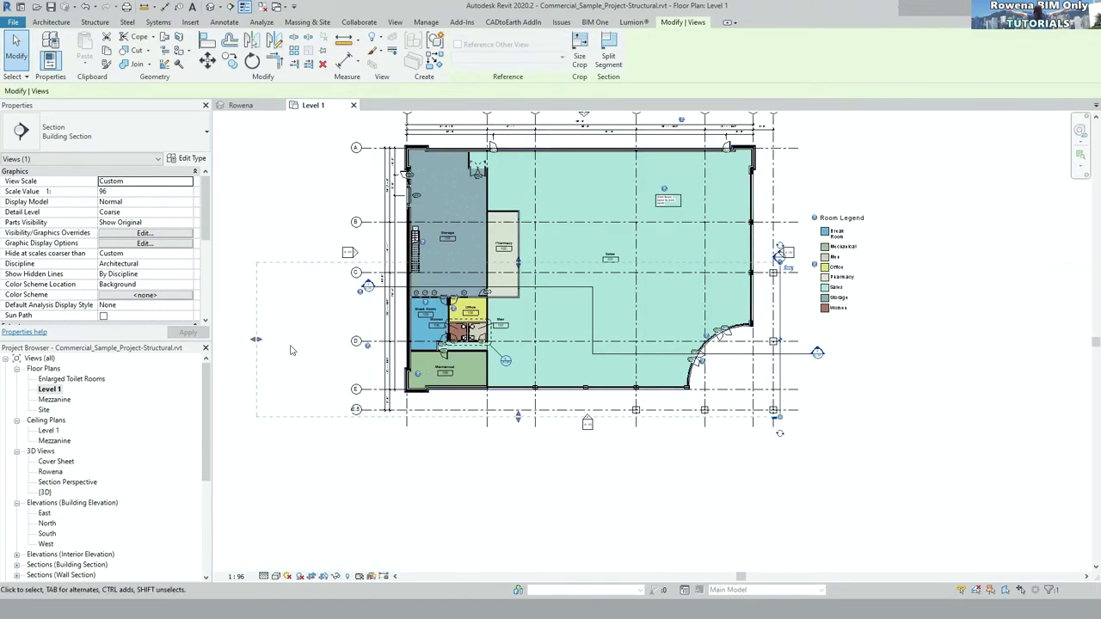
- Shift the section line into place beside the wall and go to the Section 1 view
{"action": "left_click_drag", "start_coordinate": [743, 343], "coordinate": [764, 340]}
{"action": "scroll", "coordinate": [764, 341], "scroll_direction": "up", "scroll_amount": 3}
{"action": "scroll", "coordinate": [757, 323], "scroll_direction": "up", "scroll_amount": 2}
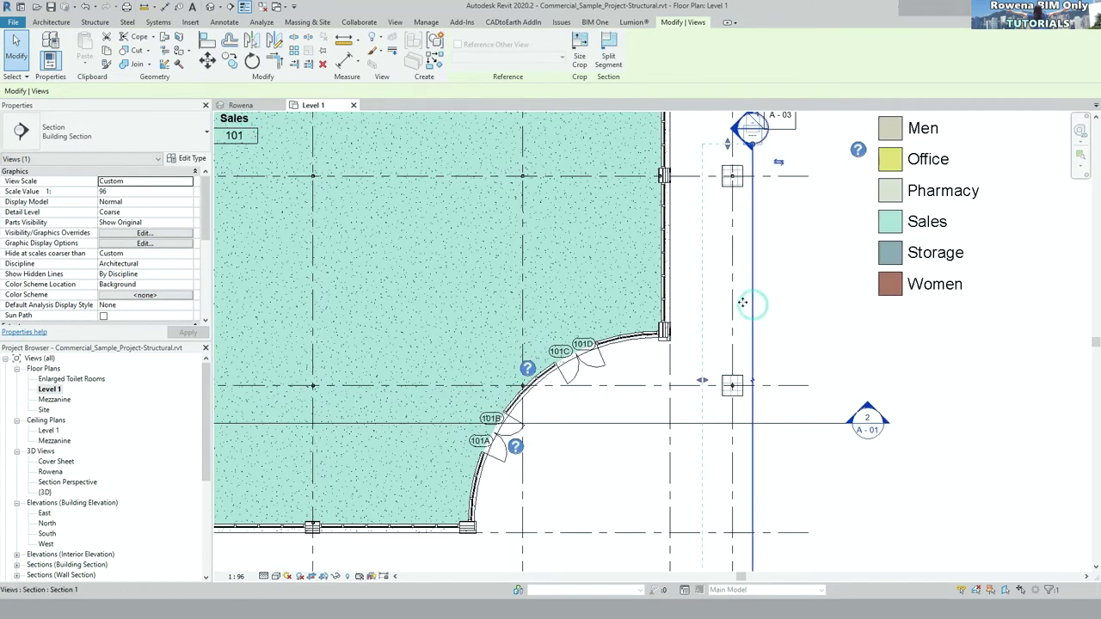
{"action": "left_click_drag", "start_coordinate": [753, 284], "coordinate": [743, 284]}
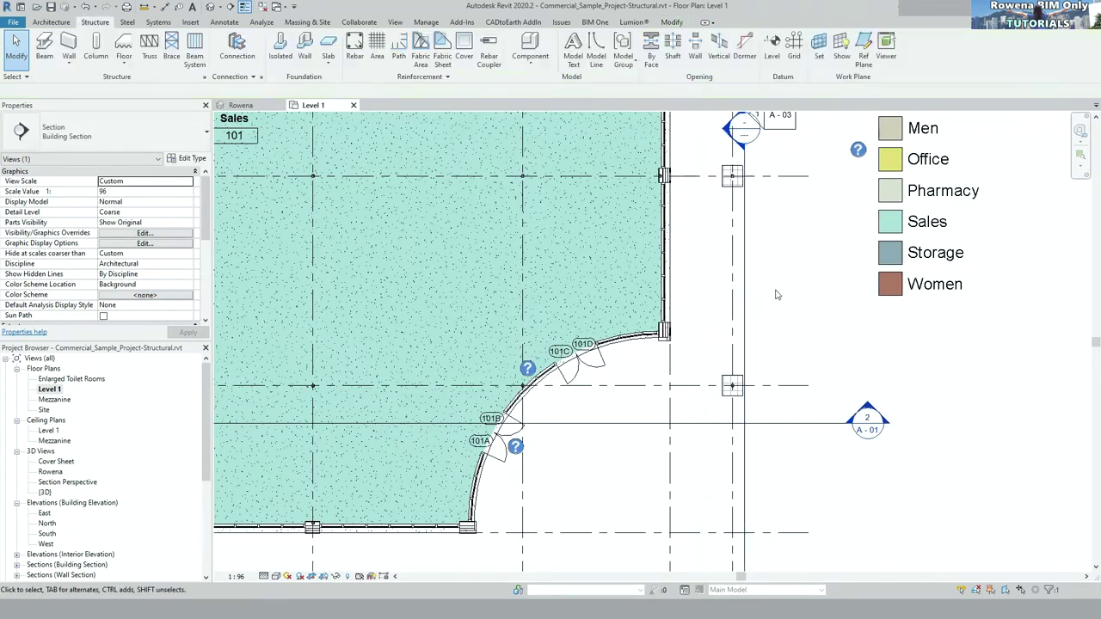
{"action": "left_click", "coordinate": [776, 288]}
{"action": "left_click", "coordinate": [743, 275]}
{"action": "right_click", "coordinate": [744, 275]}
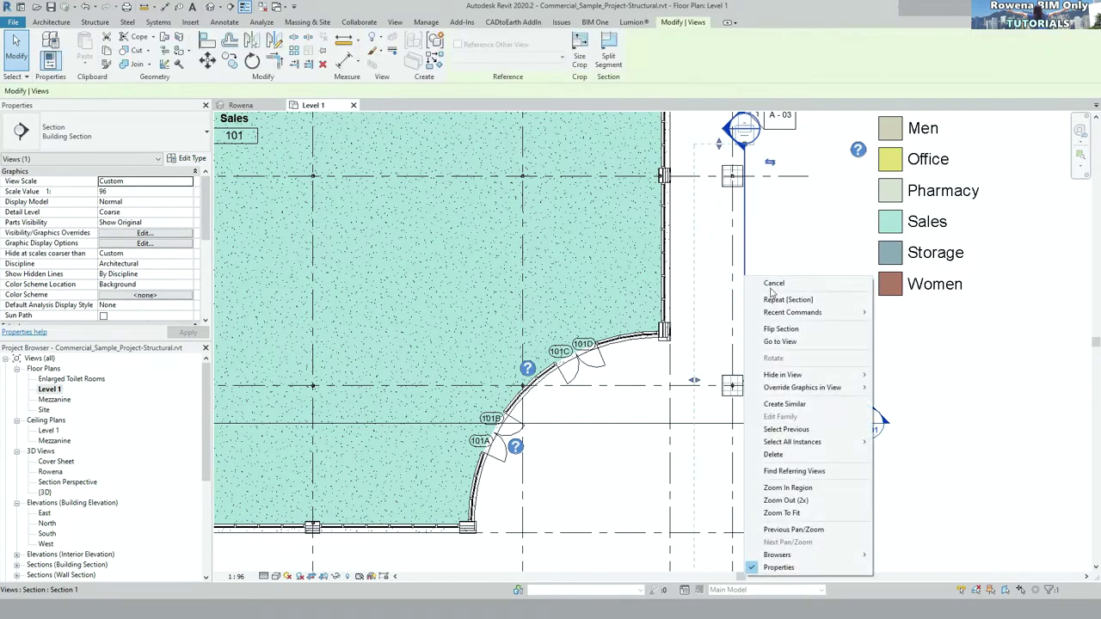
{"action": "left_click", "coordinate": [775, 343]}
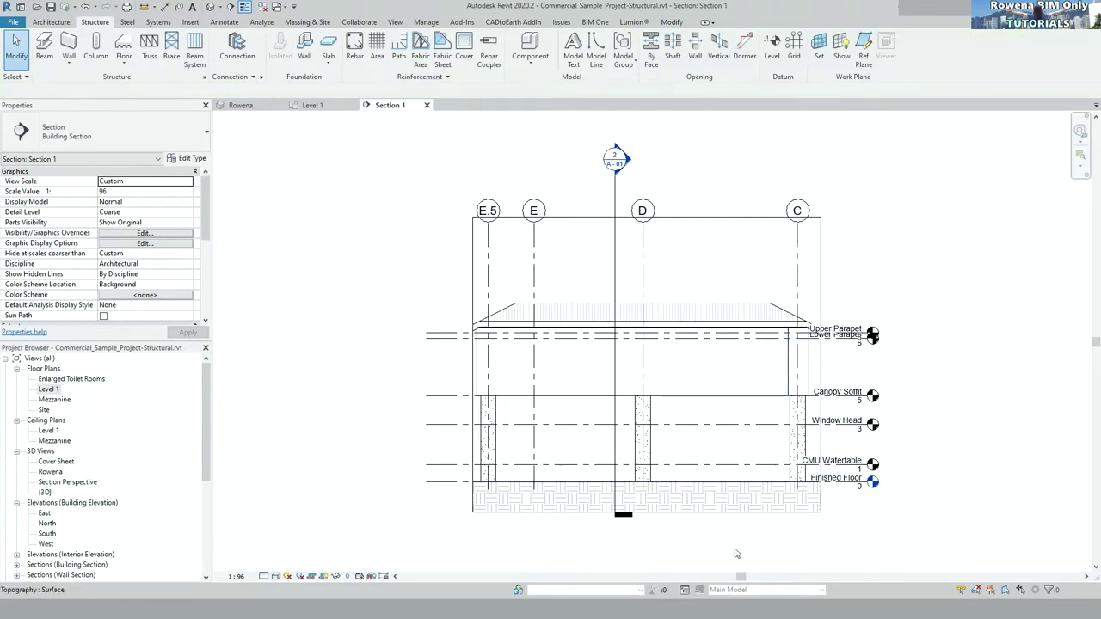
- Extend Section 1's crop boundary downward to include more of the ground
{"action": "scroll", "coordinate": [708, 422], "scroll_direction": "down", "scroll_amount": 2}
{"action": "left_click", "coordinate": [719, 428]}
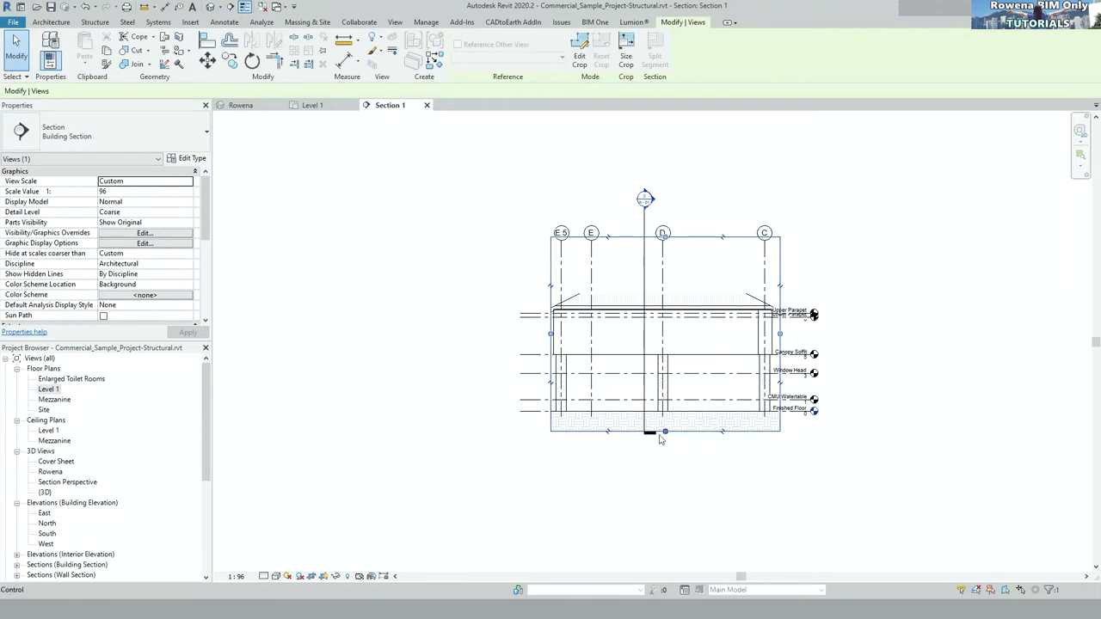
{"action": "left_click_drag", "start_coordinate": [665, 431], "coordinate": [665, 491]}
{"action": "left_click", "coordinate": [813, 262]}
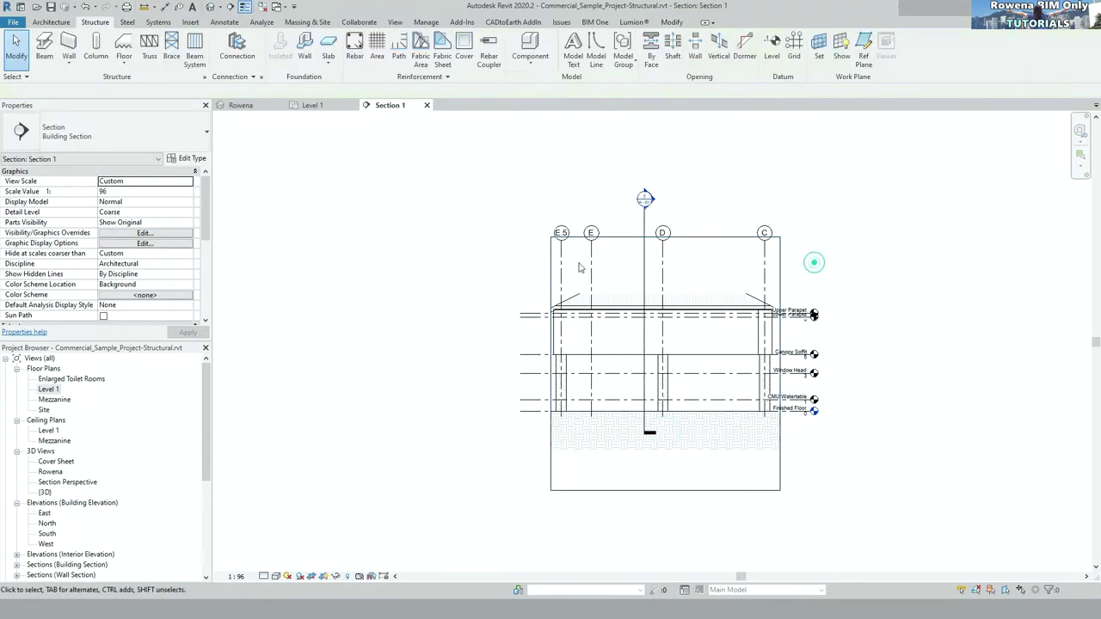
{"action": "left_click", "coordinate": [645, 269]}
{"action": "right_click", "coordinate": [646, 269]}
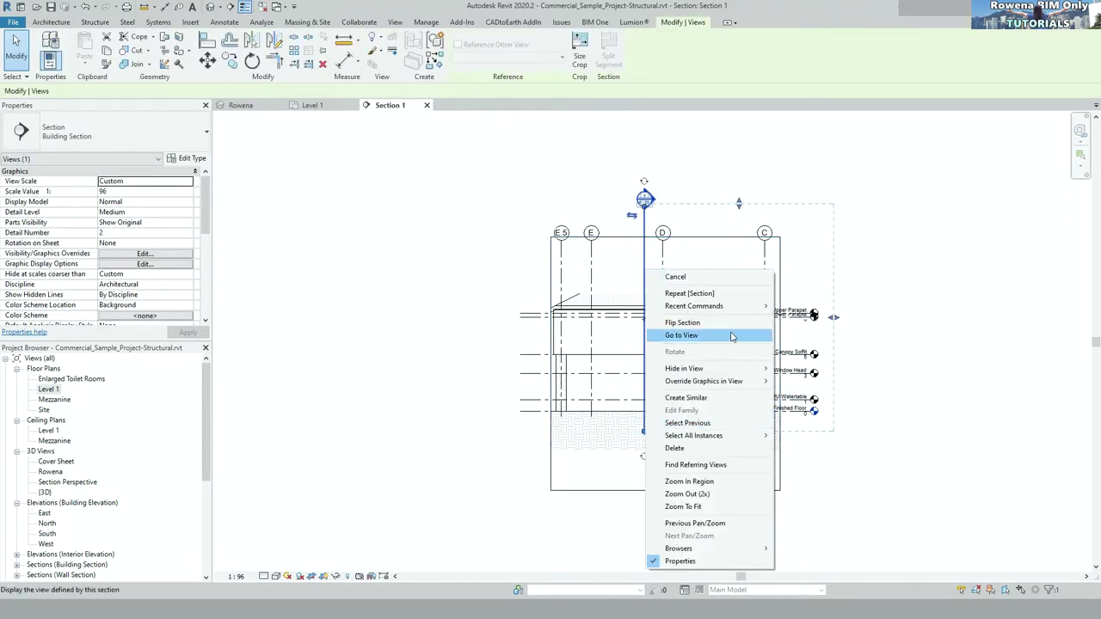
{"action": "left_click", "coordinate": [944, 349]}
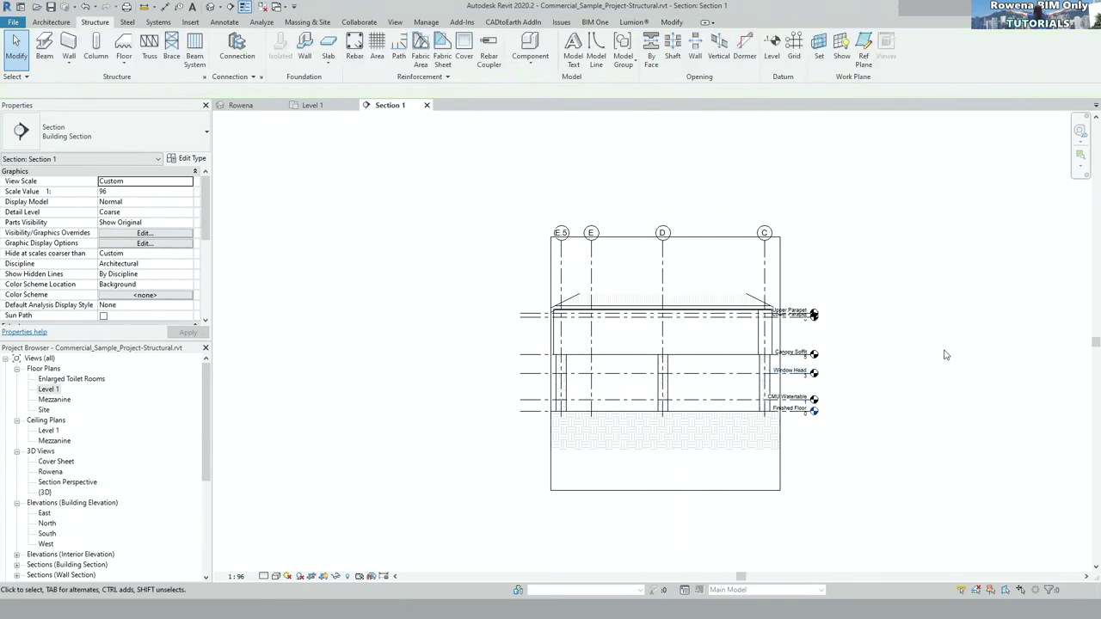
- Uncheck Crop View and Crop Region Visible for Section 1 and apply
{"action": "left_click", "coordinate": [781, 276]}
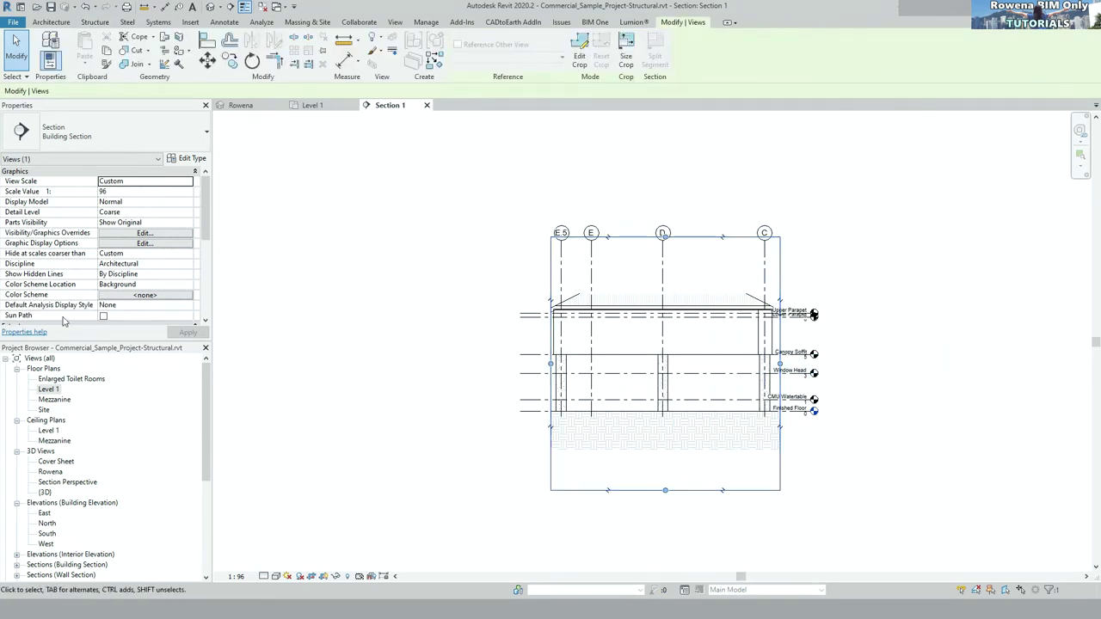
{"action": "scroll", "coordinate": [152, 275], "scroll_direction": "down", "scroll_amount": 4}
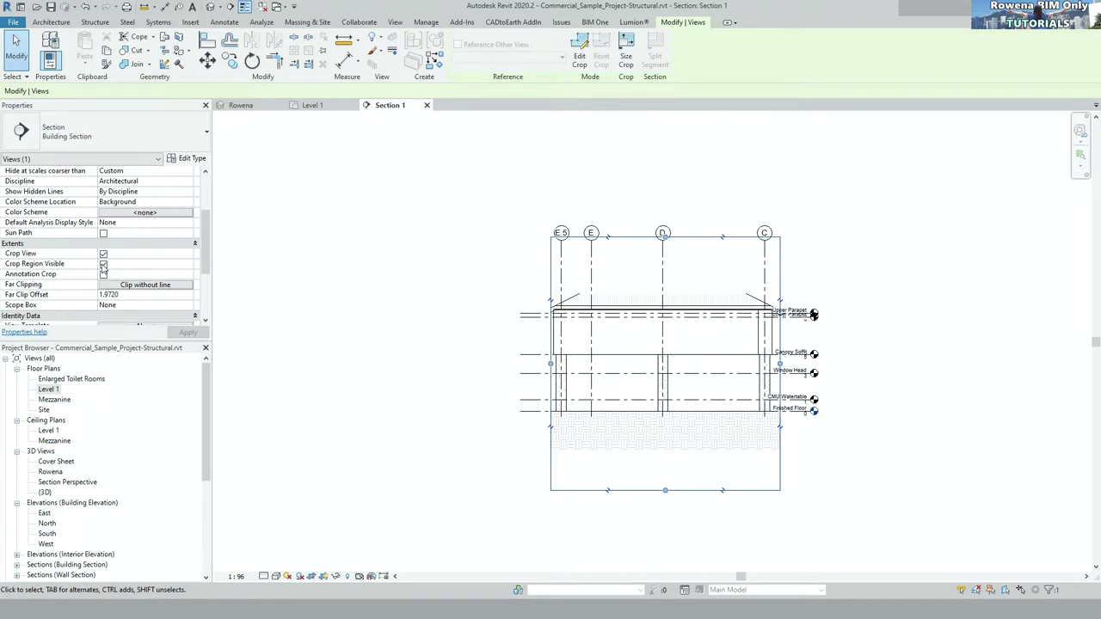
{"action": "left_click", "coordinate": [103, 264]}
{"action": "left_click", "coordinate": [103, 254]}
{"action": "scroll", "coordinate": [142, 266], "scroll_direction": "down", "scroll_amount": 3}
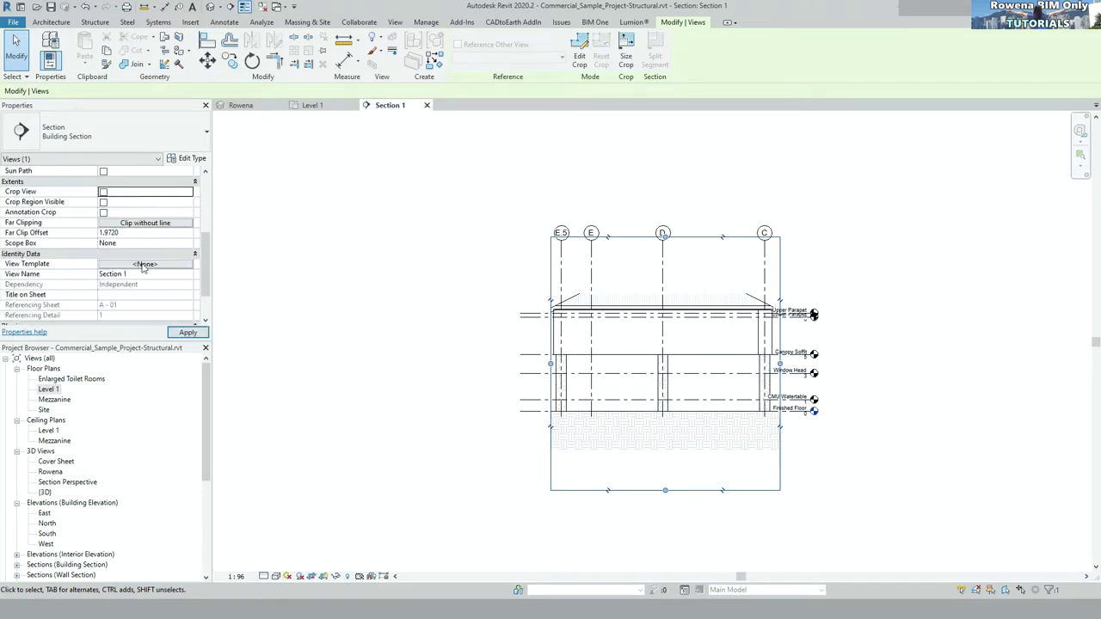
{"action": "left_click", "coordinate": [181, 336]}
{"action": "left_click", "coordinate": [764, 505]}
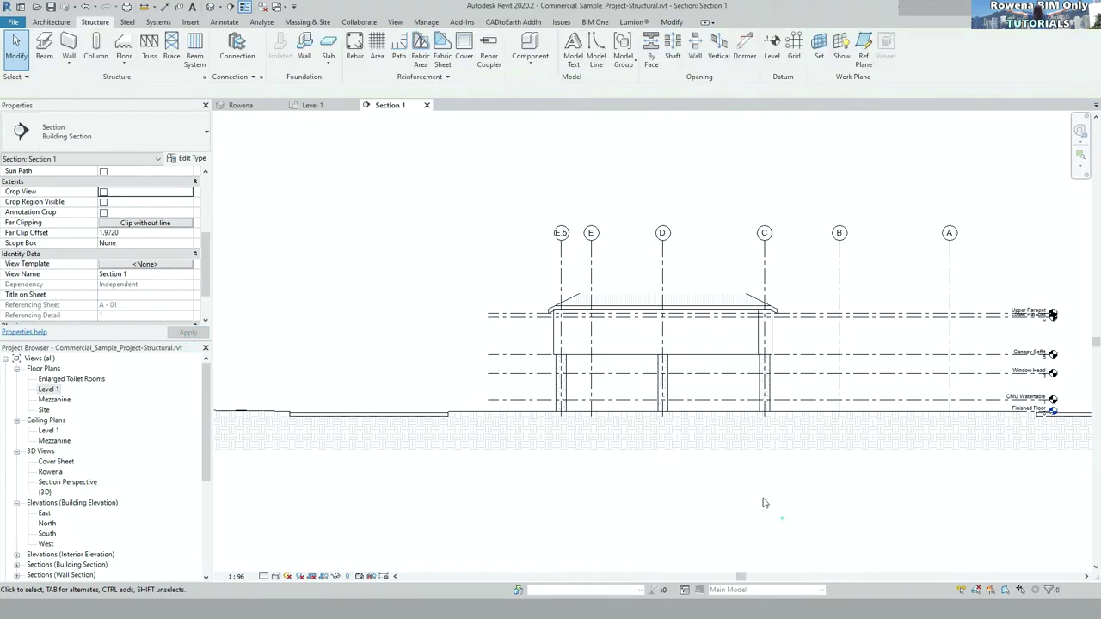
{"action": "scroll", "coordinate": [782, 519], "scroll_direction": "up", "scroll_amount": 3}
{"action": "scroll", "coordinate": [701, 479], "scroll_direction": "down", "scroll_amount": 3}
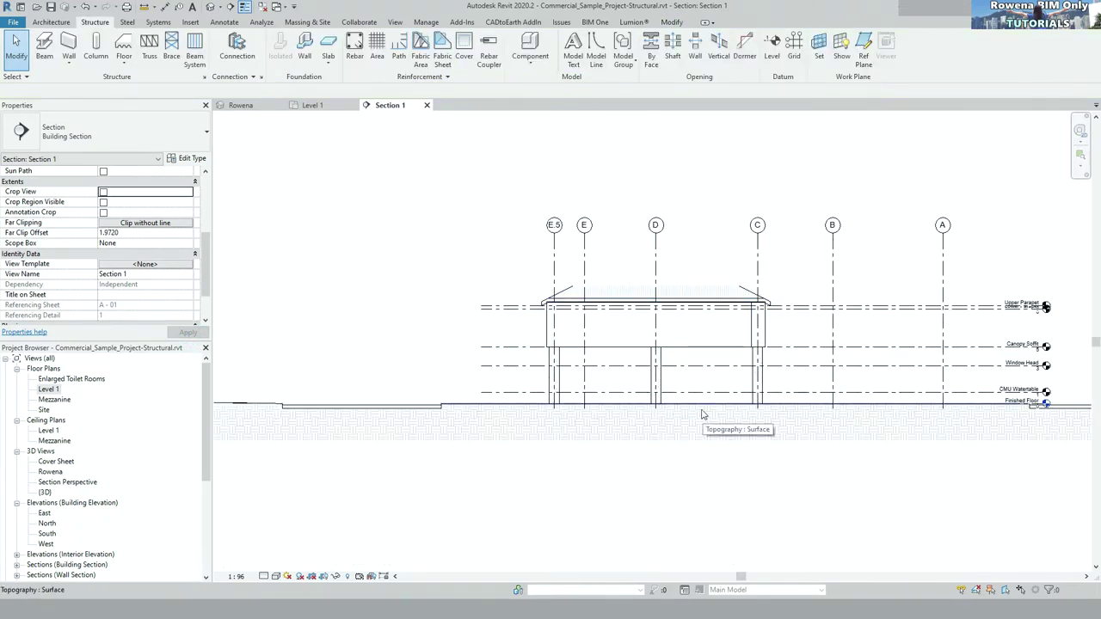
{"action": "scroll", "coordinate": [640, 437], "scroll_direction": "up", "scroll_amount": 1}
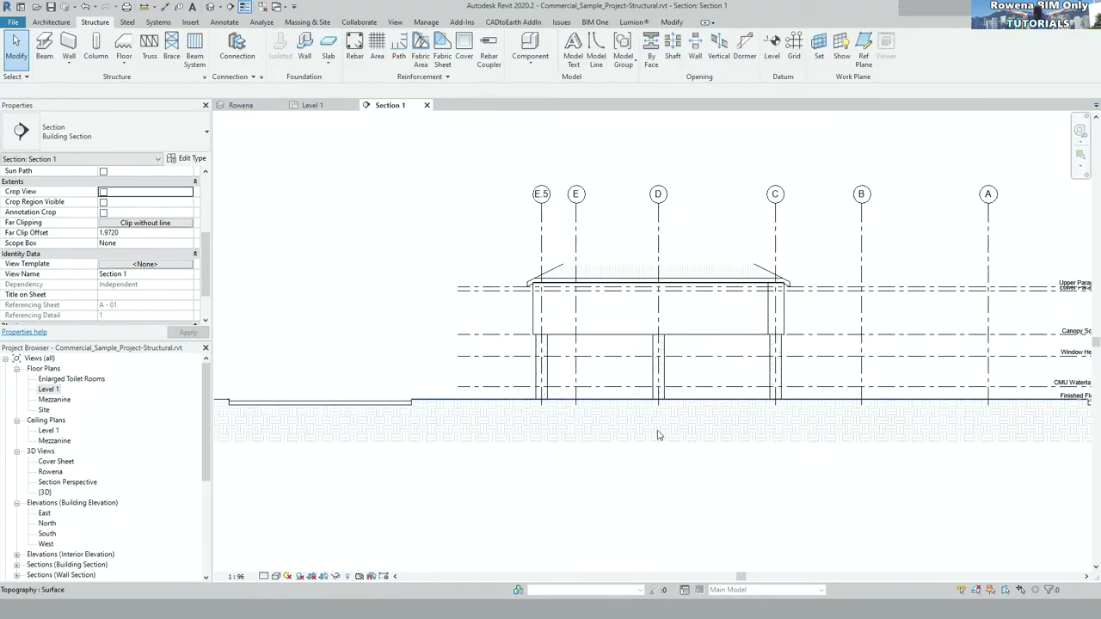
{"action": "scroll", "coordinate": [157, 229], "scroll_direction": "up", "scroll_amount": 5}
- Hide the Topography category in Section 1's Visibility/Graphic Overrides and confirm with OK
{"action": "left_click", "coordinate": [157, 237]}
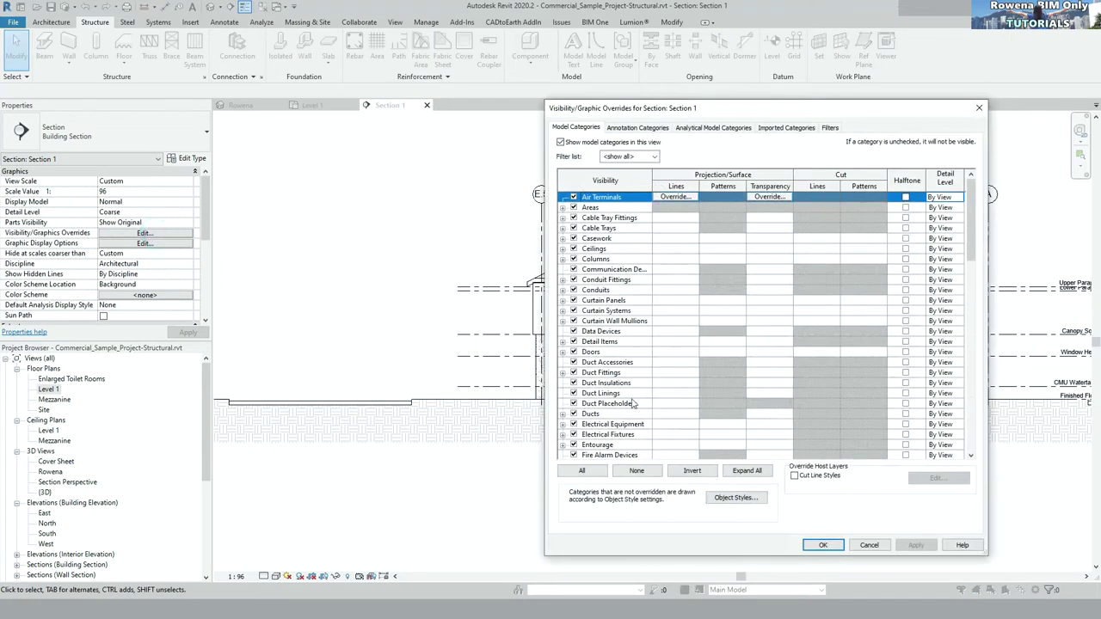
{"action": "left_click", "coordinate": [621, 394]}
{"action": "key", "text": "t"}
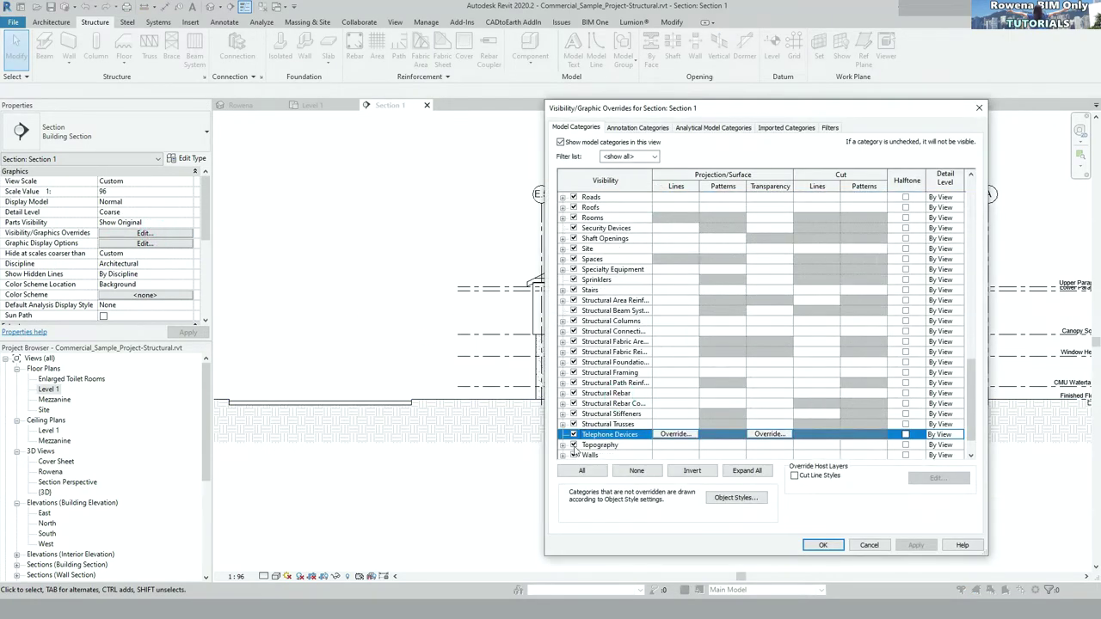
{"action": "left_click", "coordinate": [573, 446]}
{"action": "left_click", "coordinate": [819, 547]}
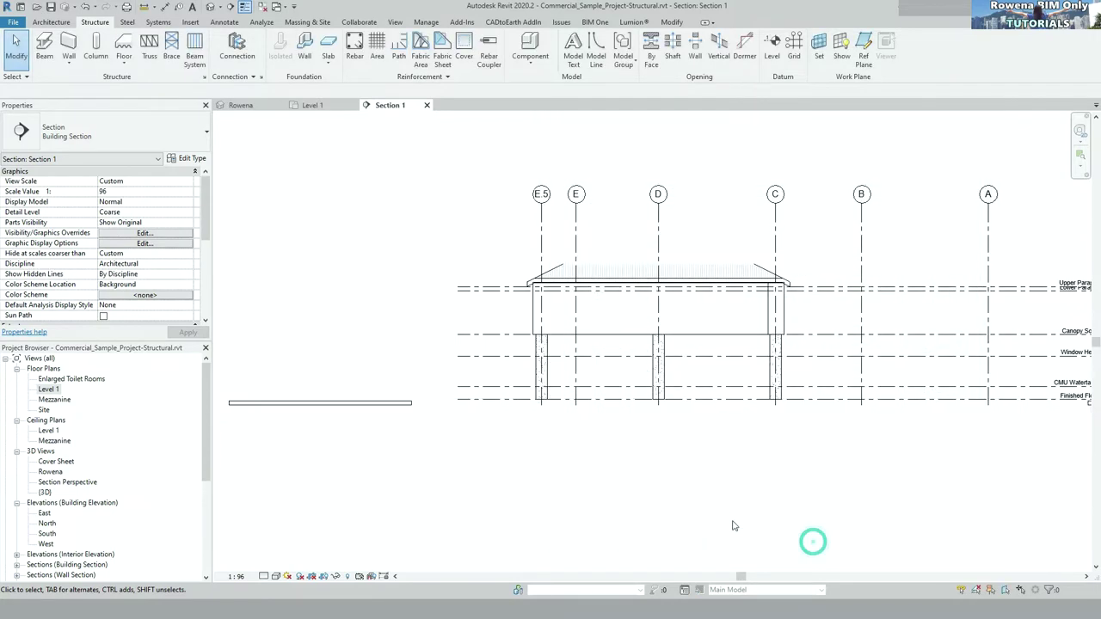
{"action": "scroll", "coordinate": [731, 499], "scroll_direction": "up", "scroll_amount": 3}
{"action": "left_click", "coordinate": [664, 394]}
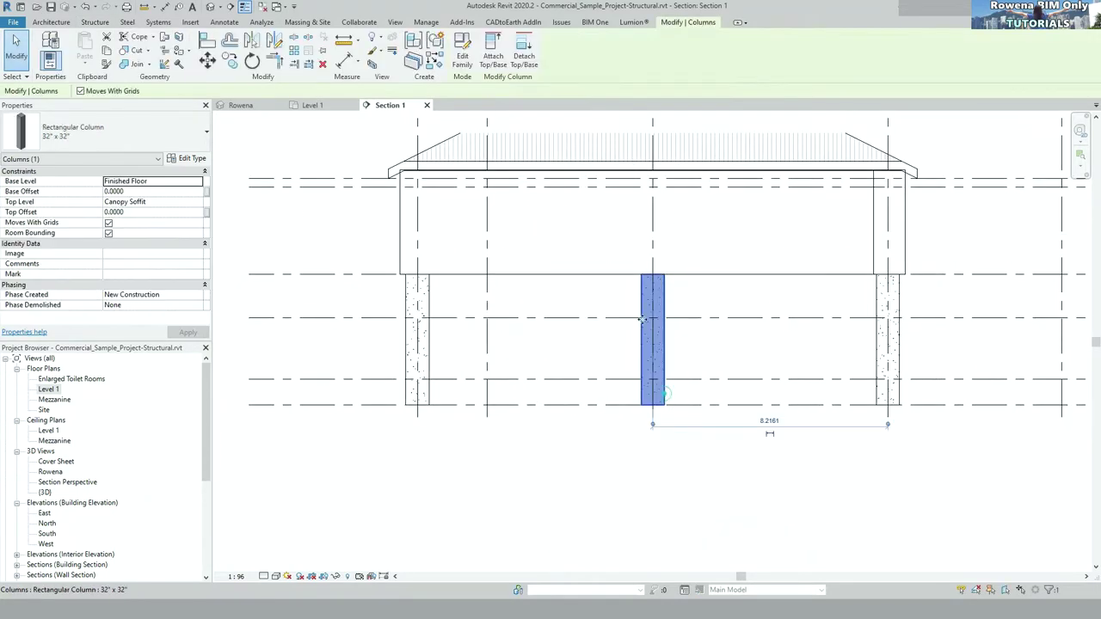
{"action": "left_click", "coordinate": [325, 129]}
- Tile the open views with WT and zoom each one to fit
{"action": "key", "text": "w"}
{"action": "key", "text": "t"}
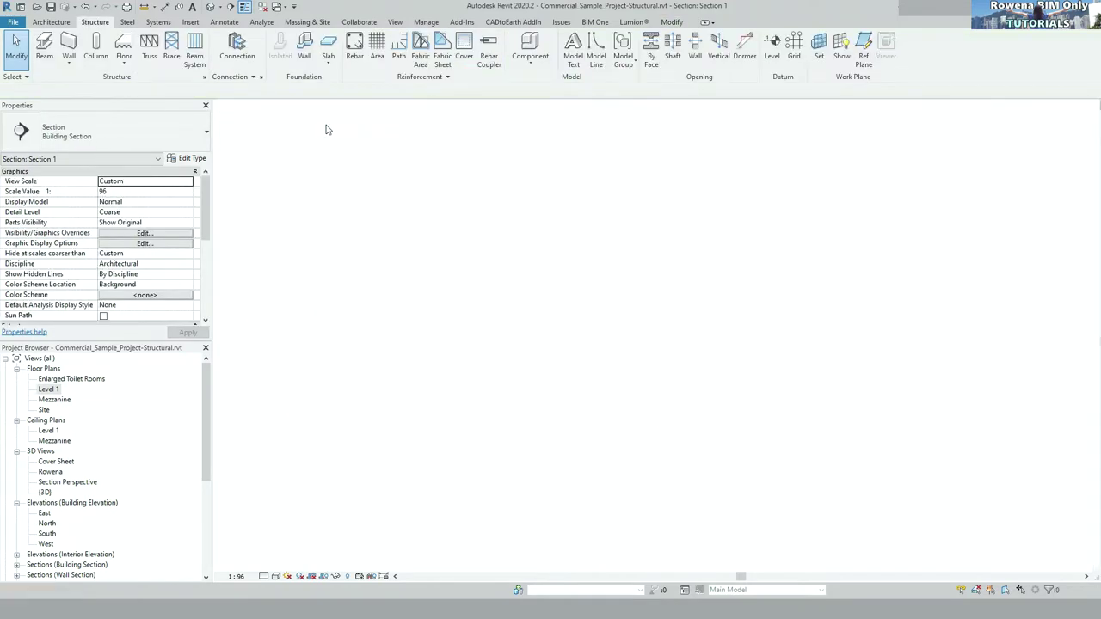
{"action": "scroll", "coordinate": [426, 401], "scroll_direction": "down", "scroll_amount": 2}
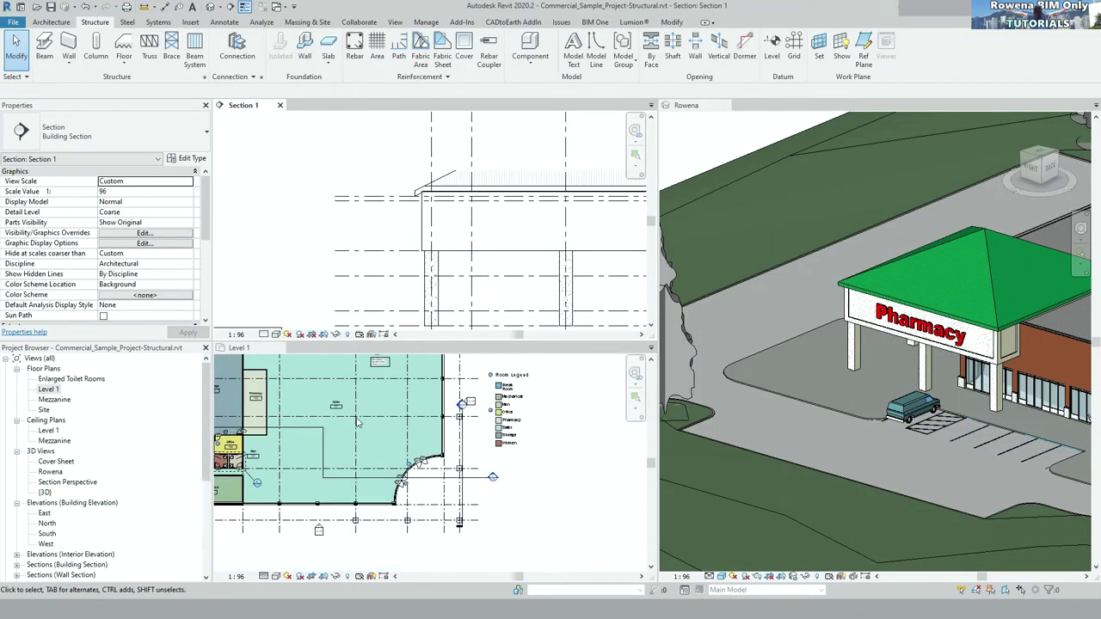
{"action": "scroll", "coordinate": [484, 458], "scroll_direction": "down", "scroll_amount": 1}
{"action": "scroll", "coordinate": [447, 420], "scroll_direction": "down", "scroll_amount": 1}
{"action": "scroll", "coordinate": [525, 284], "scroll_direction": "down", "scroll_amount": 1}
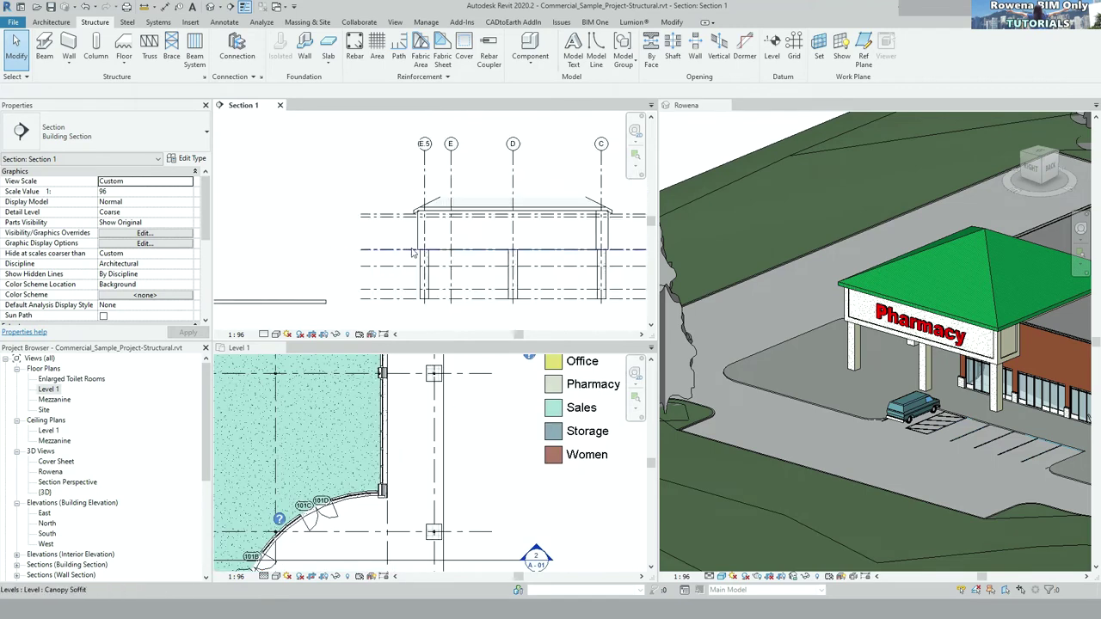
{"action": "scroll", "coordinate": [528, 277], "scroll_direction": "down", "scroll_amount": 1}
{"action": "scroll", "coordinate": [528, 277], "scroll_direction": "down", "scroll_amount": 1}
{"action": "scroll", "coordinate": [528, 277], "scroll_direction": "up", "scroll_amount": 1}
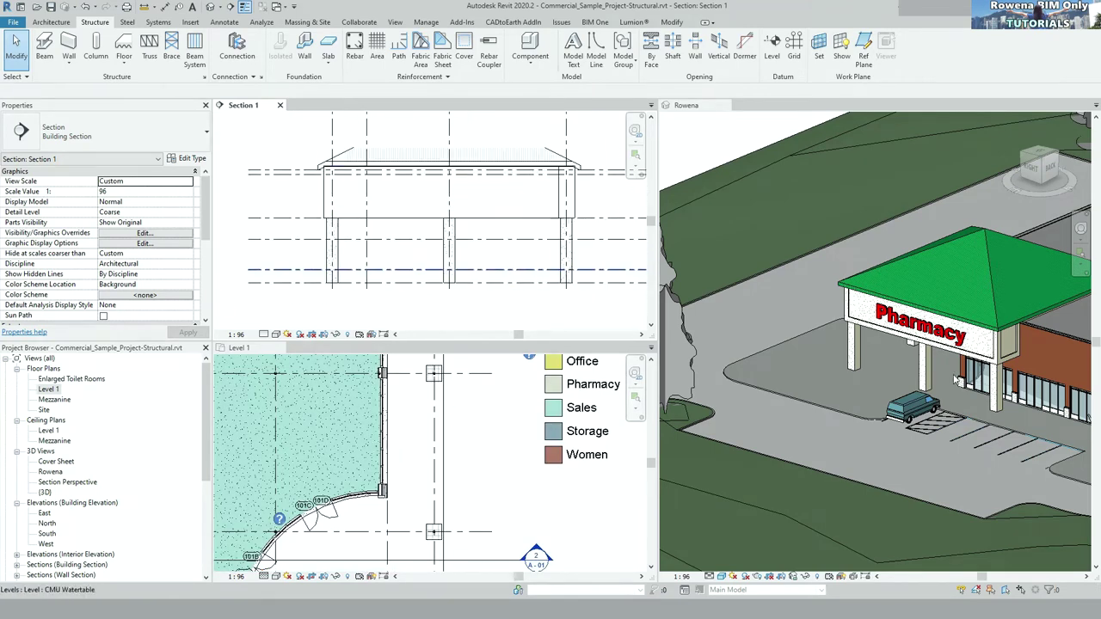
{"action": "scroll", "coordinate": [887, 329], "scroll_direction": "down", "scroll_amount": 2}
{"action": "scroll", "coordinate": [944, 342], "scroll_direction": "up", "scroll_amount": 2}
{"action": "scroll", "coordinate": [957, 365], "scroll_direction": "up", "scroll_amount": 1}
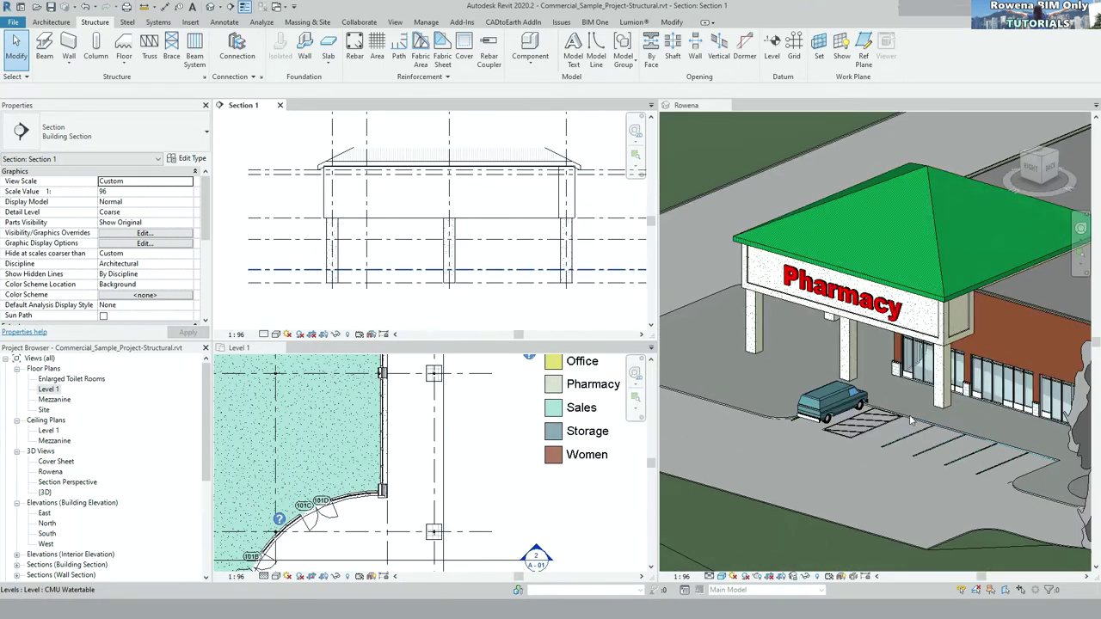
{"action": "scroll", "coordinate": [930, 380], "scroll_direction": "up", "scroll_amount": 1}
{"action": "scroll", "coordinate": [895, 397], "scroll_direction": "up", "scroll_amount": 1}
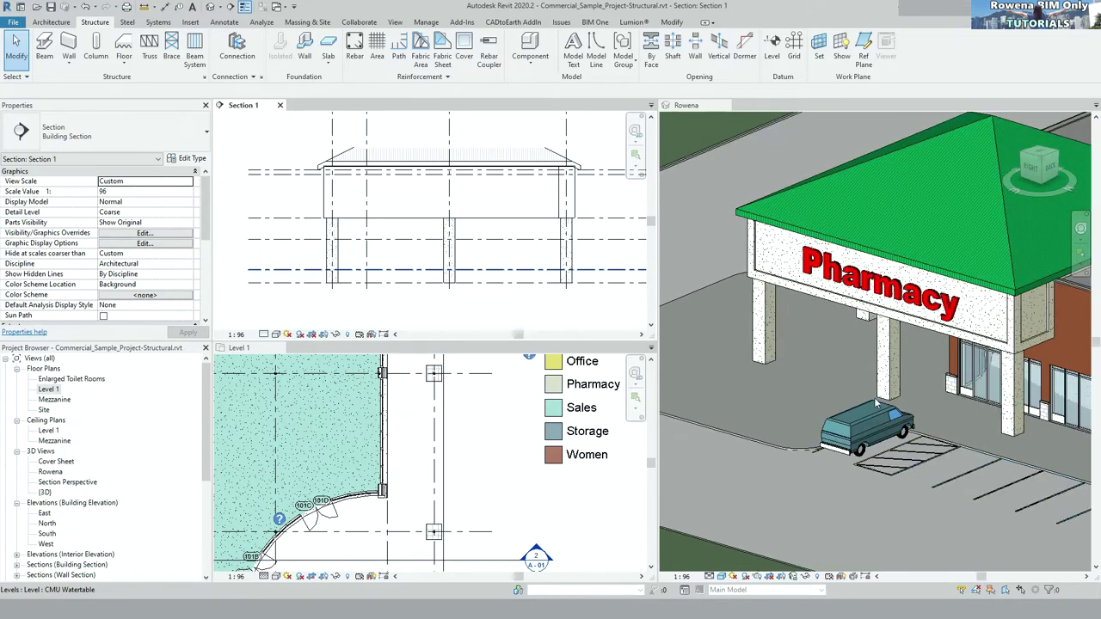
- Switch the Rowena 3D view's visual style to Wireframe and reposition it
{"action": "left_click", "coordinate": [721, 577]}
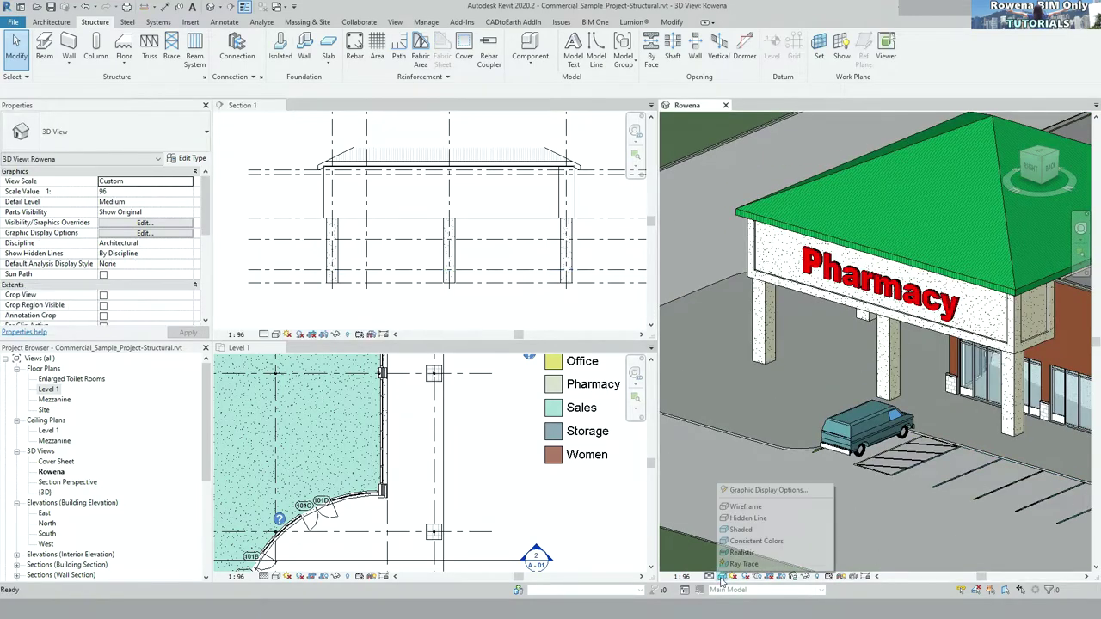
{"action": "left_click", "coordinate": [749, 506]}
{"action": "middle_click_drag", "start_coordinate": [950, 433], "coordinate": [912, 416]}
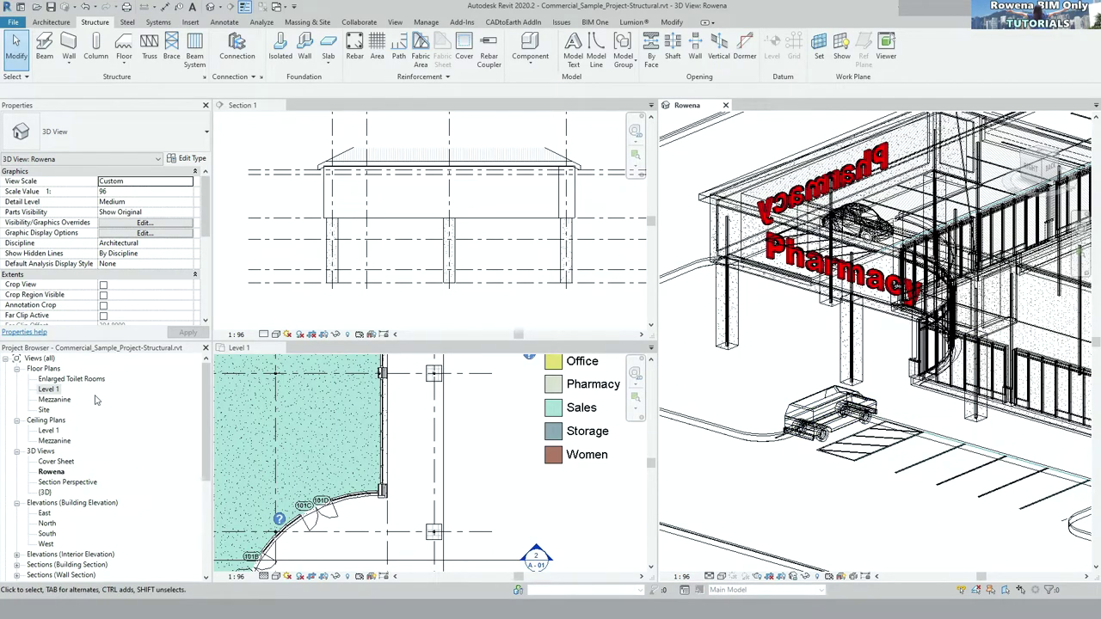
{"action": "scroll", "coordinate": [542, 249], "scroll_direction": "up", "scroll_amount": 2}
{"action": "scroll", "coordinate": [537, 244], "scroll_direction": "up", "scroll_amount": 1}
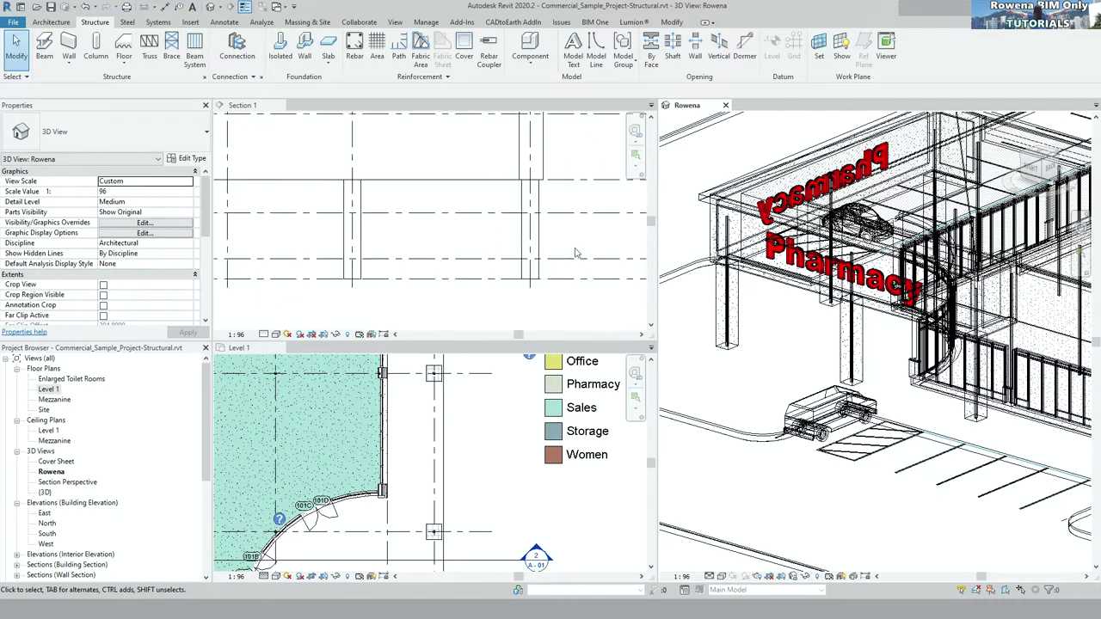
{"action": "scroll", "coordinate": [532, 240], "scroll_direction": "up", "scroll_amount": 1}
- Check the column at grid D in Section 1, then make Level 1 the active view
{"action": "left_click", "coordinate": [512, 247]}
{"action": "left_click", "coordinate": [508, 241]}
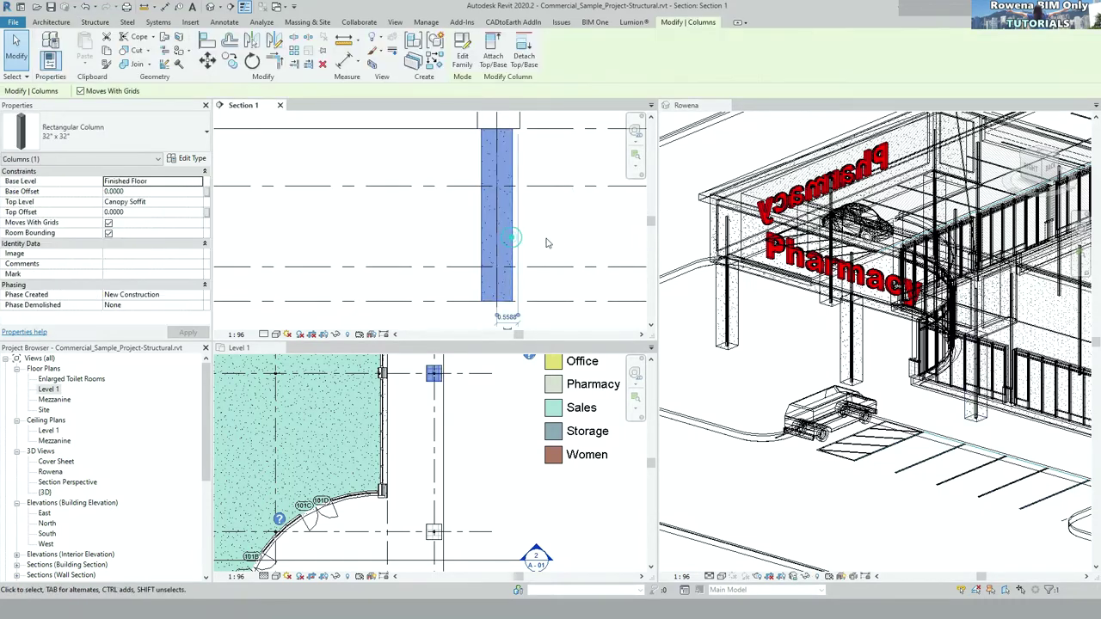
{"action": "left_click", "coordinate": [546, 239]}
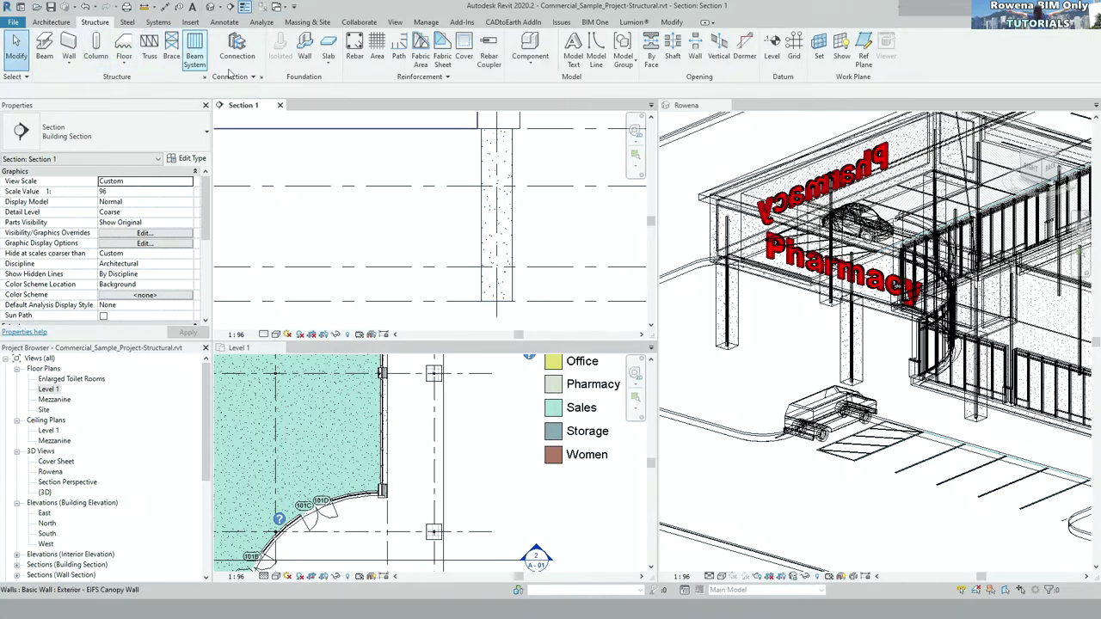
{"action": "left_click_drag", "start_coordinate": [555, 218], "coordinate": [514, 218]}
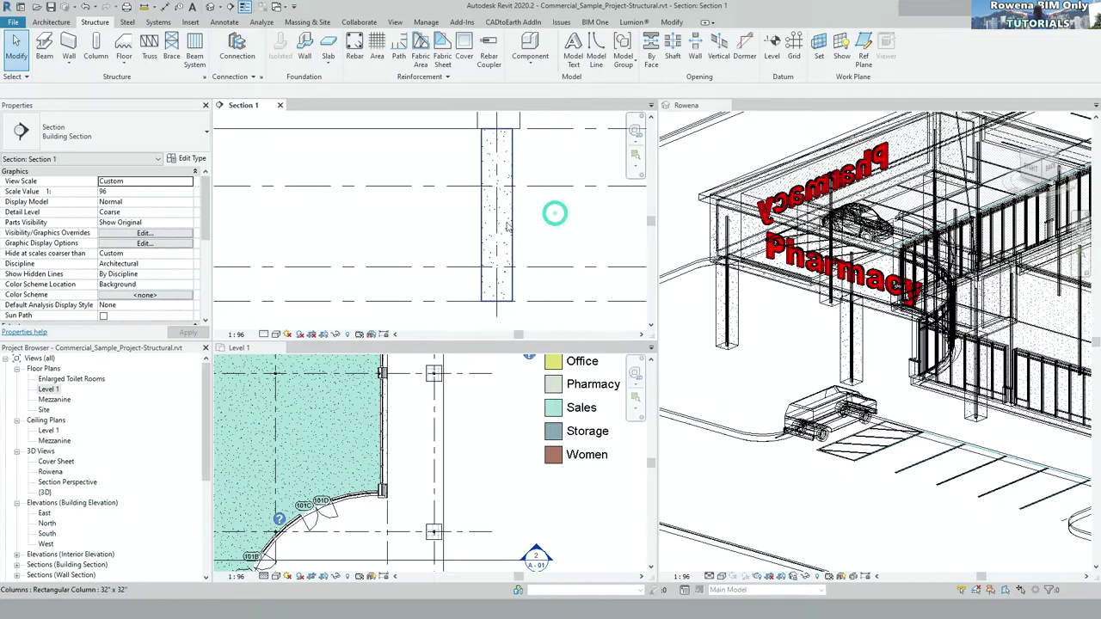
{"action": "left_click", "coordinate": [549, 225]}
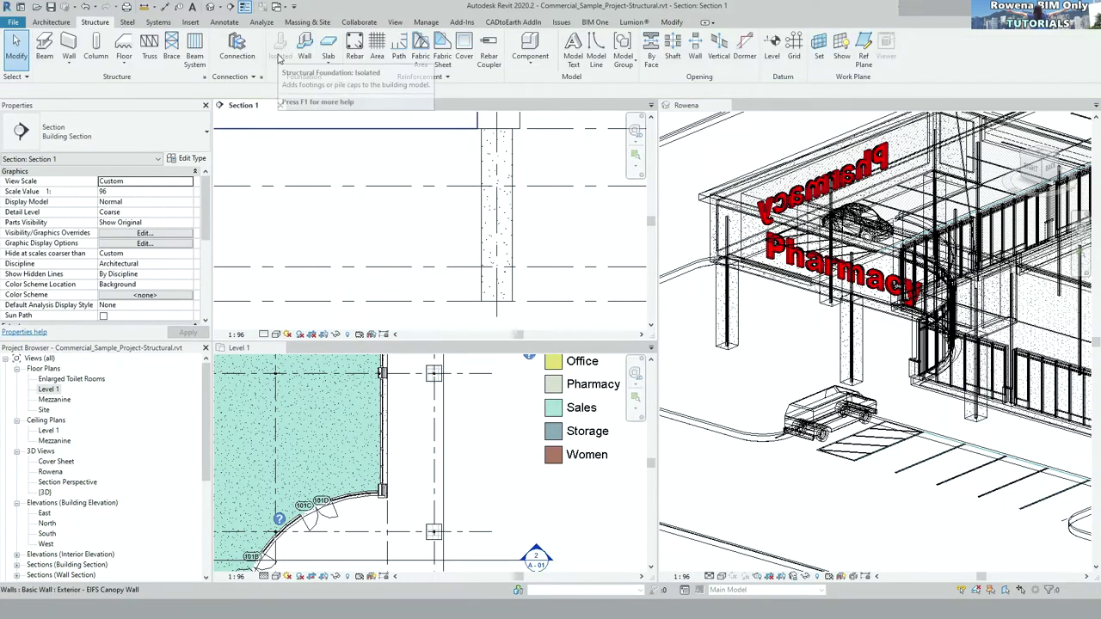
{"action": "left_click", "coordinate": [472, 435]}
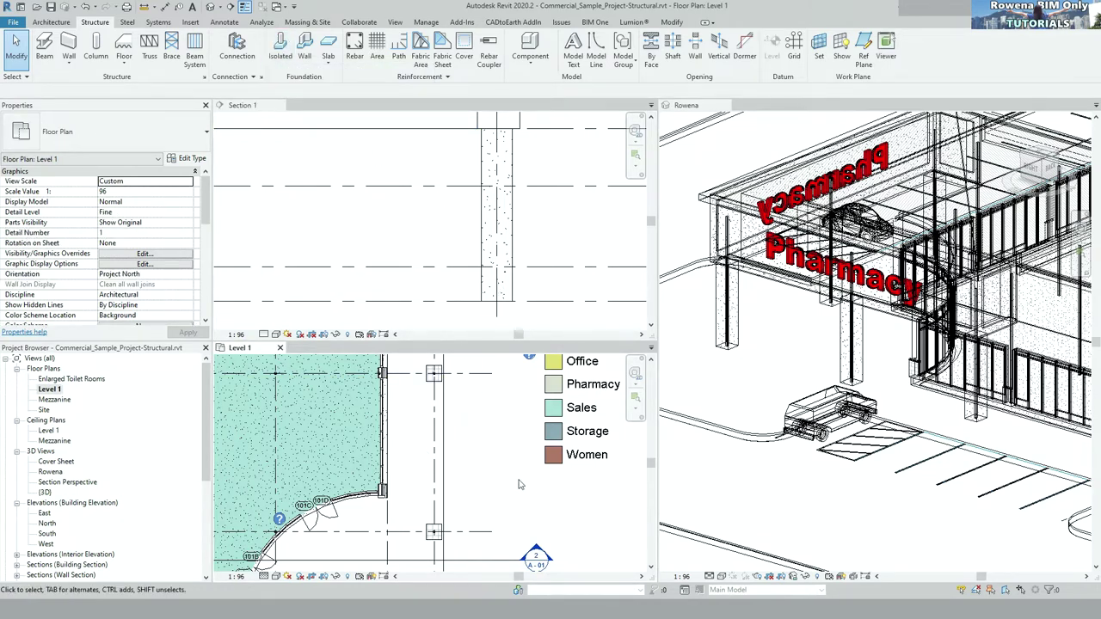
{"action": "scroll", "coordinate": [433, 379], "scroll_direction": "up", "scroll_amount": 1}
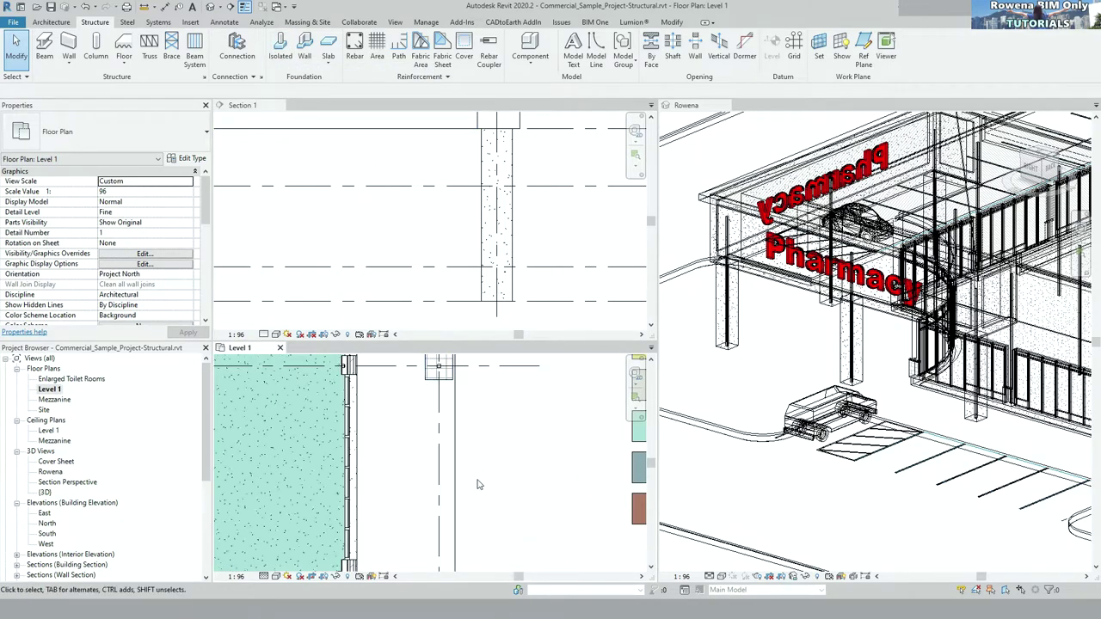
{"action": "scroll", "coordinate": [473, 390], "scroll_direction": "up", "scroll_amount": 1}
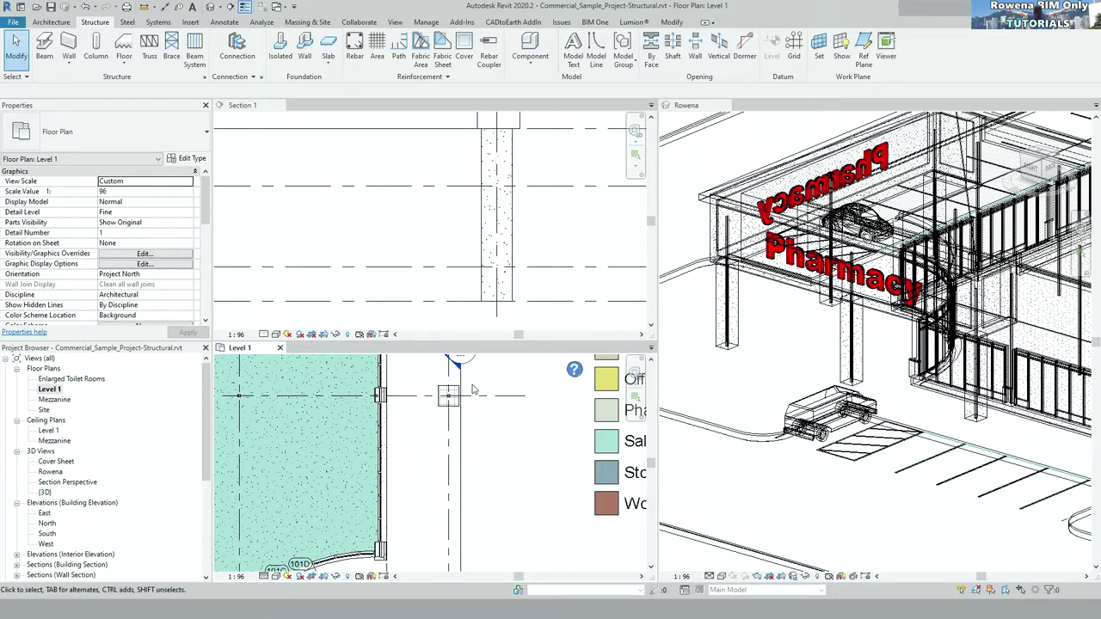
- Load M_Footing-Rectangular.rfa from Libraries > US Metric > Structural Foundations for an isolated footing
{"action": "left_click", "coordinate": [282, 60]}
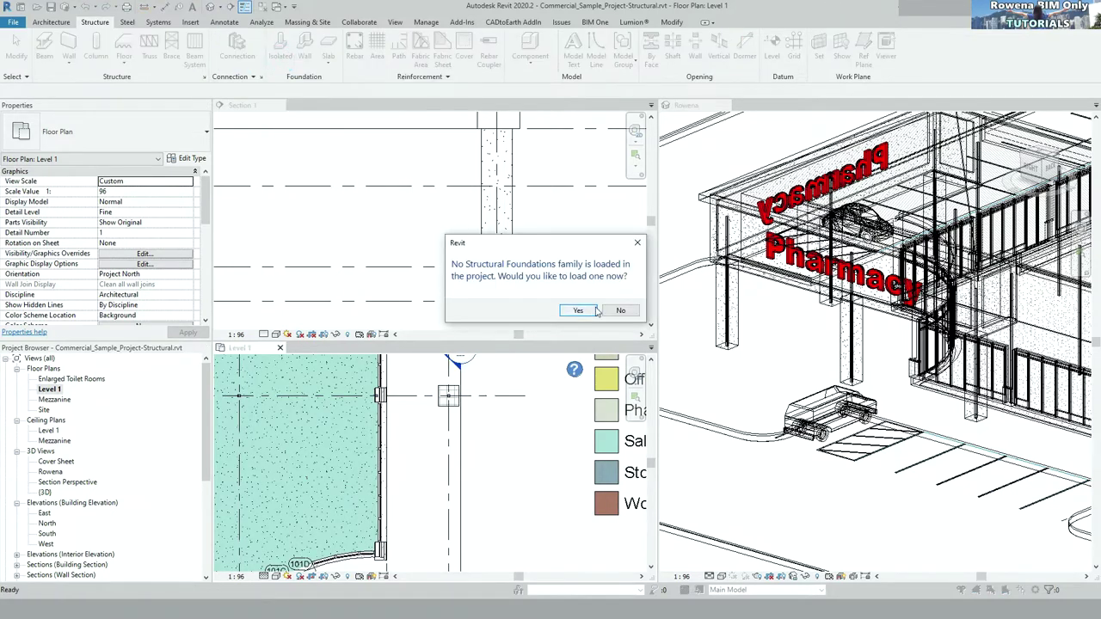
{"action": "left_click", "coordinate": [584, 315]}
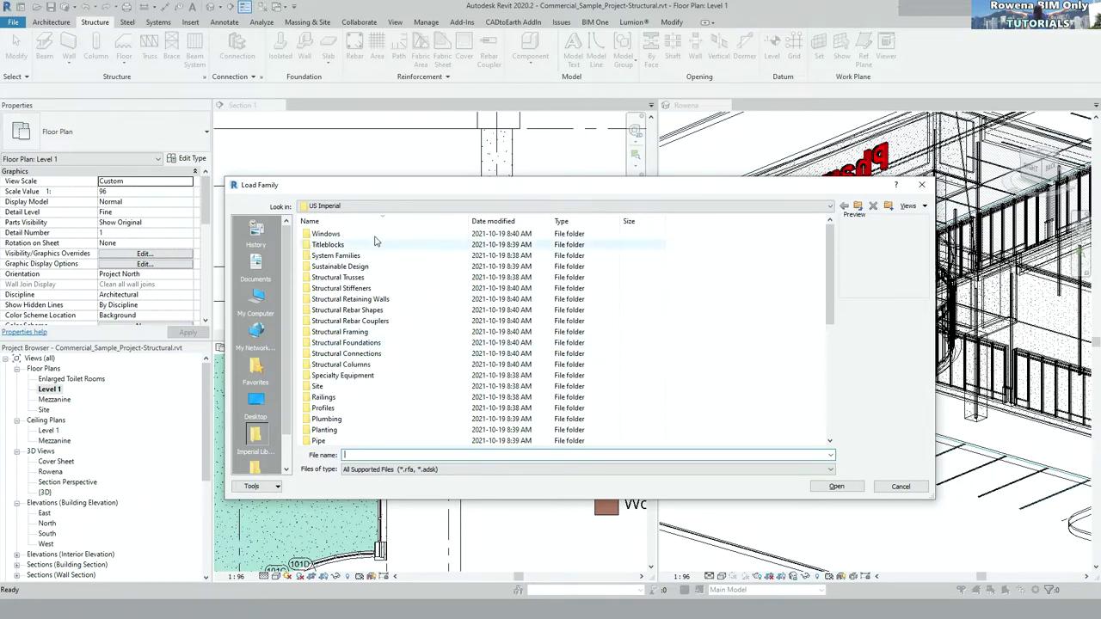
{"action": "left_click", "coordinate": [370, 207]}
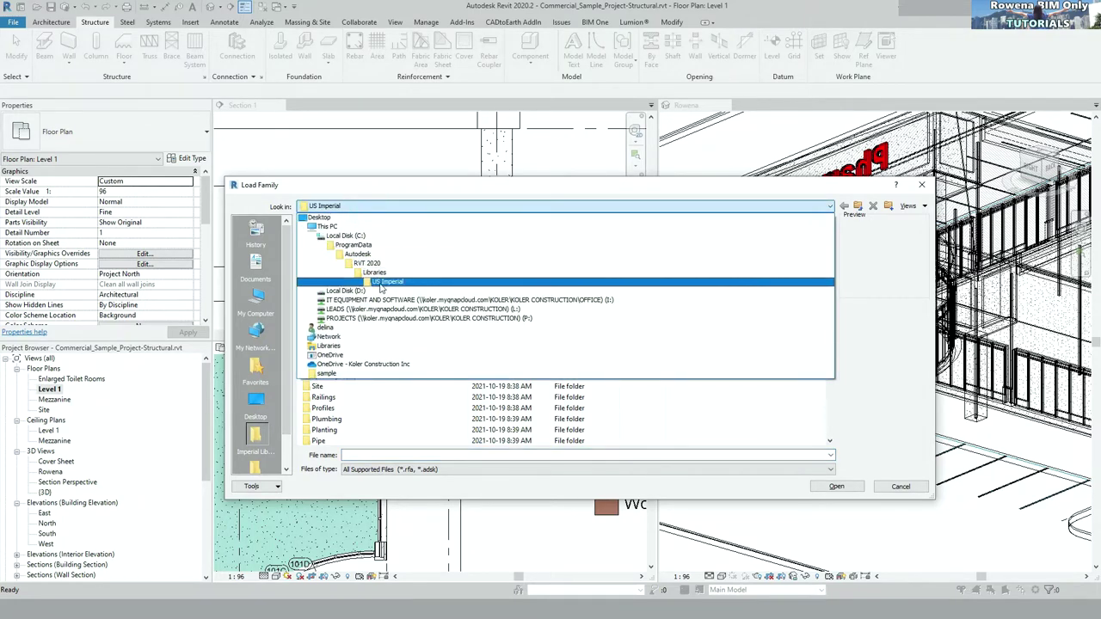
{"action": "left_click", "coordinate": [376, 272]}
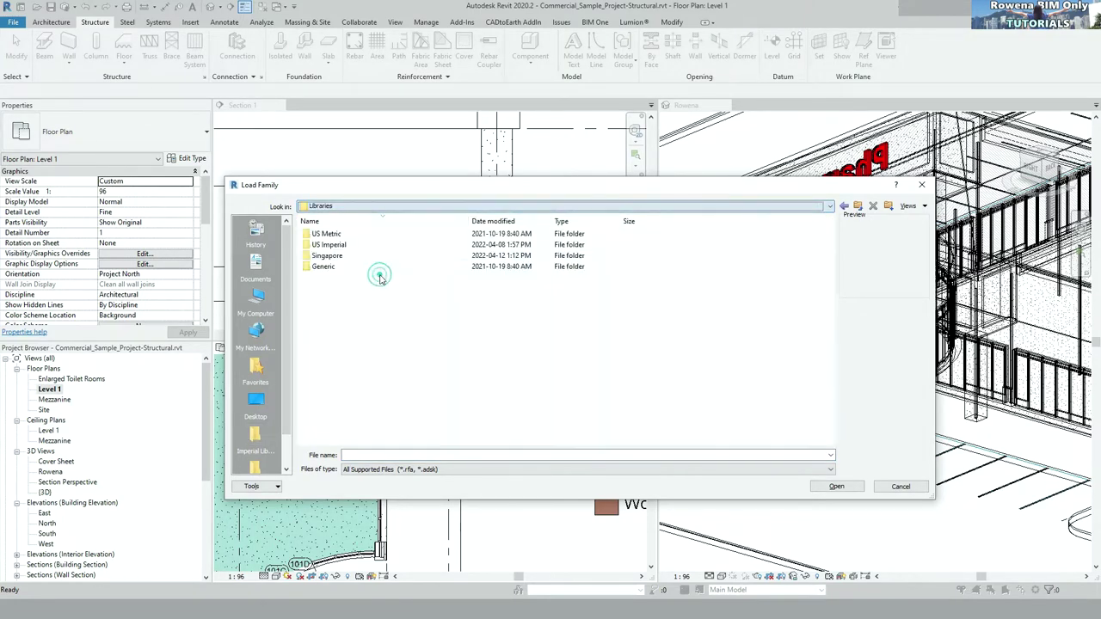
{"action": "double_click", "coordinate": [335, 234]}
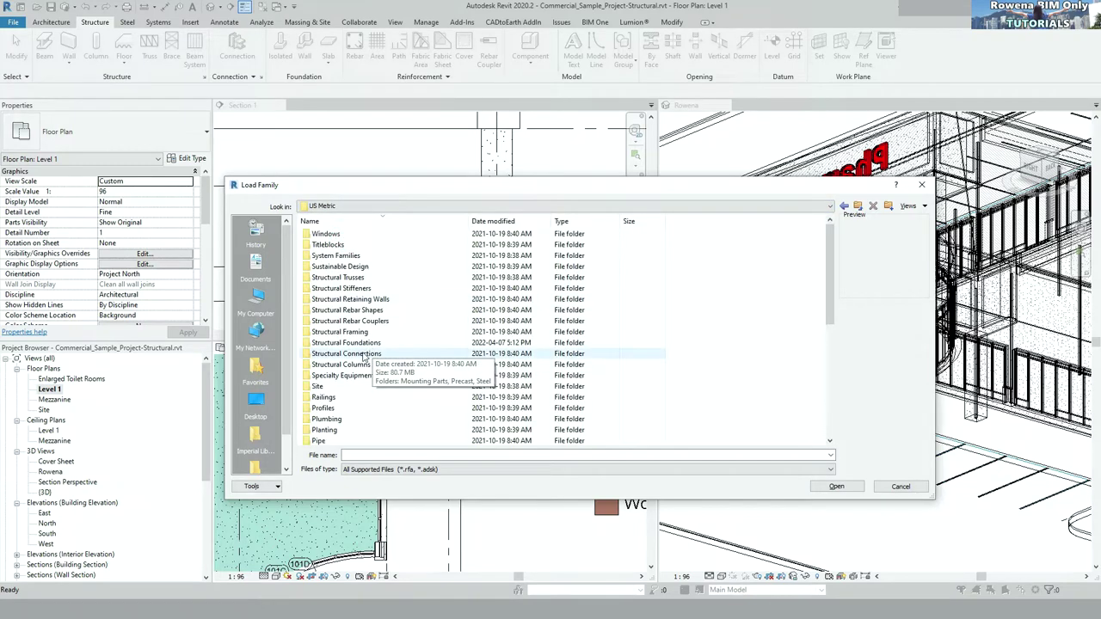
{"action": "double_click", "coordinate": [360, 343]}
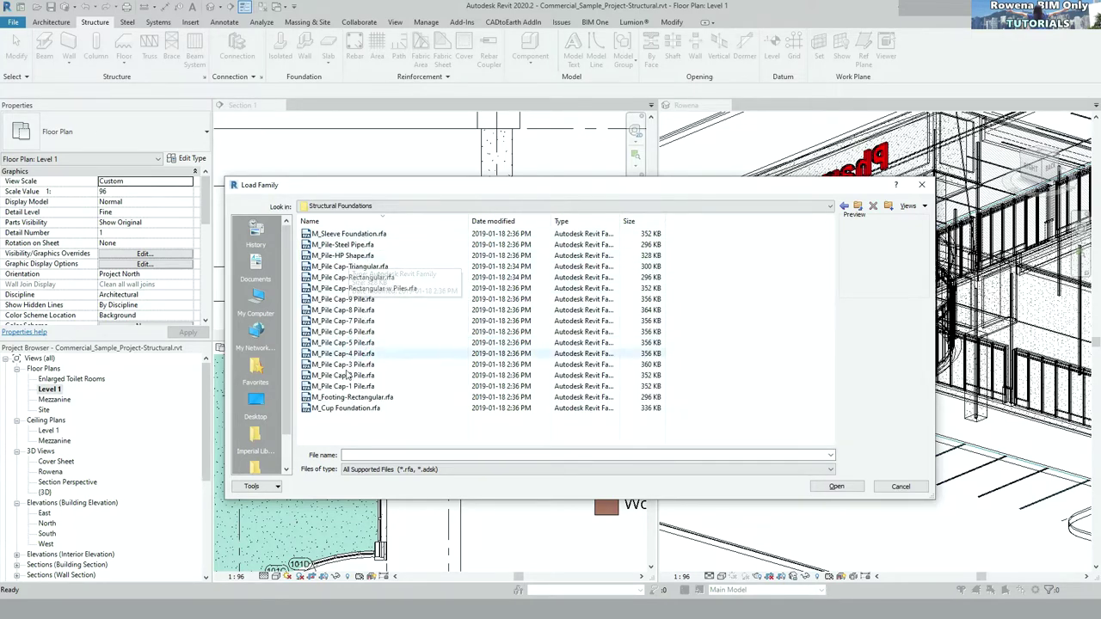
{"action": "left_click", "coordinate": [345, 396]}
{"action": "left_click", "coordinate": [836, 487]}
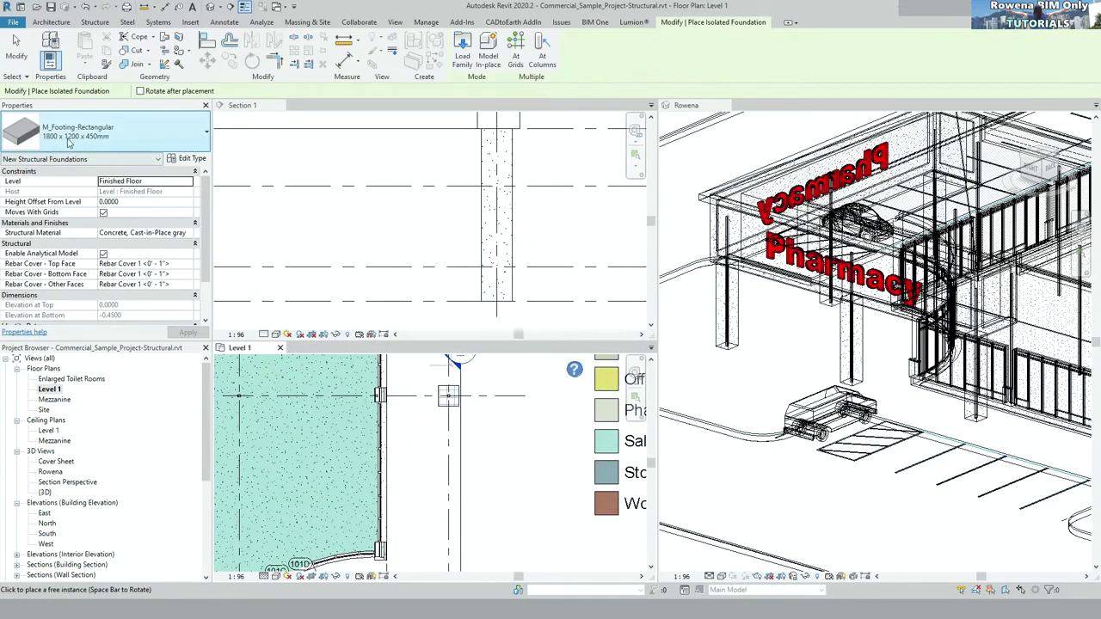
- Place the rectangular isolated footing at the grid intersection beneath the column
{"action": "scroll", "coordinate": [445, 381], "scroll_direction": "up", "scroll_amount": 2}
{"action": "scroll", "coordinate": [446, 381], "scroll_direction": "up", "scroll_amount": 3}
{"action": "scroll", "coordinate": [436, 381], "scroll_direction": "up", "scroll_amount": 3}
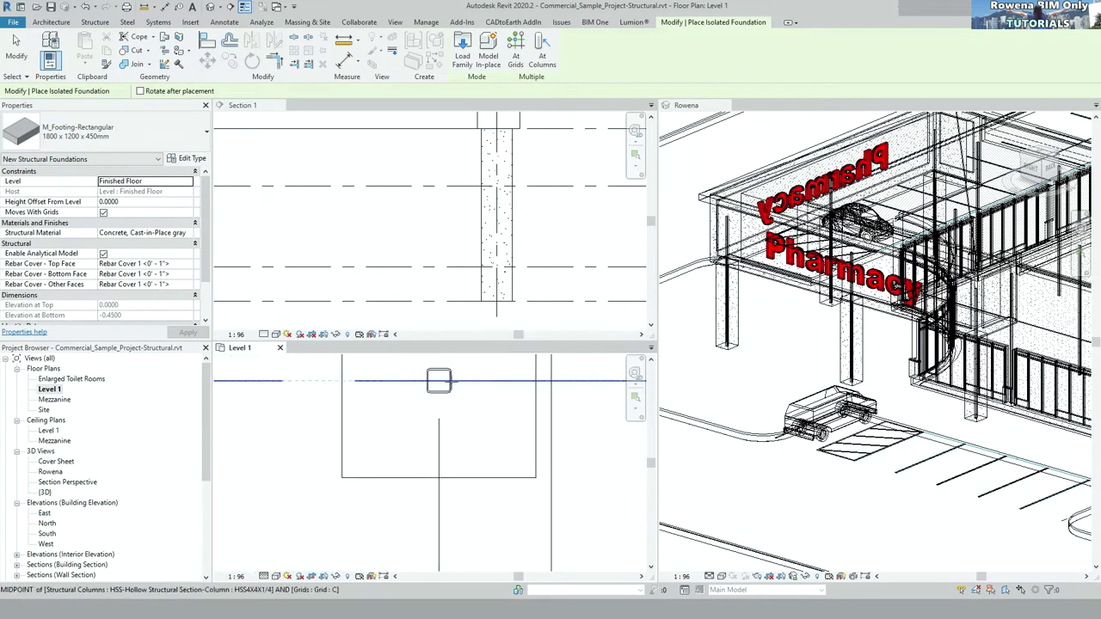
{"action": "left_click", "coordinate": [438, 382]}
{"action": "scroll", "coordinate": [439, 381], "scroll_direction": "down", "scroll_amount": 3}
{"action": "scroll", "coordinate": [439, 381], "scroll_direction": "down", "scroll_amount": 2}
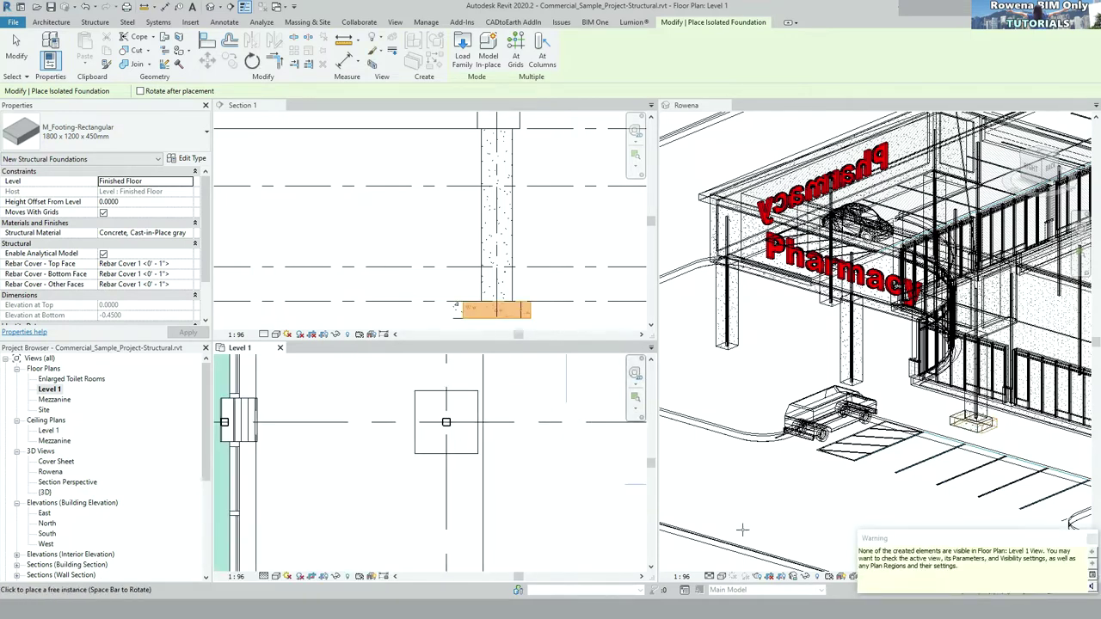
{"action": "left_click", "coordinate": [1092, 541]}
{"action": "scroll", "coordinate": [487, 305], "scroll_direction": "up", "scroll_amount": 2}
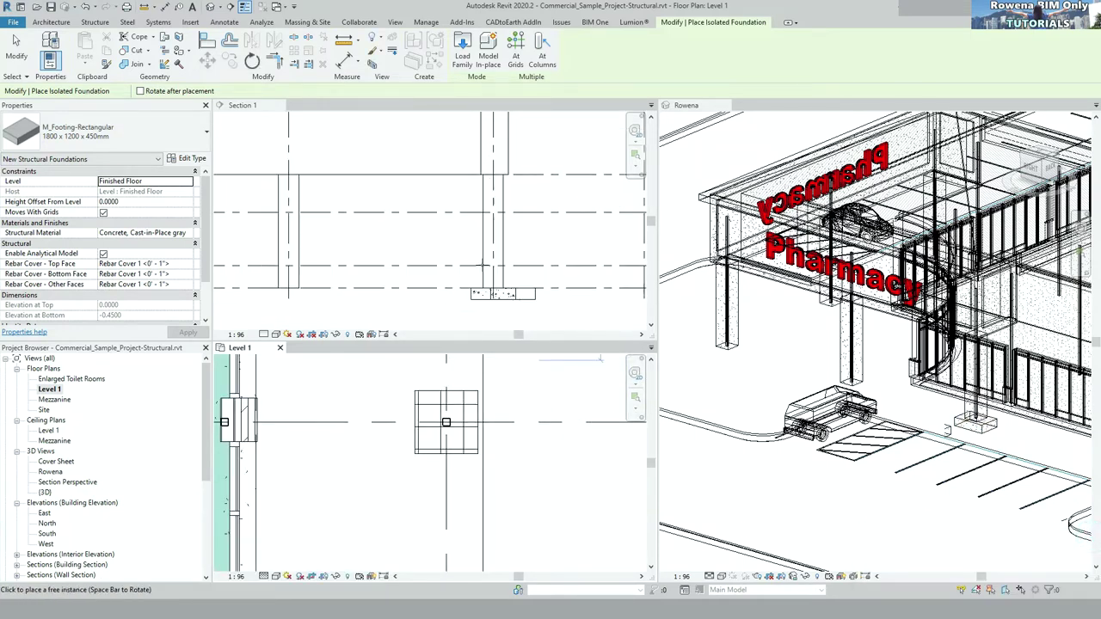
{"action": "scroll", "coordinate": [487, 304], "scroll_direction": "up", "scroll_amount": 2}
{"action": "scroll", "coordinate": [487, 304], "scroll_direction": "up", "scroll_amount": 1}
{"action": "key", "text": "Escape"}
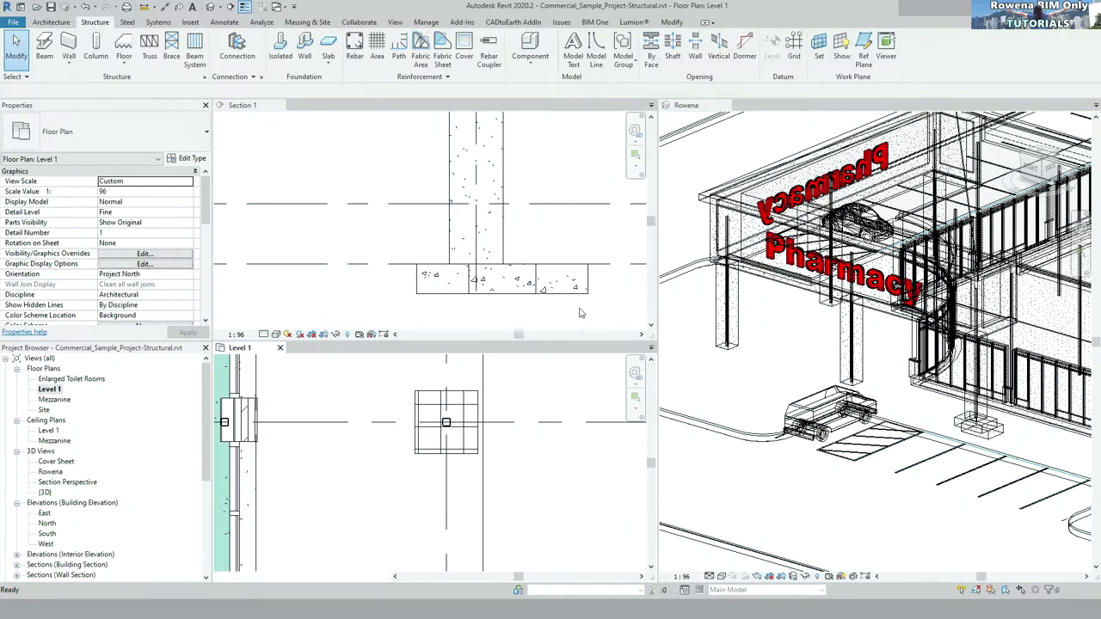
- Set the Level 1 plan's visual style to Wireframe
{"action": "left_click", "coordinate": [578, 309]}
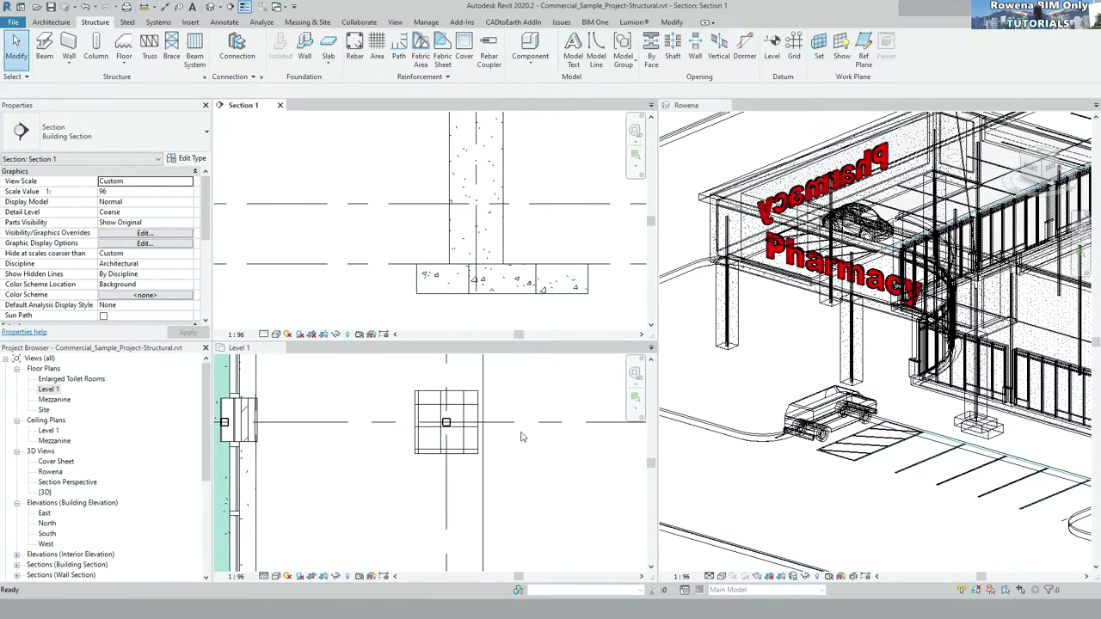
{"action": "left_click", "coordinate": [524, 438]}
{"action": "scroll", "coordinate": [485, 292], "scroll_direction": "down", "scroll_amount": 2}
{"action": "scroll", "coordinate": [485, 451], "scroll_direction": "down", "scroll_amount": 3}
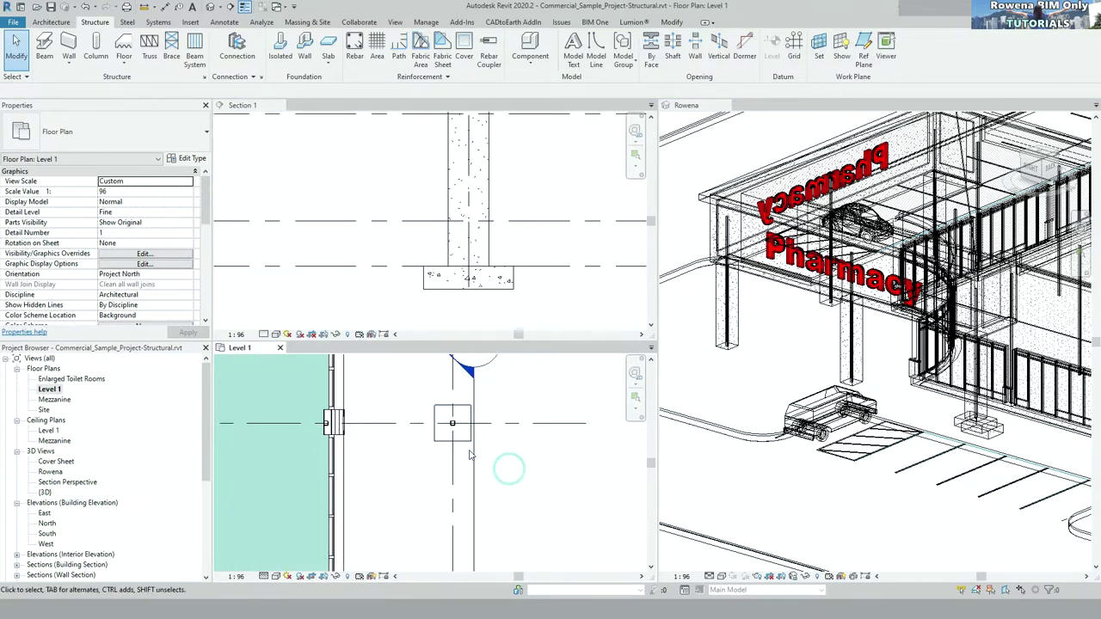
{"action": "scroll", "coordinate": [499, 460], "scroll_direction": "up", "scroll_amount": 1}
{"action": "scroll", "coordinate": [507, 469], "scroll_direction": "up", "scroll_amount": 1}
{"action": "scroll", "coordinate": [511, 472], "scroll_direction": "up", "scroll_amount": 1}
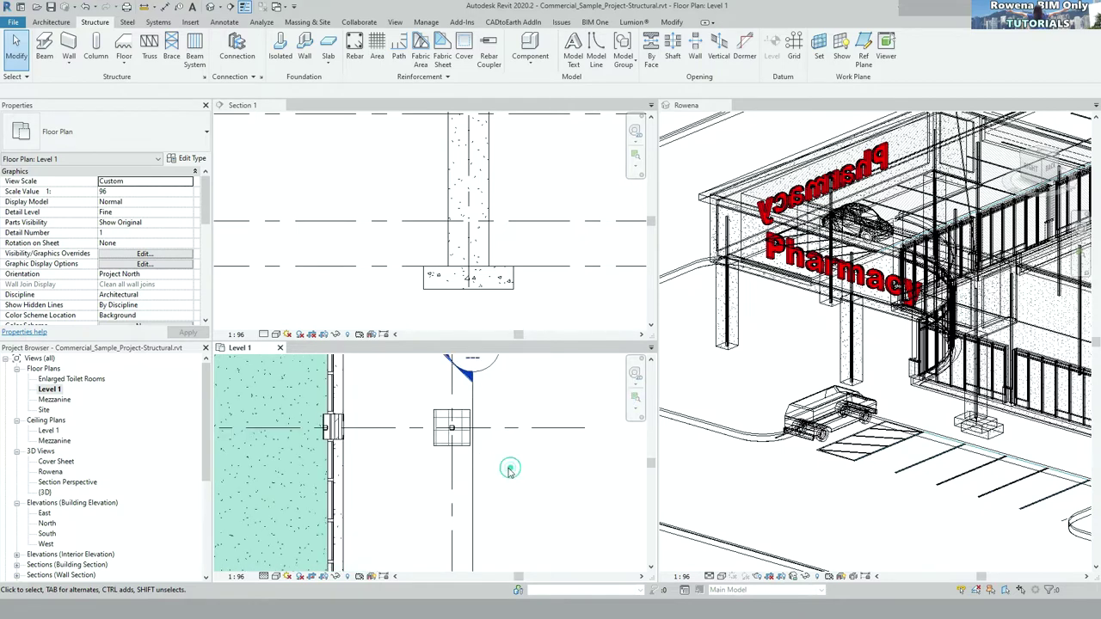
{"action": "left_click", "coordinate": [275, 577]}
{"action": "left_click", "coordinate": [297, 505]}
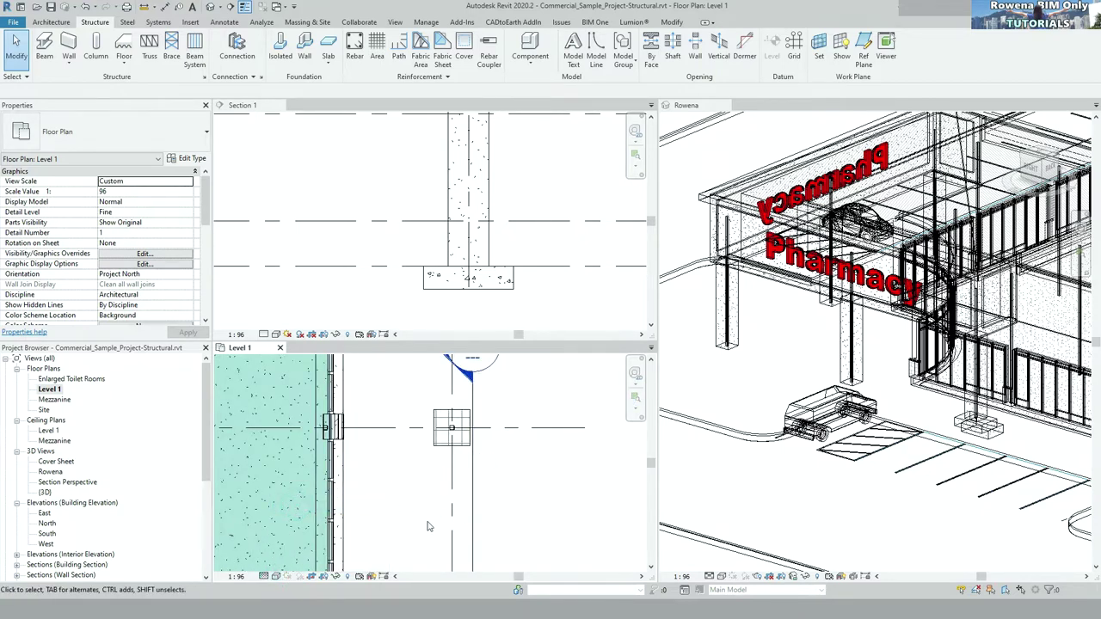
- Change the Level 1 view scale from 1:96 to 1:100
{"action": "left_click", "coordinate": [236, 576]}
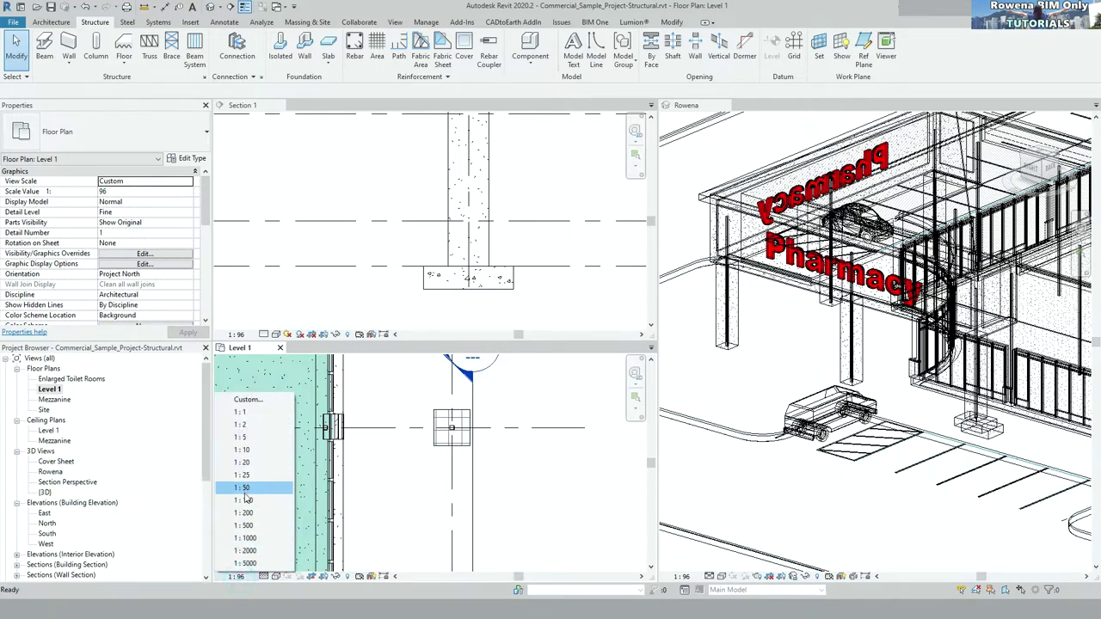
{"action": "left_click", "coordinate": [243, 501]}
{"action": "scroll", "coordinate": [391, 482], "scroll_direction": "down", "scroll_amount": 1}
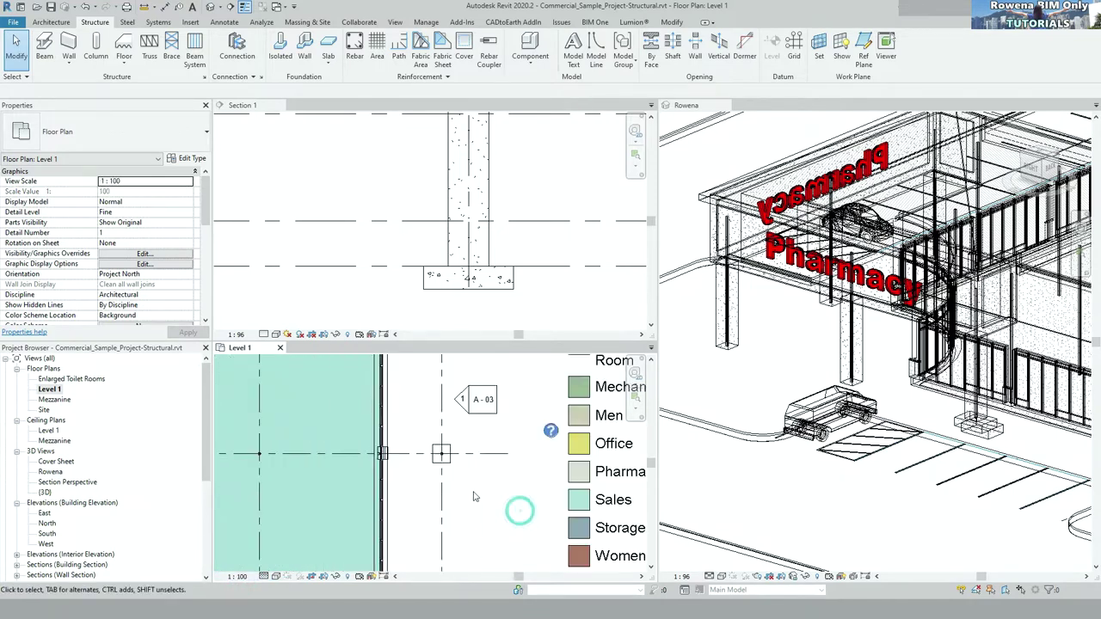
{"action": "scroll", "coordinate": [455, 481], "scroll_direction": "up", "scroll_amount": 1}
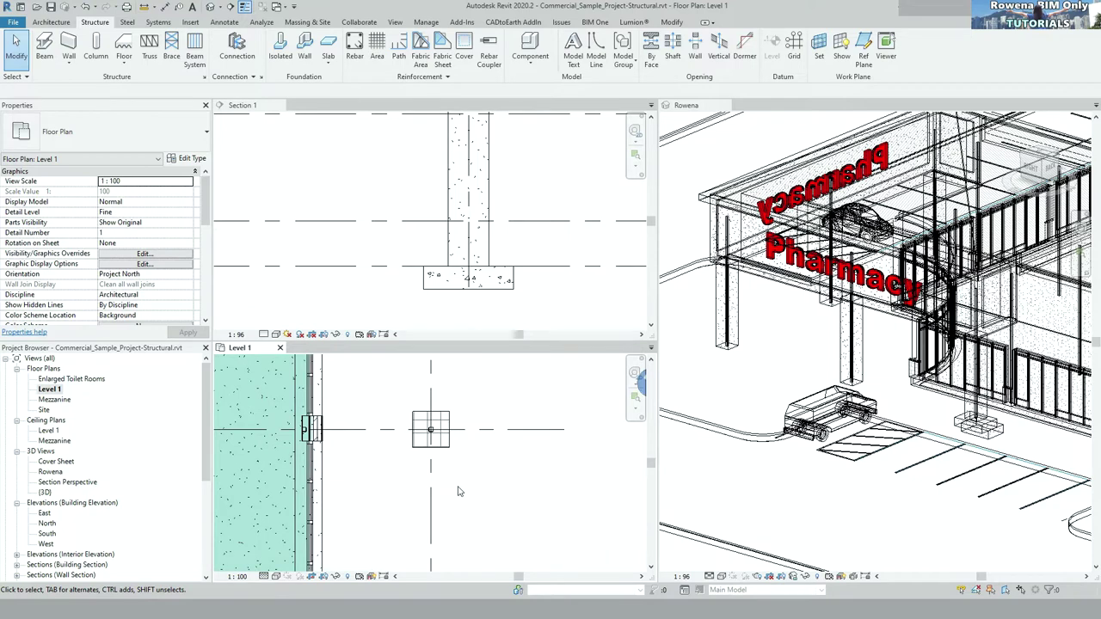
- Review Level 1's Visibility/Graphic Overrides via VG and close them with OK
{"action": "key", "text": "v"}
{"action": "key", "text": "g"}
{"action": "left_click", "coordinate": [575, 393]}
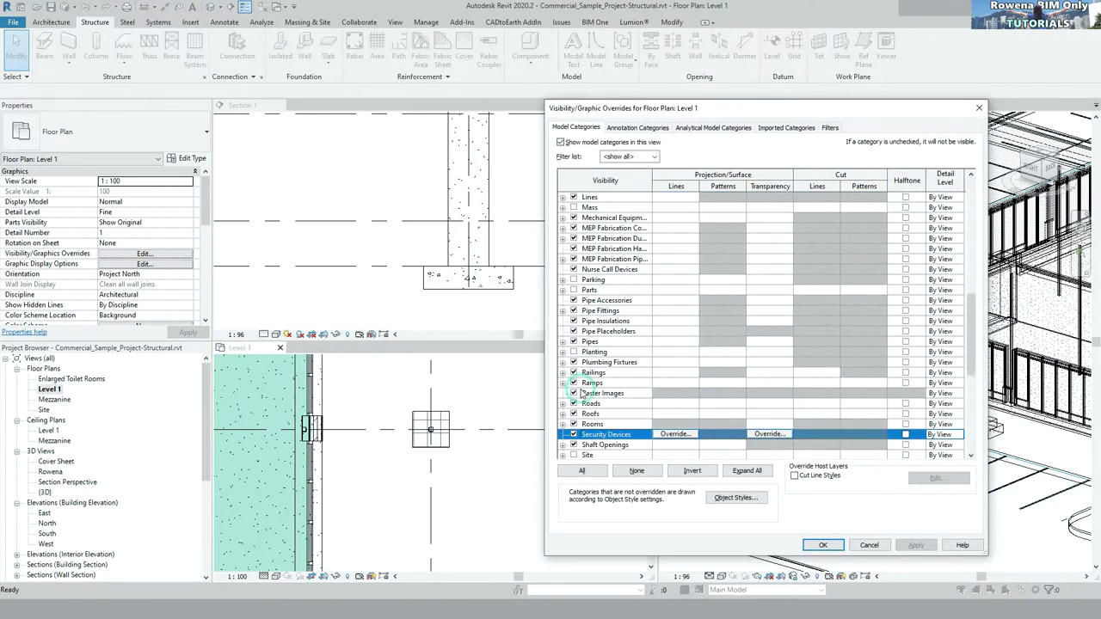
{"action": "scroll", "coordinate": [575, 393], "scroll_direction": "down", "scroll_amount": 3}
{"action": "scroll", "coordinate": [599, 436], "scroll_direction": "down", "scroll_amount": 2}
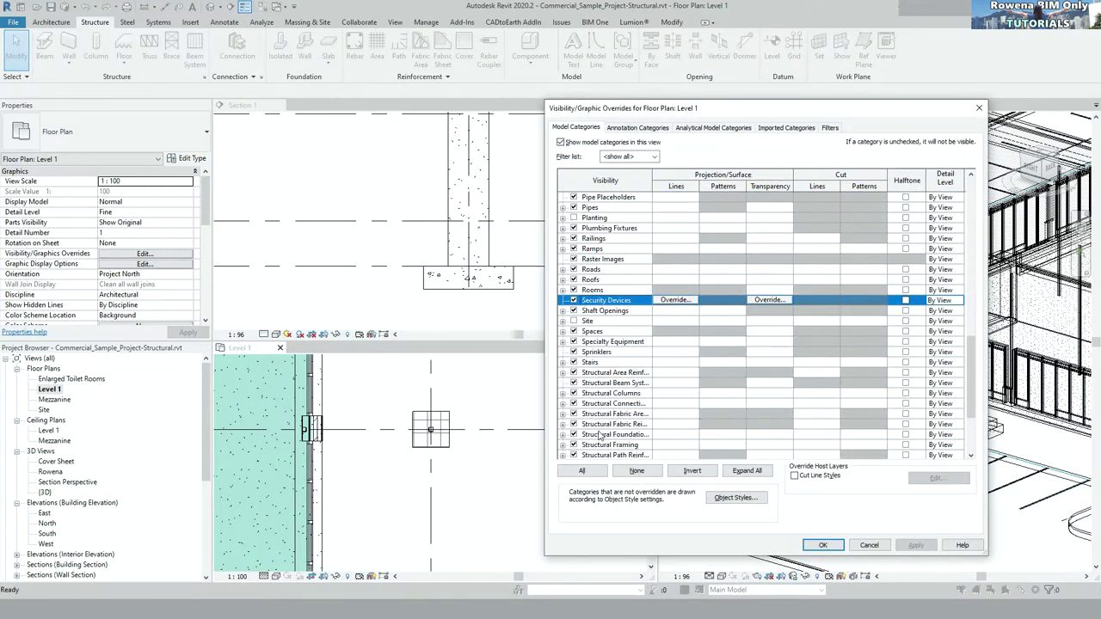
{"action": "left_click", "coordinate": [820, 545]}
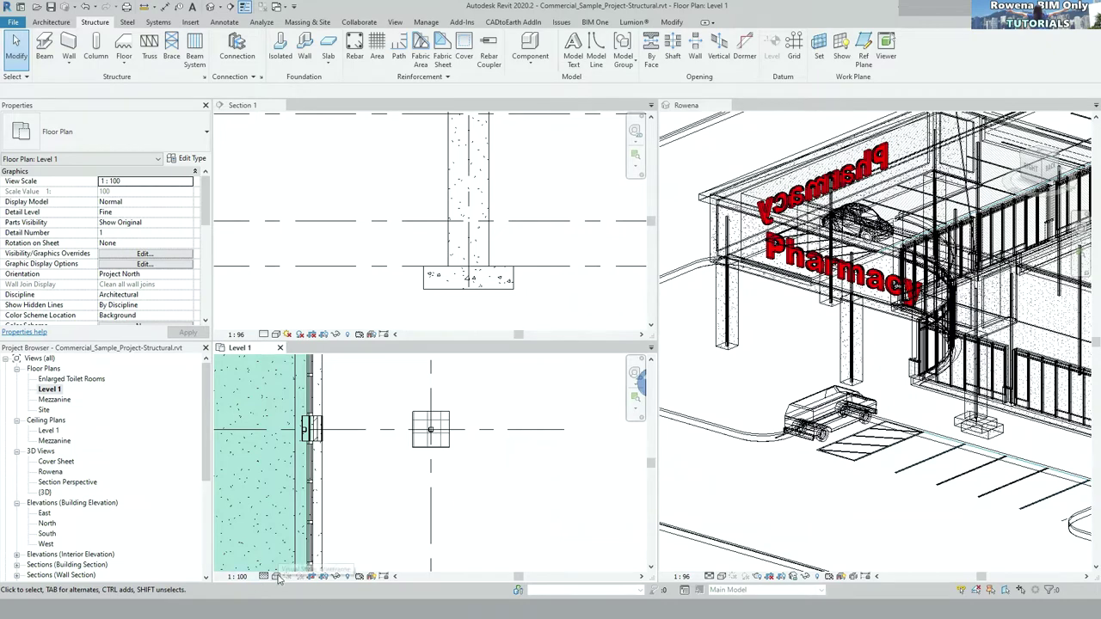
{"action": "scroll", "coordinate": [143, 274], "scroll_direction": "down", "scroll_amount": 5}
{"action": "scroll", "coordinate": [144, 273], "scroll_direction": "down", "scroll_amount": 4}
{"action": "scroll", "coordinate": [139, 215], "scroll_direction": "up", "scroll_amount": 4}
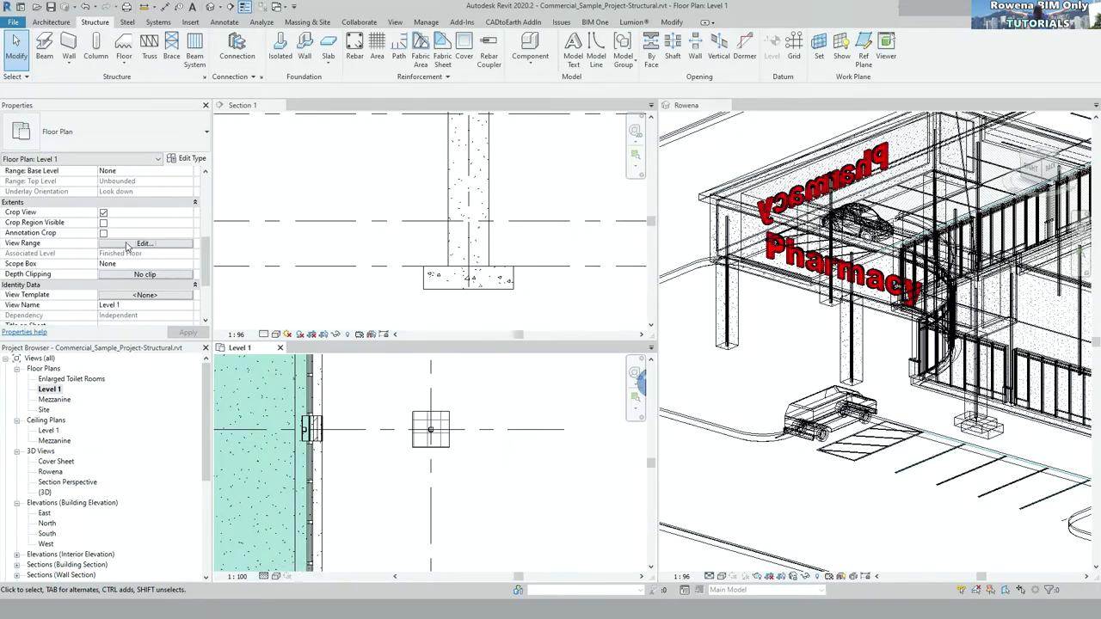
- Set Level 1's view range Bottom and View Depth to Level Below, with Bottom offset 1
{"action": "left_click", "coordinate": [139, 243]}
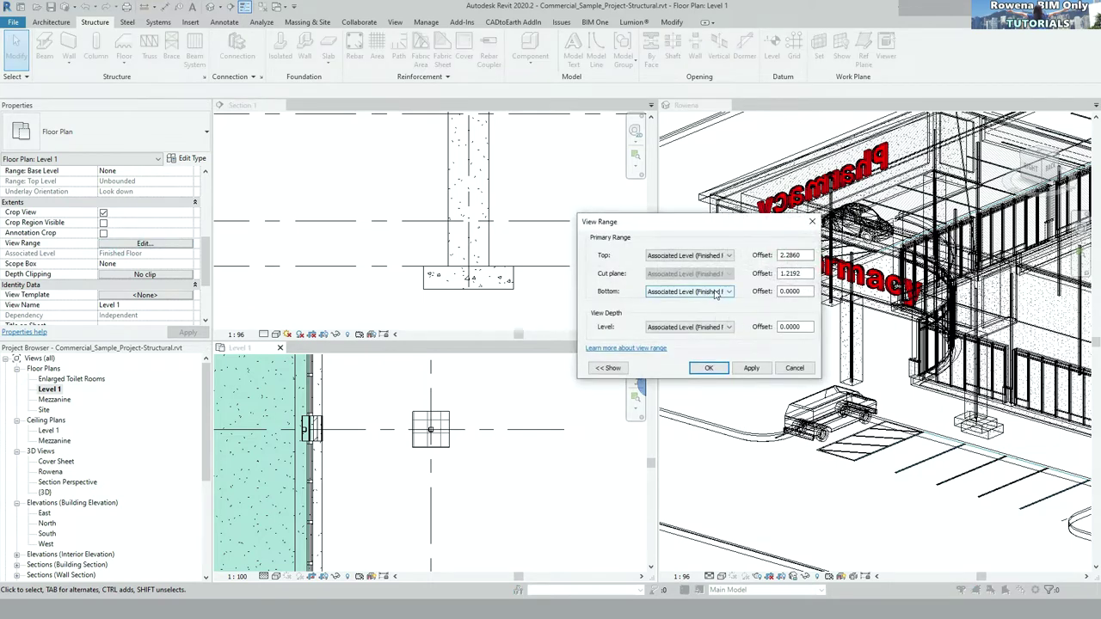
{"action": "left_click", "coordinate": [716, 327]}
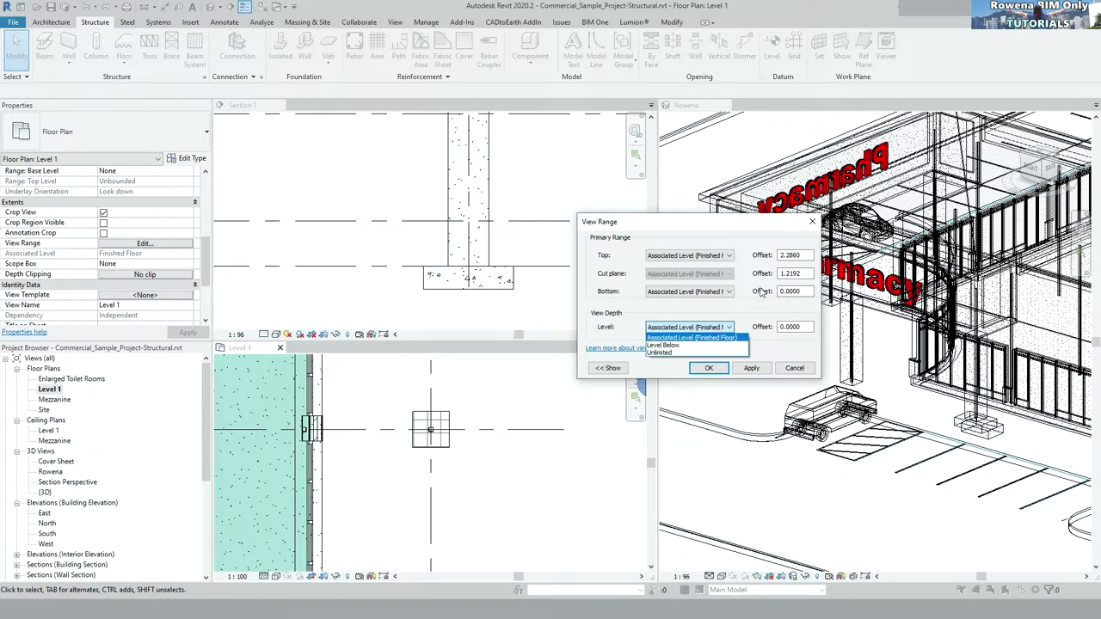
{"action": "left_click", "coordinate": [689, 295]}
{"action": "double_click", "coordinate": [797, 290]}
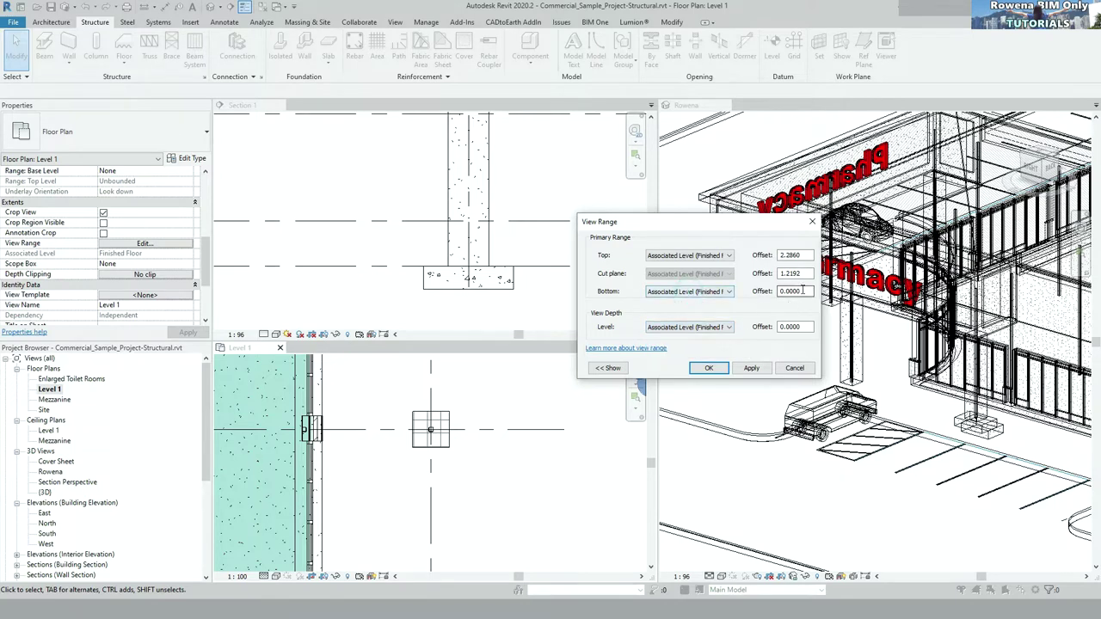
{"action": "type", "text": "1"}
{"action": "left_click", "coordinate": [705, 327]}
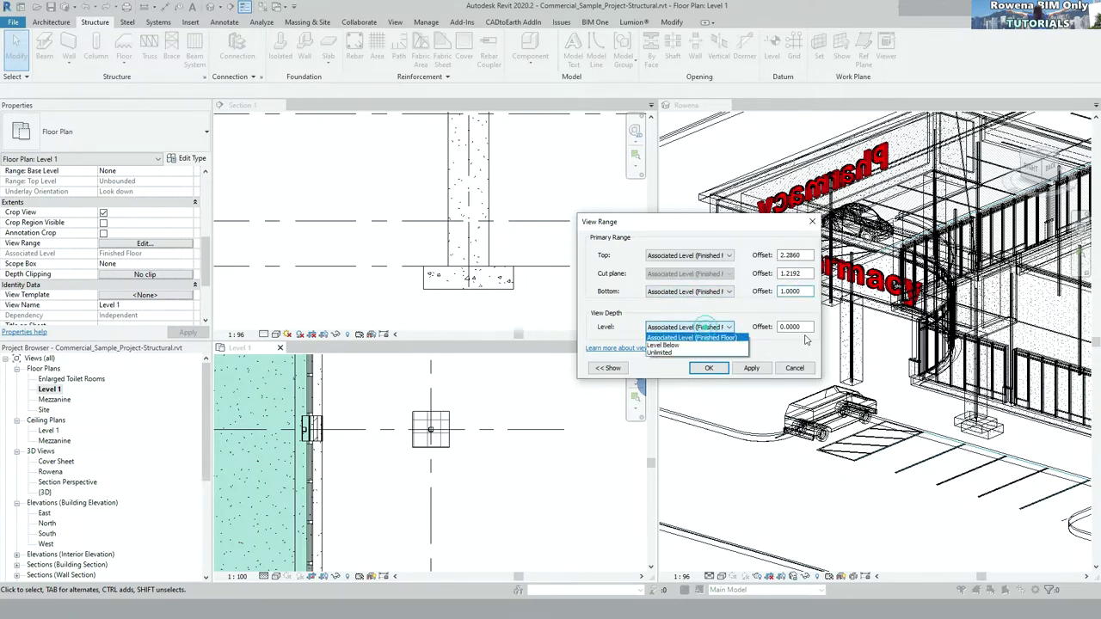
{"action": "left_click", "coordinate": [807, 327]}
{"action": "left_click", "coordinate": [706, 326]}
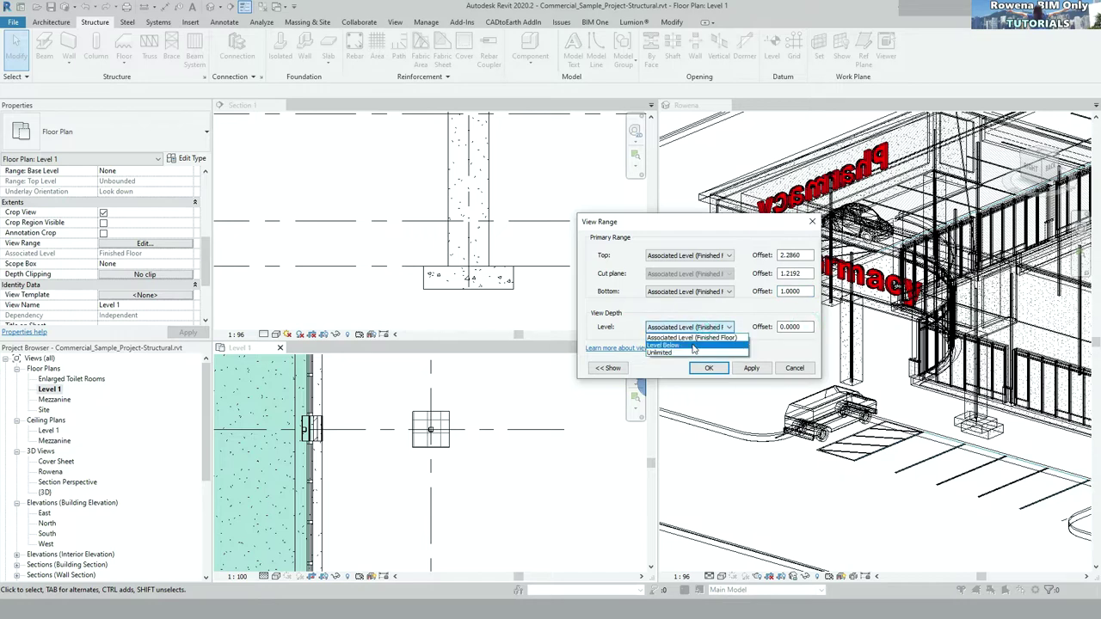
{"action": "left_click", "coordinate": [688, 345]}
{"action": "left_click", "coordinate": [712, 293]}
{"action": "left_click", "coordinate": [680, 310]}
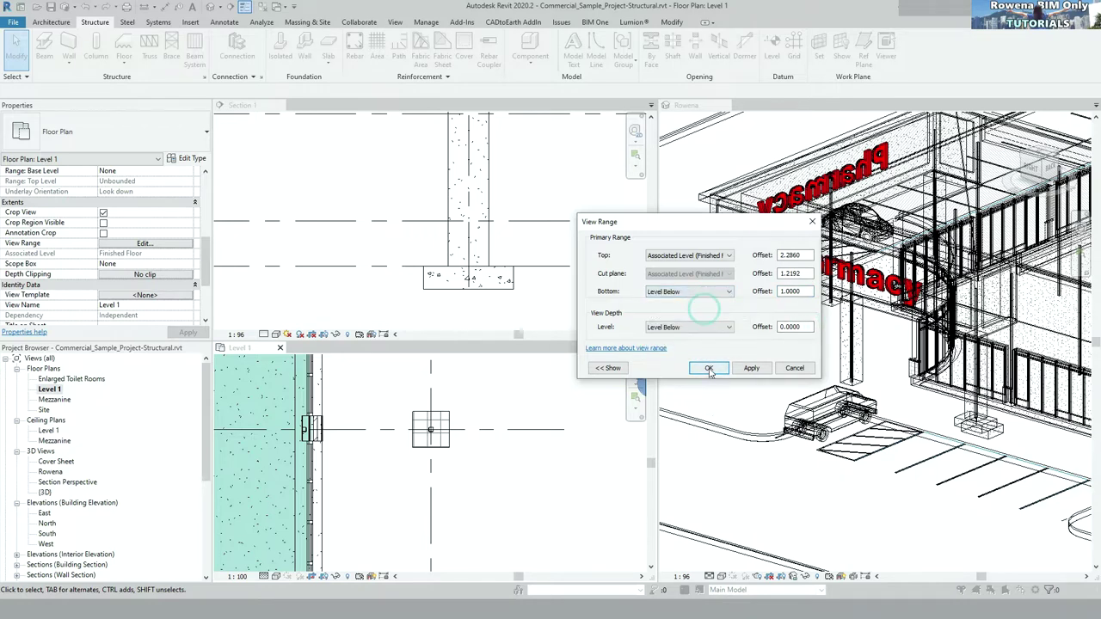
{"action": "left_click", "coordinate": [709, 369]}
- Select the rectangular footing in the Level 1 plan and zoom in on its offset from the grid line
{"action": "left_click", "coordinate": [457, 404]}
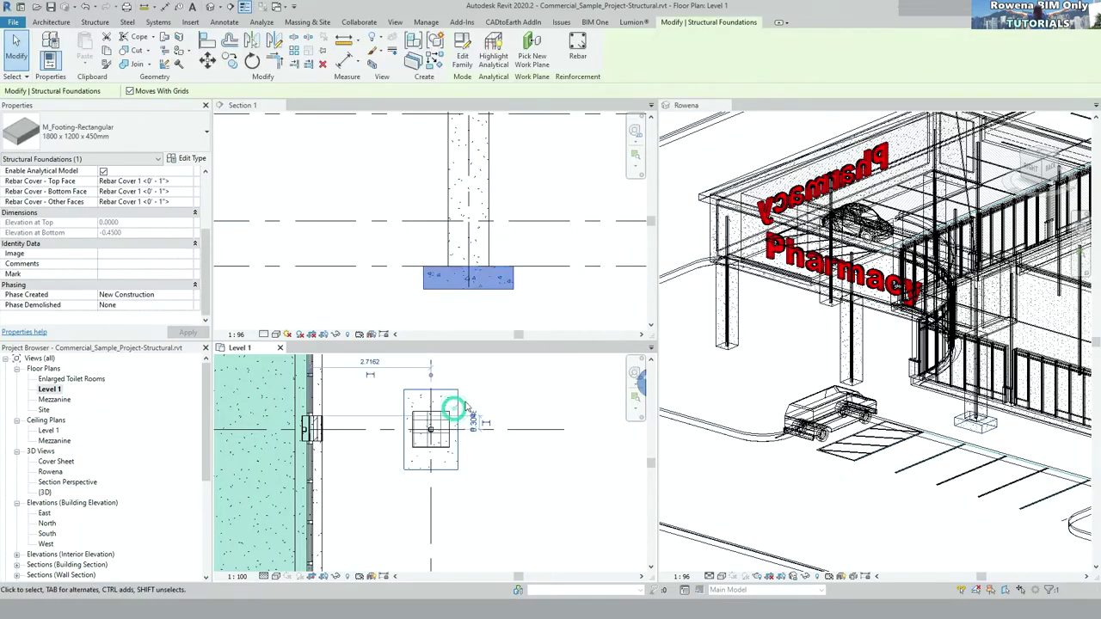
{"action": "scroll", "coordinate": [405, 417], "scroll_direction": "up", "scroll_amount": 1}
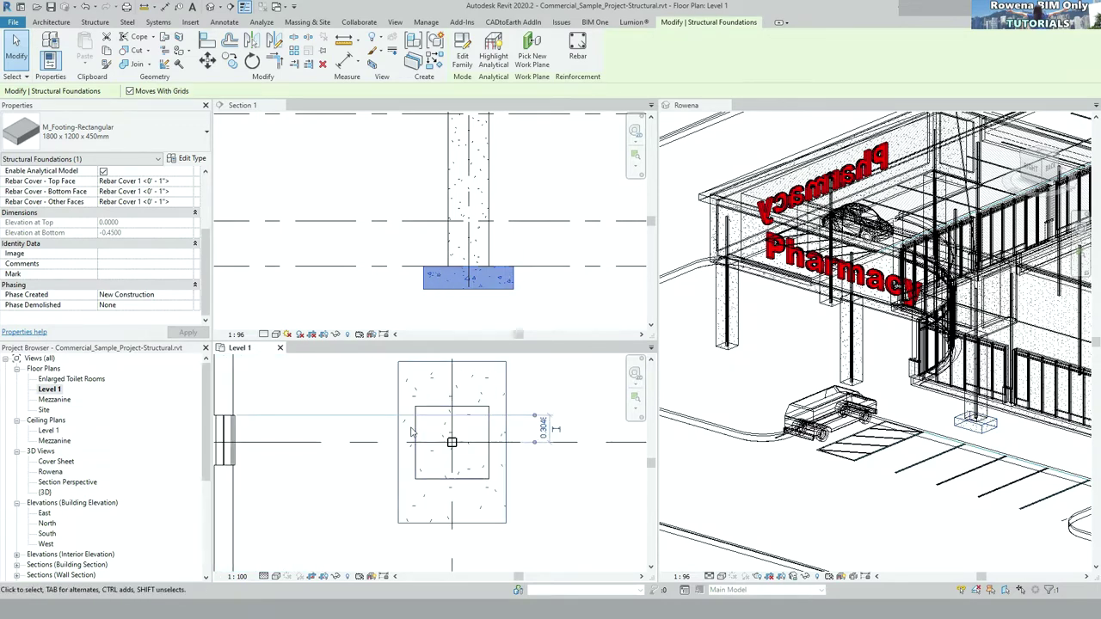
{"action": "scroll", "coordinate": [448, 422], "scroll_direction": "up", "scroll_amount": 1}
{"action": "scroll", "coordinate": [482, 428], "scroll_direction": "up", "scroll_amount": 1}
{"action": "middle_click_drag", "start_coordinate": [496, 428], "coordinate": [497, 458]}
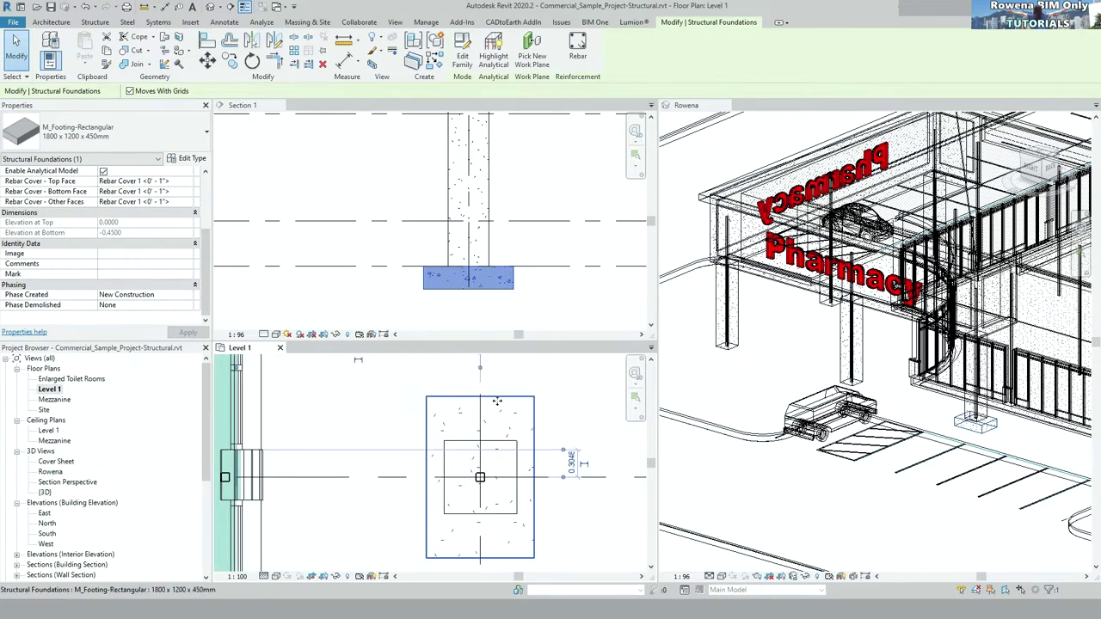
{"action": "key", "text": "Escape"}
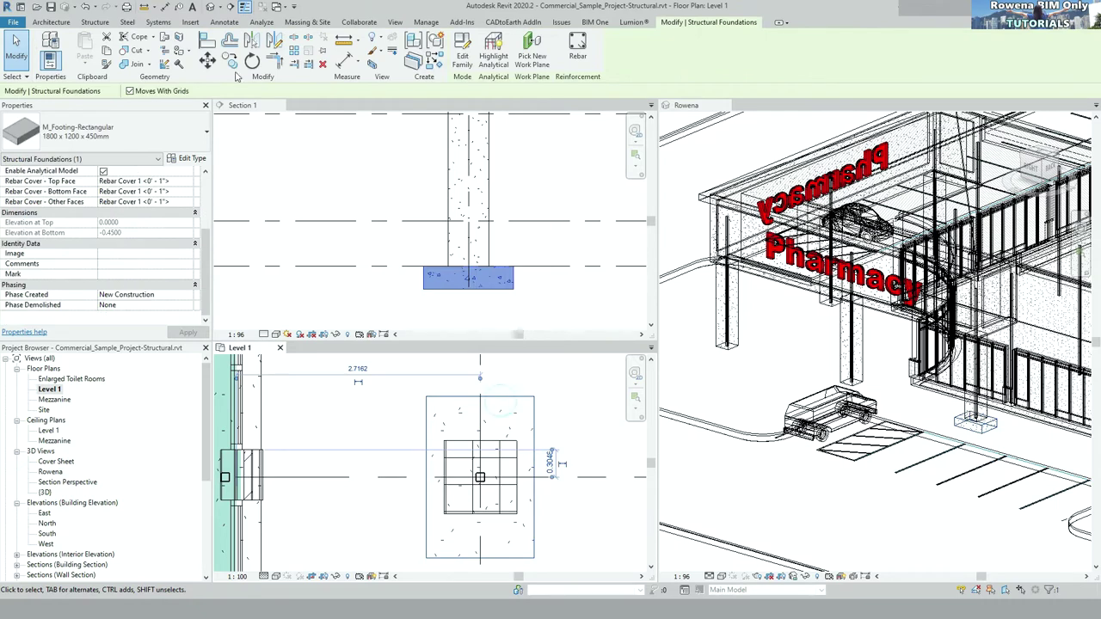
{"action": "left_click", "coordinate": [210, 44]}
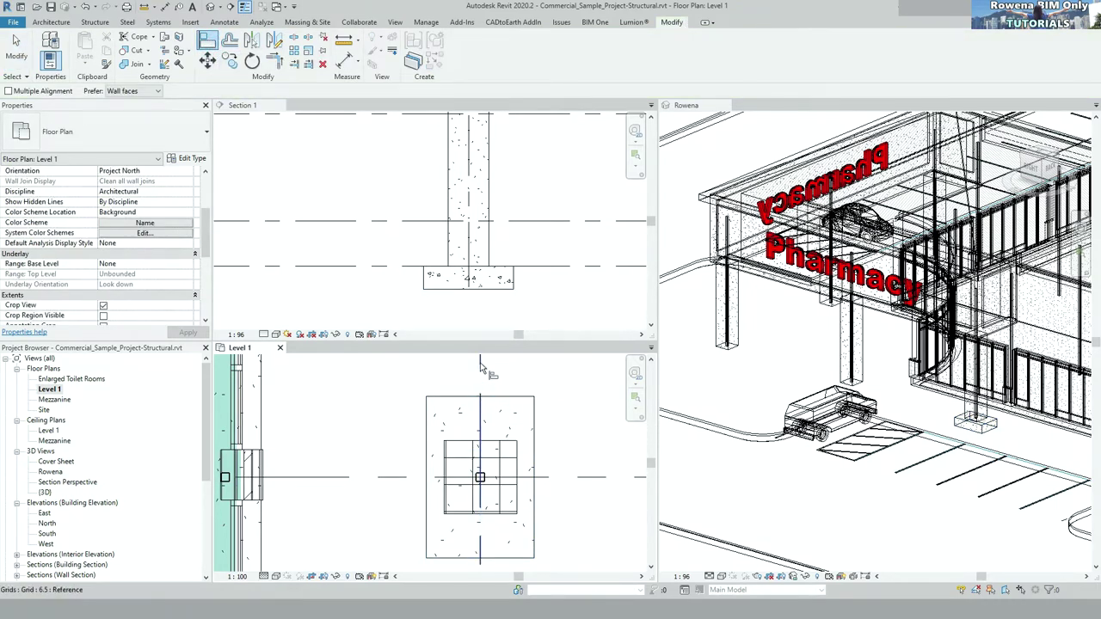
- Align the footing's centre to grid 6.5 and to the horizontal grid line
{"action": "left_click", "coordinate": [480, 366]}
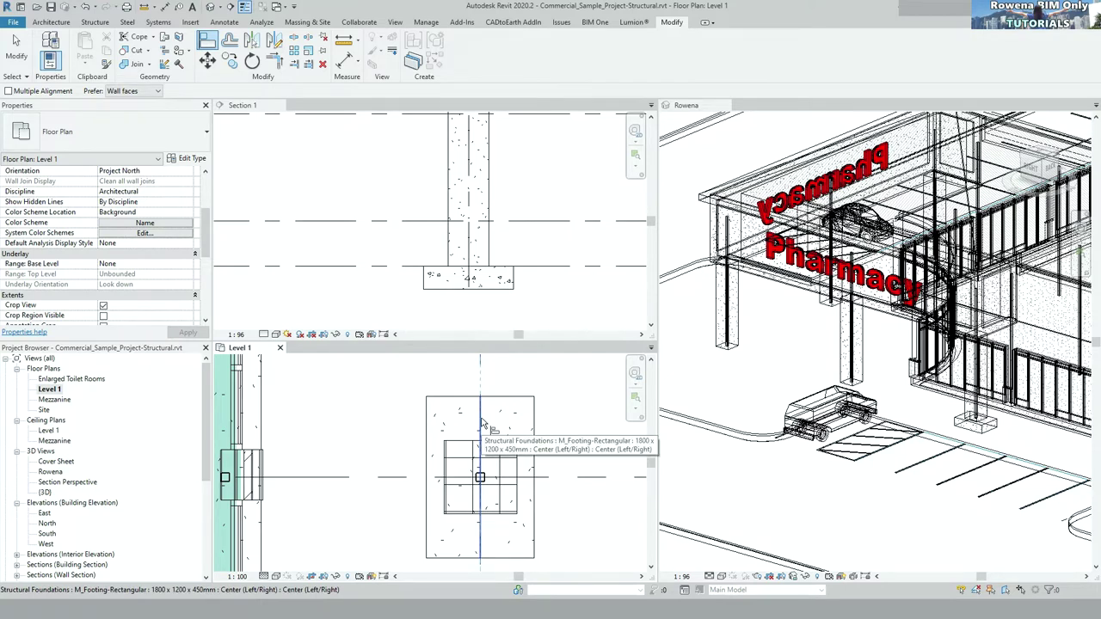
{"action": "left_click", "coordinate": [482, 422]}
{"action": "left_click", "coordinate": [551, 477]}
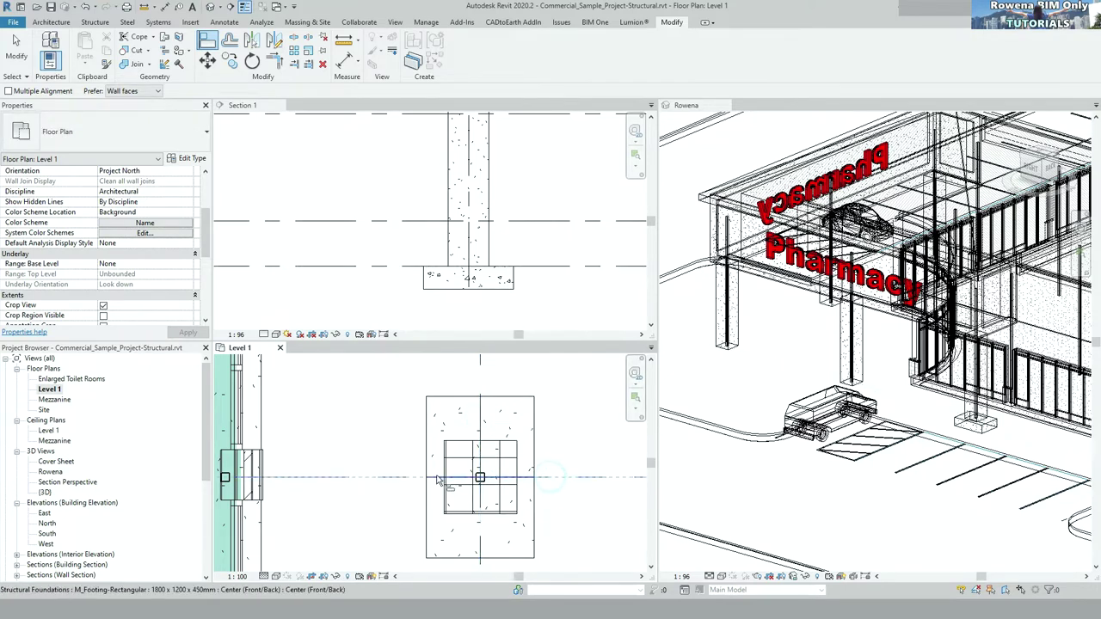
{"action": "left_click", "coordinate": [465, 501]}
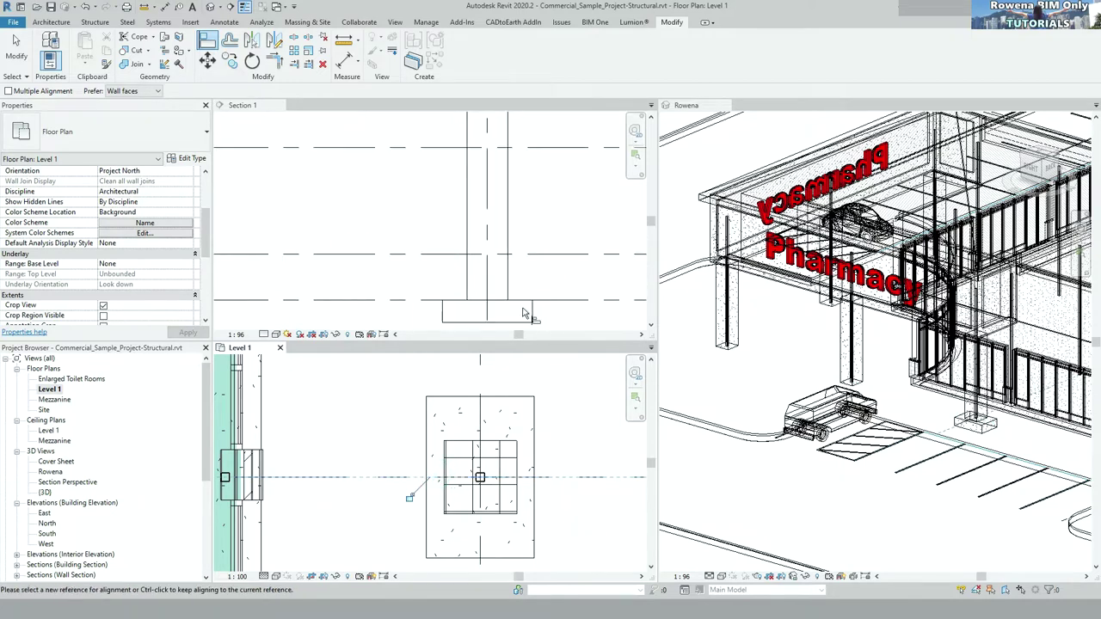
{"action": "key", "text": "Escape"}
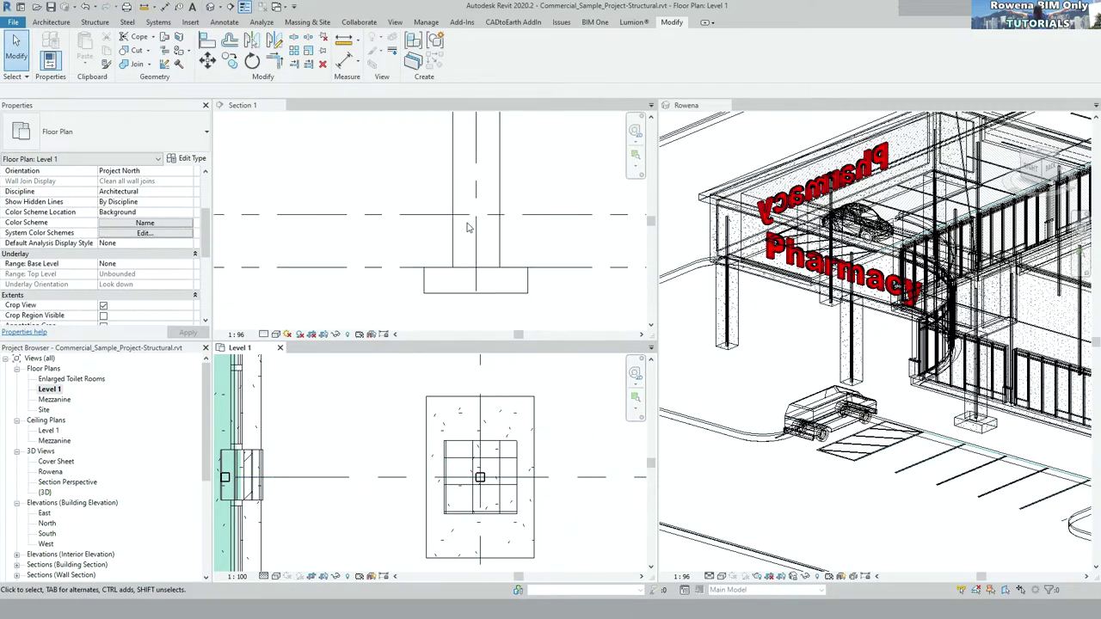
- Select the footing and column in the 3D view and temporarily isolate their categories
{"action": "scroll", "coordinate": [1027, 419], "scroll_direction": "up", "scroll_amount": 3}
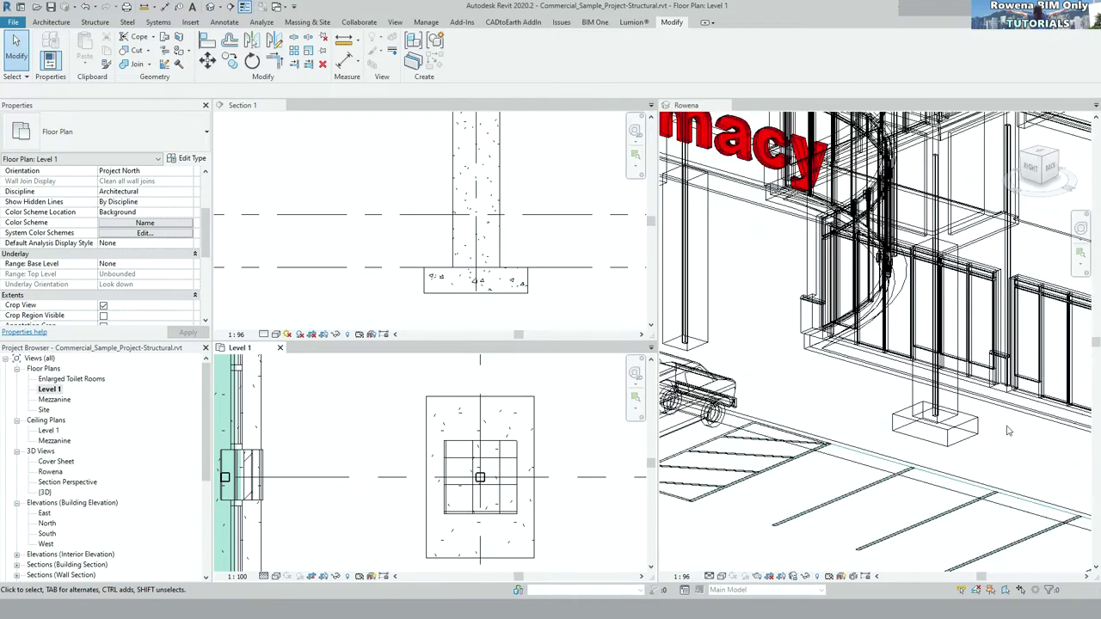
{"action": "scroll", "coordinate": [963, 439], "scroll_direction": "up", "scroll_amount": 3}
{"action": "left_click", "coordinate": [940, 445]}
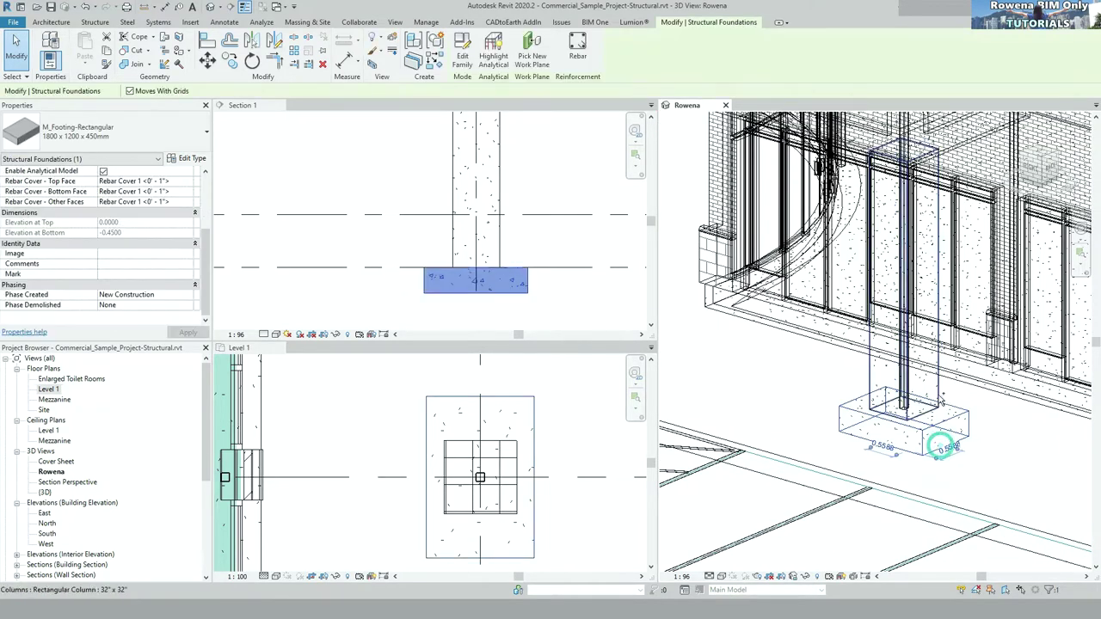
{"action": "left_click", "coordinate": [941, 402], "text": "ctrl"}
{"action": "scroll", "coordinate": [904, 413], "scroll_direction": "up", "scroll_amount": 3}
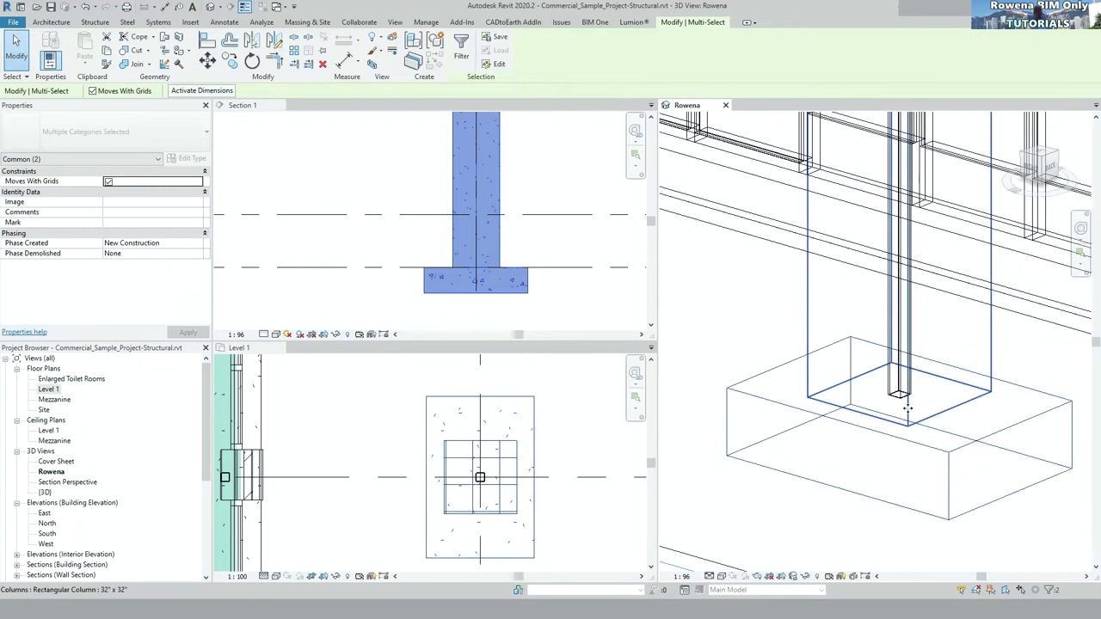
{"action": "left_click", "coordinate": [902, 394], "text": "ctrl"}
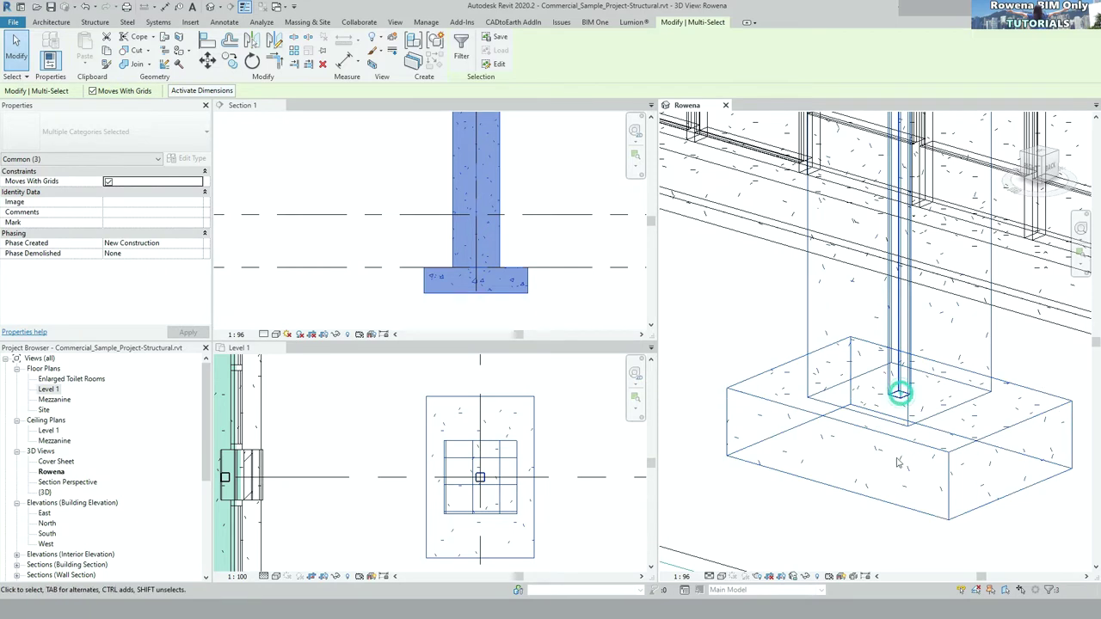
{"action": "left_click", "coordinate": [805, 578]}
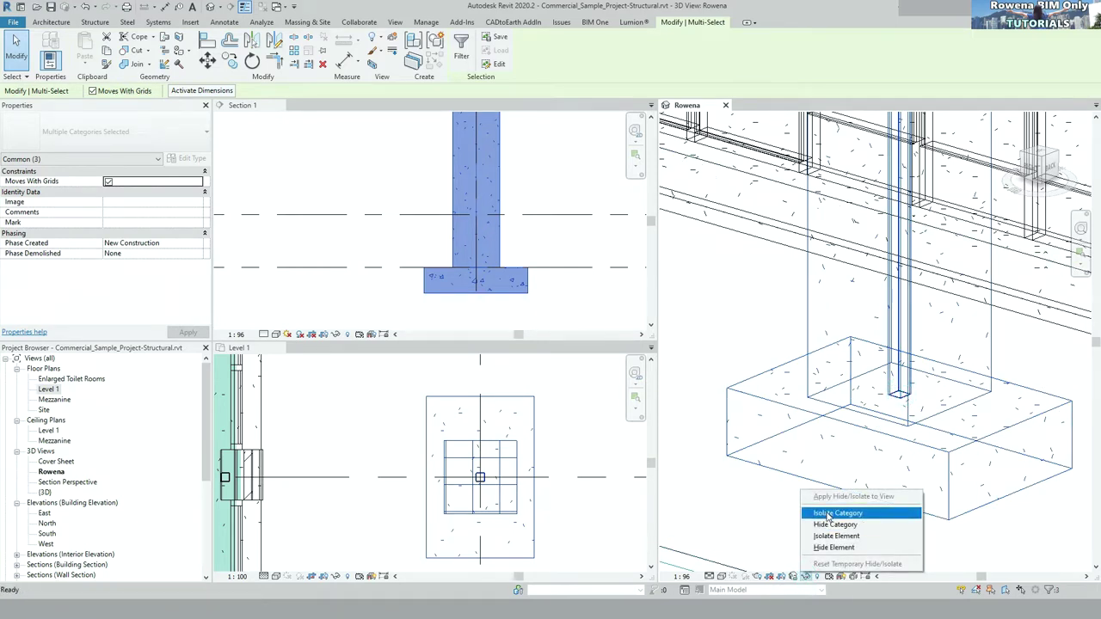
{"action": "left_click", "coordinate": [829, 514]}
{"action": "scroll", "coordinate": [860, 491], "scroll_direction": "down", "scroll_amount": 3}
{"action": "left_click", "coordinate": [897, 482]}
- Switch the 3D view's visual style to Shaded
{"action": "scroll", "coordinate": [879, 436], "scroll_direction": "down", "scroll_amount": 2}
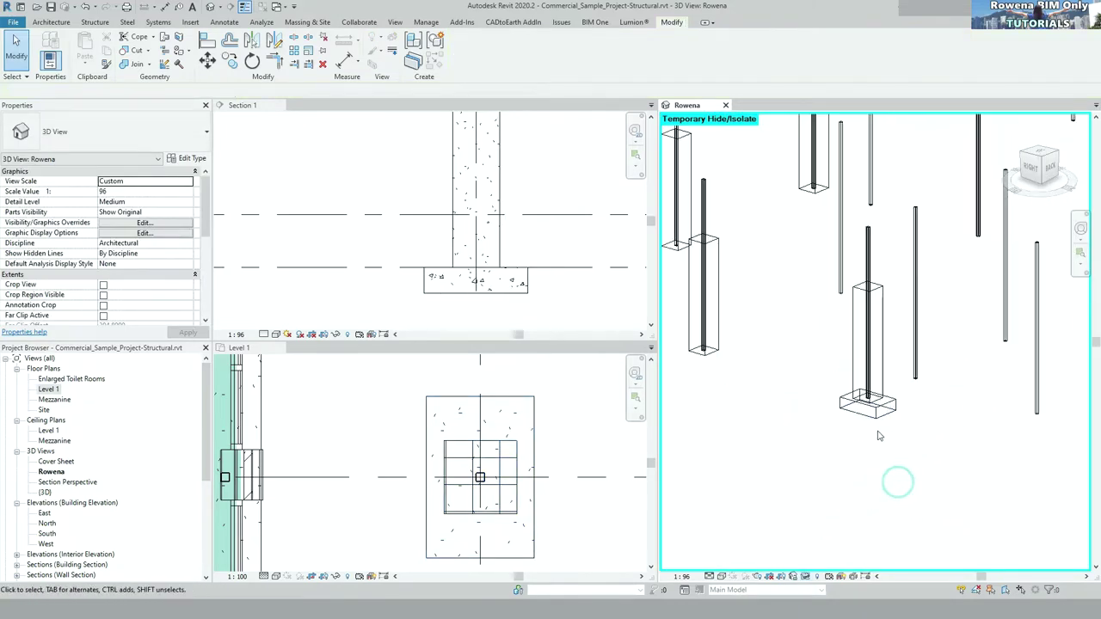
{"action": "scroll", "coordinate": [878, 438], "scroll_direction": "up", "scroll_amount": 2}
{"action": "scroll", "coordinate": [852, 447], "scroll_direction": "up", "scroll_amount": 1}
{"action": "scroll", "coordinate": [826, 456], "scroll_direction": "up", "scroll_amount": 1}
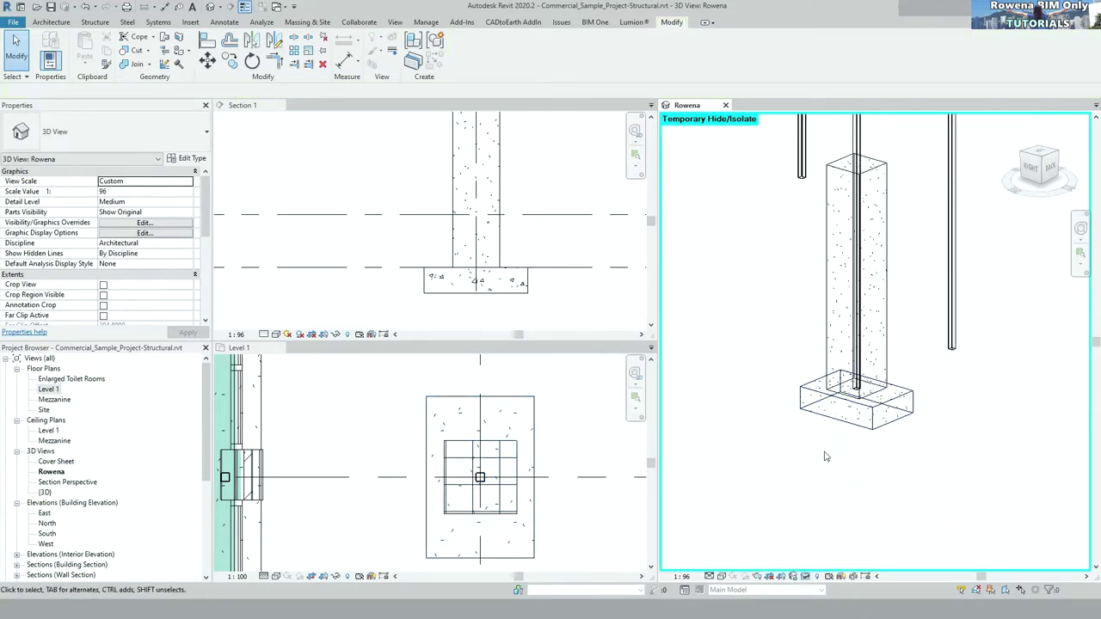
{"action": "left_click", "coordinate": [721, 576]}
{"action": "left_click", "coordinate": [748, 542]}
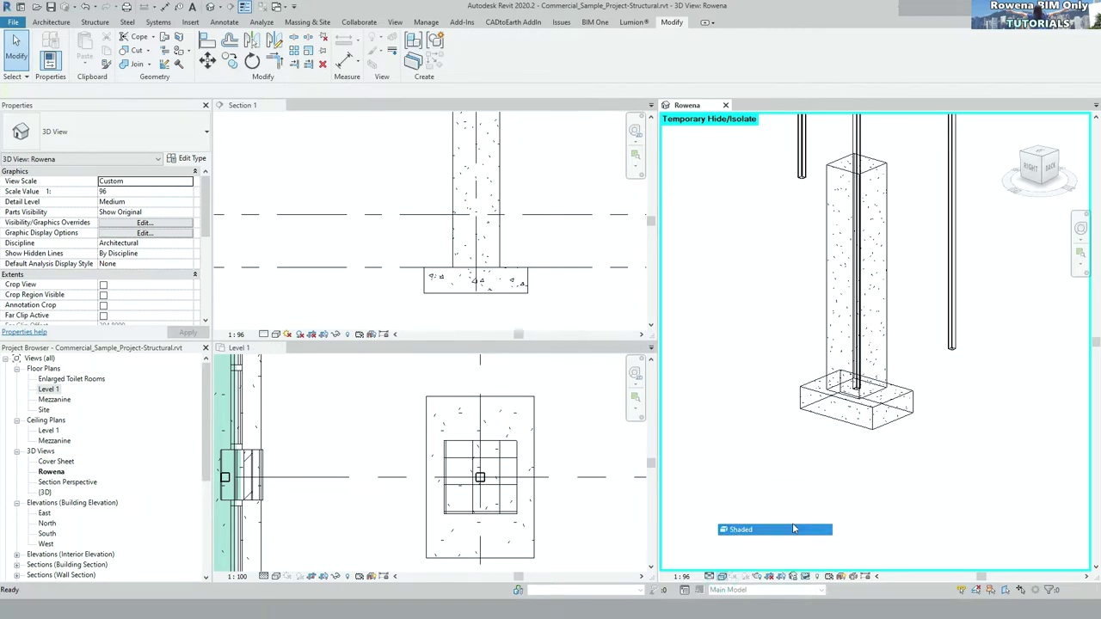
{"action": "left_click", "coordinate": [895, 417]}
- Override the column and footing graphics in this view with 80 surface transparency
{"action": "left_click", "coordinate": [861, 362], "text": "ctrl"}
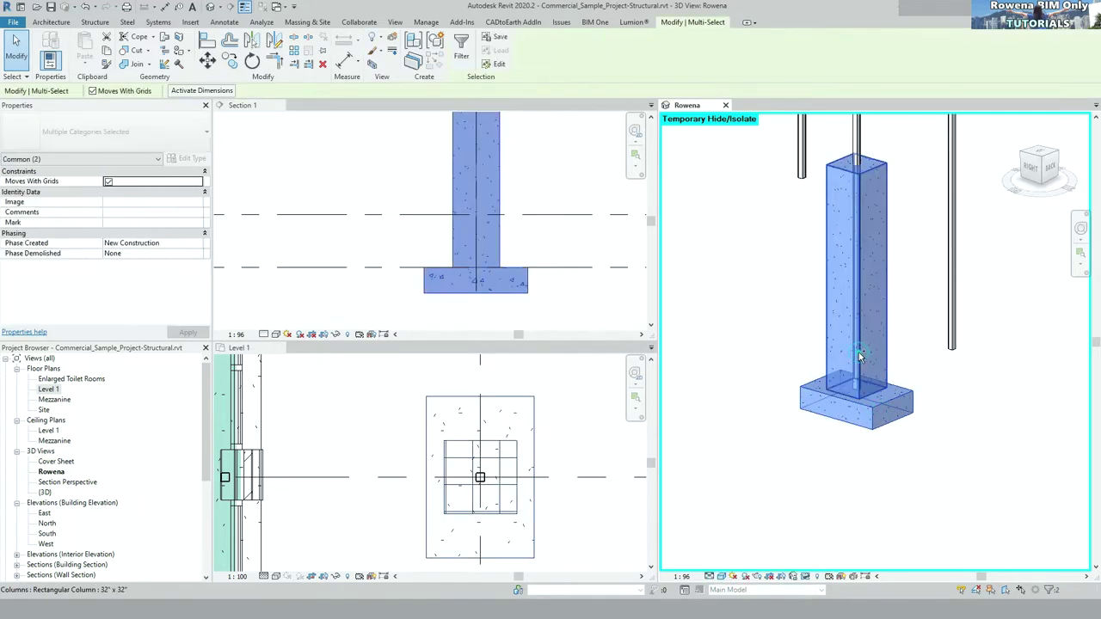
{"action": "right_click", "coordinate": [858, 353]}
{"action": "mouse_move", "coordinate": [917, 135]}
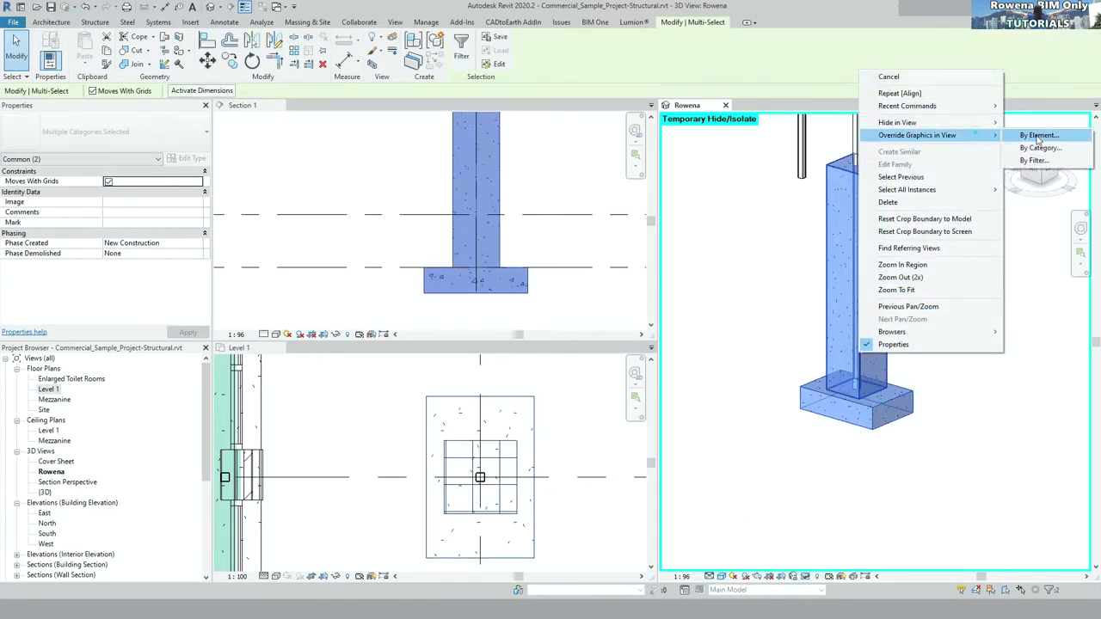
{"action": "left_click", "coordinate": [1039, 135]}
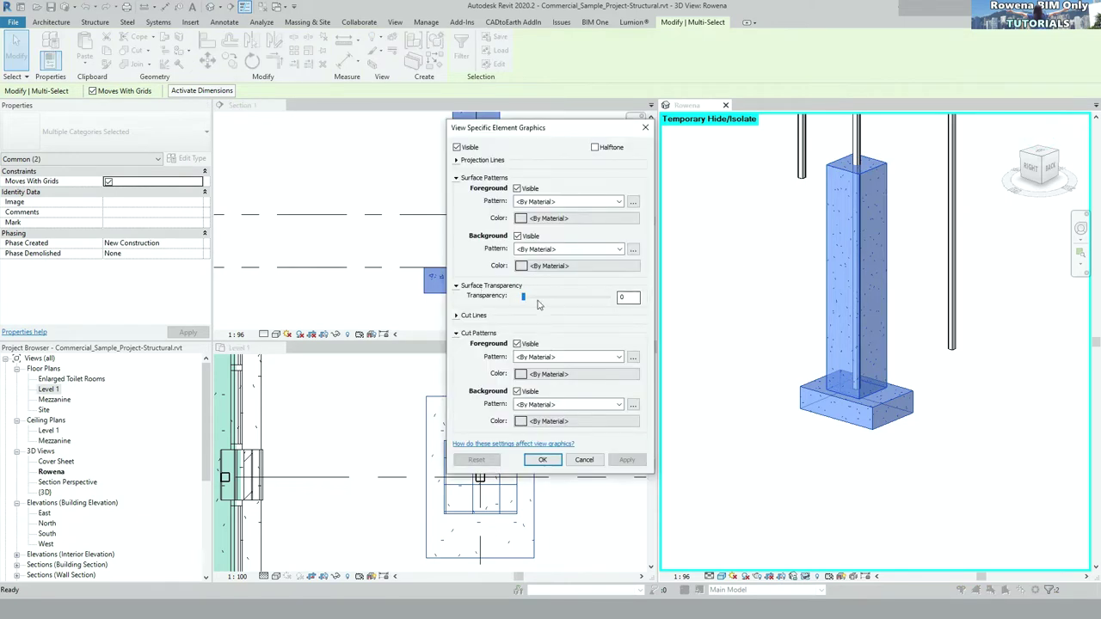
{"action": "left_click", "coordinate": [588, 299]}
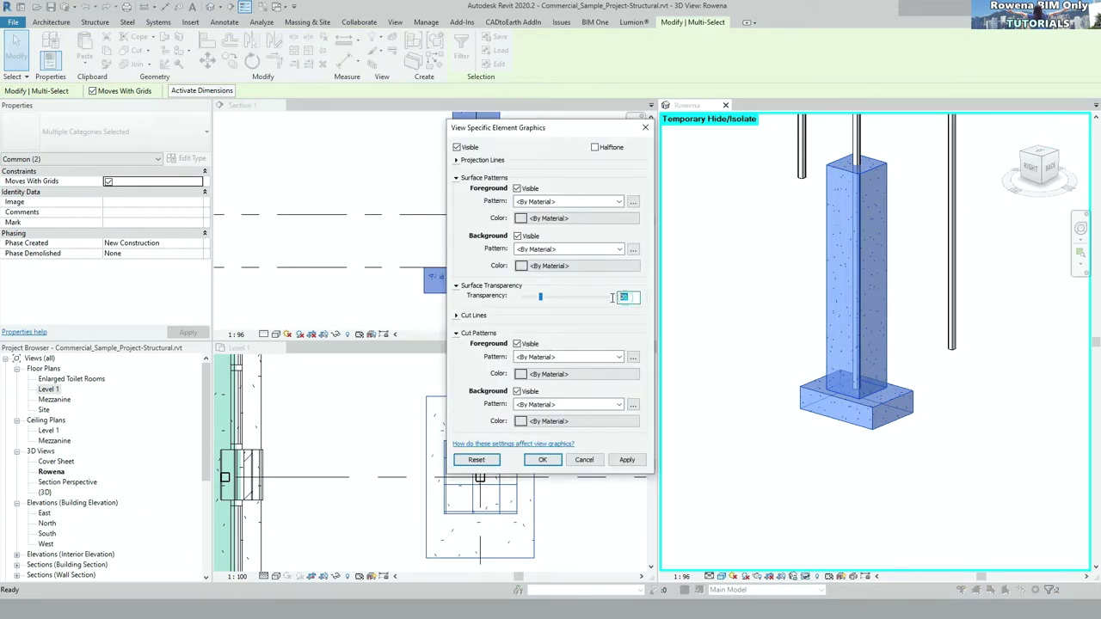
{"action": "left_click", "coordinate": [550, 462]}
{"action": "left_click", "coordinate": [879, 475]}
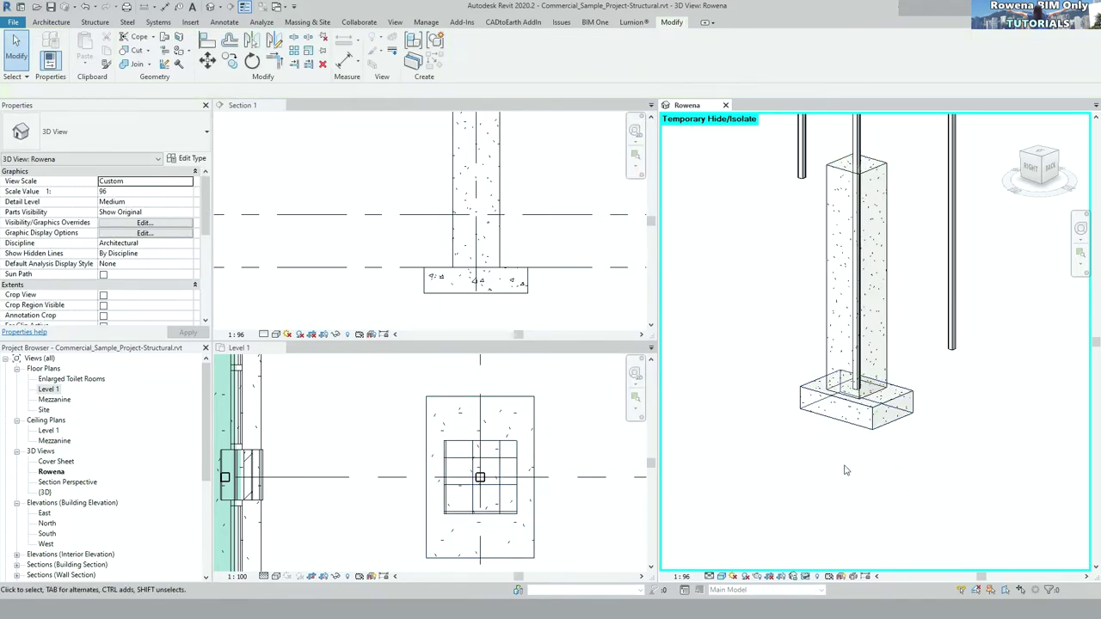
- Reset the temporary isolation and switch off all model categories in Visibility/Graphics (VG)
{"action": "left_click", "coordinate": [804, 577]}
{"action": "left_click", "coordinate": [828, 564]}
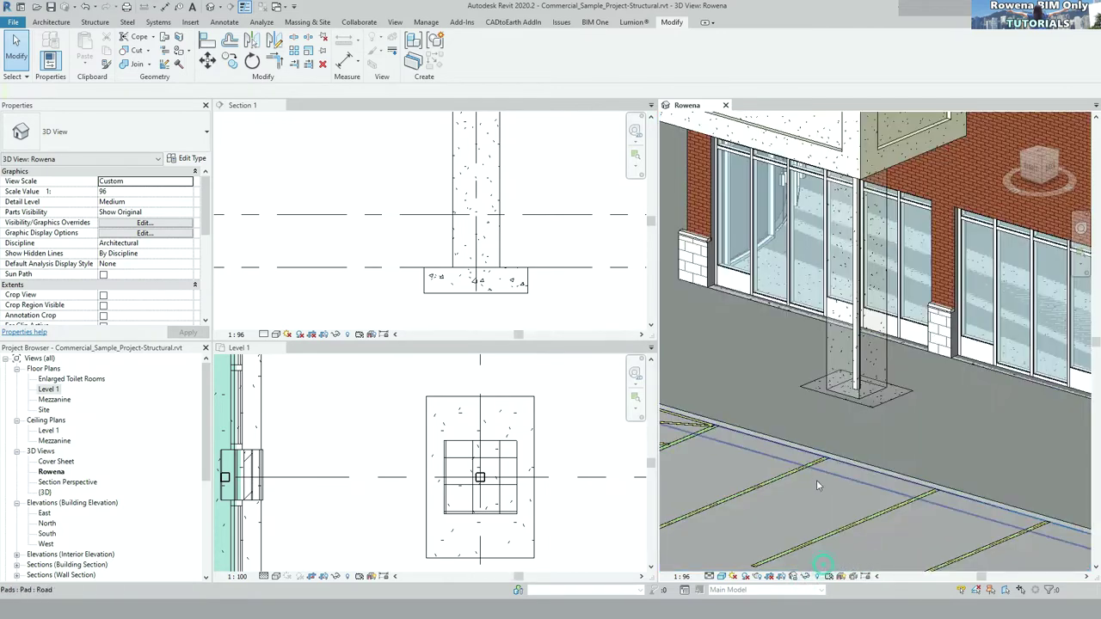
{"action": "key", "text": "v"}
{"action": "key", "text": "g"}
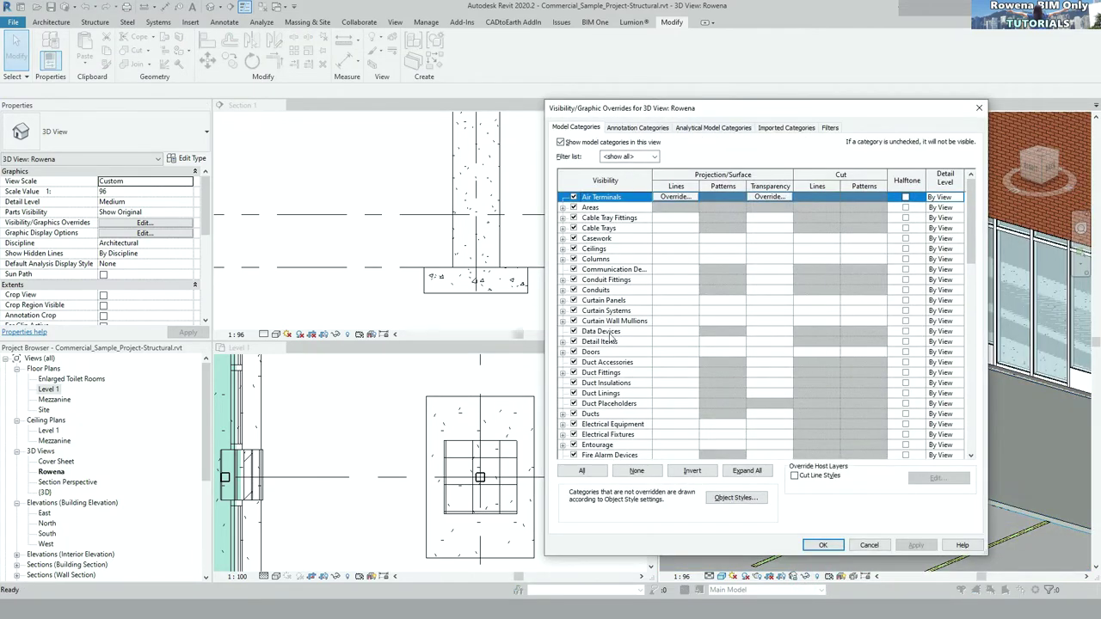
{"action": "left_click", "coordinate": [582, 471]}
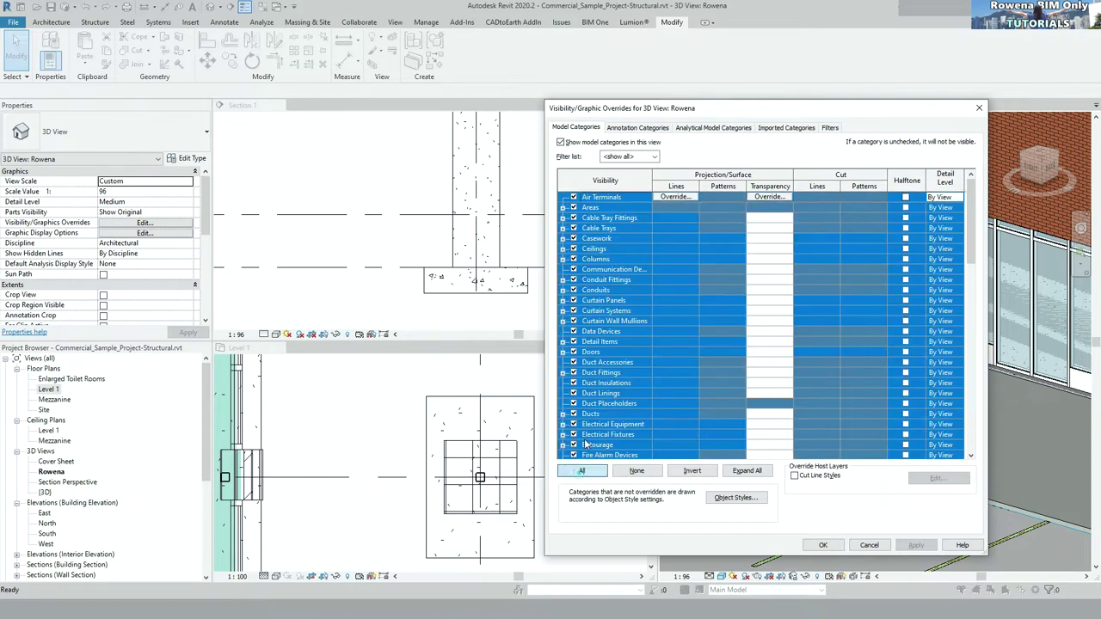
{"action": "left_click", "coordinate": [574, 197]}
{"action": "left_click", "coordinate": [602, 372]}
- Turn on Columns and all Structural categories, from Area Reinforcement through Stiffeners, and apply
{"action": "left_click", "coordinate": [573, 258]}
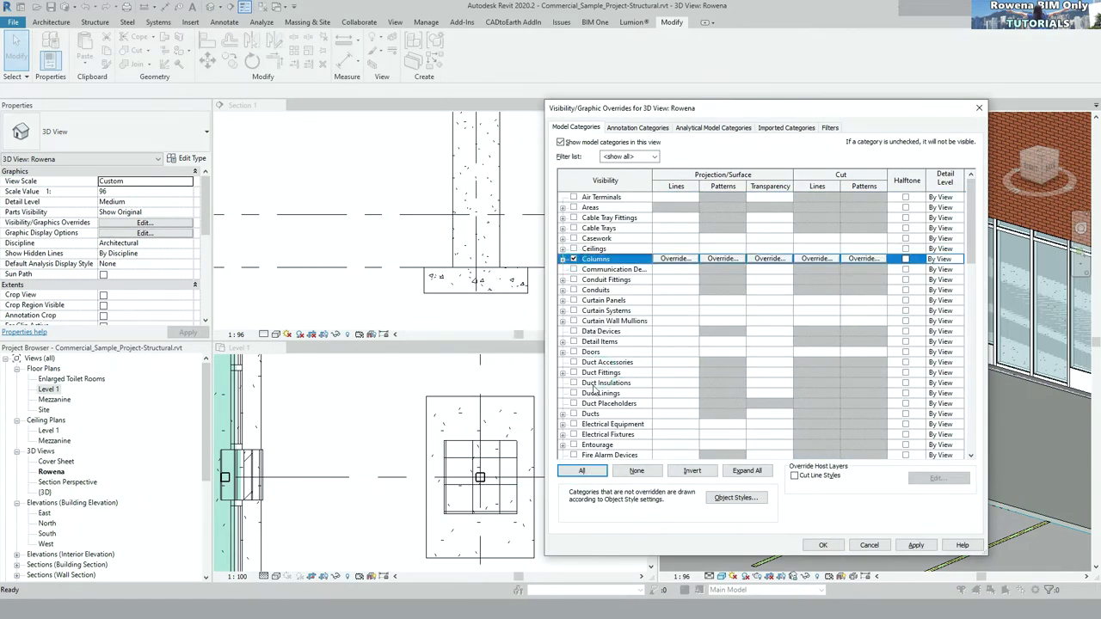
{"action": "scroll", "coordinate": [595, 390], "scroll_direction": "down", "scroll_amount": 5}
{"action": "scroll", "coordinate": [597, 387], "scroll_direction": "down", "scroll_amount": 5}
{"action": "scroll", "coordinate": [603, 378], "scroll_direction": "down", "scroll_amount": 4}
{"action": "left_click", "coordinate": [603, 361]}
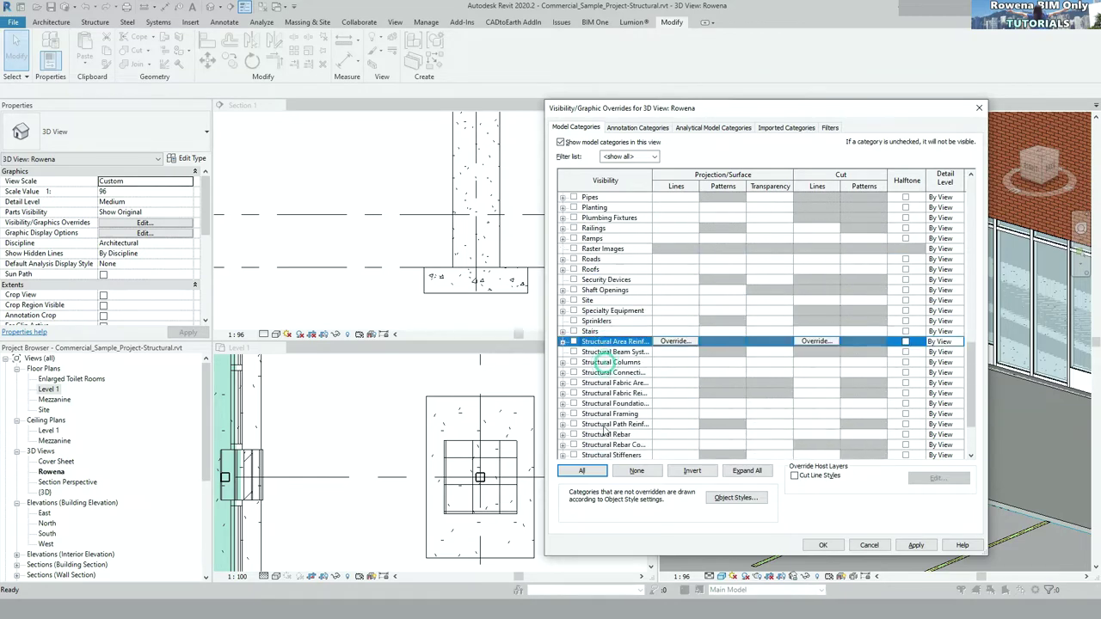
{"action": "left_click", "coordinate": [597, 455], "text": "shift"}
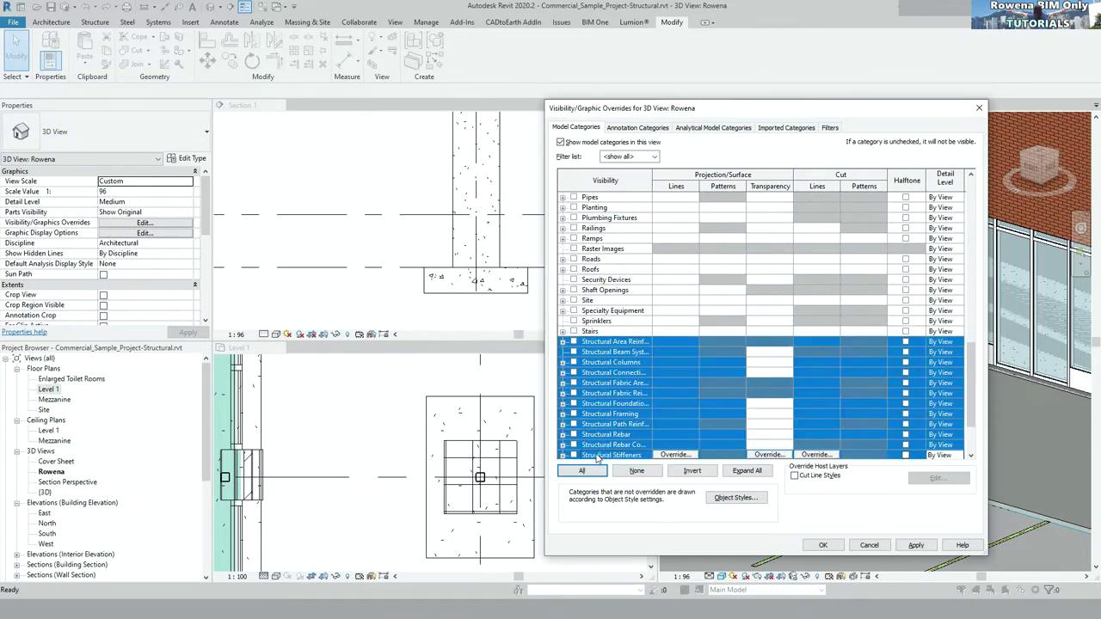
{"action": "left_click", "coordinate": [915, 546]}
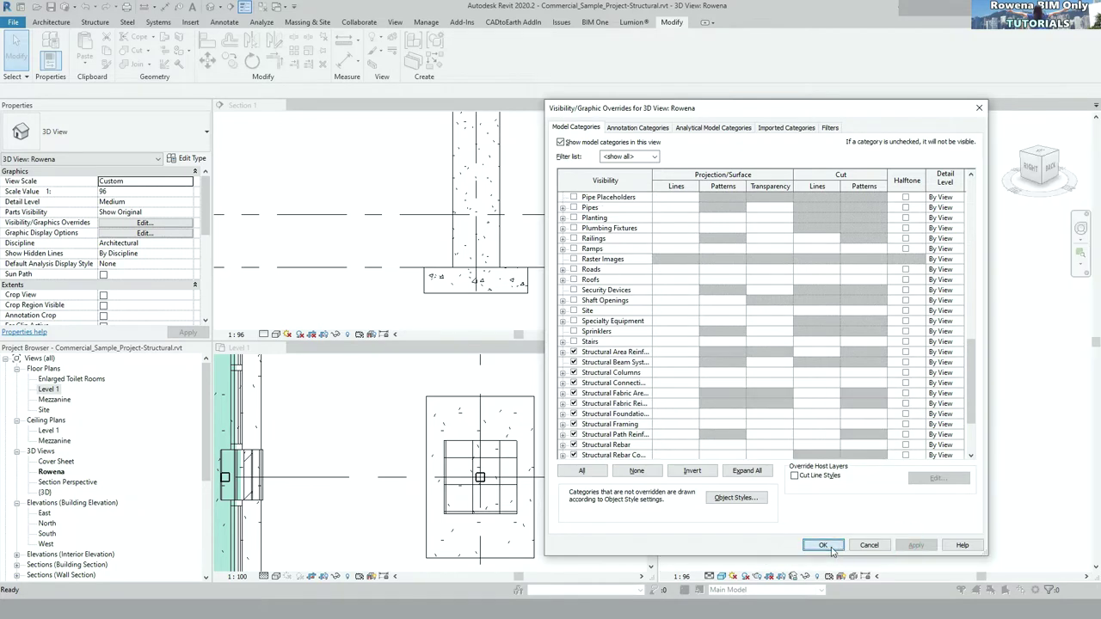
{"action": "left_click", "coordinate": [823, 546]}
- Make the Level 1 plan the active view
{"action": "scroll", "coordinate": [473, 293], "scroll_direction": "down", "scroll_amount": 2}
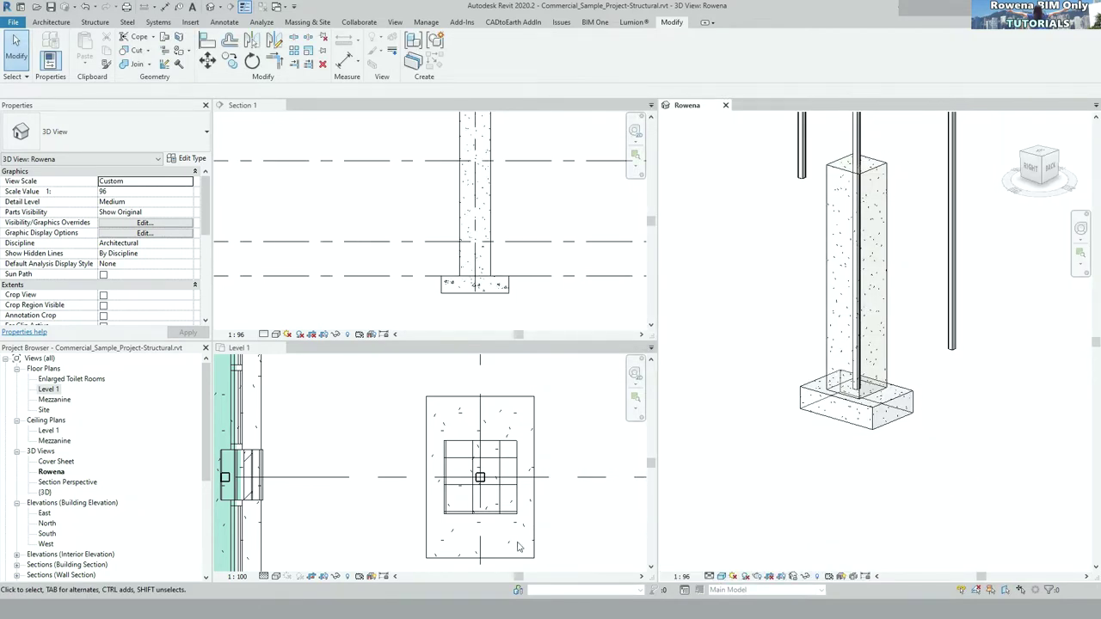
{"action": "scroll", "coordinate": [451, 451], "scroll_direction": "down", "scroll_amount": 1}
{"action": "scroll", "coordinate": [465, 448], "scroll_direction": "down", "scroll_amount": 1}
{"action": "scroll", "coordinate": [481, 430], "scroll_direction": "down", "scroll_amount": 1}
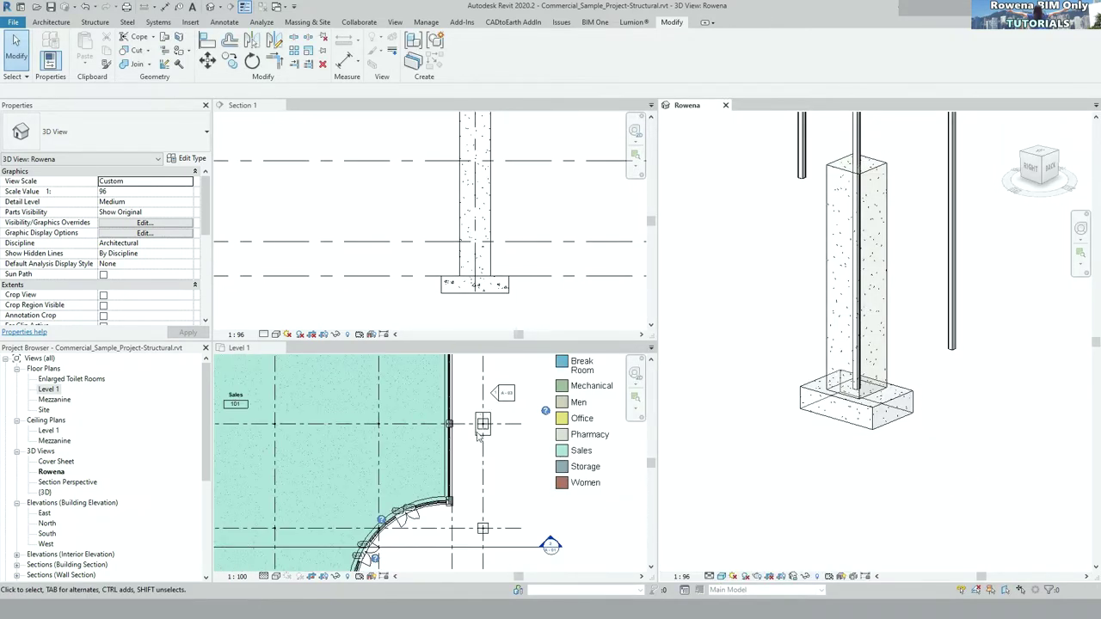
{"action": "scroll", "coordinate": [492, 425], "scroll_direction": "down", "scroll_amount": 1}
{"action": "scroll", "coordinate": [492, 425], "scroll_direction": "down", "scroll_amount": 1}
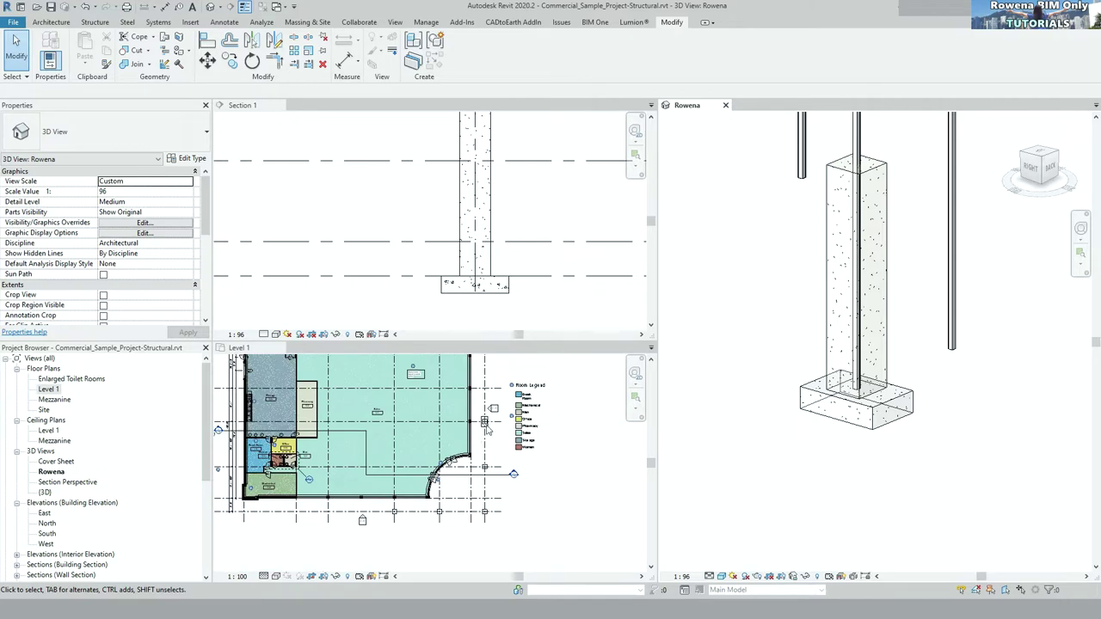
{"action": "scroll", "coordinate": [467, 427], "scroll_direction": "up", "scroll_amount": 2}
{"action": "scroll", "coordinate": [469, 435], "scroll_direction": "up", "scroll_amount": 2}
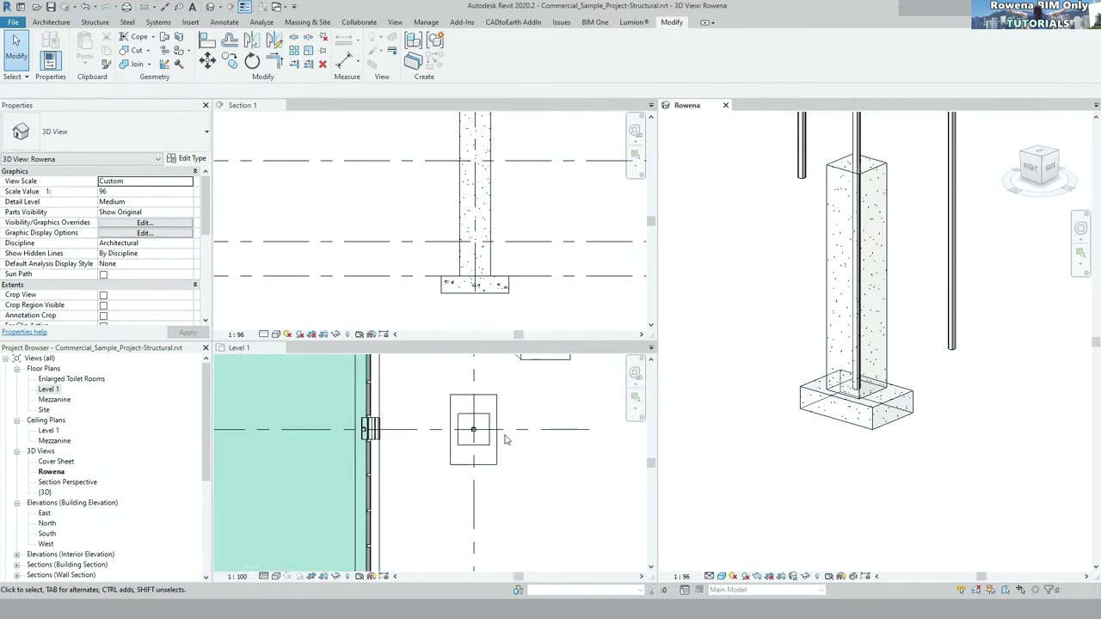
{"action": "scroll", "coordinate": [487, 464], "scroll_direction": "up", "scroll_amount": 1}
{"action": "scroll", "coordinate": [474, 293], "scroll_direction": "up", "scroll_amount": 2}
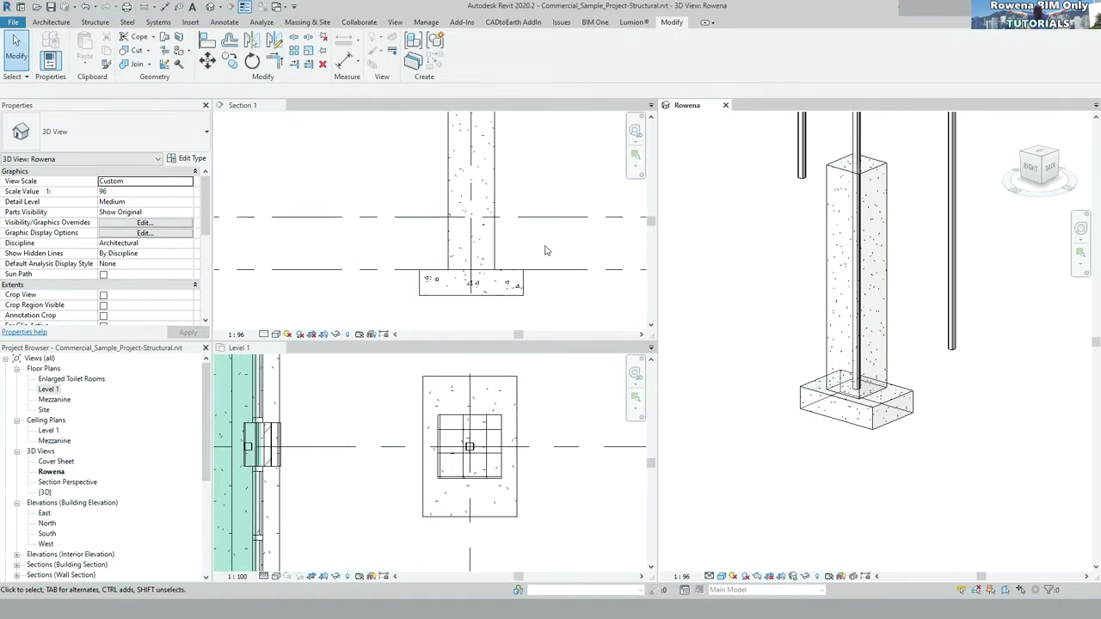
{"action": "left_click", "coordinate": [545, 250]}
{"action": "left_click", "coordinate": [95, 24]}
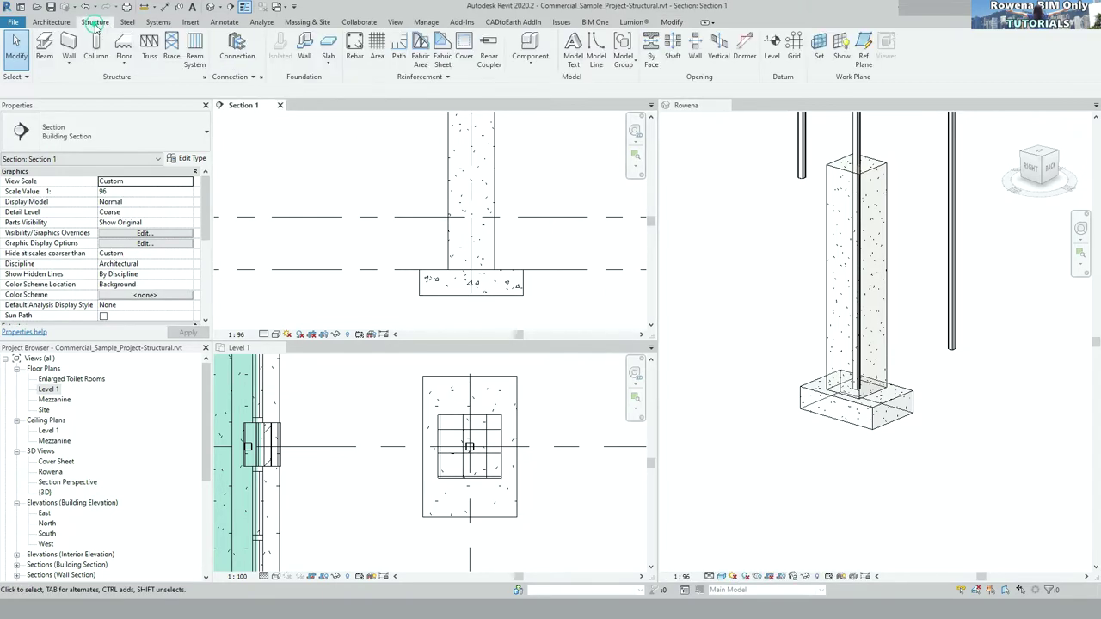
{"action": "left_click", "coordinate": [555, 409]}
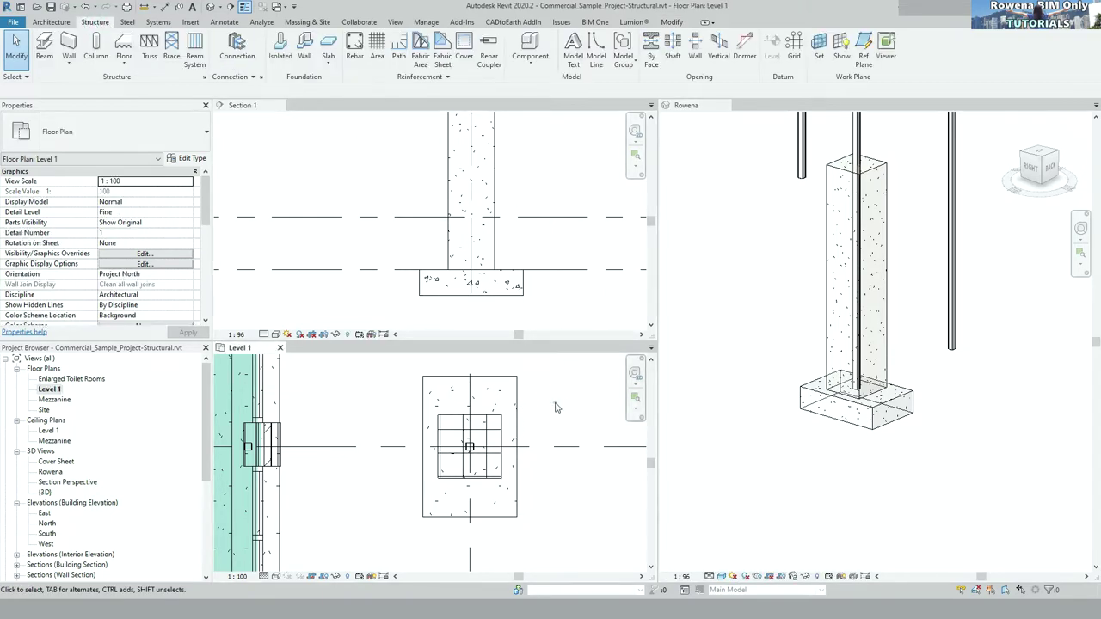
{"action": "left_click", "coordinate": [553, 419]}
- Review Rebar Cover Settings (Rebar Cover 1 at 0' 1") and cancel without changes
{"action": "left_click", "coordinate": [444, 76]}
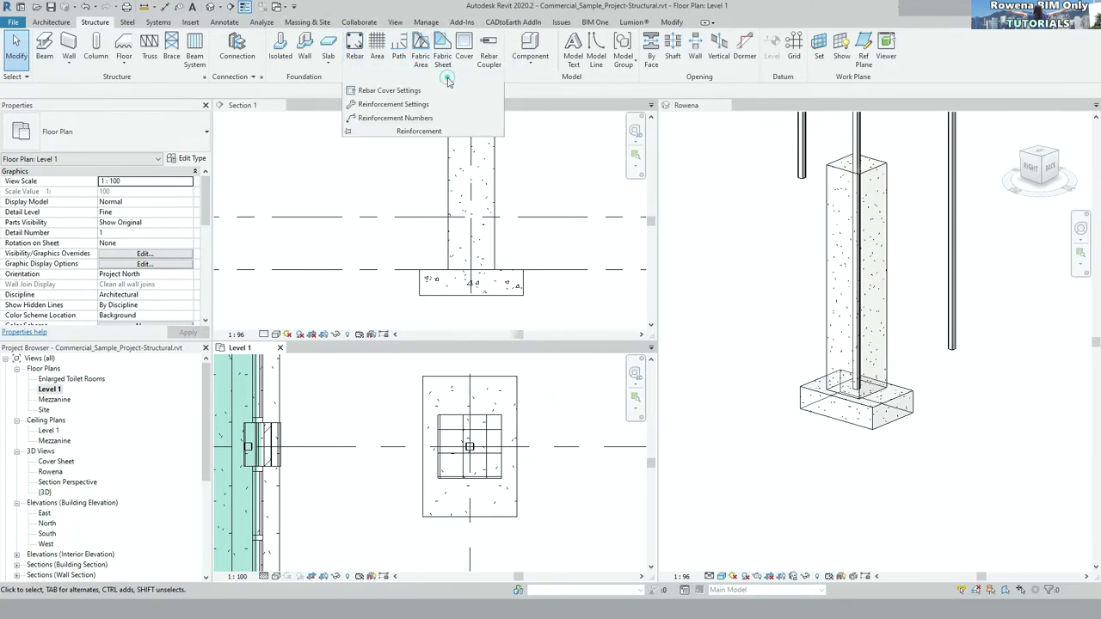
{"action": "left_click", "coordinate": [389, 90]}
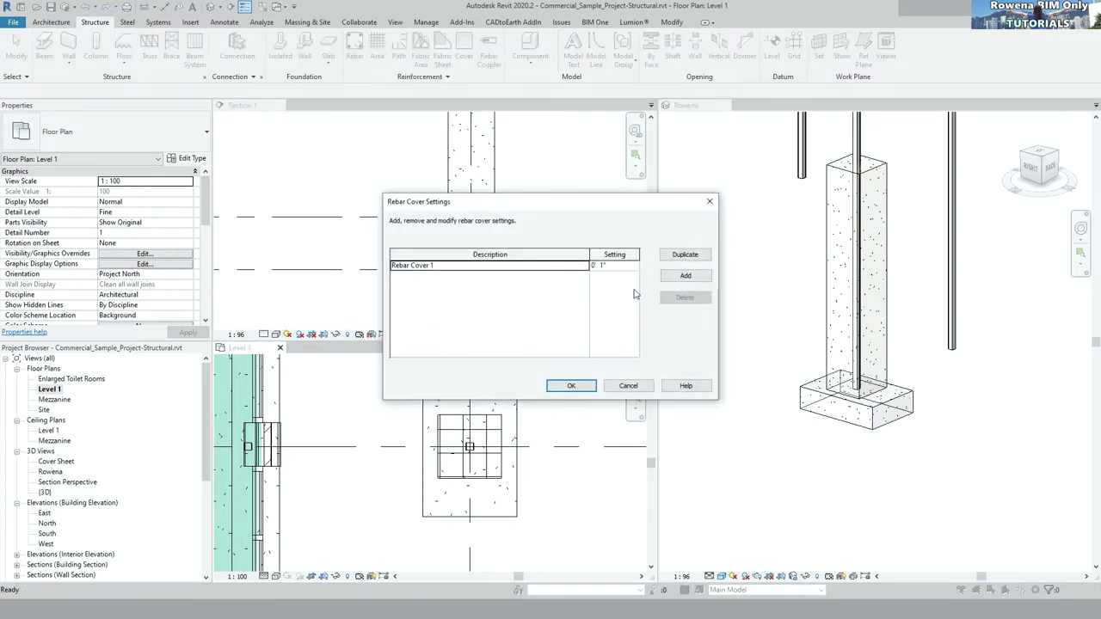
{"action": "left_click", "coordinate": [628, 386]}
{"action": "left_click", "coordinate": [448, 77]}
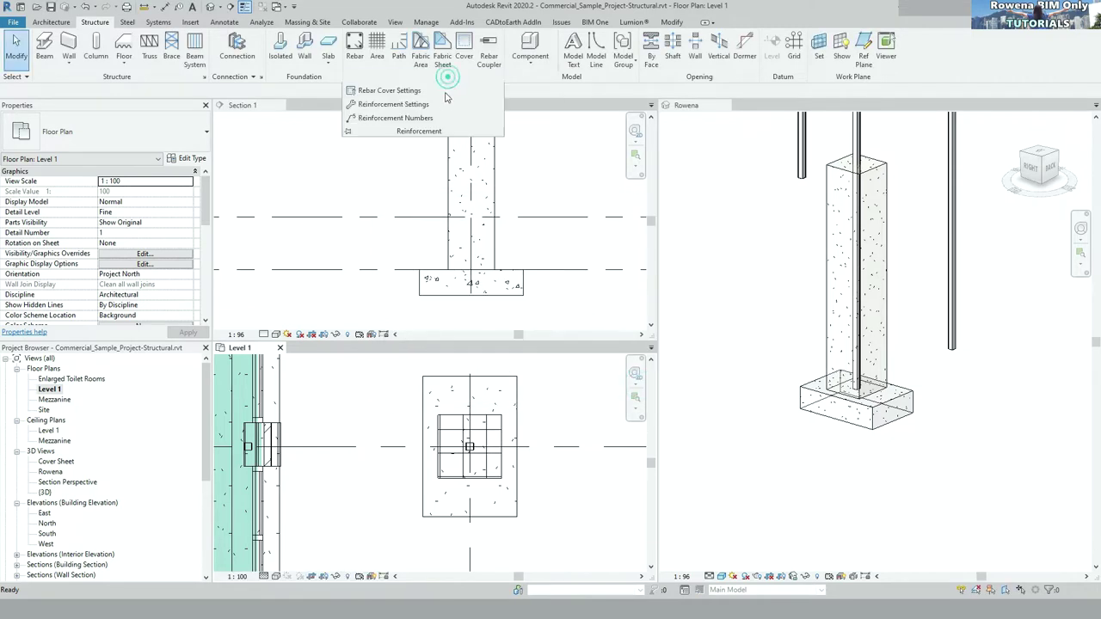
{"action": "left_click", "coordinate": [414, 104]}
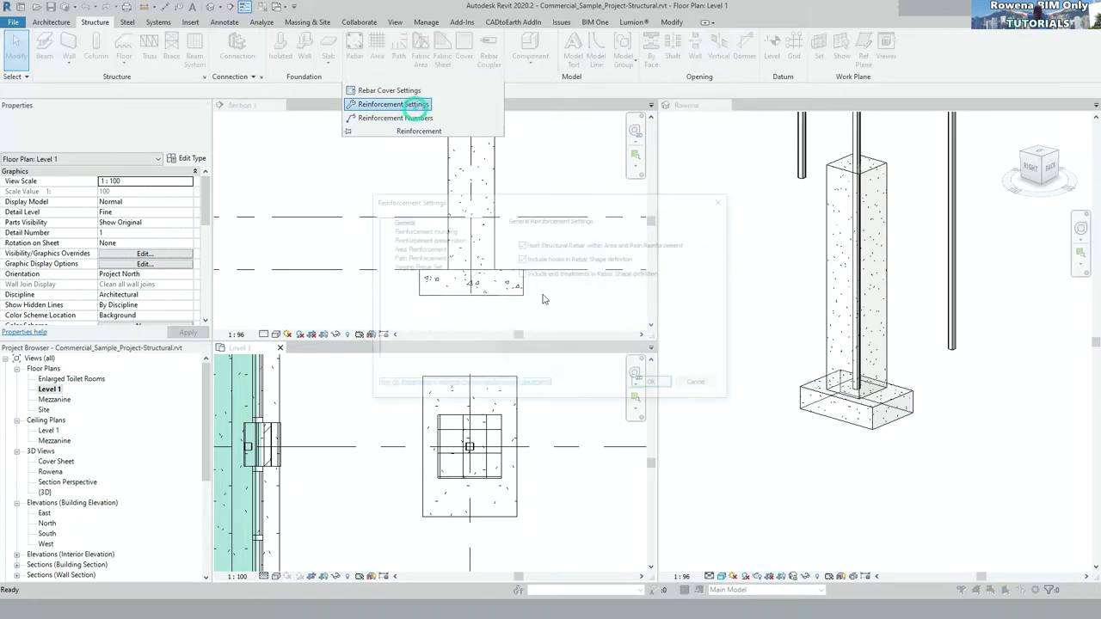
{"action": "left_click", "coordinate": [420, 231]}
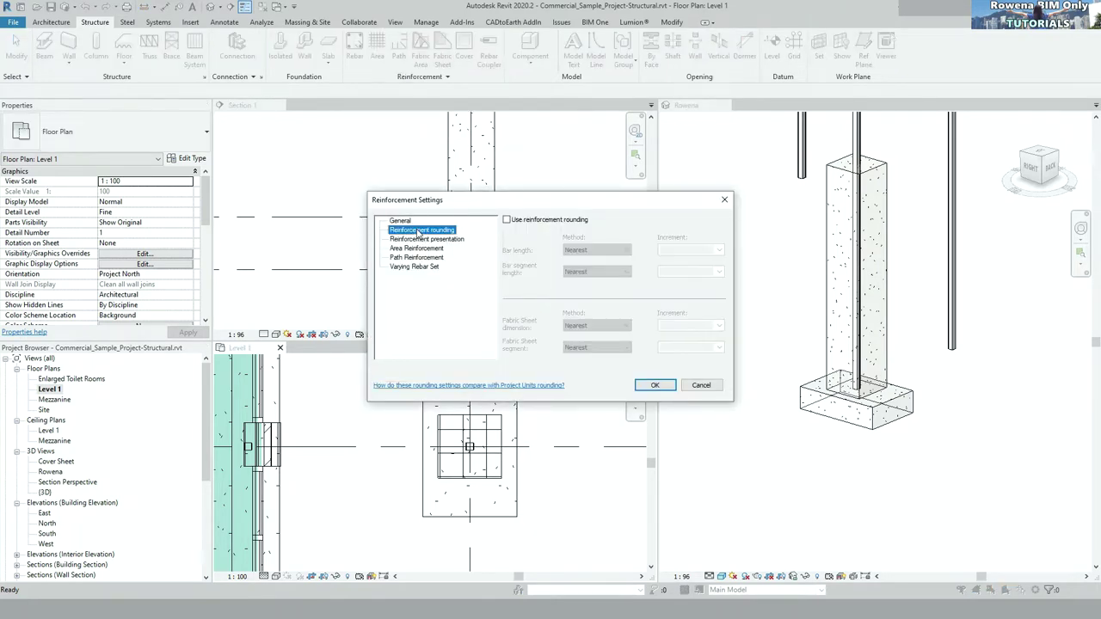
{"action": "left_click", "coordinate": [422, 239]}
{"action": "left_click", "coordinate": [416, 248]}
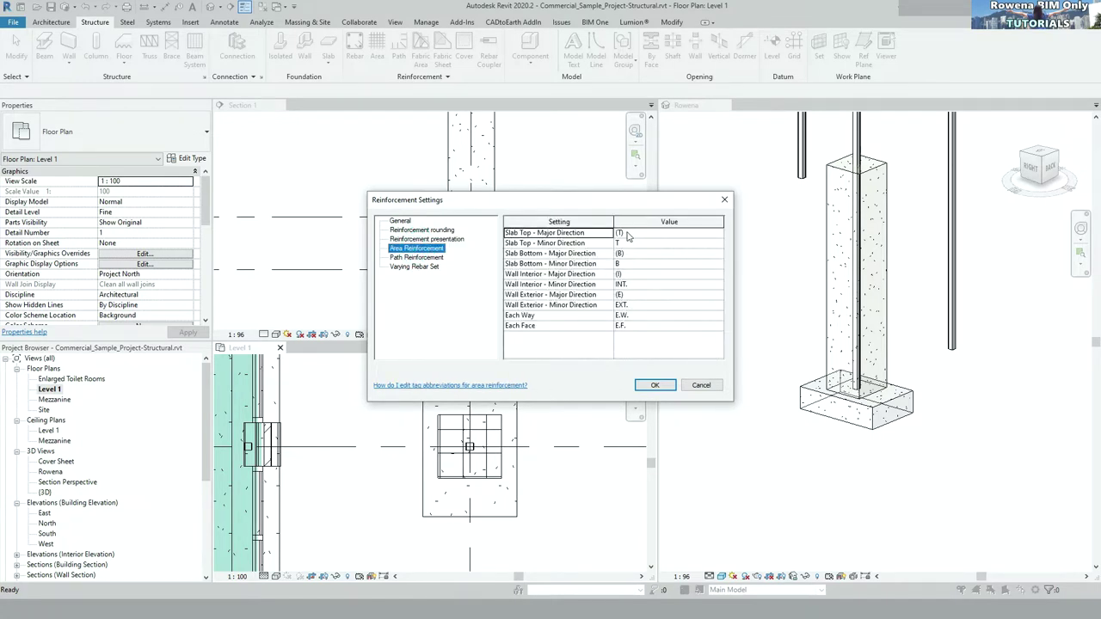
{"action": "left_click", "coordinate": [415, 258]}
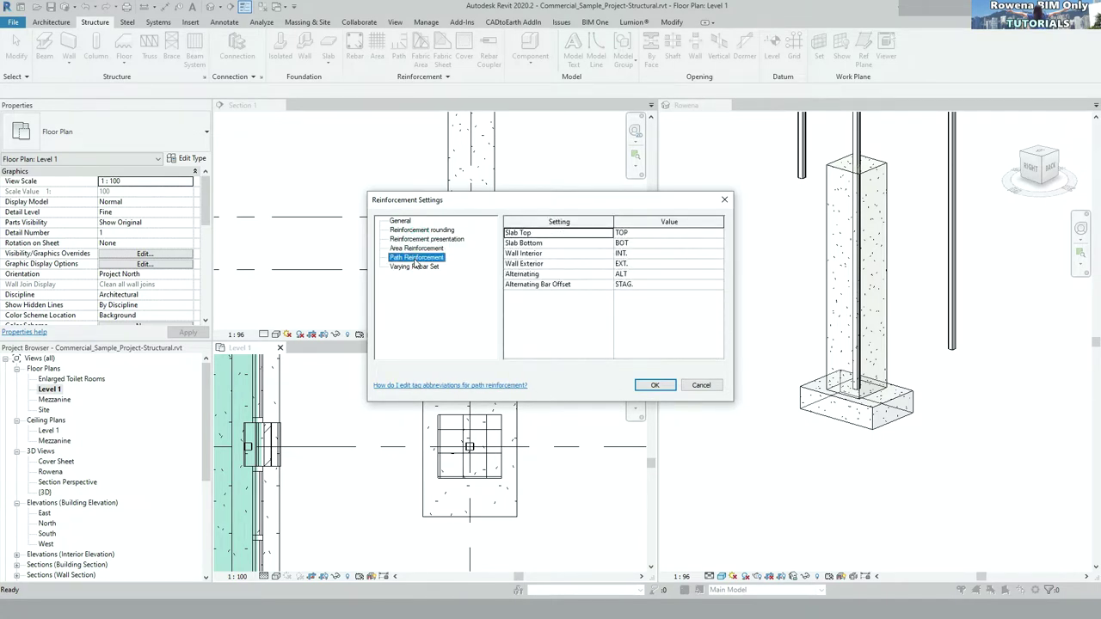
{"action": "left_click", "coordinate": [415, 268]}
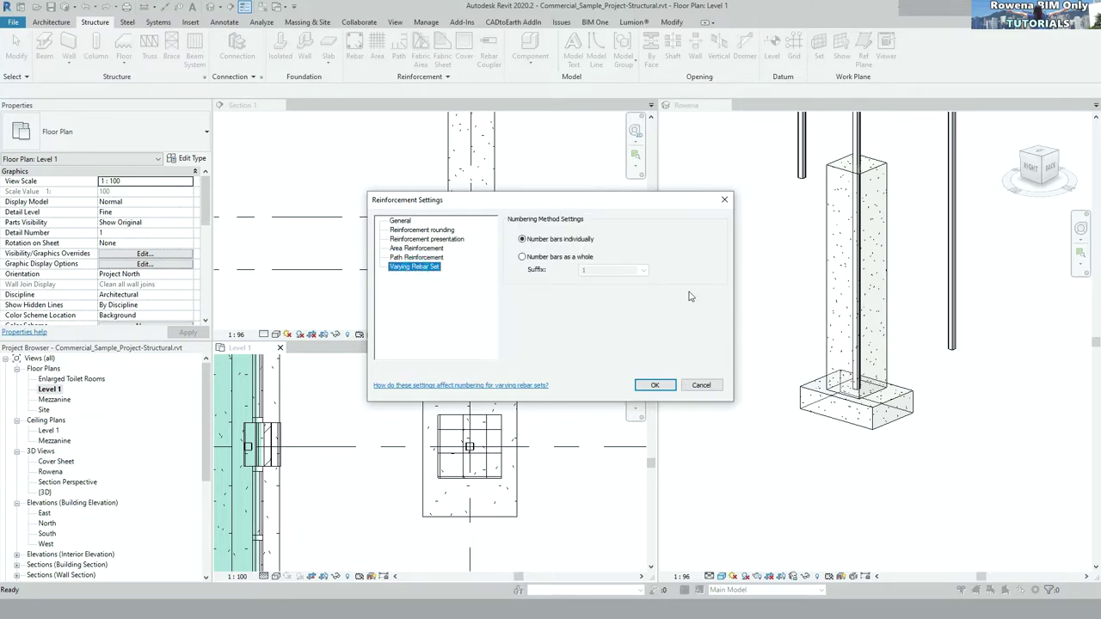
{"action": "left_click", "coordinate": [422, 231]}
{"action": "left_click", "coordinate": [401, 222]}
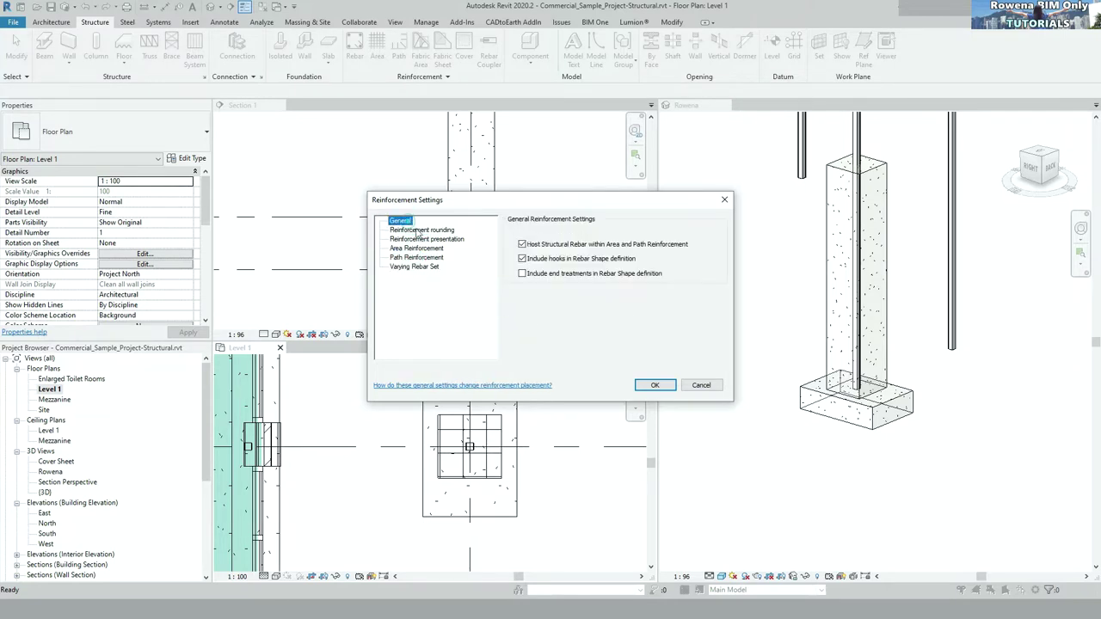
{"action": "left_click", "coordinate": [664, 388]}
- Set project units via UN: area in square millimetres, length in millimetres with 0 decimal places
{"action": "left_click", "coordinate": [335, 295]}
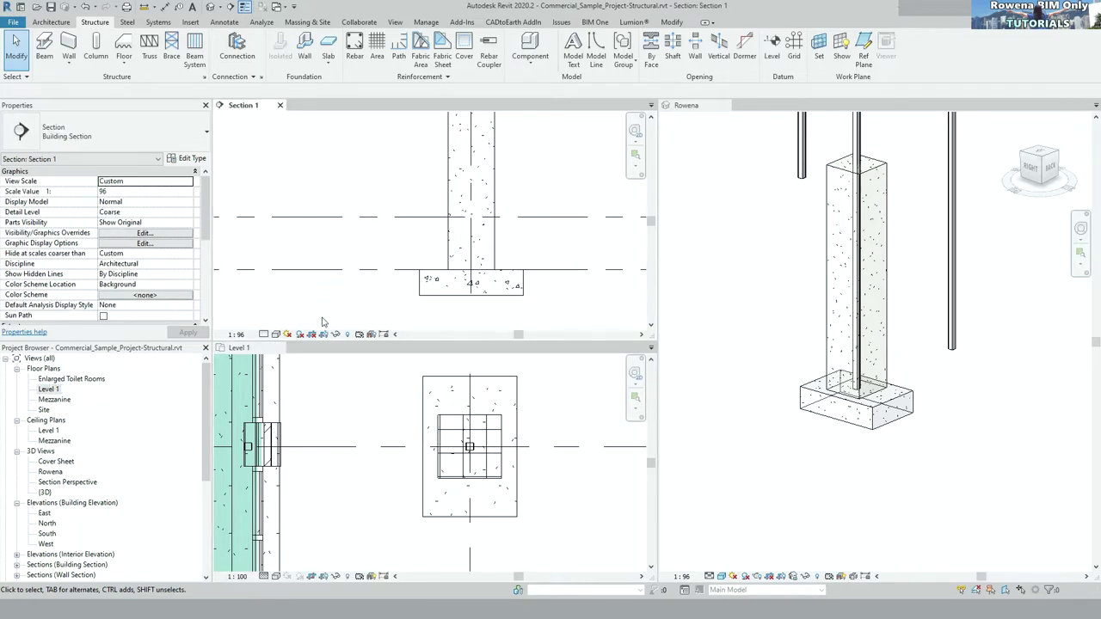
{"action": "key", "text": "u"}
{"action": "key", "text": "n"}
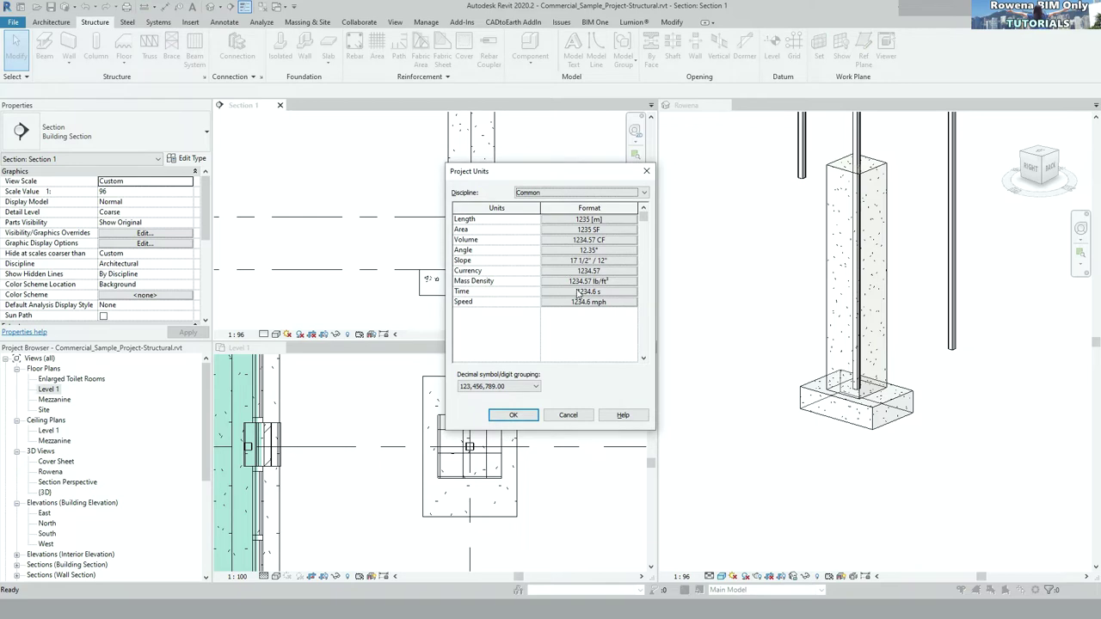
{"action": "left_click", "coordinate": [587, 231]}
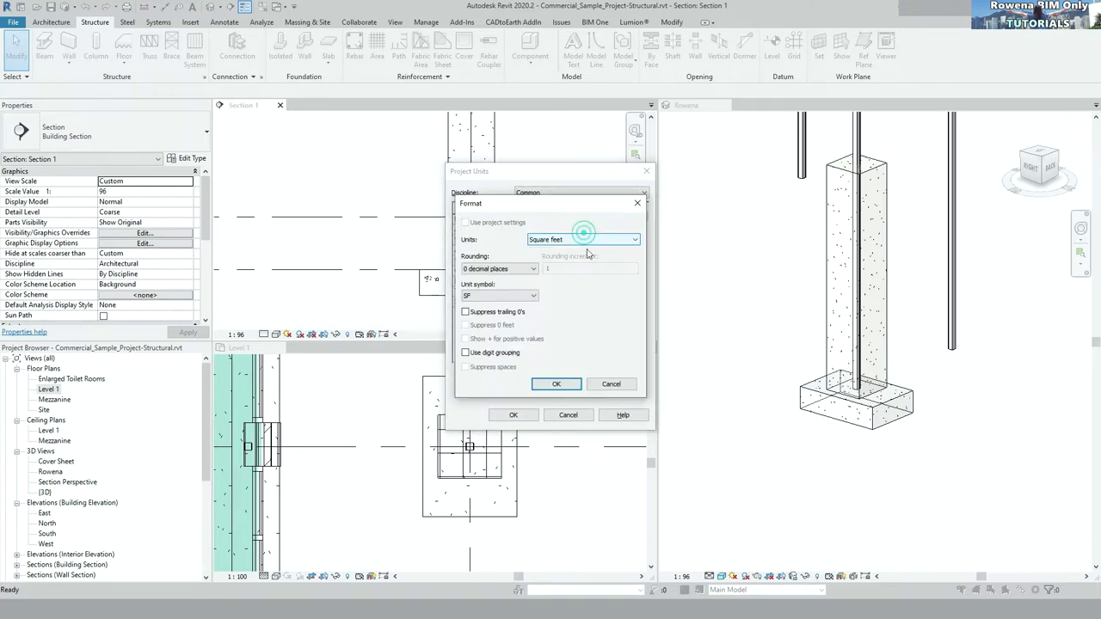
{"action": "left_click", "coordinate": [572, 239]}
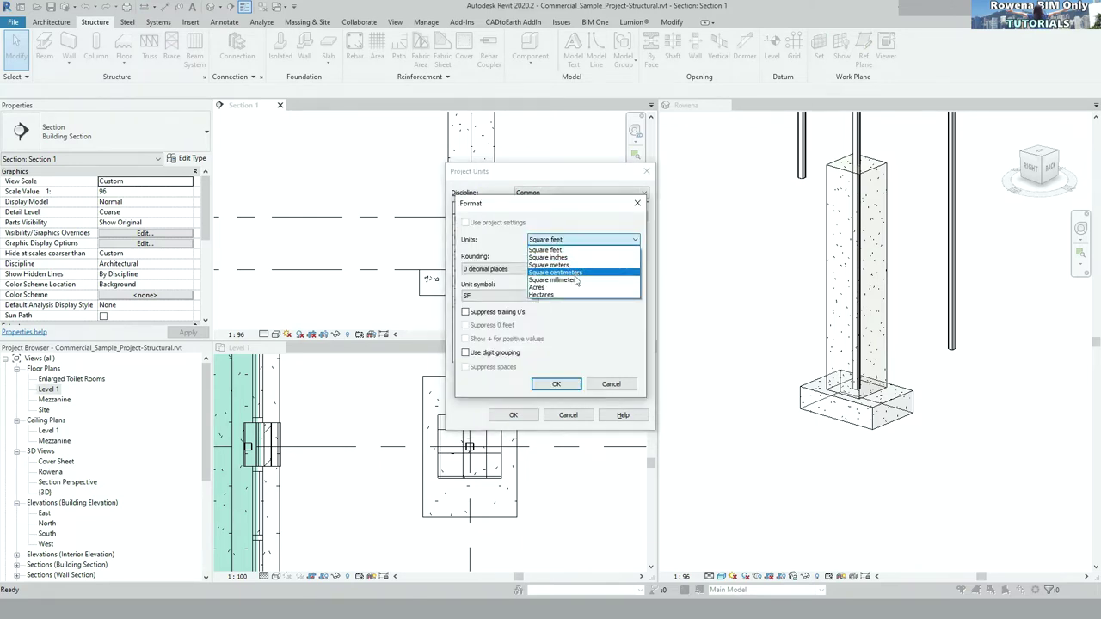
{"action": "left_click", "coordinate": [564, 280]}
{"action": "left_click", "coordinate": [556, 384]}
{"action": "left_click", "coordinate": [596, 220]}
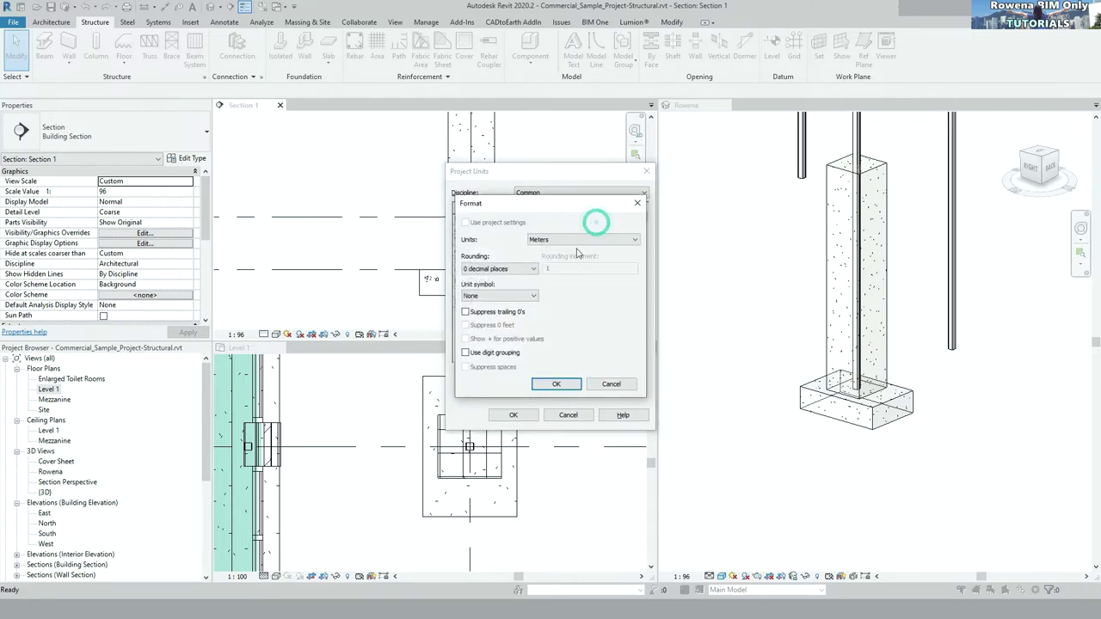
{"action": "left_click", "coordinate": [579, 240]}
{"action": "left_click", "coordinate": [561, 303]}
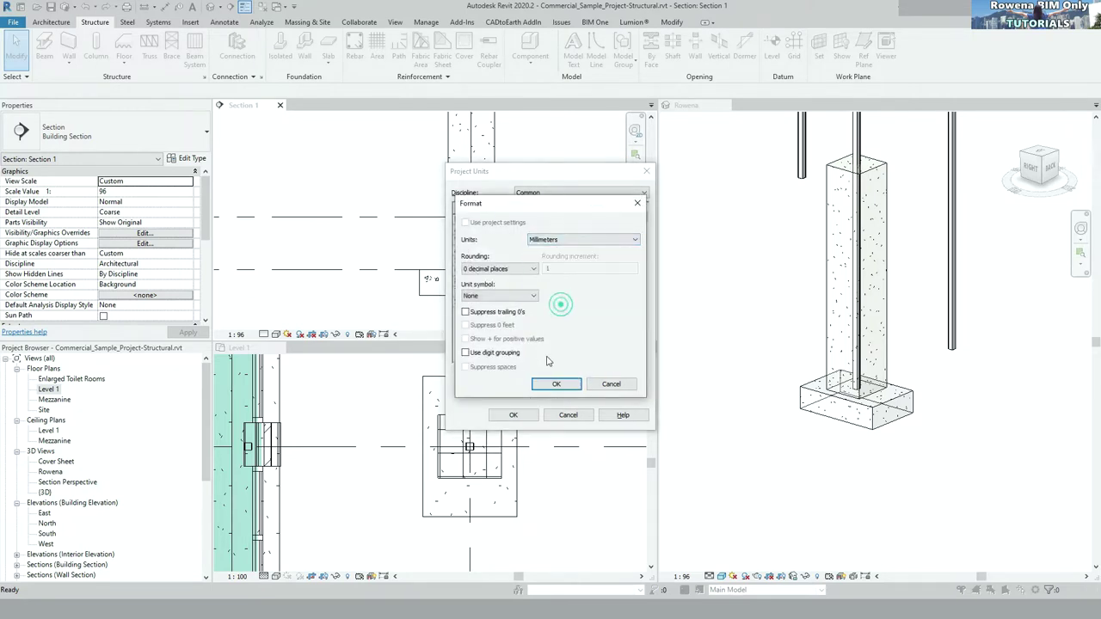
{"action": "left_click", "coordinate": [522, 269]}
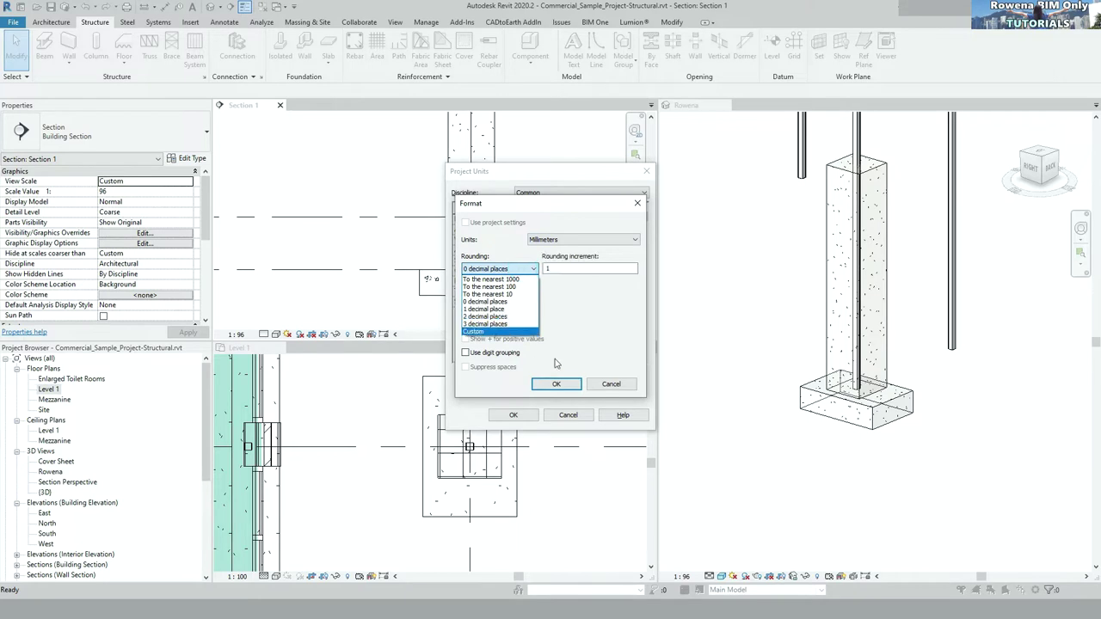
{"action": "left_click", "coordinate": [477, 332]}
{"action": "left_click", "coordinate": [557, 384]}
{"action": "left_click", "coordinate": [528, 420]}
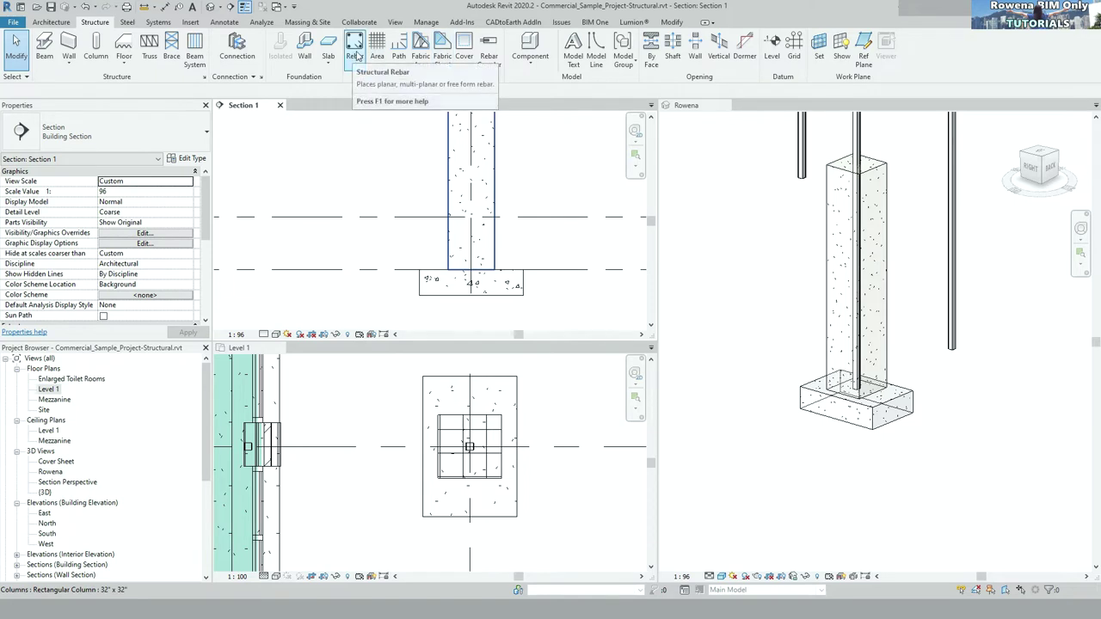
- Start the Rebar tool and accept loading a rebar shape family
{"action": "left_click", "coordinate": [355, 50]}
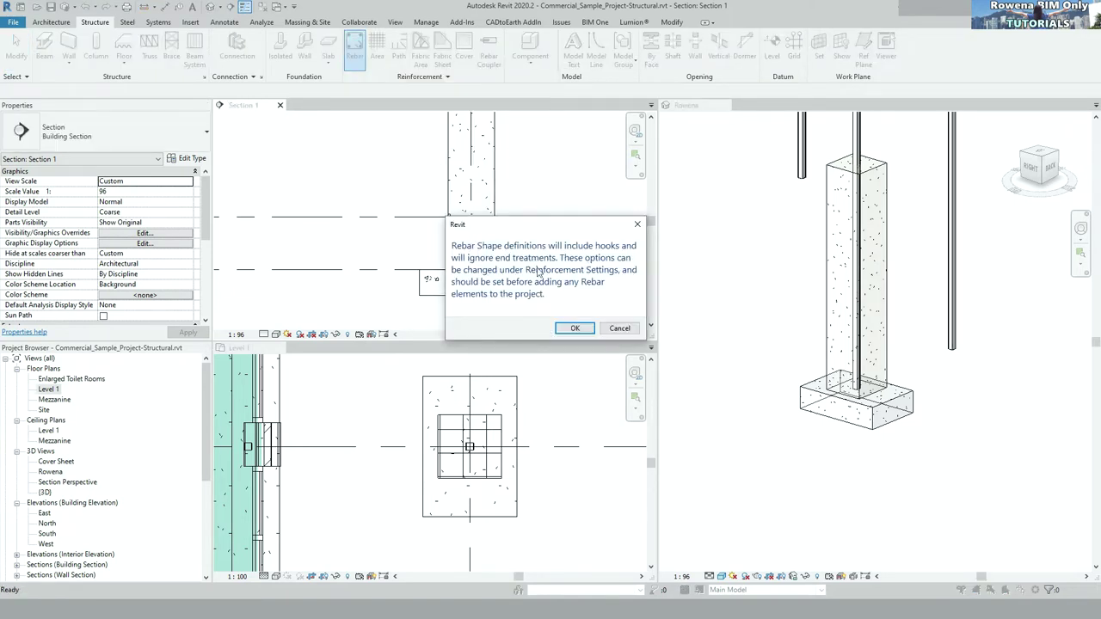
{"action": "left_click", "coordinate": [575, 331]}
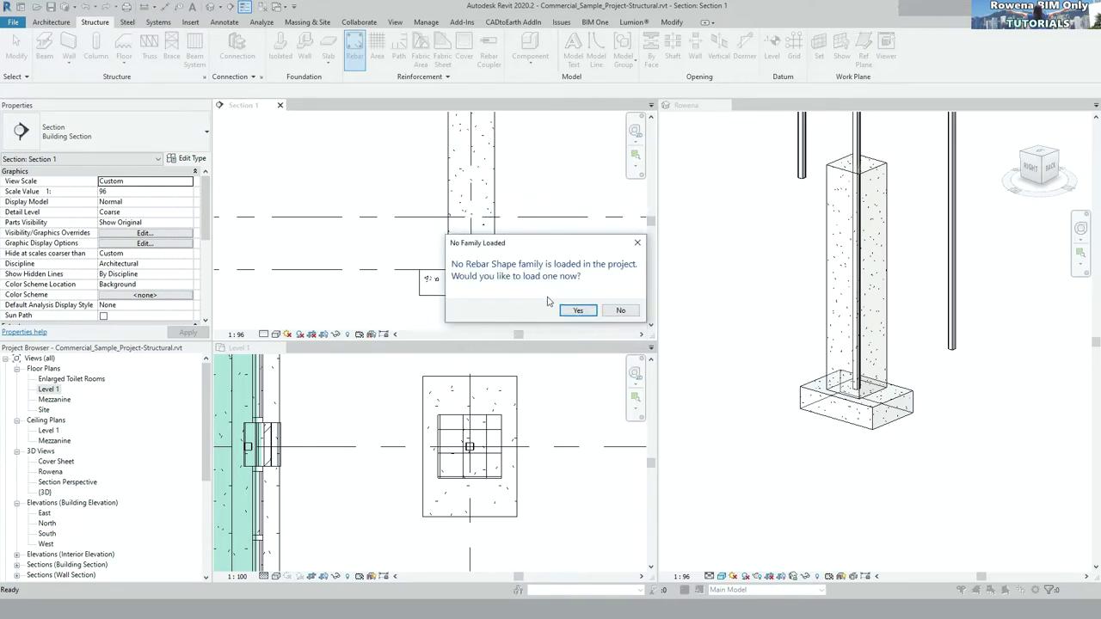
{"action": "left_click", "coordinate": [575, 310]}
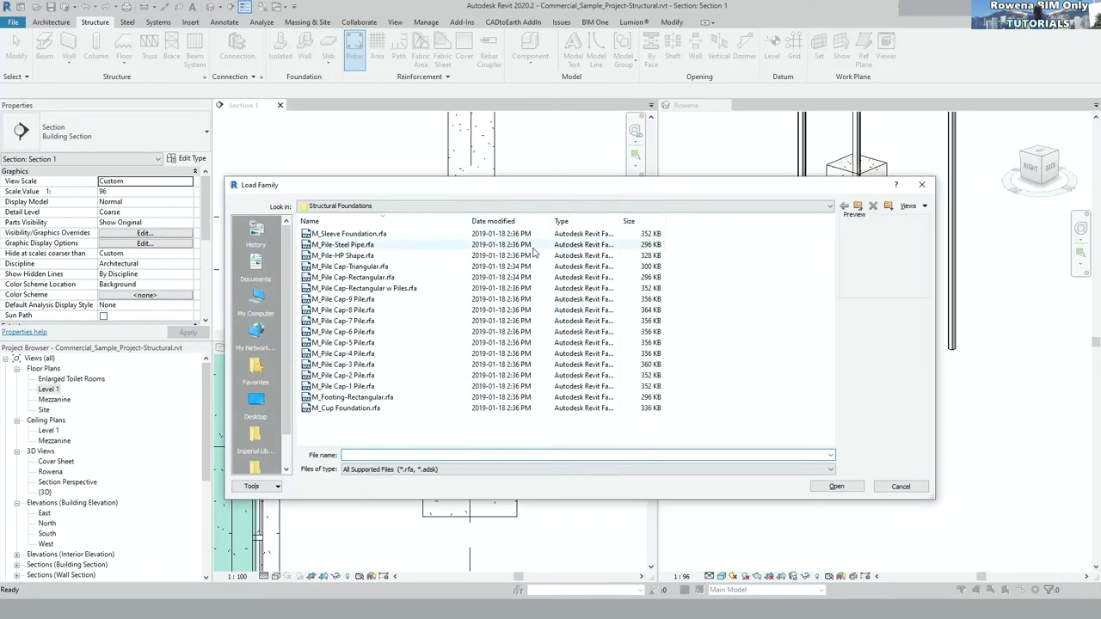
- Browse to US Metric > Structural Rebar Shapes and select all the shape files
{"action": "left_click", "coordinate": [424, 206]}
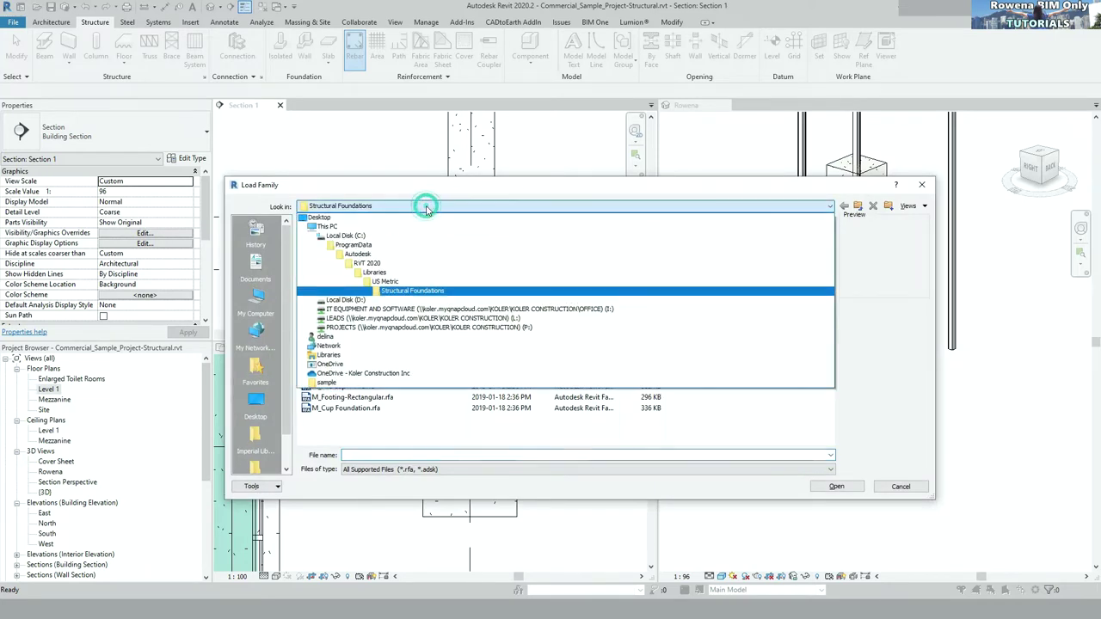
{"action": "left_click", "coordinate": [412, 284]}
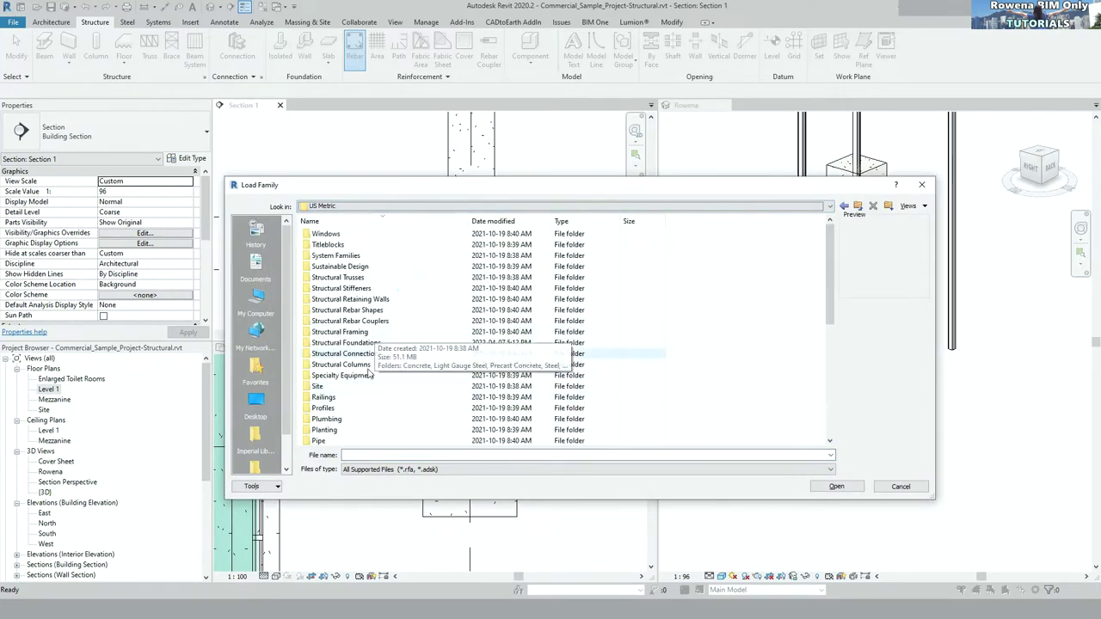
{"action": "double_click", "coordinate": [358, 312]}
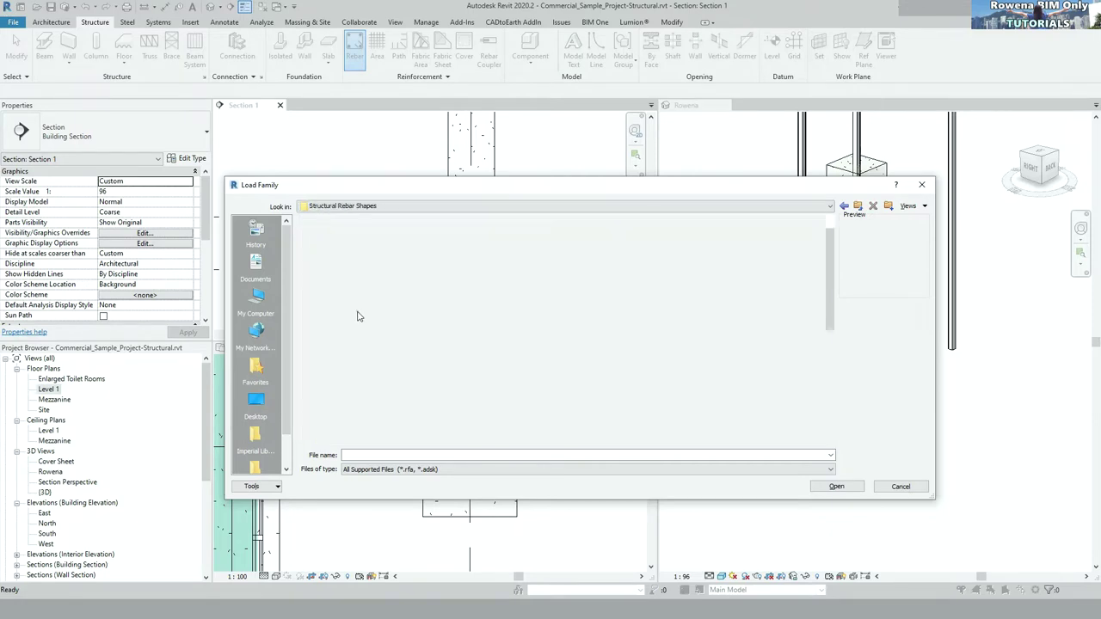
{"action": "left_click", "coordinate": [361, 418]}
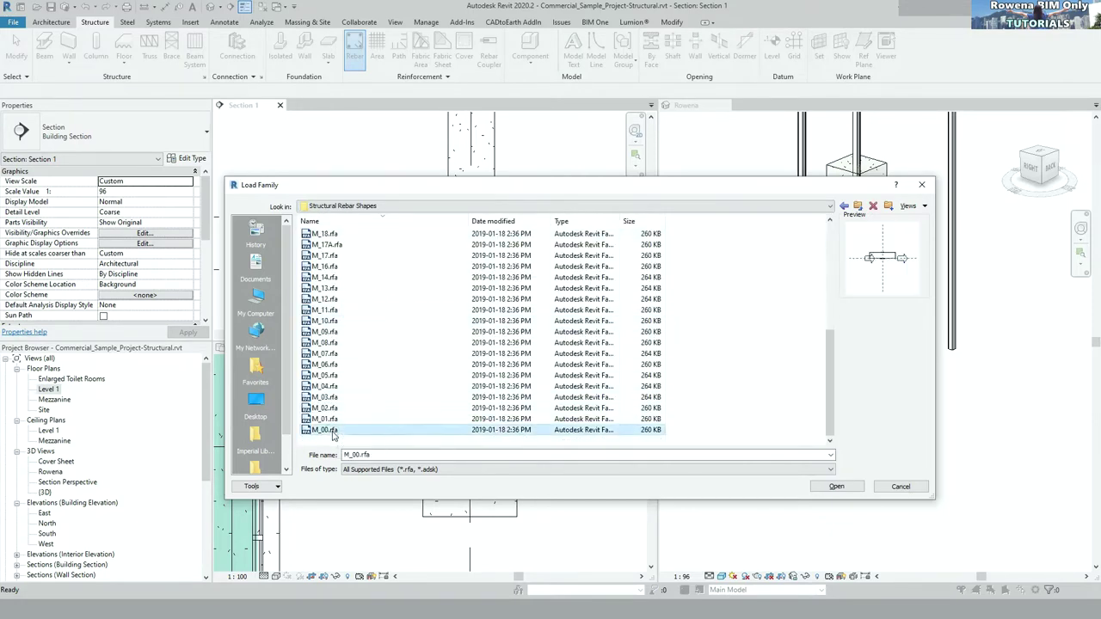
{"action": "scroll", "coordinate": [348, 345], "scroll_direction": "down", "scroll_amount": 2}
{"action": "scroll", "coordinate": [343, 378], "scroll_direction": "down", "scroll_amount": 4}
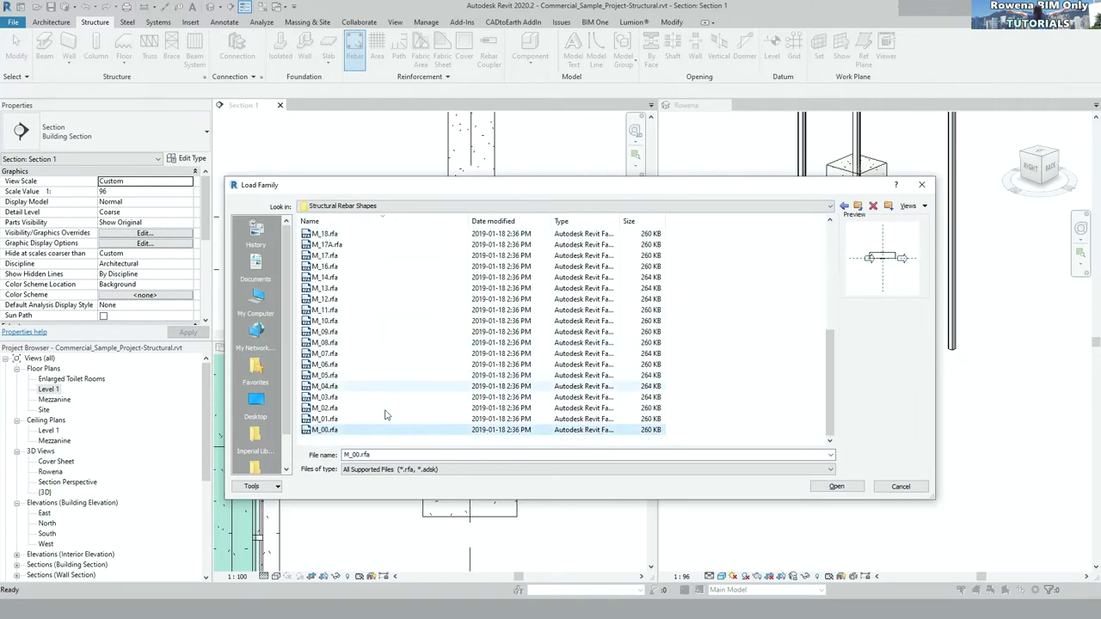
{"action": "scroll", "coordinate": [340, 344], "scroll_direction": "up", "scroll_amount": 6}
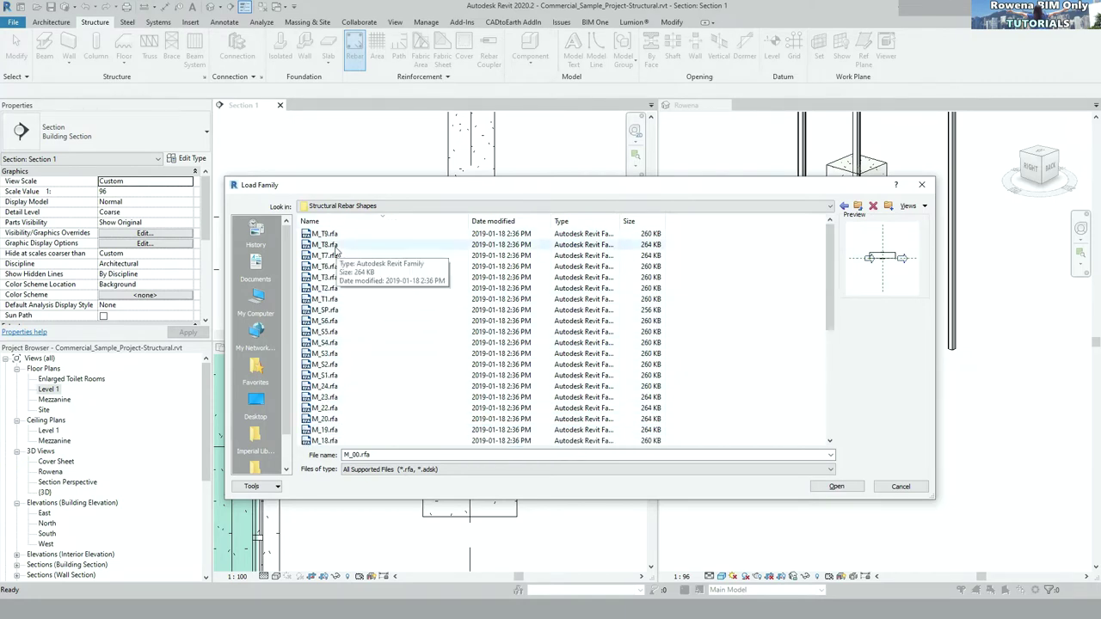
{"action": "left_click", "coordinate": [328, 234], "text": "shift"}
- Load the selected rebar shapes and set the layout rule to Maximum Spacing
{"action": "left_click", "coordinate": [836, 487]}
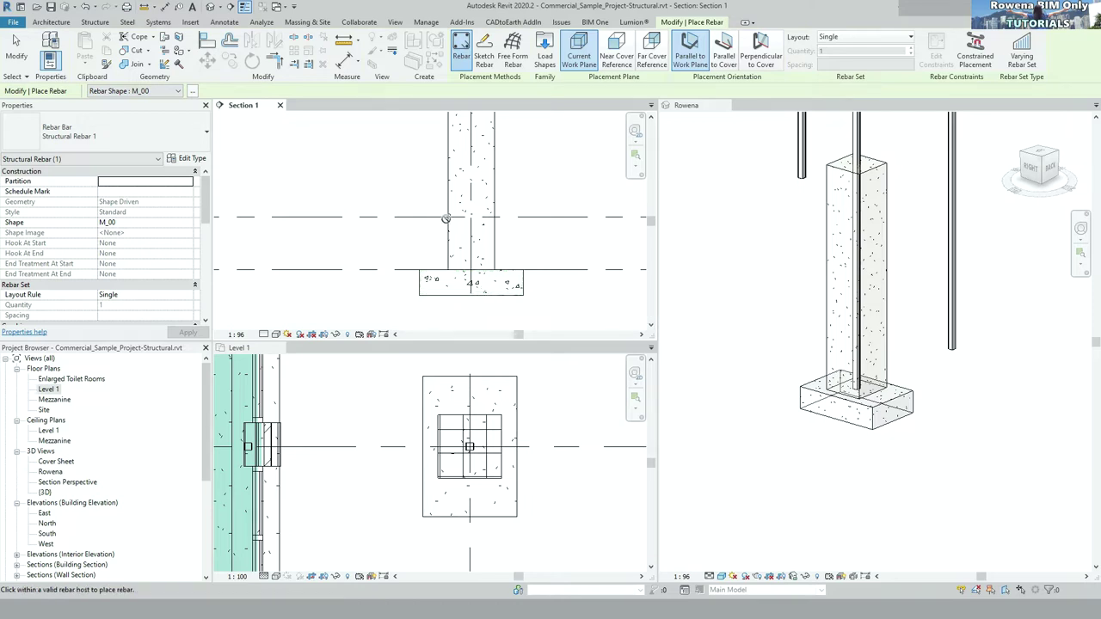
{"action": "left_click", "coordinate": [871, 41]}
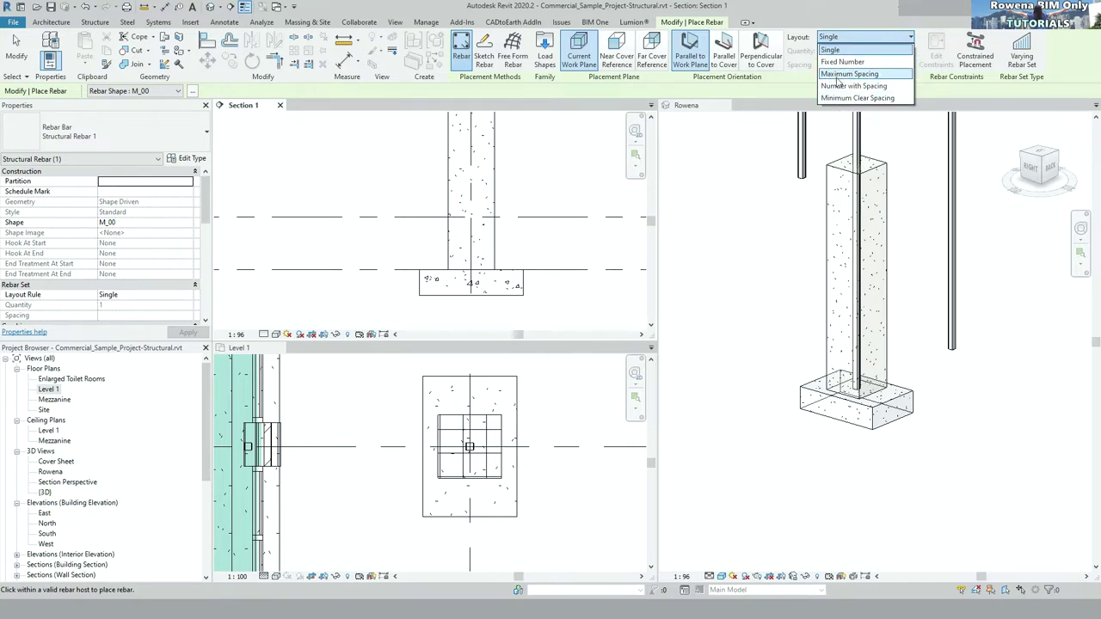
{"action": "left_click", "coordinate": [840, 75]}
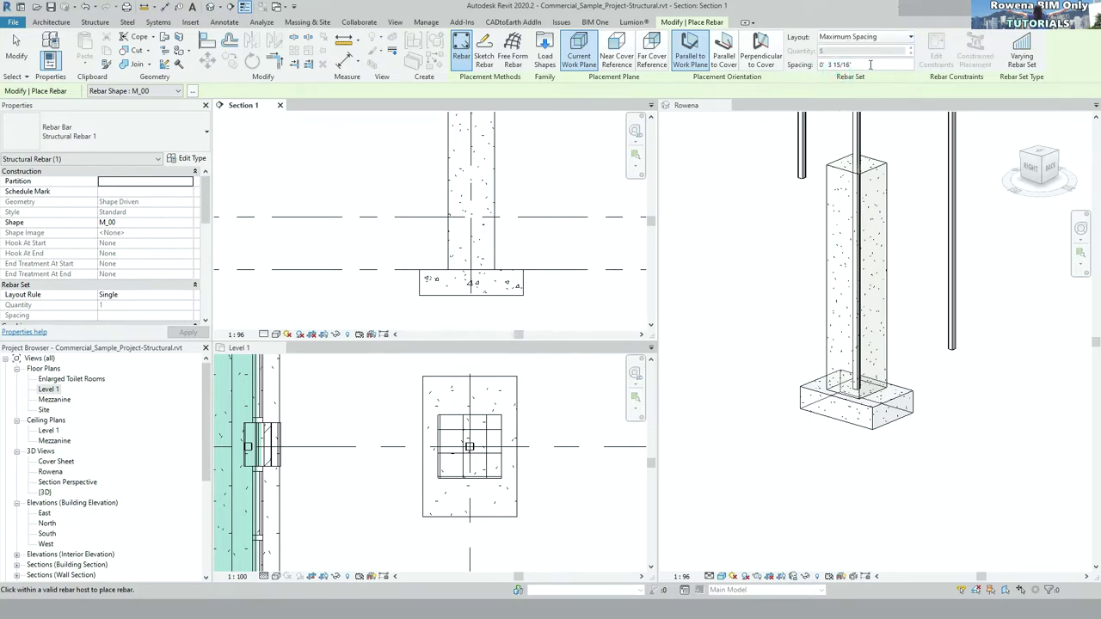
- Choose rebar shape M_17 from the Rebar Shape Browser
{"action": "left_click", "coordinate": [193, 92]}
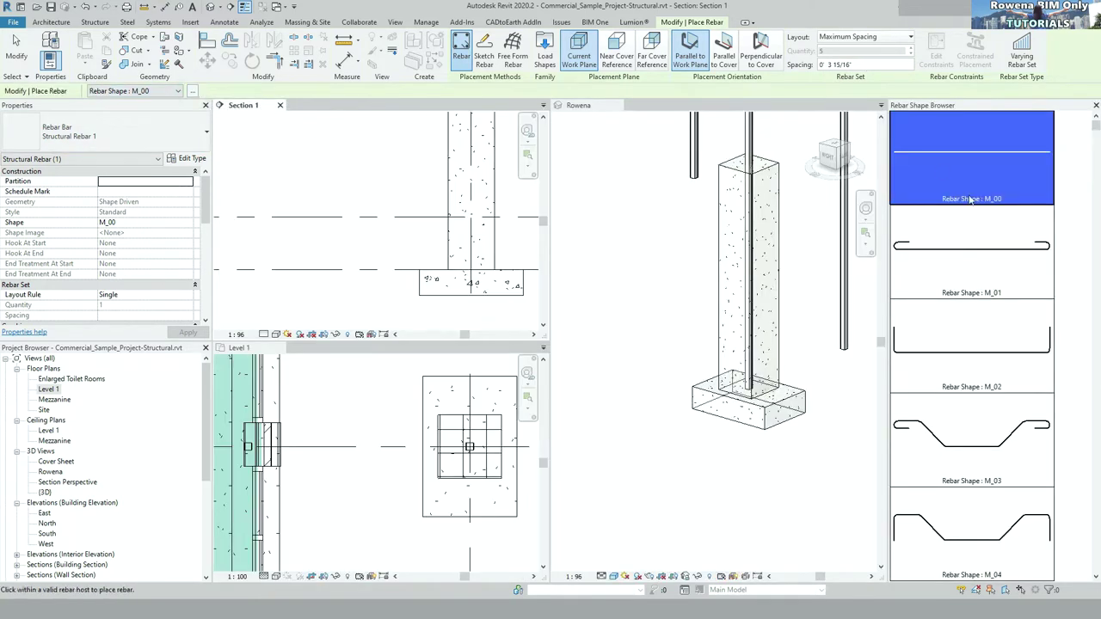
{"action": "scroll", "coordinate": [973, 238], "scroll_direction": "down", "scroll_amount": 1}
{"action": "scroll", "coordinate": [973, 258], "scroll_direction": "down", "scroll_amount": 2}
{"action": "scroll", "coordinate": [986, 374], "scroll_direction": "down", "scroll_amount": 2}
{"action": "scroll", "coordinate": [986, 375], "scroll_direction": "down", "scroll_amount": 3}
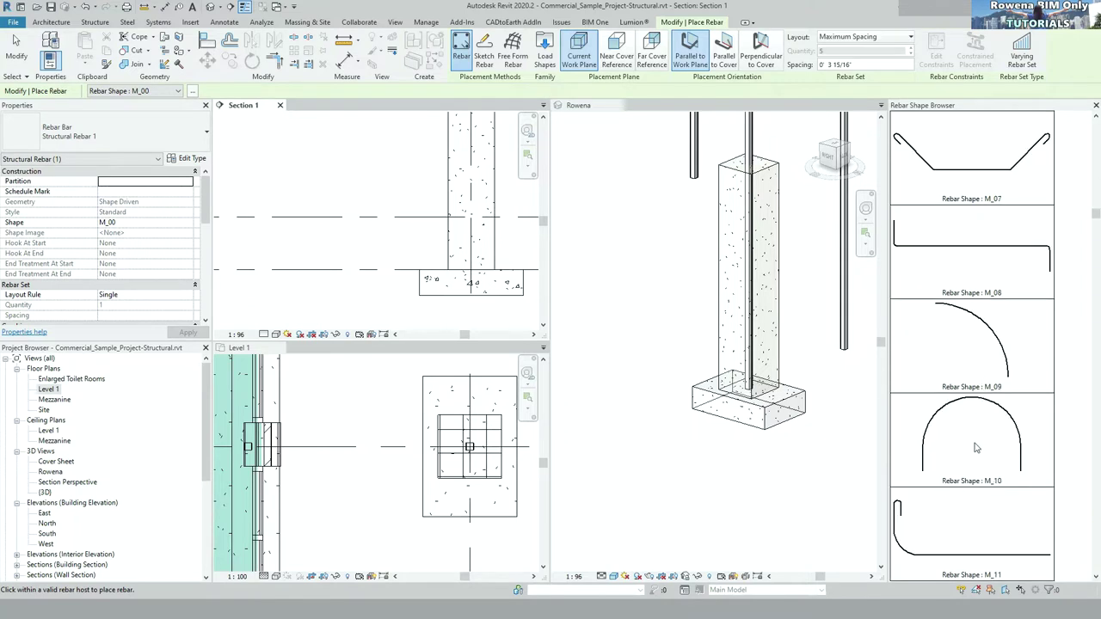
{"action": "scroll", "coordinate": [981, 421], "scroll_direction": "down", "scroll_amount": 3}
{"action": "scroll", "coordinate": [976, 467], "scroll_direction": "down", "scroll_amount": 3}
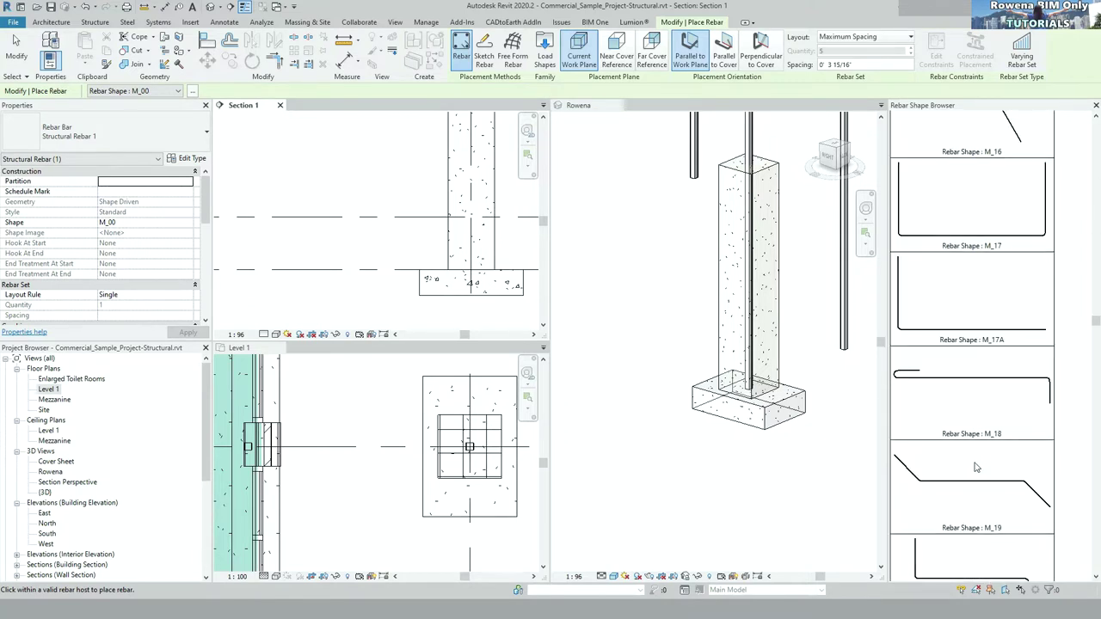
{"action": "left_click", "coordinate": [953, 244]}
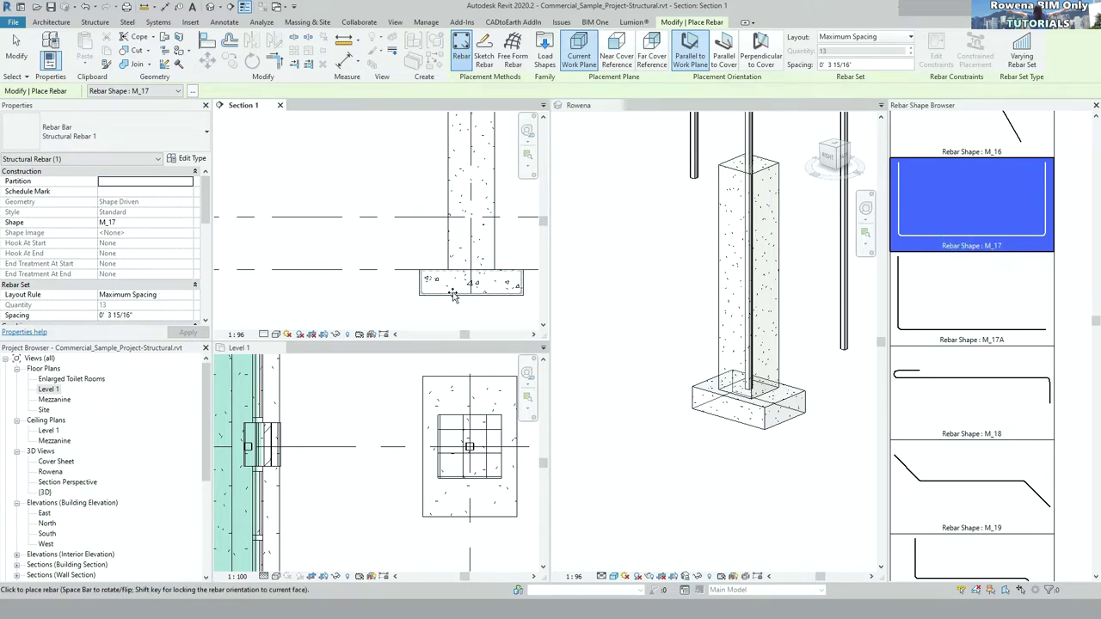
- Place the M_17 U-shaped bar set inside the footing in Section 1 at maximum spacing
{"action": "left_click", "coordinate": [454, 296]}
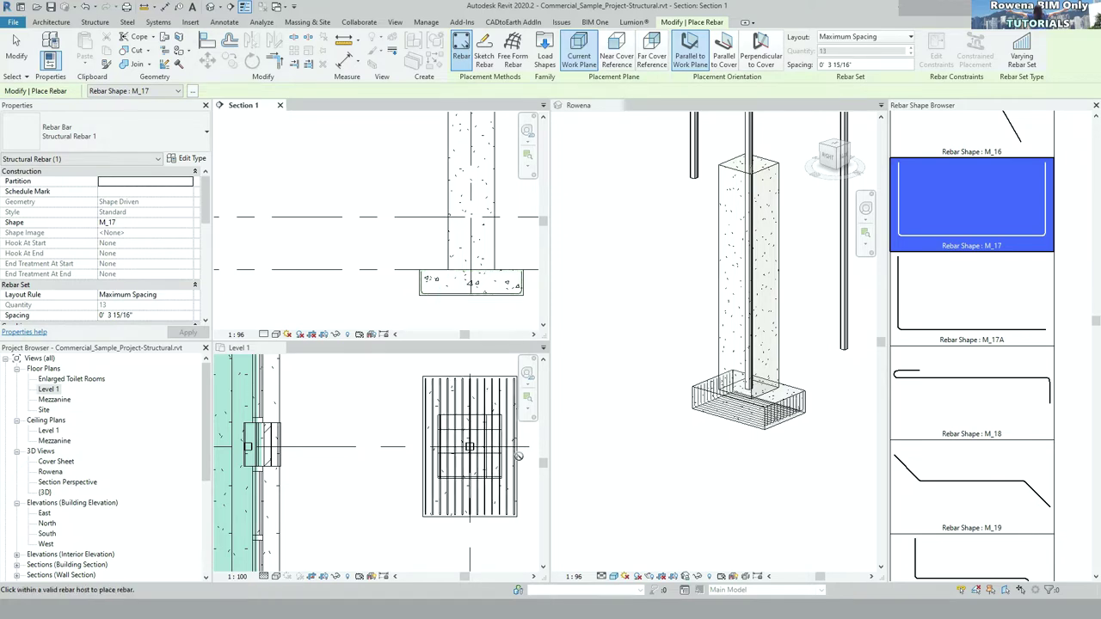
{"action": "key", "text": "Escape"}
{"action": "scroll", "coordinate": [861, 406], "scroll_direction": "up", "scroll_amount": 3}
{"action": "scroll", "coordinate": [861, 406], "scroll_direction": "up", "scroll_amount": 2}
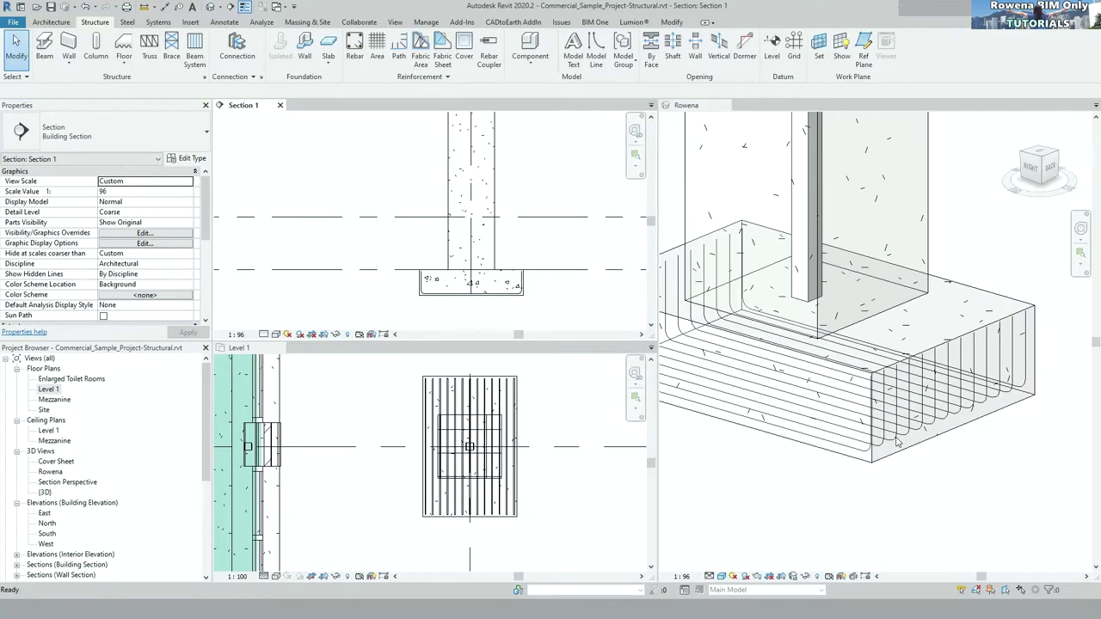
{"action": "scroll", "coordinate": [860, 406], "scroll_direction": "down", "scroll_amount": 1}
{"action": "scroll", "coordinate": [469, 422], "scroll_direction": "up", "scroll_amount": 2}
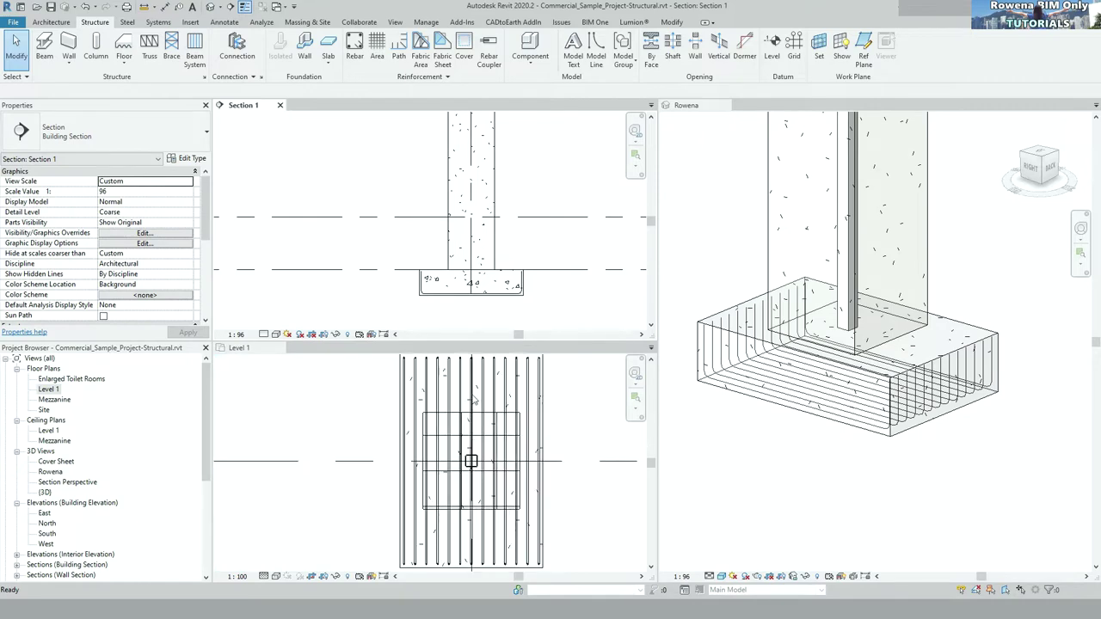
- Select the new rebar set in the 3D view and bring up its context menu
{"action": "left_click", "coordinate": [850, 487]}
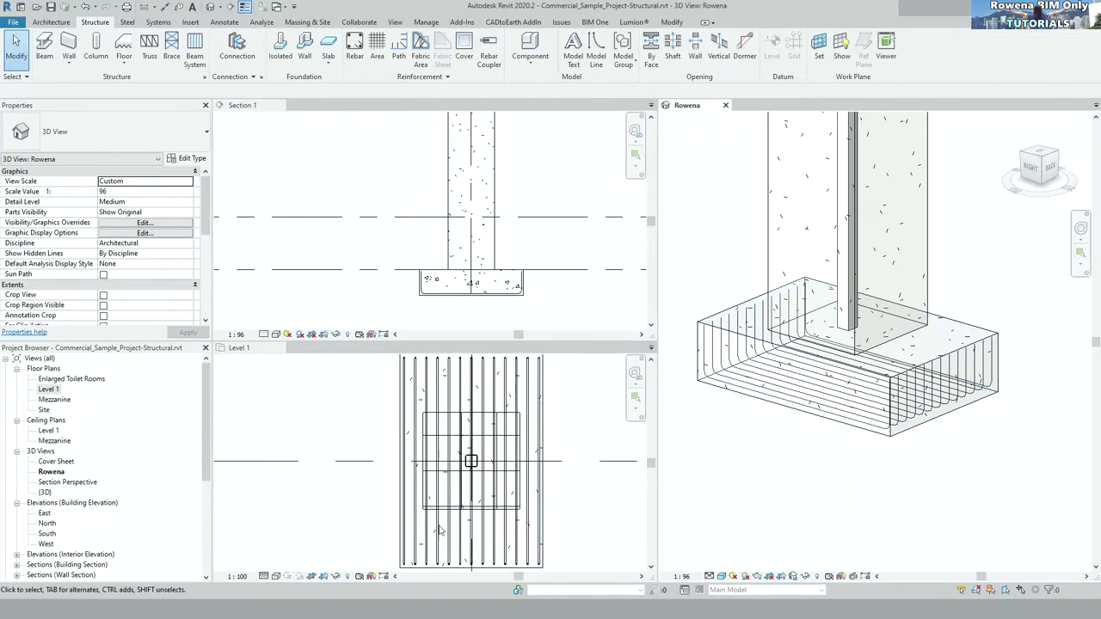
{"action": "scroll", "coordinate": [839, 452], "scroll_direction": "up", "scroll_amount": 2}
{"action": "left_click", "coordinate": [923, 418]}
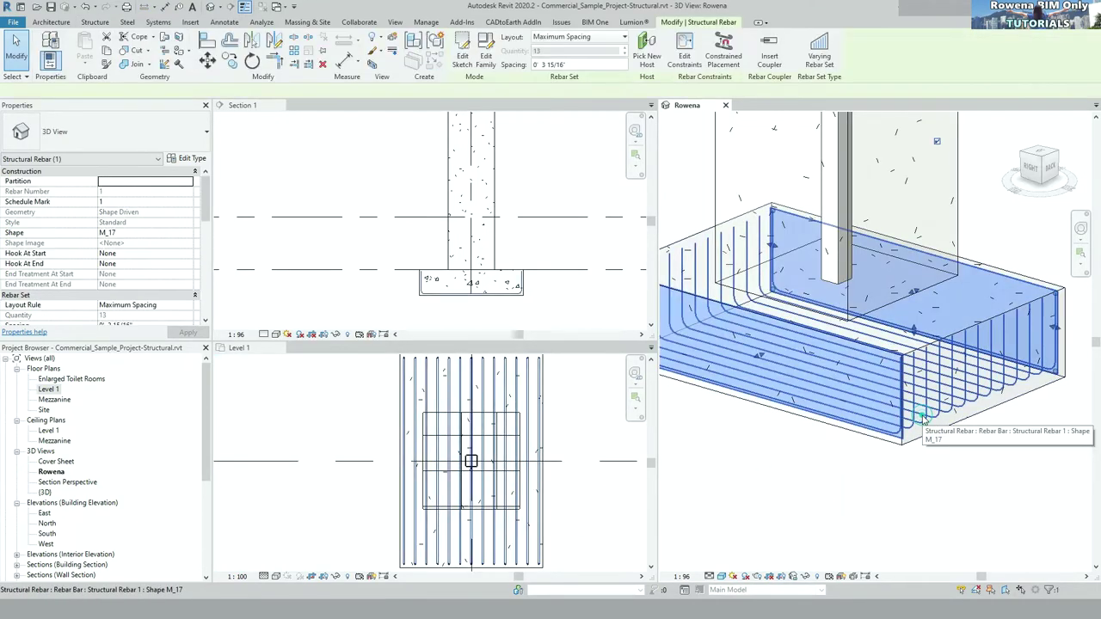
{"action": "right_click", "coordinate": [922, 419]}
{"action": "mouse_move", "coordinate": [981, 185]}
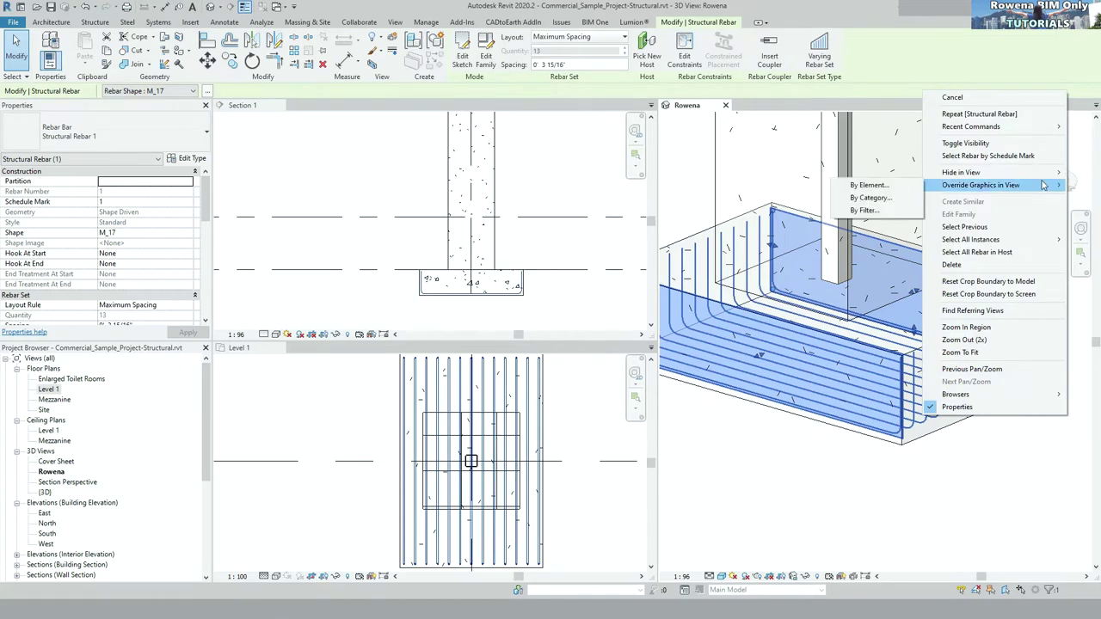
- Override the rebar set's projection lines to Solid, RGB 255-000-128, weight 5
{"action": "left_click", "coordinate": [869, 185]}
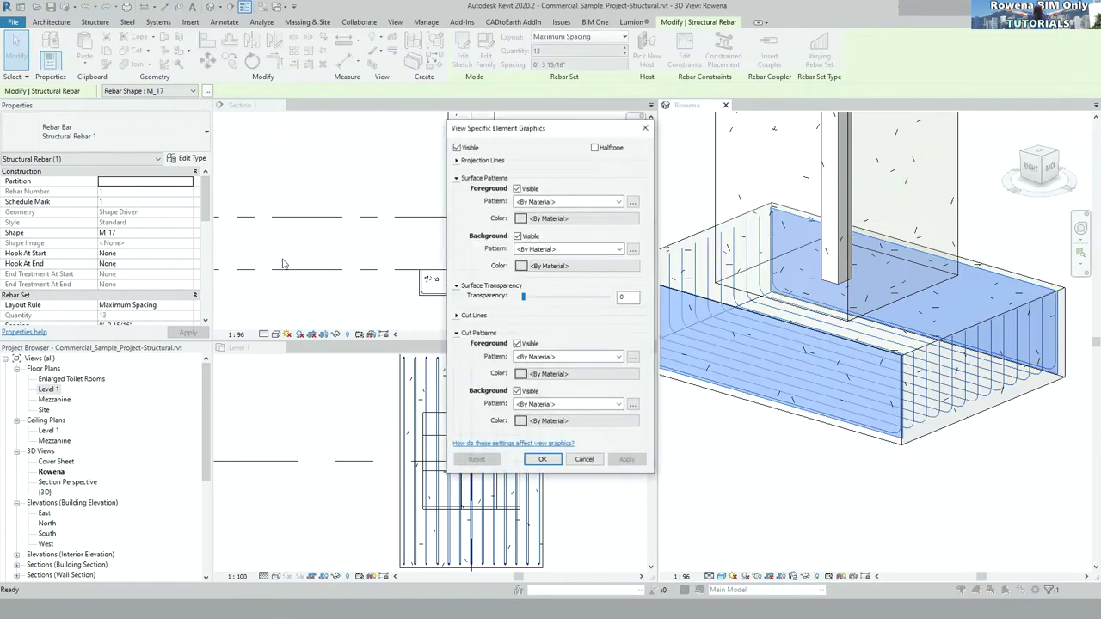
{"action": "left_click", "coordinate": [460, 162]}
{"action": "left_click", "coordinate": [576, 174]}
{"action": "left_click", "coordinate": [570, 194]}
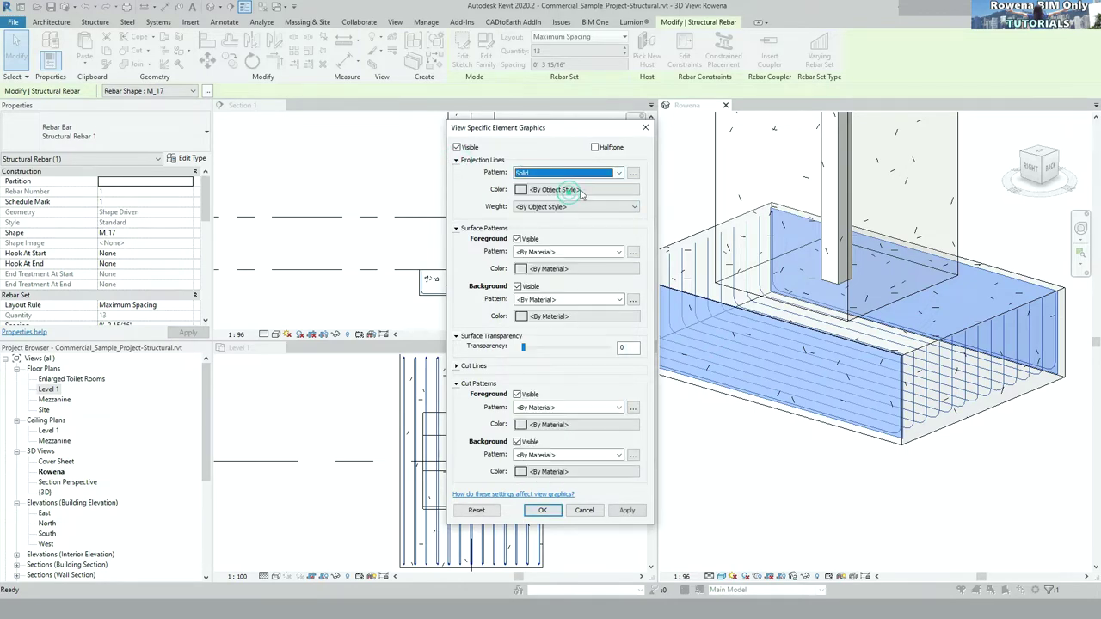
{"action": "left_click", "coordinate": [568, 188]}
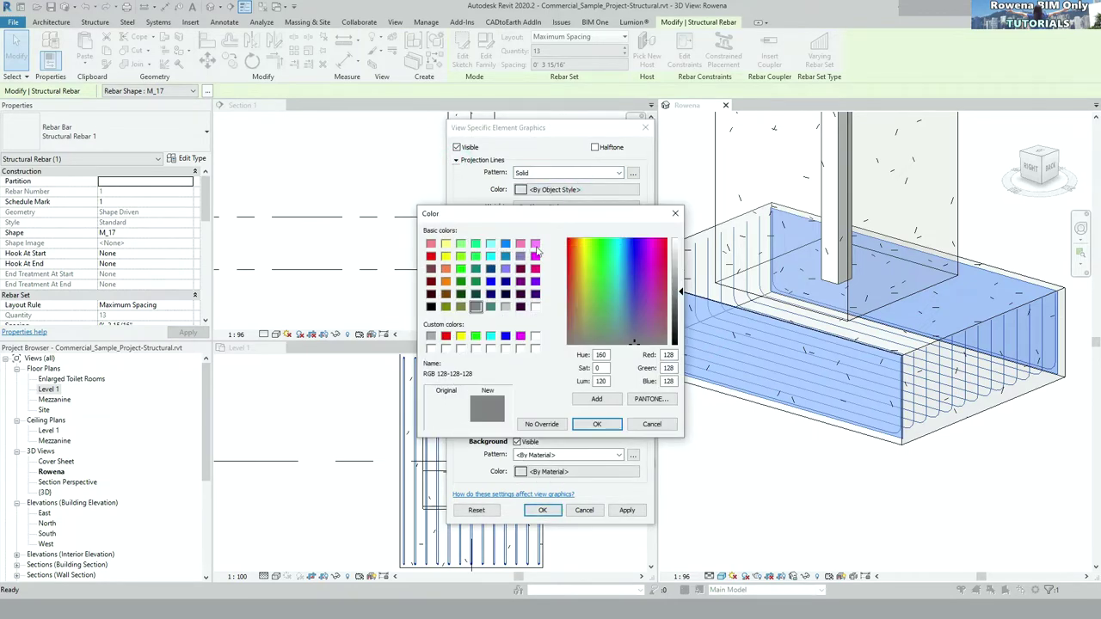
{"action": "left_click", "coordinate": [535, 269]}
{"action": "left_click", "coordinate": [595, 424]}
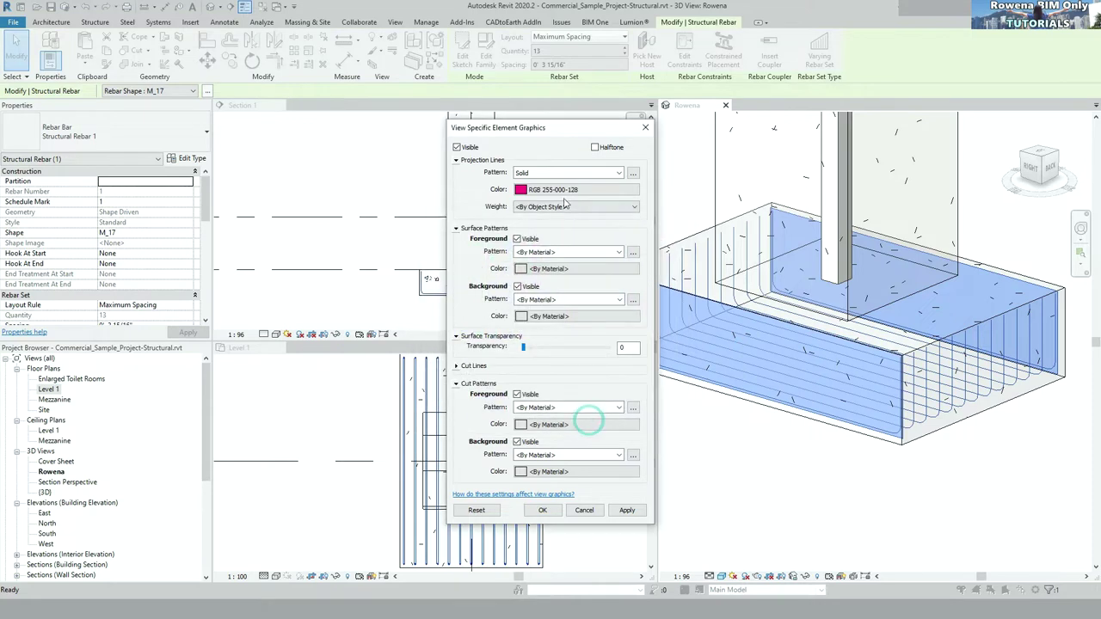
{"action": "left_click", "coordinate": [575, 206]}
{"action": "left_click", "coordinate": [550, 241]}
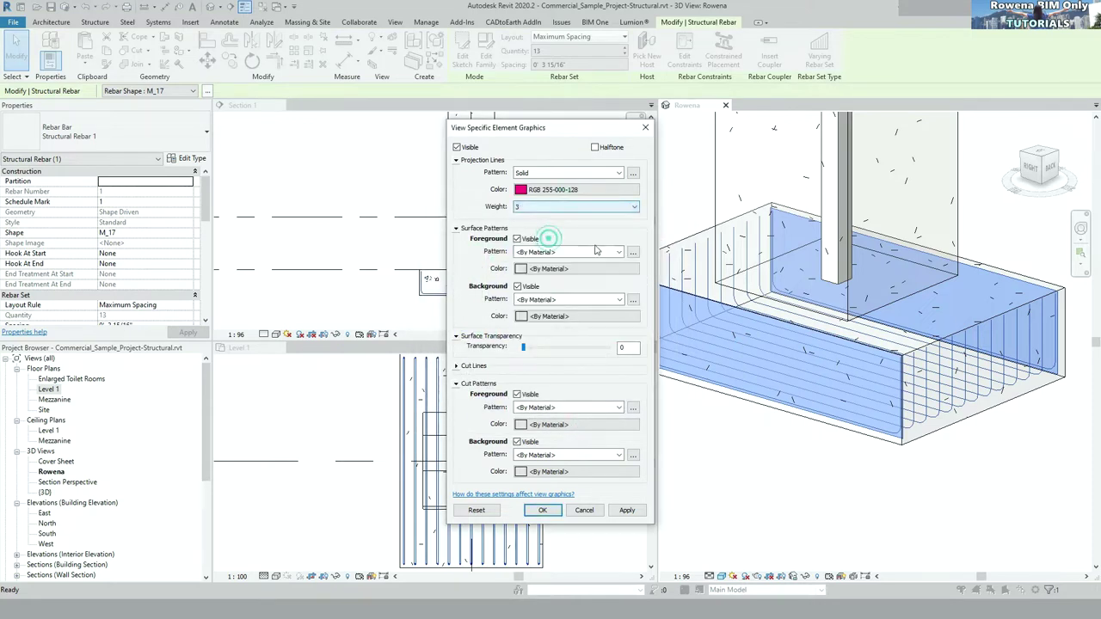
{"action": "left_click", "coordinate": [582, 206]}
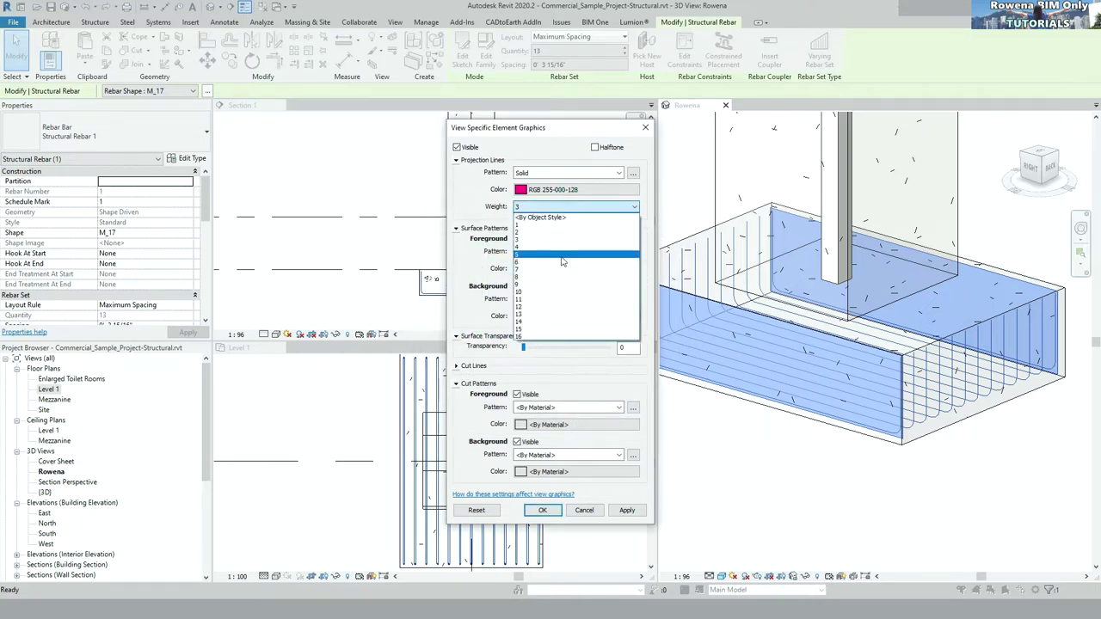
{"action": "left_click", "coordinate": [560, 255]}
{"action": "left_click", "coordinate": [625, 512]}
- Deselect the rebar to check its magenta lines, then make Section 1 active
{"action": "left_click", "coordinate": [543, 510]}
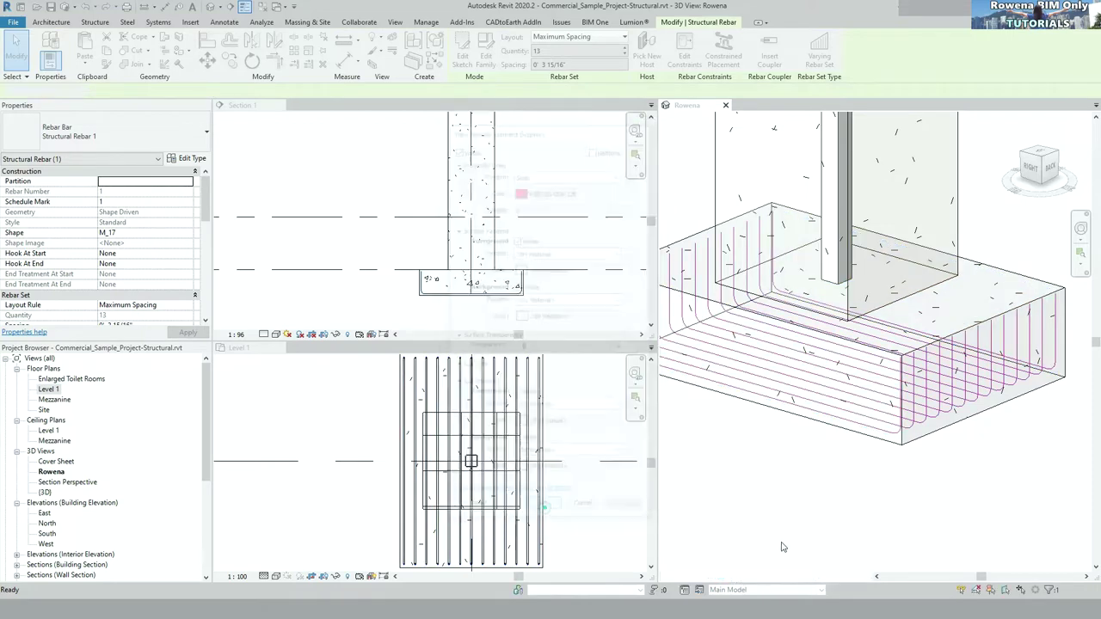
{"action": "left_click", "coordinate": [852, 547]}
{"action": "scroll", "coordinate": [842, 426], "scroll_direction": "up", "scroll_amount": 2}
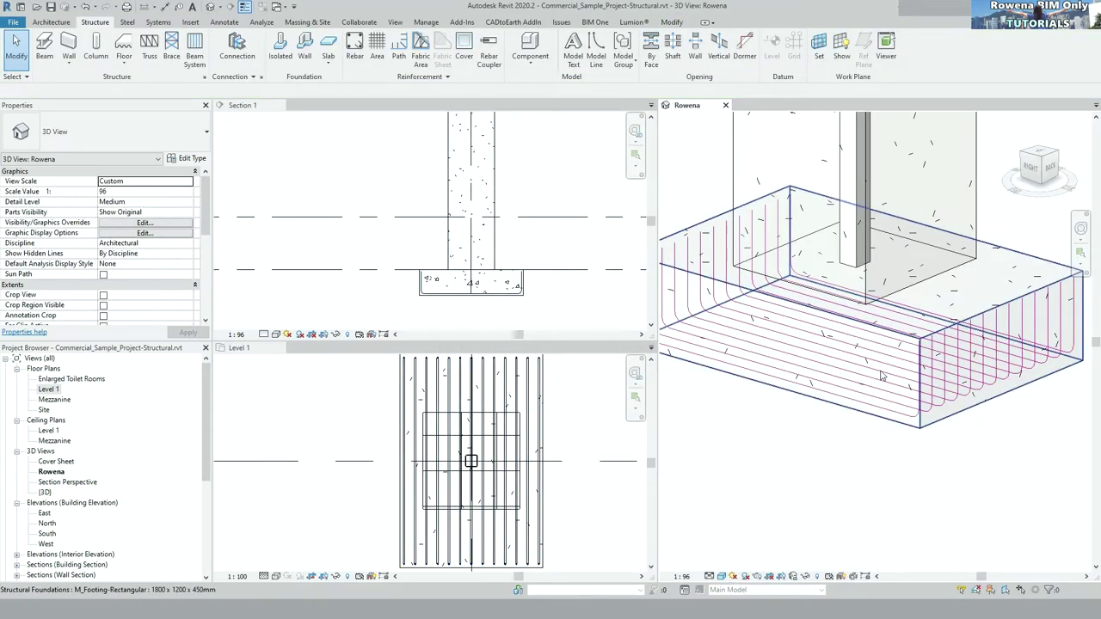
{"action": "scroll", "coordinate": [850, 449], "scroll_direction": "down", "scroll_amount": 1}
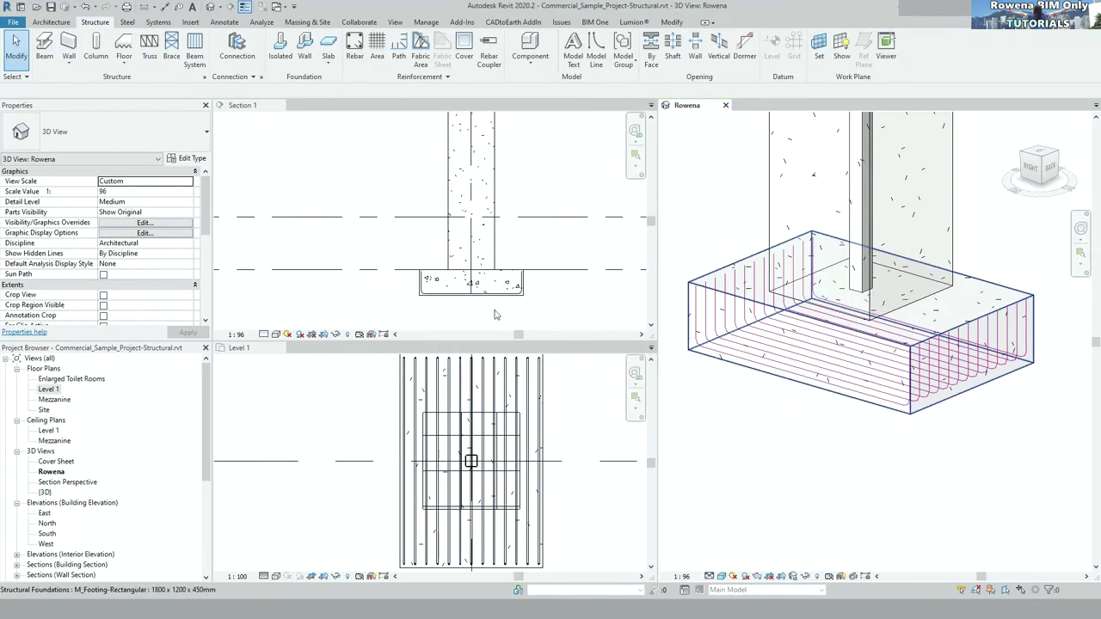
{"action": "left_click", "coordinate": [553, 326]}
{"action": "scroll", "coordinate": [483, 409], "scroll_direction": "down", "scroll_amount": 2}
- Start a new M_17 rebar in Section 1, oriented perpendicular to the cover
{"action": "scroll", "coordinate": [482, 409], "scroll_direction": "up", "scroll_amount": 1}
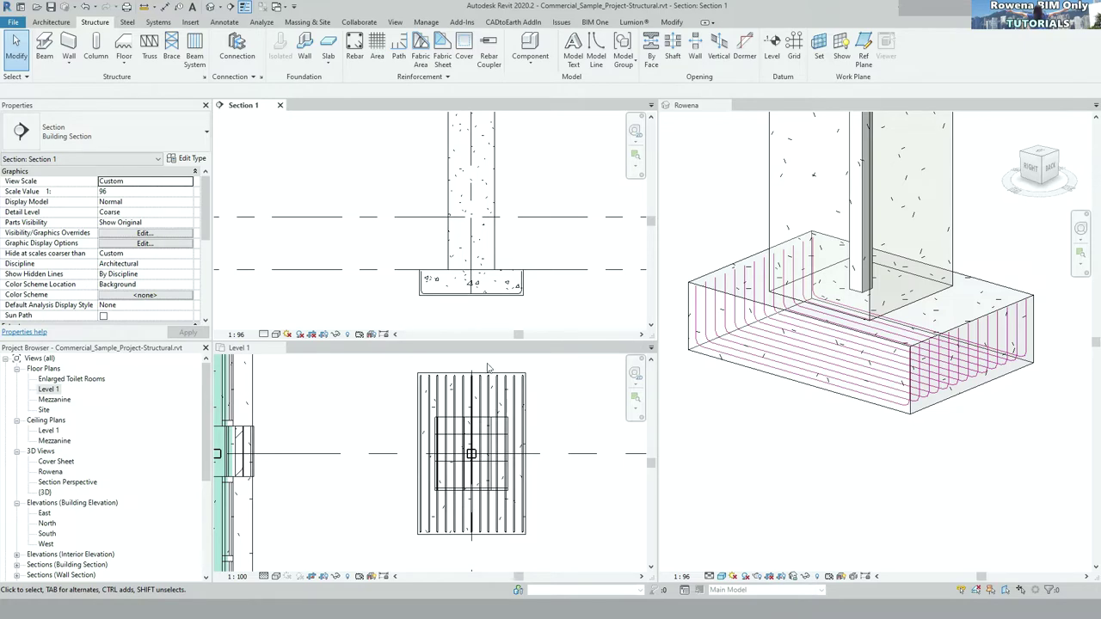
{"action": "left_click", "coordinate": [354, 47]}
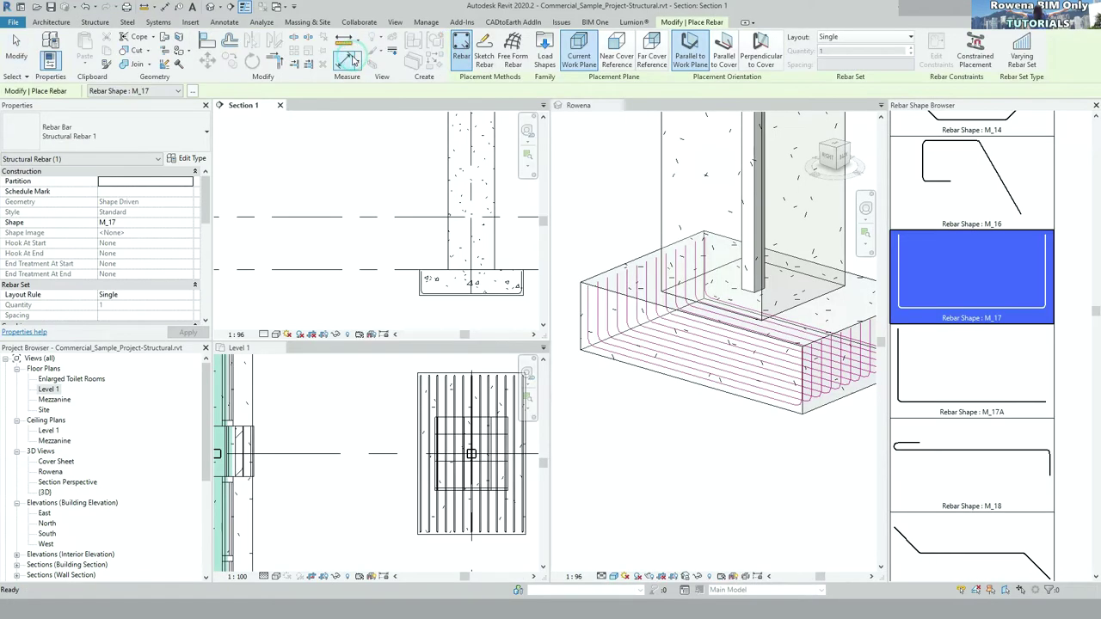
{"action": "left_click", "coordinate": [192, 90]}
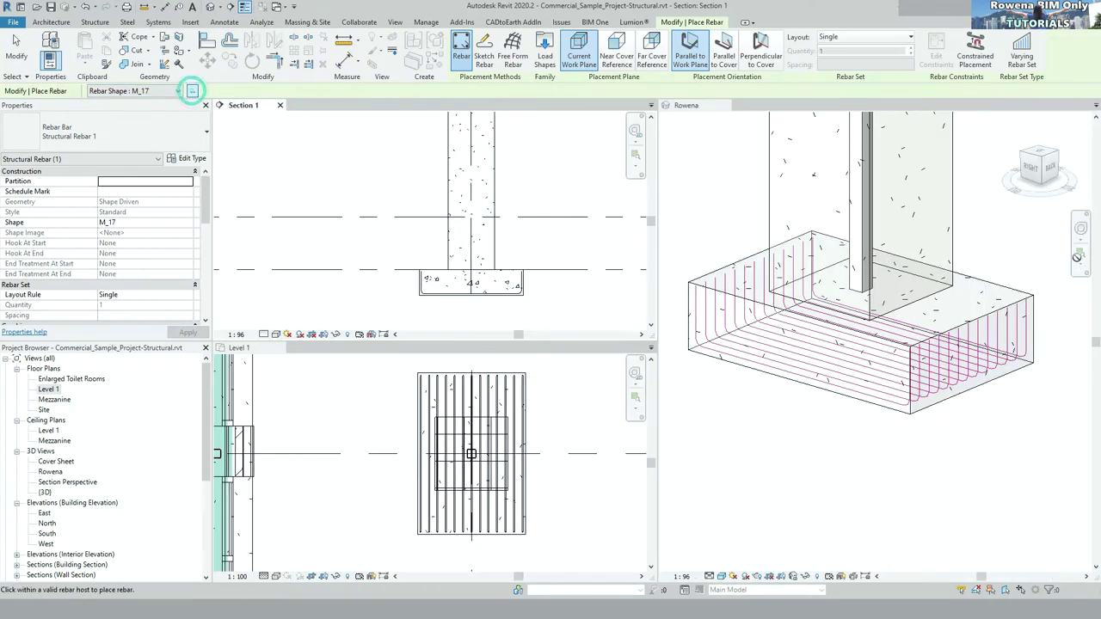
{"action": "left_click", "coordinate": [193, 91]}
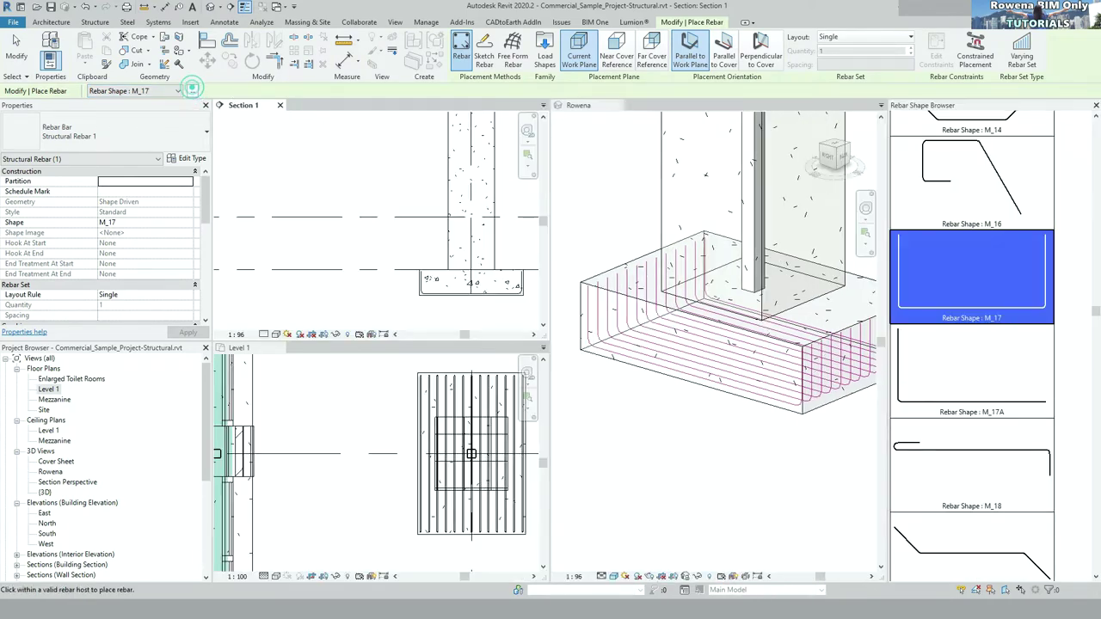
{"action": "left_click", "coordinate": [392, 393]}
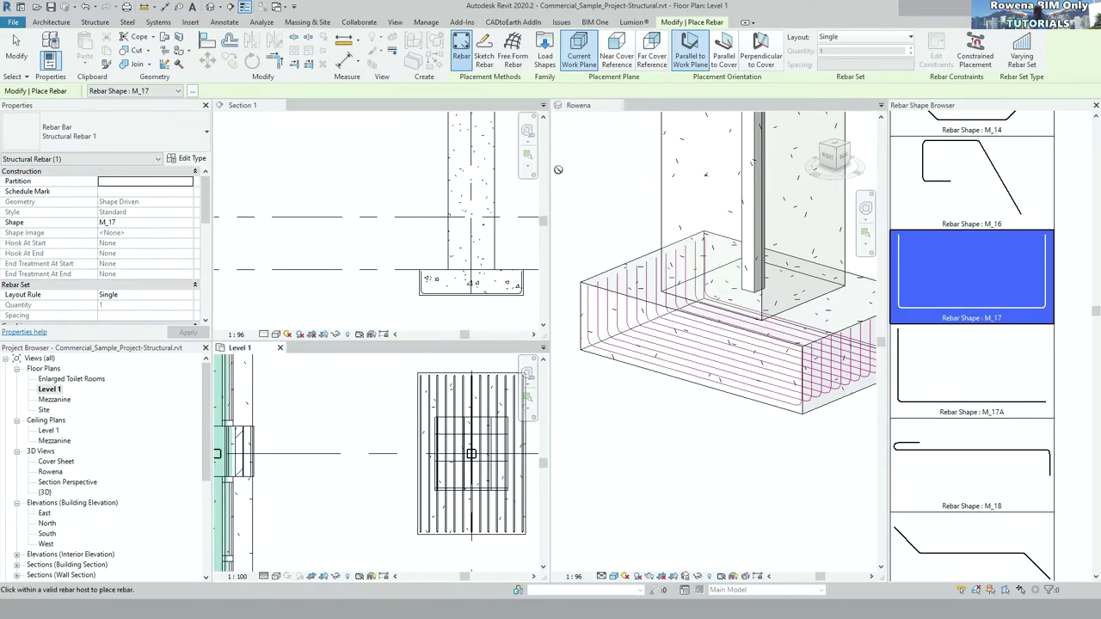
{"action": "left_click", "coordinate": [440, 309]}
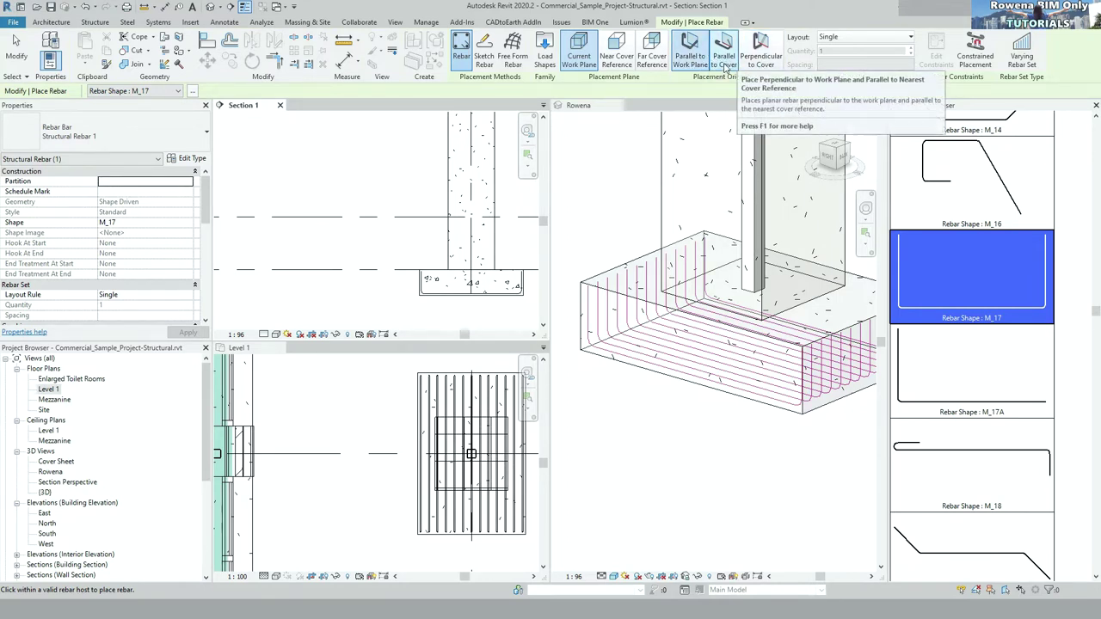
{"action": "left_click", "coordinate": [724, 57]}
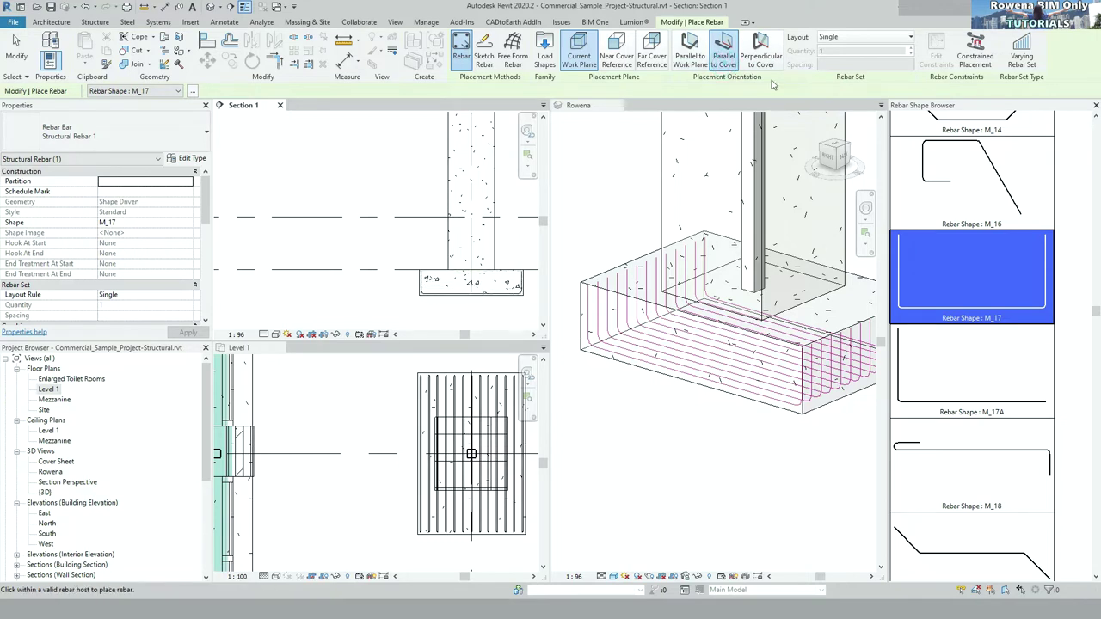
{"action": "left_click", "coordinate": [760, 51]}
{"action": "scroll", "coordinate": [431, 293], "scroll_direction": "up", "scroll_amount": 3}
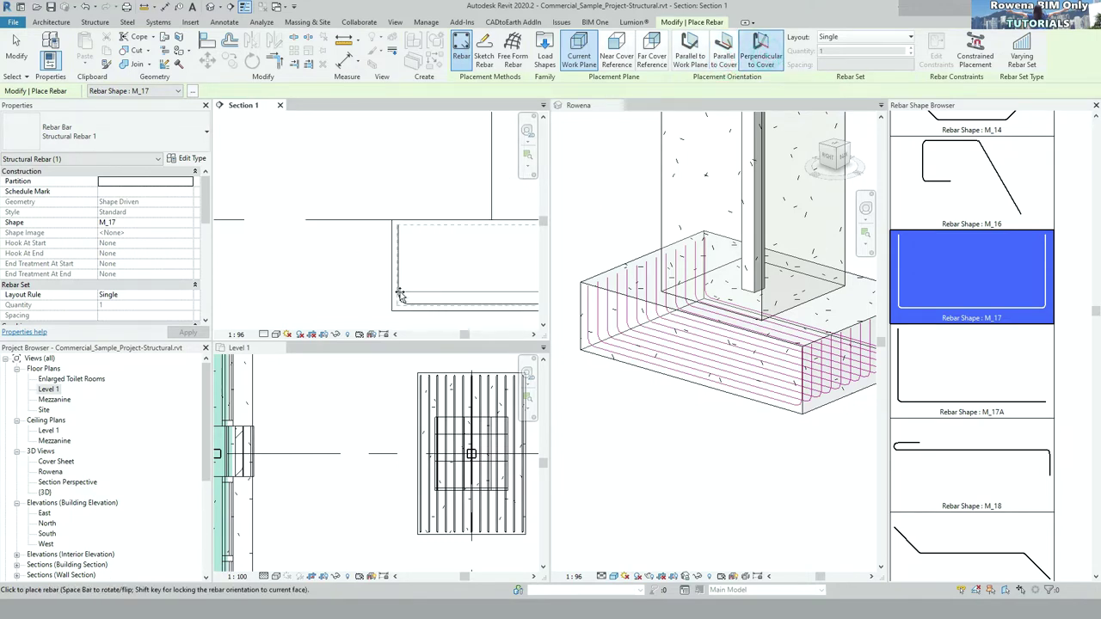
- Place the second set across the footing at maximum spacing: 19 bars at 0' 3 15/16"
{"action": "left_click", "coordinate": [422, 302]}
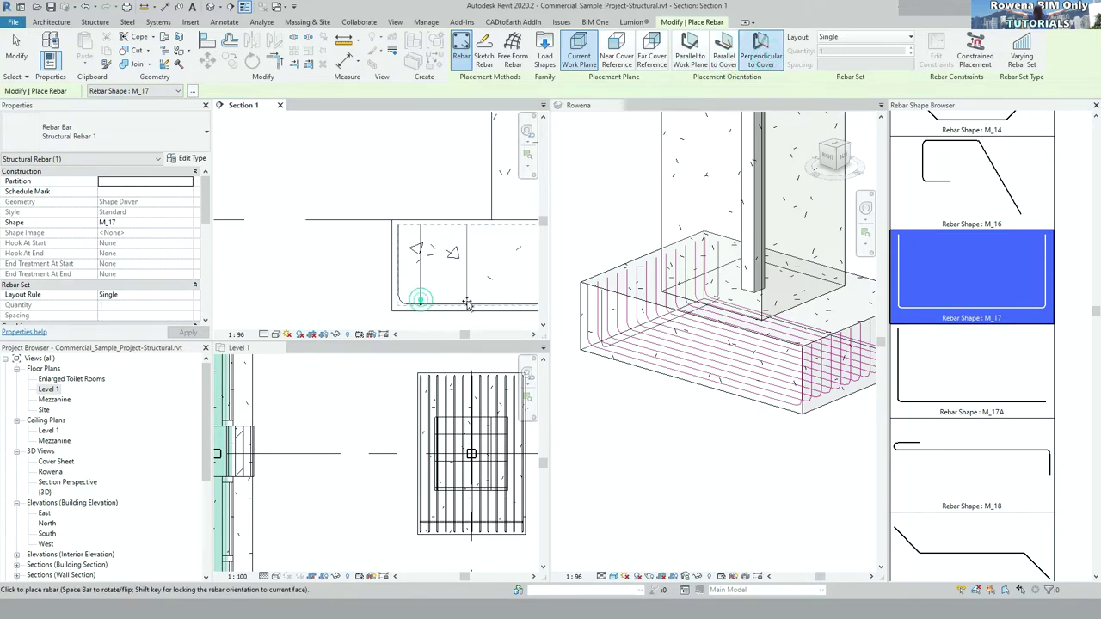
{"action": "left_click", "coordinate": [869, 37]}
{"action": "left_click", "coordinate": [851, 71]}
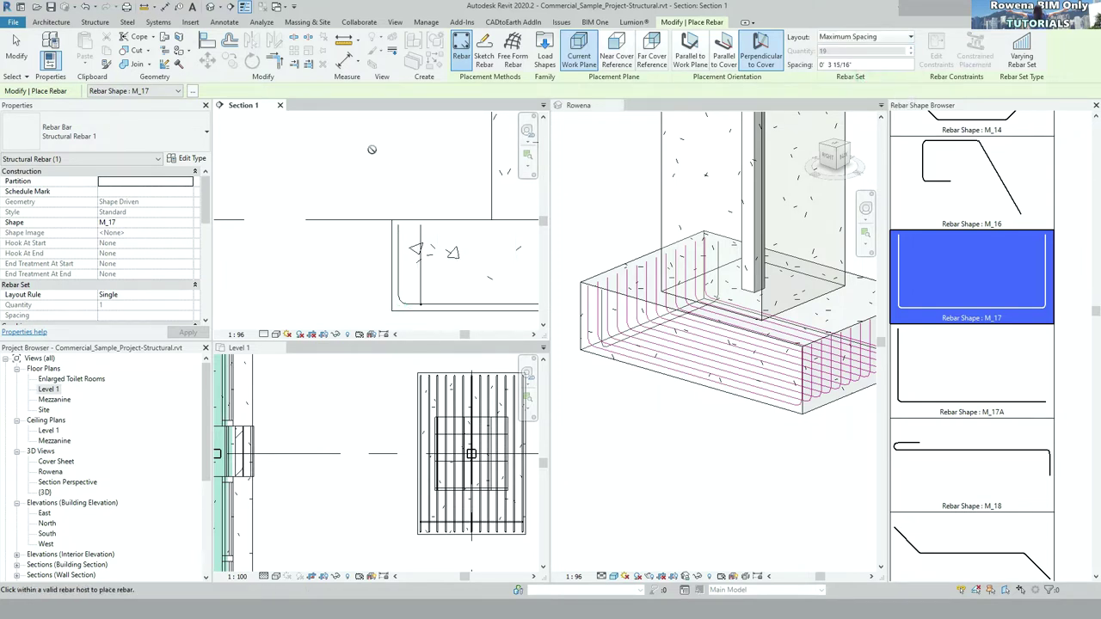
{"action": "left_click", "coordinate": [460, 287]}
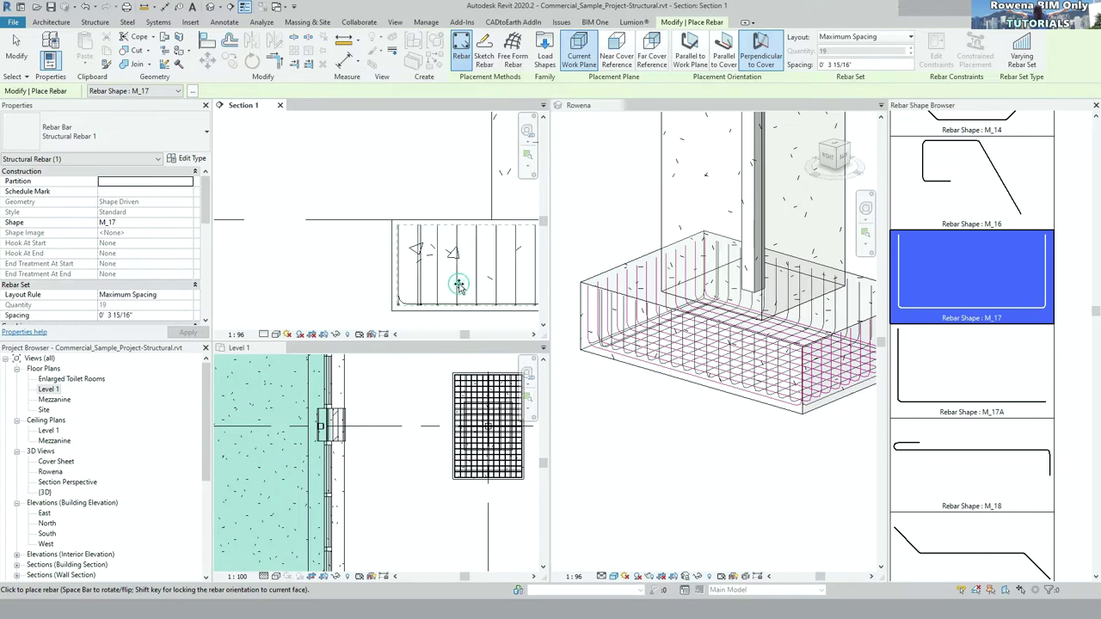
{"action": "key", "text": "Escape"}
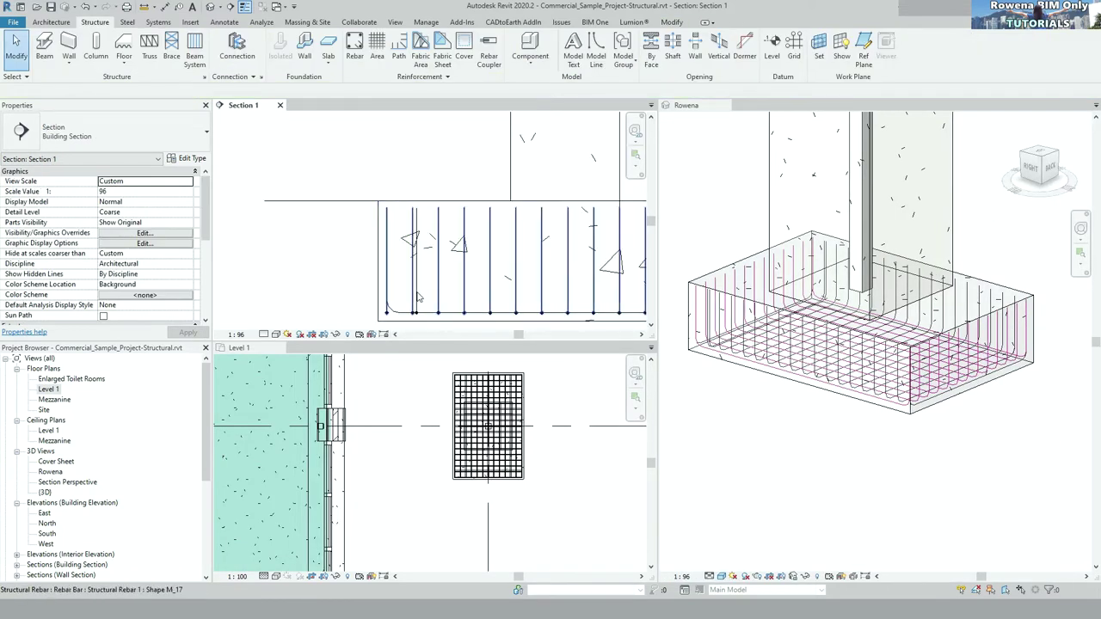
- Select the second M_17 rebar set in the 3D view and bring up its context menu
{"action": "left_click", "coordinate": [421, 296]}
{"action": "key", "text": "Escape"}
{"action": "scroll", "coordinate": [420, 296], "scroll_direction": "down", "scroll_amount": 2}
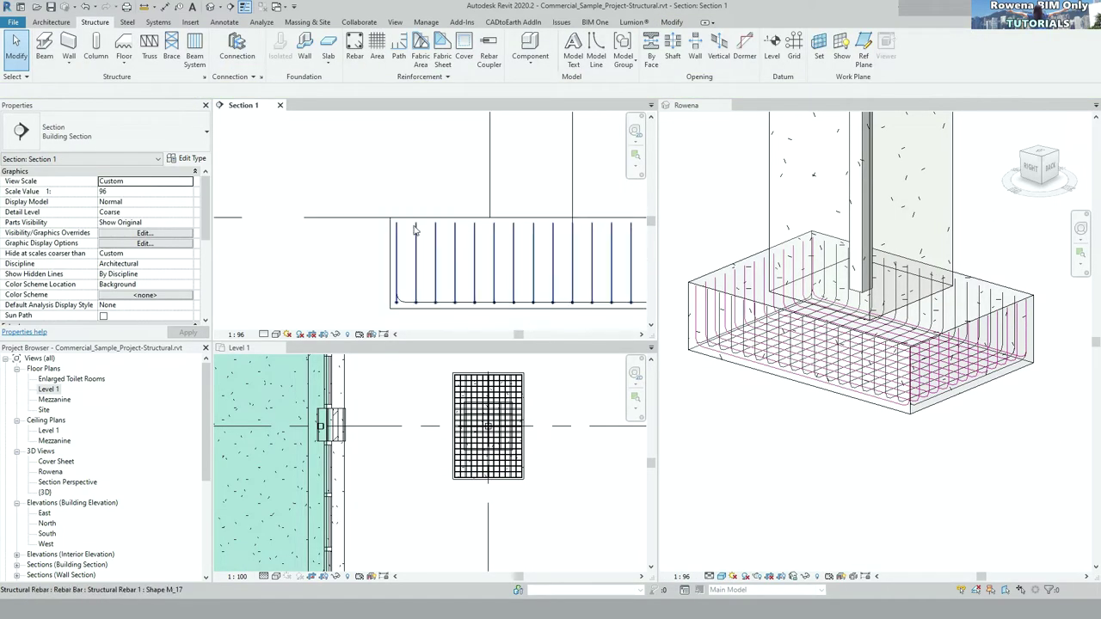
{"action": "scroll", "coordinate": [581, 267], "scroll_direction": "down", "scroll_amount": 2}
{"action": "left_click", "coordinate": [849, 465]}
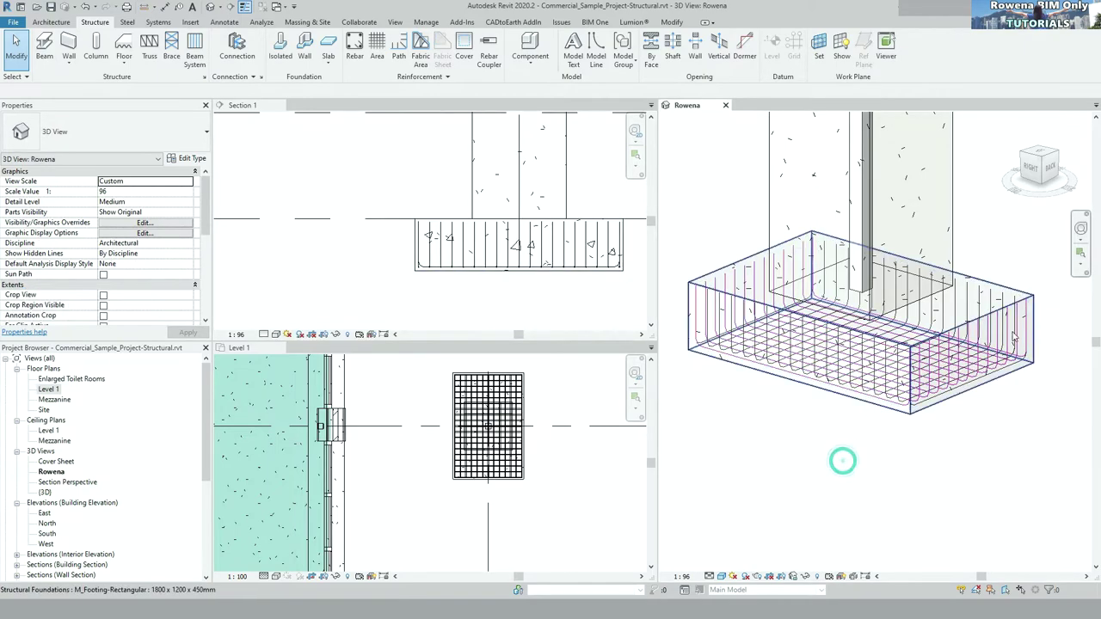
{"action": "scroll", "coordinate": [1005, 335], "scroll_direction": "up", "scroll_amount": 2}
{"action": "scroll", "coordinate": [891, 427], "scroll_direction": "down", "scroll_amount": 1}
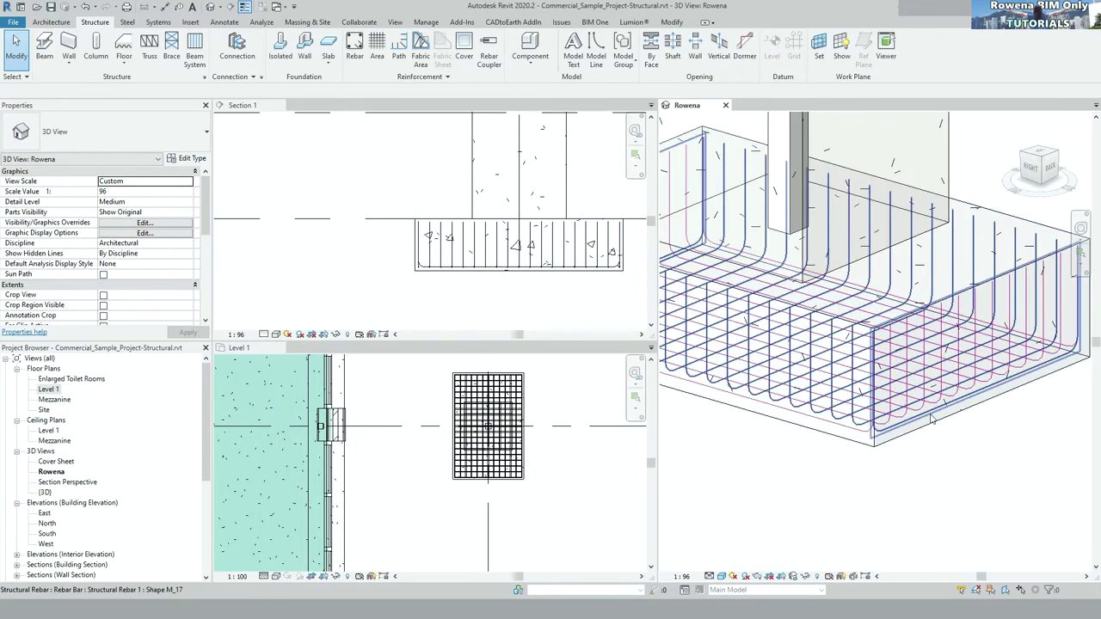
{"action": "scroll", "coordinate": [921, 420], "scroll_direction": "up", "scroll_amount": 2}
{"action": "scroll", "coordinate": [904, 423], "scroll_direction": "up", "scroll_amount": 1}
{"action": "left_click", "coordinate": [890, 427]}
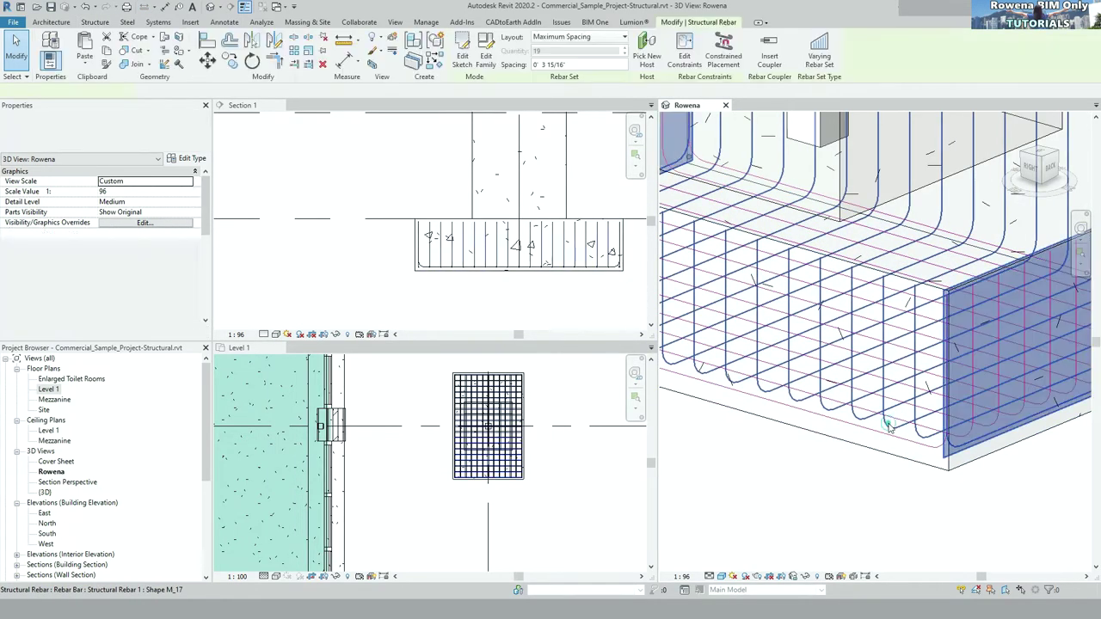
{"action": "right_click", "coordinate": [890, 428]}
{"action": "mouse_move", "coordinate": [946, 193]}
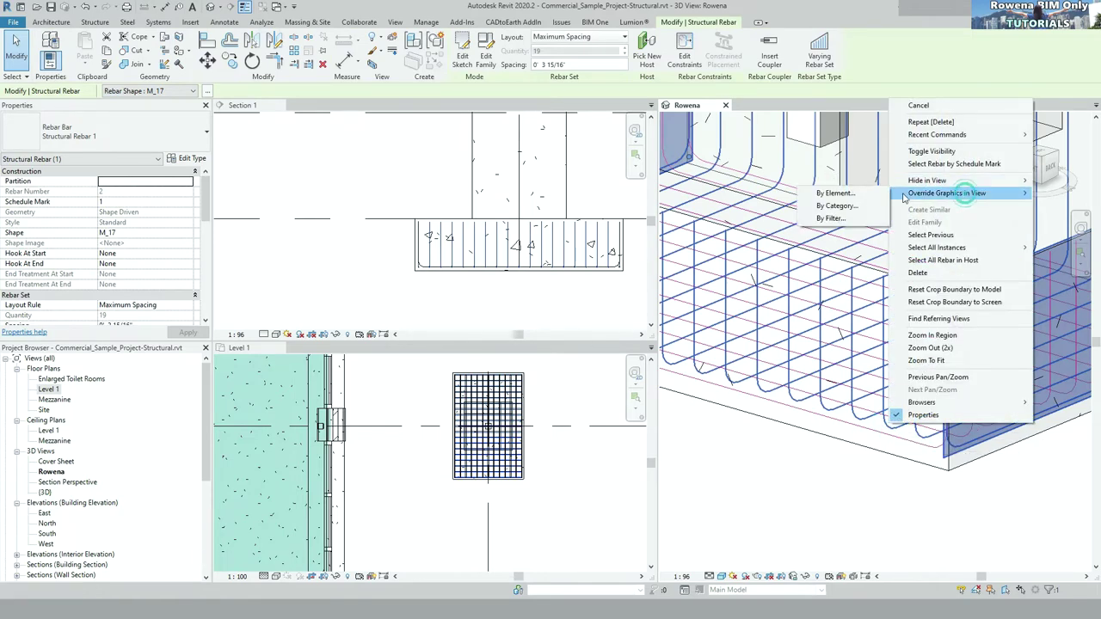
- Override its projection lines to Solid, Red, weight 5, then orbit to inspect the mesh
{"action": "left_click", "coordinate": [835, 193]}
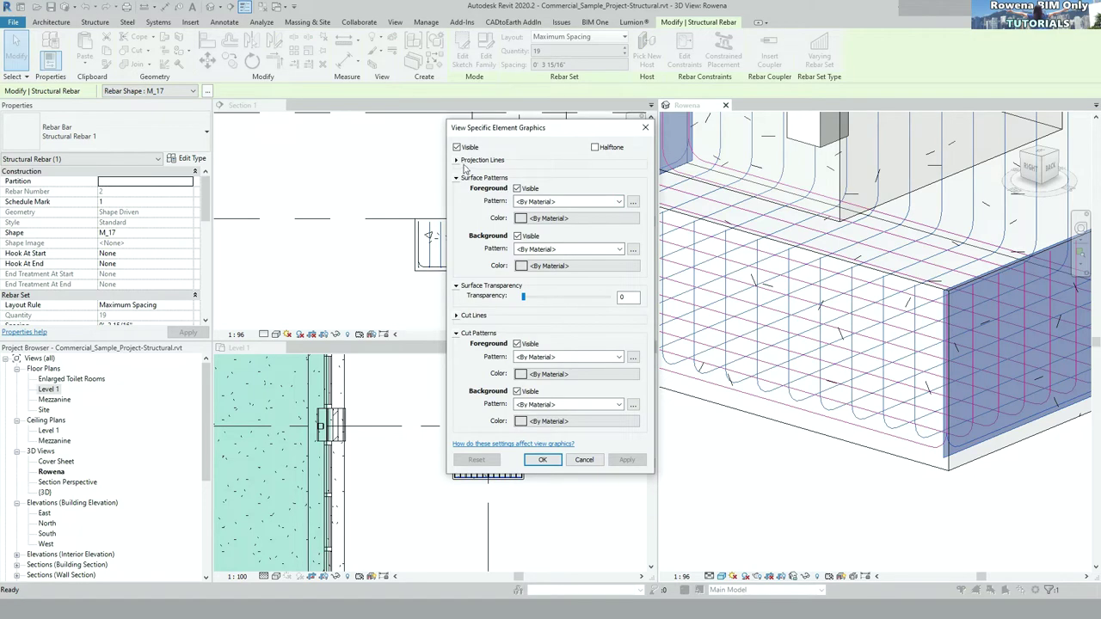
{"action": "left_click", "coordinate": [461, 161]}
{"action": "left_click", "coordinate": [568, 172]}
{"action": "left_click", "coordinate": [575, 190]}
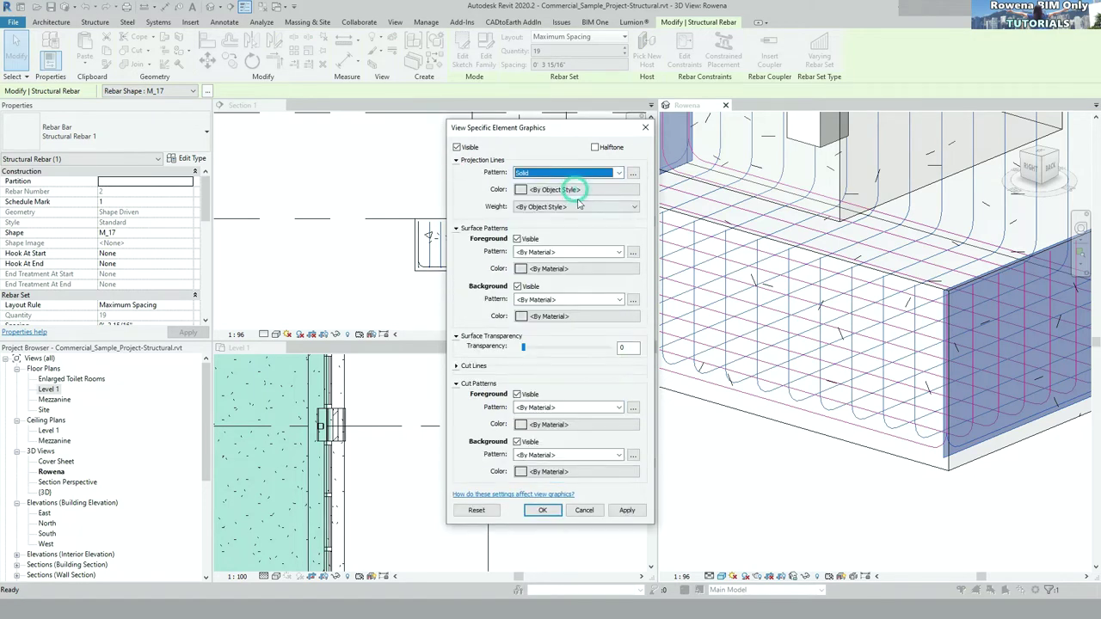
{"action": "left_click", "coordinate": [431, 255]}
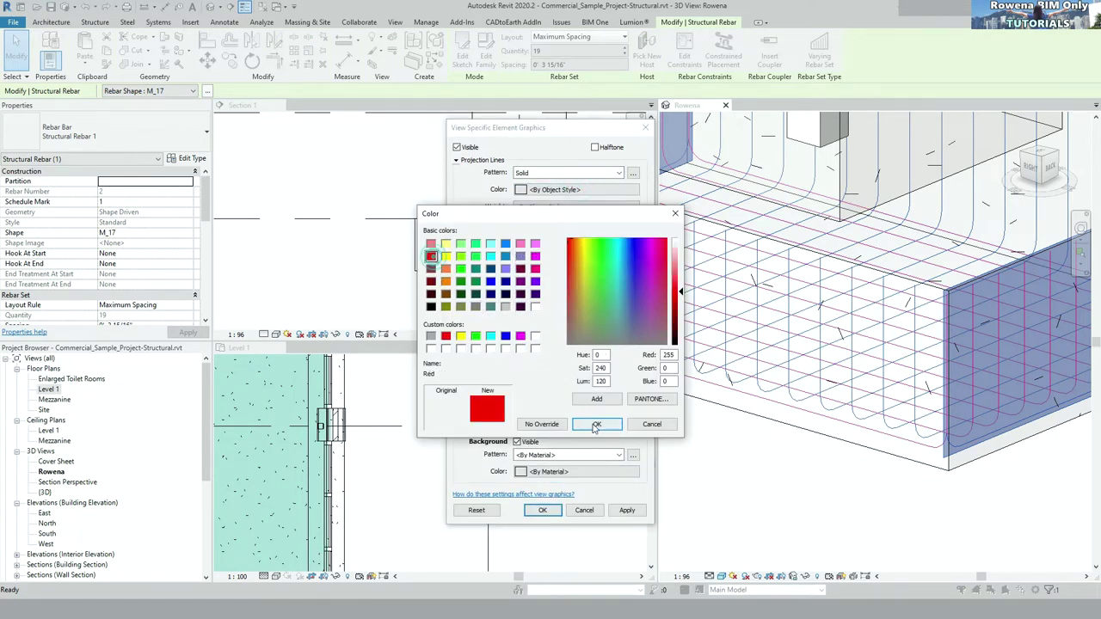
{"action": "left_click", "coordinate": [597, 424]}
{"action": "left_click", "coordinate": [577, 206]}
{"action": "left_click", "coordinate": [545, 254]}
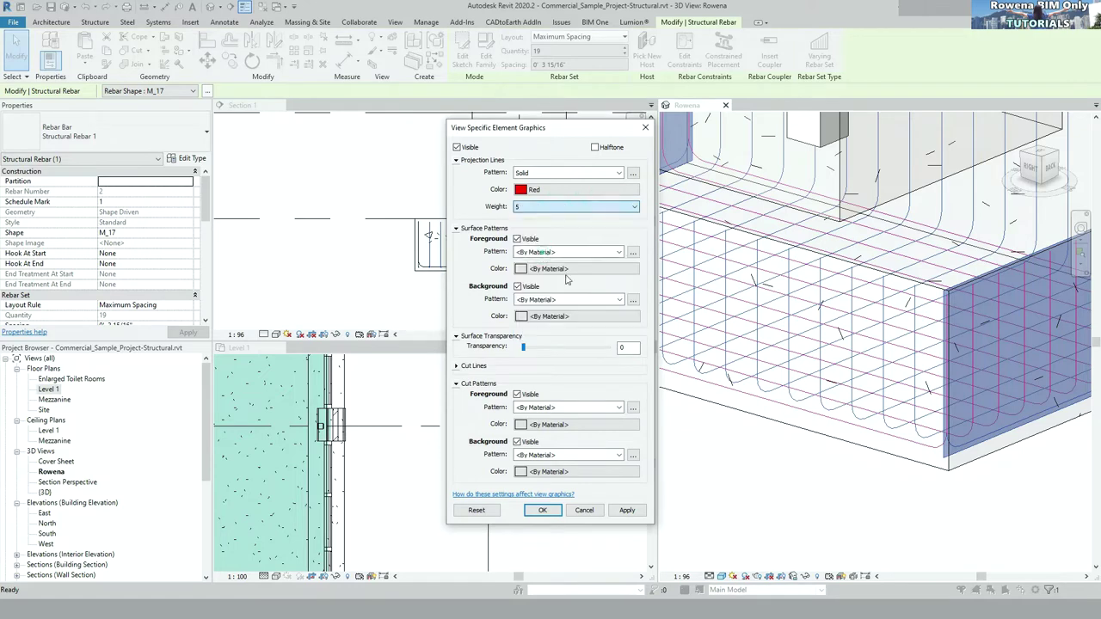
{"action": "left_click", "coordinate": [627, 511]}
{"action": "left_click", "coordinate": [794, 508]}
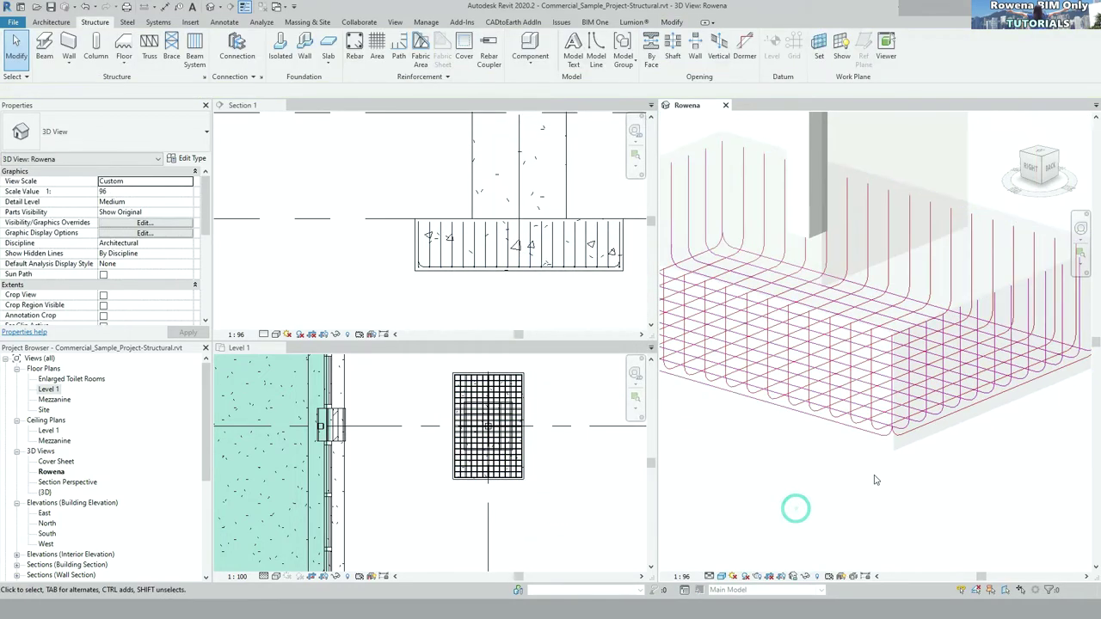
{"action": "mouse_move", "coordinate": [794, 508]}
{"action": "middle_mouse_down", "text": "shift"}
{"action": "mouse_move", "coordinate": [938, 464]}
{"action": "mouse_move", "coordinate": [763, 324]}
{"action": "middle_mouse_up", "text": "shift"}
- Zoom out the 3D view, activate Section 1, and launch the Rebar tool again
{"action": "scroll", "coordinate": [764, 324], "scroll_direction": "down", "scroll_amount": 1}
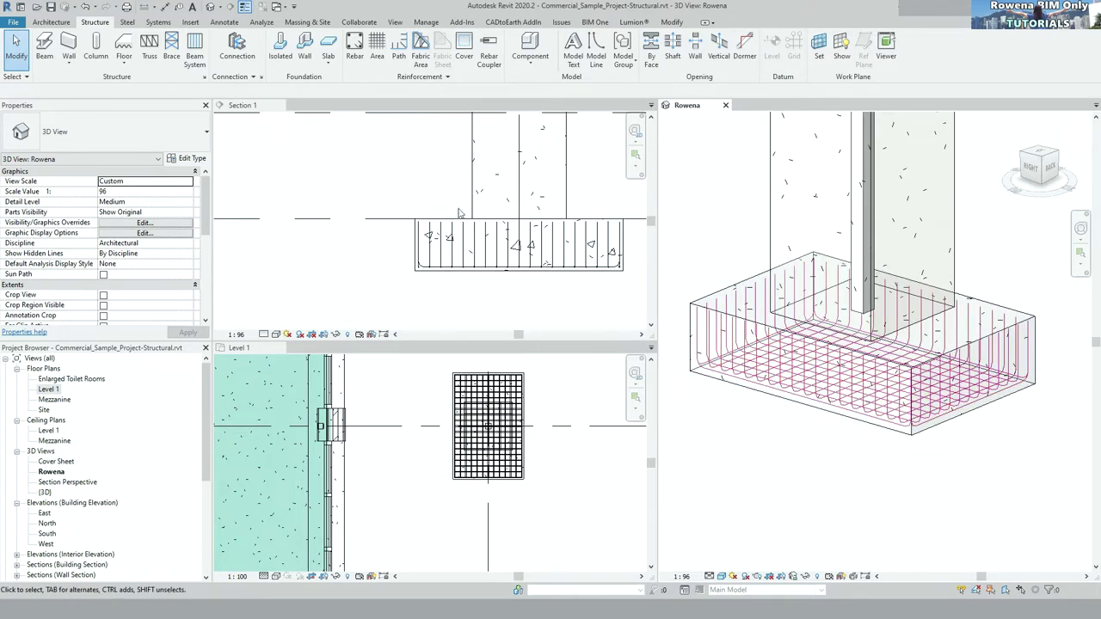
{"action": "left_click", "coordinate": [477, 303]}
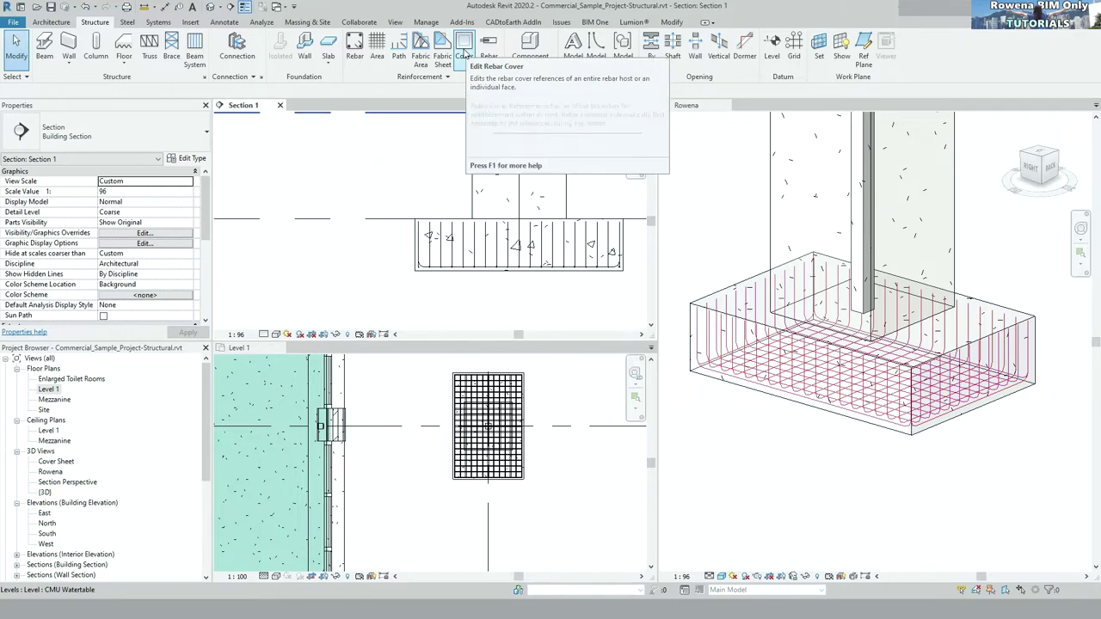
{"action": "left_click", "coordinate": [356, 47]}
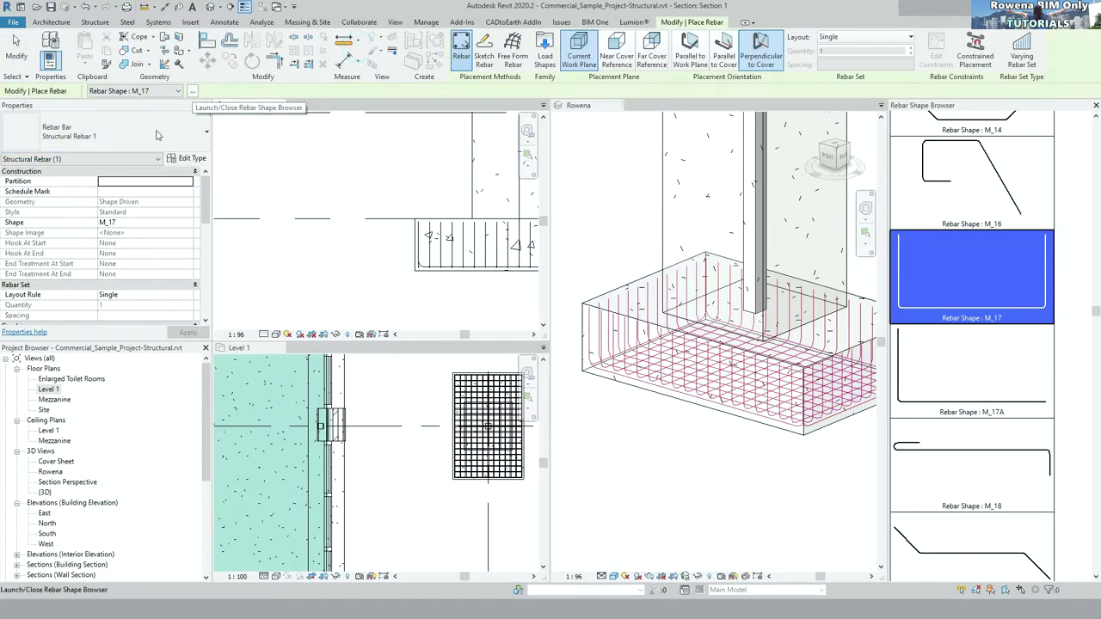
- Switch the new bar to Rebar Bar 10M and locate the M_T1 tie in the Rebar Shape Browser
{"action": "left_click", "coordinate": [157, 135]}
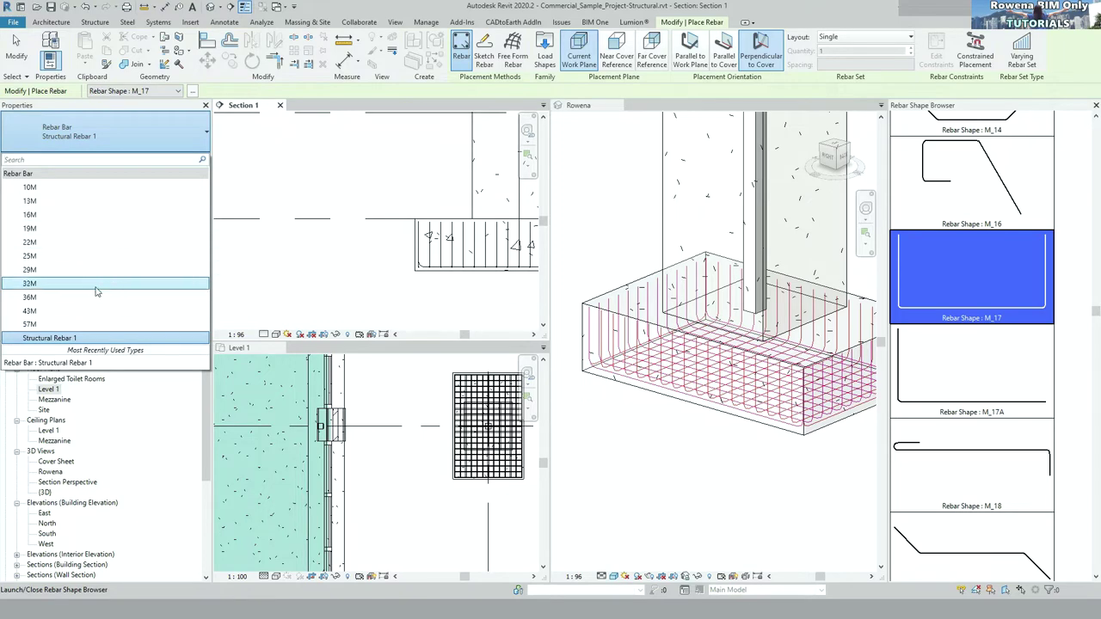
{"action": "left_click", "coordinate": [94, 190]}
{"action": "scroll", "coordinate": [1022, 422], "scroll_direction": "down", "scroll_amount": 1}
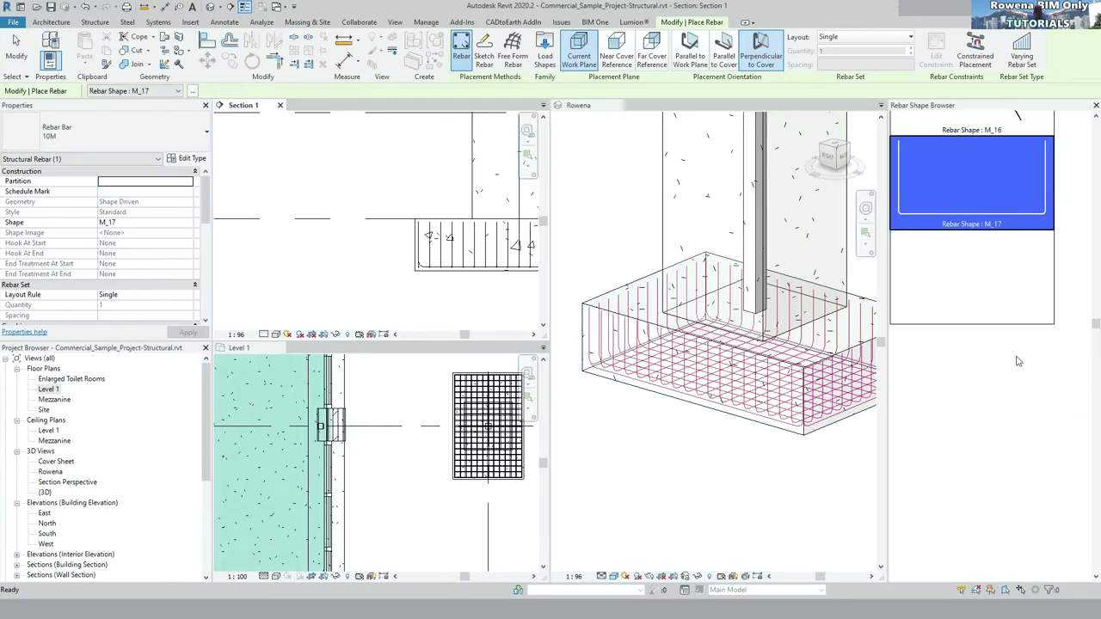
{"action": "scroll", "coordinate": [1020, 396], "scroll_direction": "down", "scroll_amount": 1}
{"action": "scroll", "coordinate": [1015, 364], "scroll_direction": "down", "scroll_amount": 1}
{"action": "scroll", "coordinate": [1016, 365], "scroll_direction": "down", "scroll_amount": 1}
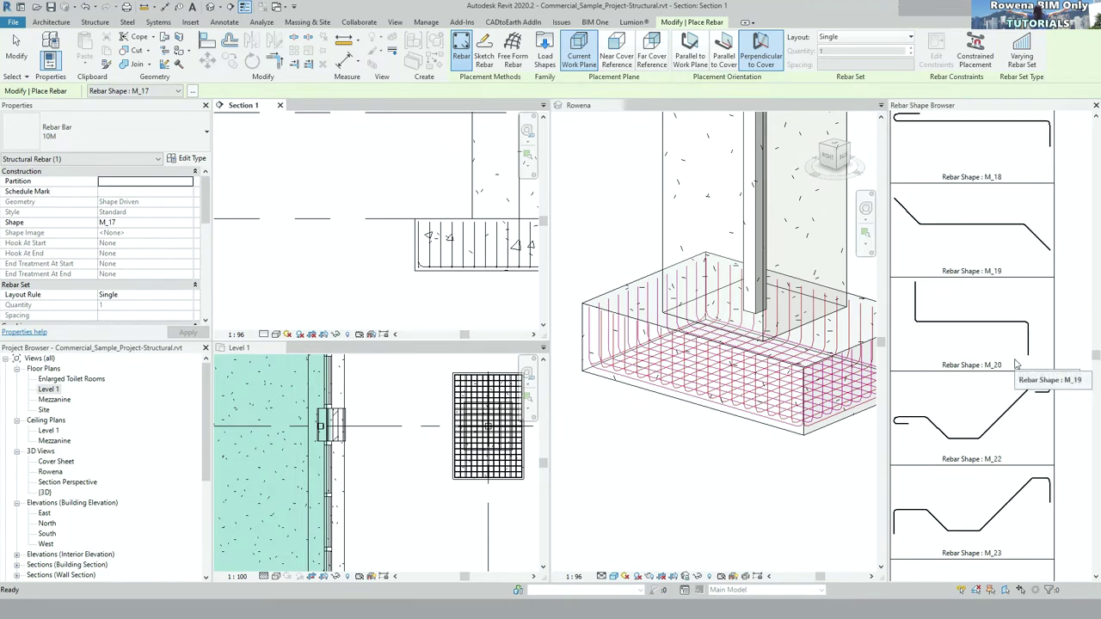
{"action": "scroll", "coordinate": [1016, 364], "scroll_direction": "down", "scroll_amount": 1}
{"action": "scroll", "coordinate": [1015, 365], "scroll_direction": "down", "scroll_amount": 2}
{"action": "scroll", "coordinate": [1019, 378], "scroll_direction": "down", "scroll_amount": 1}
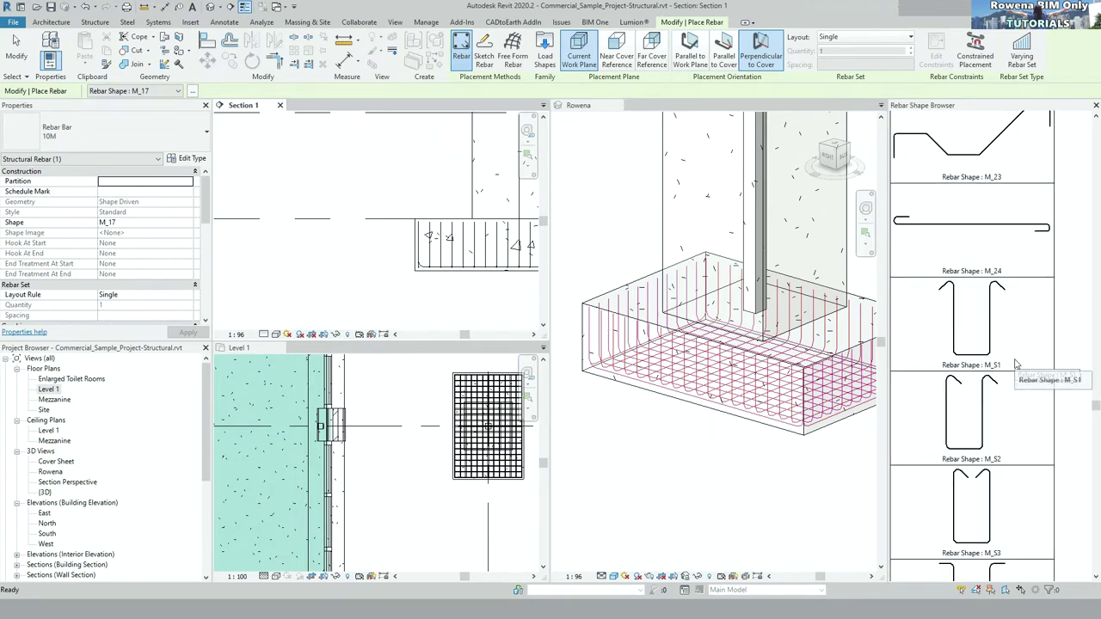
{"action": "scroll", "coordinate": [992, 516], "scroll_direction": "down", "scroll_amount": 2}
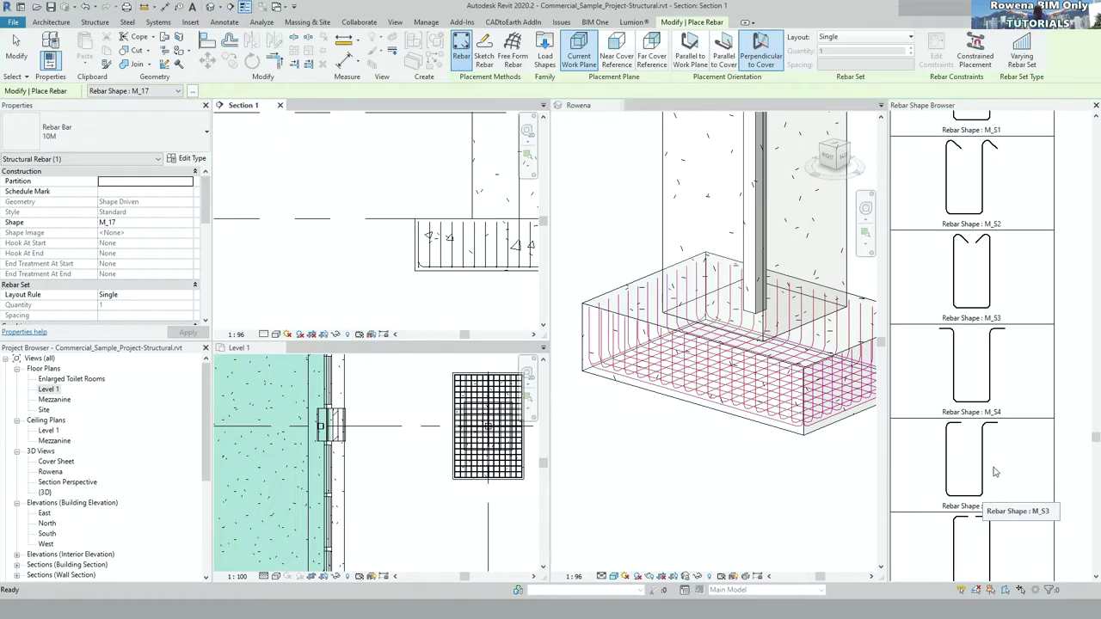
{"action": "scroll", "coordinate": [995, 482], "scroll_direction": "down", "scroll_amount": 2}
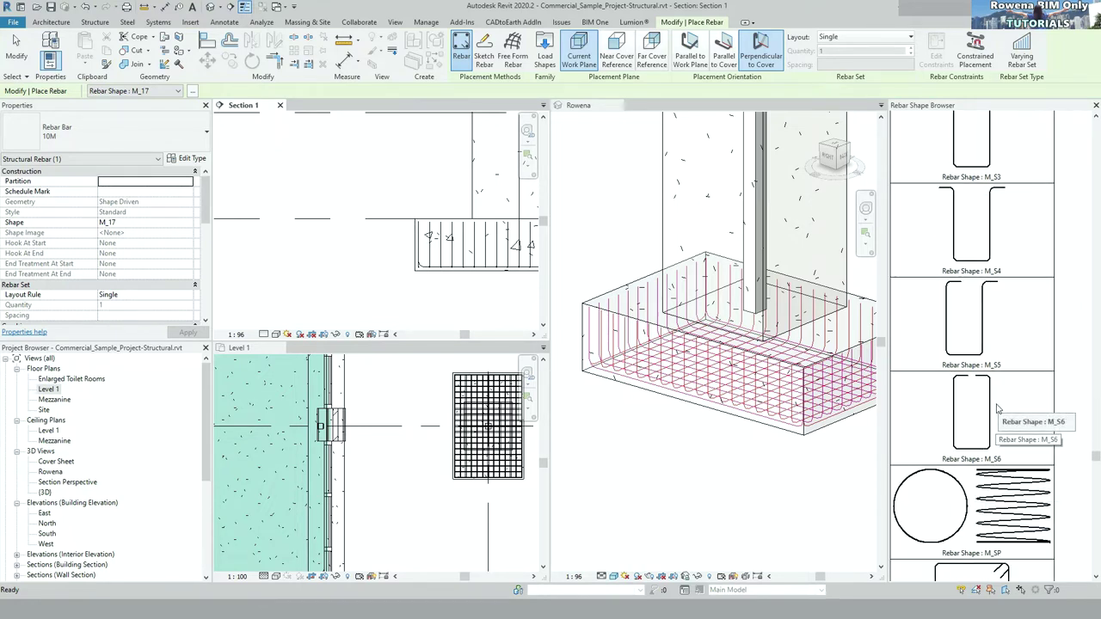
{"action": "scroll", "coordinate": [998, 409], "scroll_direction": "up", "scroll_amount": 3}
{"action": "scroll", "coordinate": [998, 409], "scroll_direction": "up", "scroll_amount": 2}
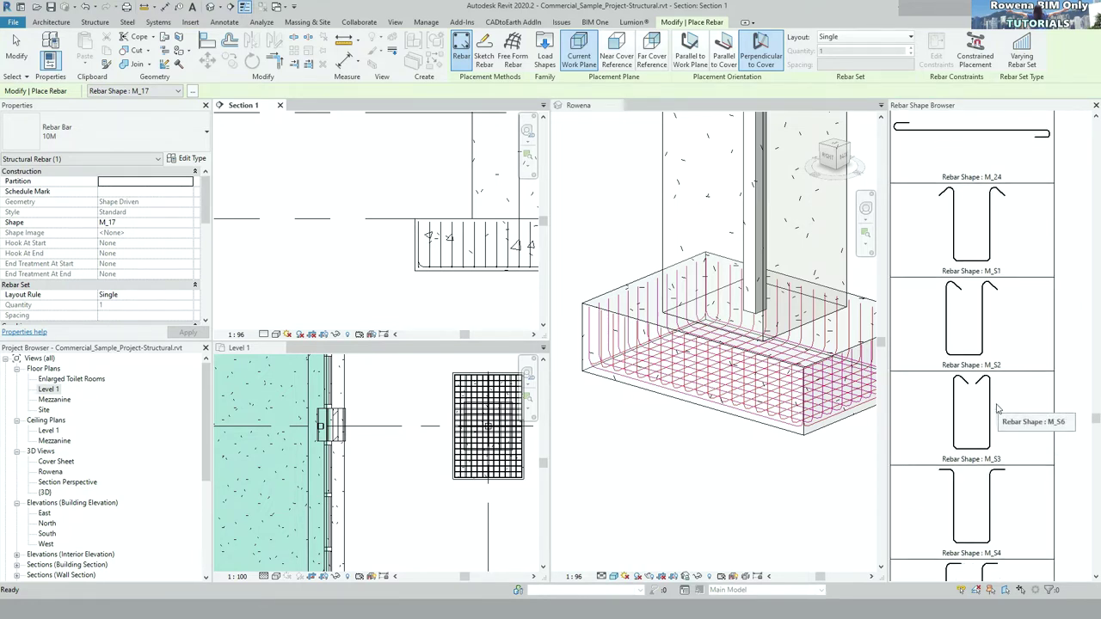
{"action": "scroll", "coordinate": [998, 409], "scroll_direction": "up", "scroll_amount": 3}
{"action": "scroll", "coordinate": [998, 410], "scroll_direction": "up", "scroll_amount": 3}
{"action": "scroll", "coordinate": [998, 410], "scroll_direction": "up", "scroll_amount": 3}
{"action": "scroll", "coordinate": [998, 410], "scroll_direction": "up", "scroll_amount": 3}
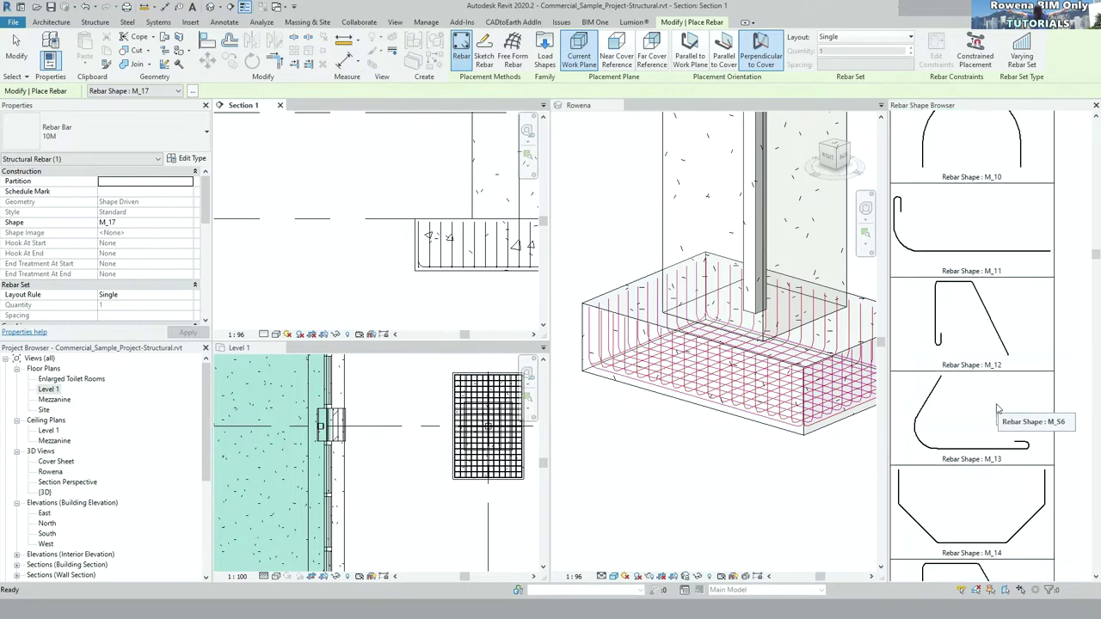
{"action": "scroll", "coordinate": [998, 409], "scroll_direction": "up", "scroll_amount": 3}
{"action": "scroll", "coordinate": [998, 410], "scroll_direction": "up", "scroll_amount": 2}
{"action": "scroll", "coordinate": [998, 410], "scroll_direction": "up", "scroll_amount": 2}
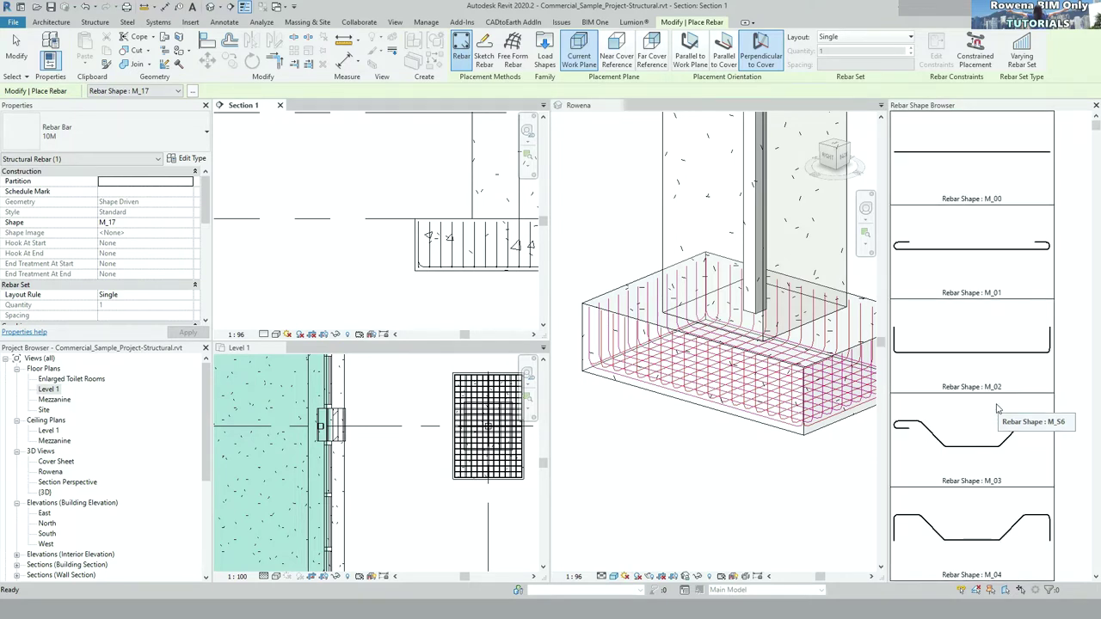
{"action": "scroll", "coordinate": [997, 372], "scroll_direction": "down", "scroll_amount": 3}
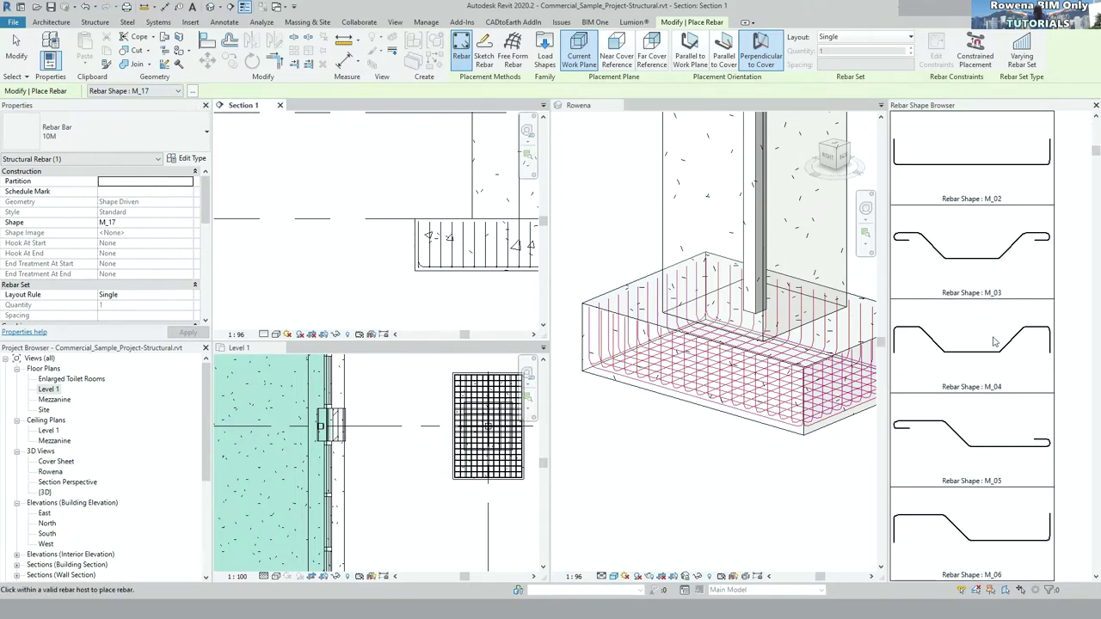
{"action": "scroll", "coordinate": [996, 371], "scroll_direction": "down", "scroll_amount": 4}
{"action": "scroll", "coordinate": [996, 371], "scroll_direction": "down", "scroll_amount": 4}
{"action": "scroll", "coordinate": [996, 371], "scroll_direction": "down", "scroll_amount": 3}
{"action": "scroll", "coordinate": [996, 371], "scroll_direction": "down", "scroll_amount": 3}
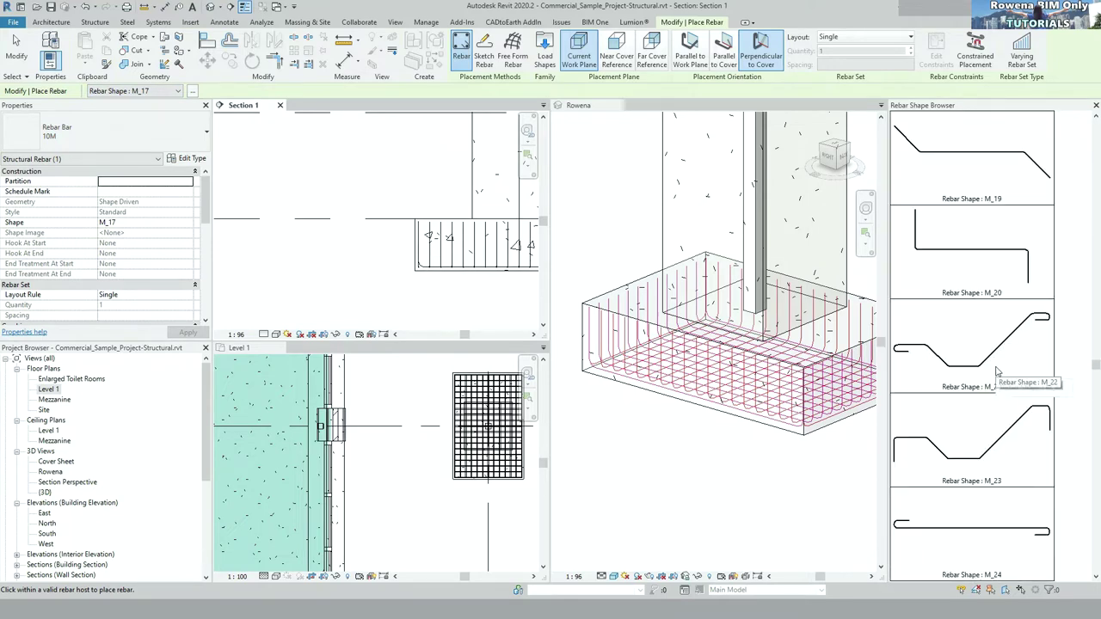
{"action": "scroll", "coordinate": [997, 371], "scroll_direction": "down", "scroll_amount": 3}
{"action": "scroll", "coordinate": [996, 372], "scroll_direction": "down", "scroll_amount": 2}
{"action": "scroll", "coordinate": [996, 372], "scroll_direction": "down", "scroll_amount": 2}
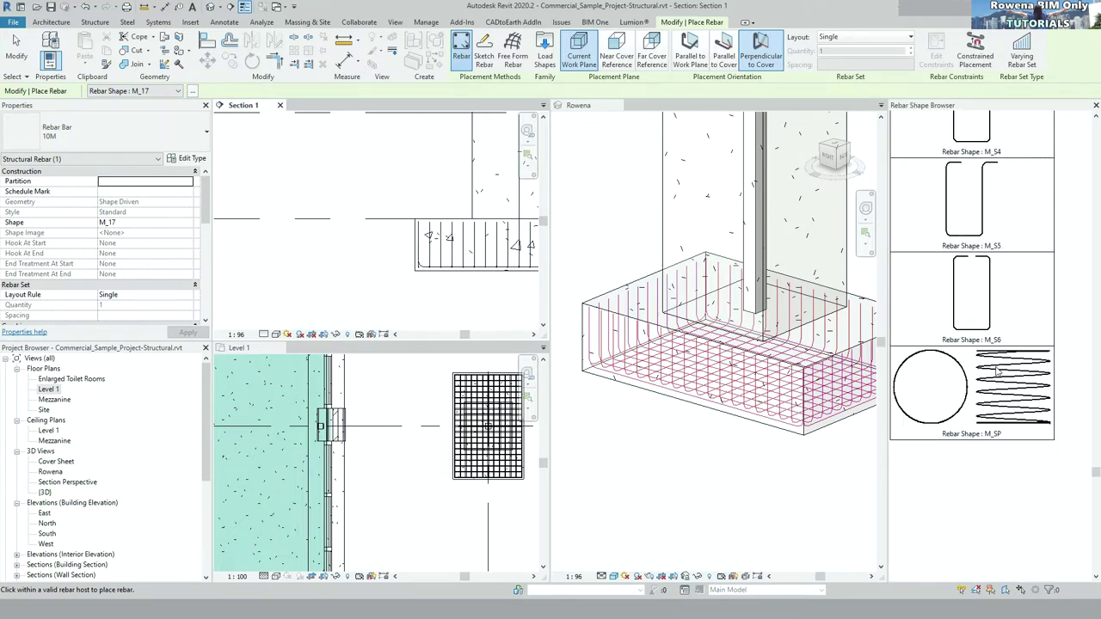
{"action": "scroll", "coordinate": [994, 404], "scroll_direction": "down", "scroll_amount": 1}
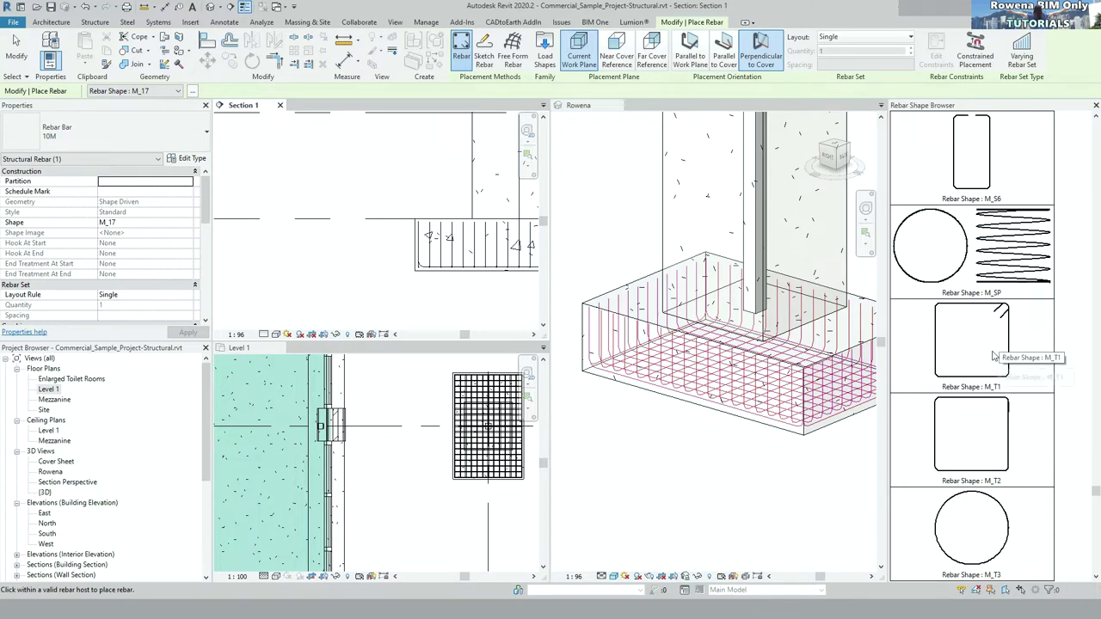
{"action": "scroll", "coordinate": [996, 360], "scroll_direction": "down", "scroll_amount": 1}
- Place a 10M M_T1 tie set at maximum spacing inside the footing in Section 1
{"action": "left_click", "coordinate": [1001, 264]}
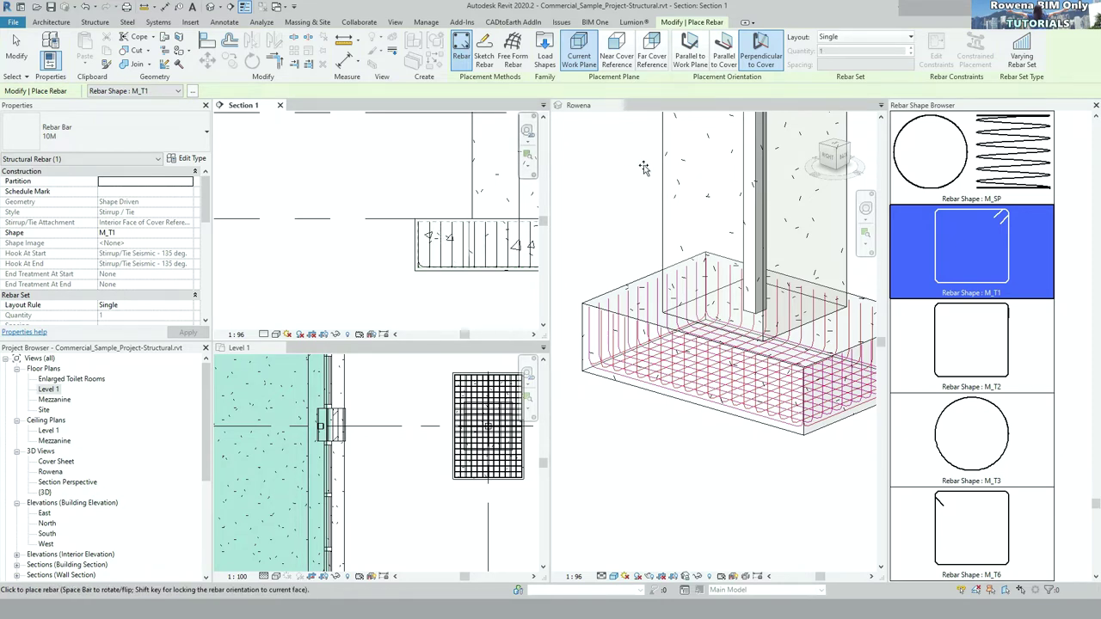
{"action": "left_click", "coordinate": [855, 39]}
{"action": "left_click", "coordinate": [851, 74]}
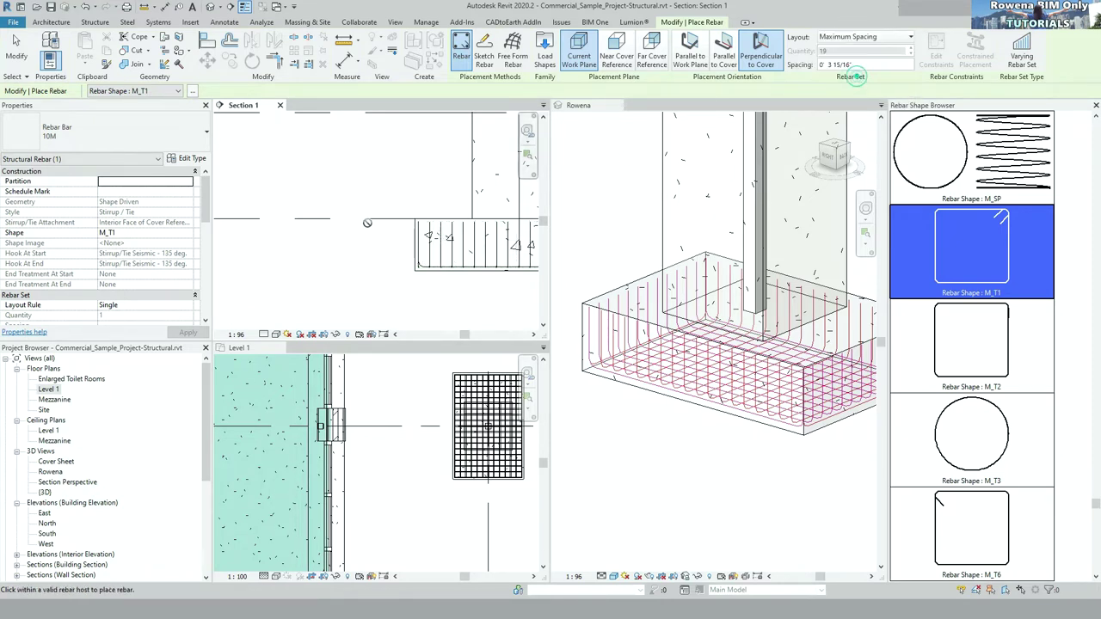
{"action": "left_click", "coordinate": [437, 258]}
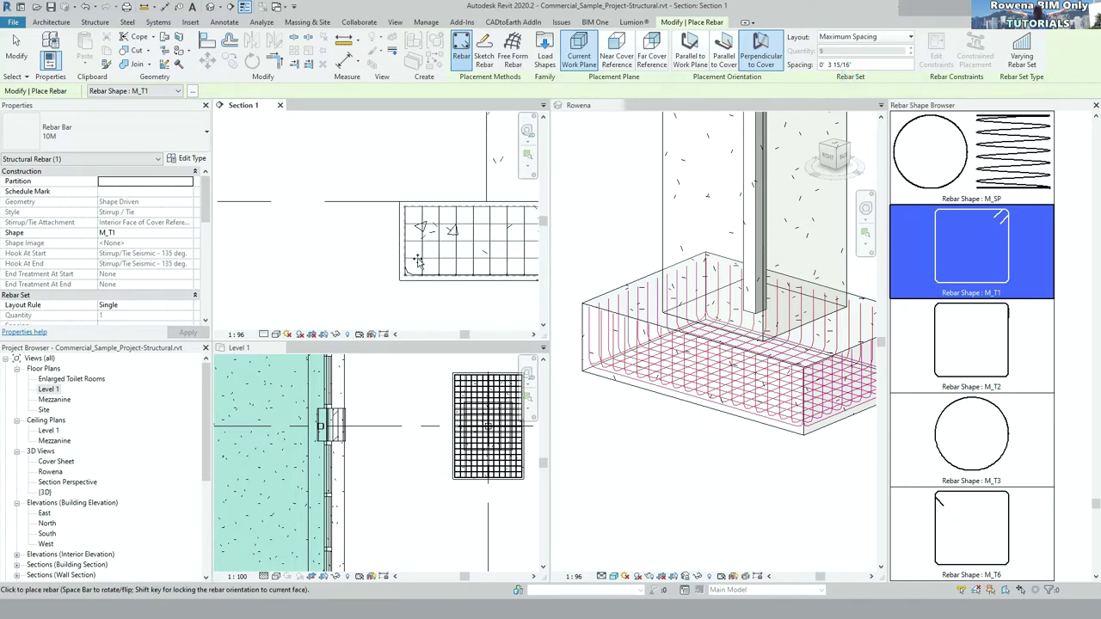
{"action": "key", "text": "Escape"}
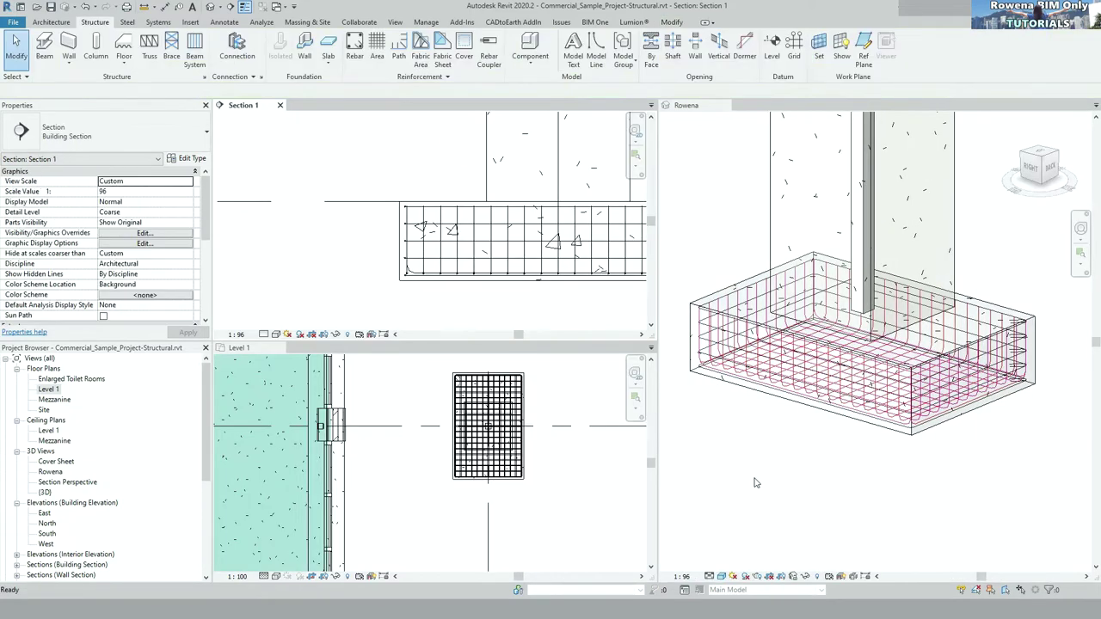
{"action": "scroll", "coordinate": [861, 362], "scroll_direction": "up", "scroll_amount": 2}
{"action": "scroll", "coordinate": [912, 353], "scroll_direction": "up", "scroll_amount": 2}
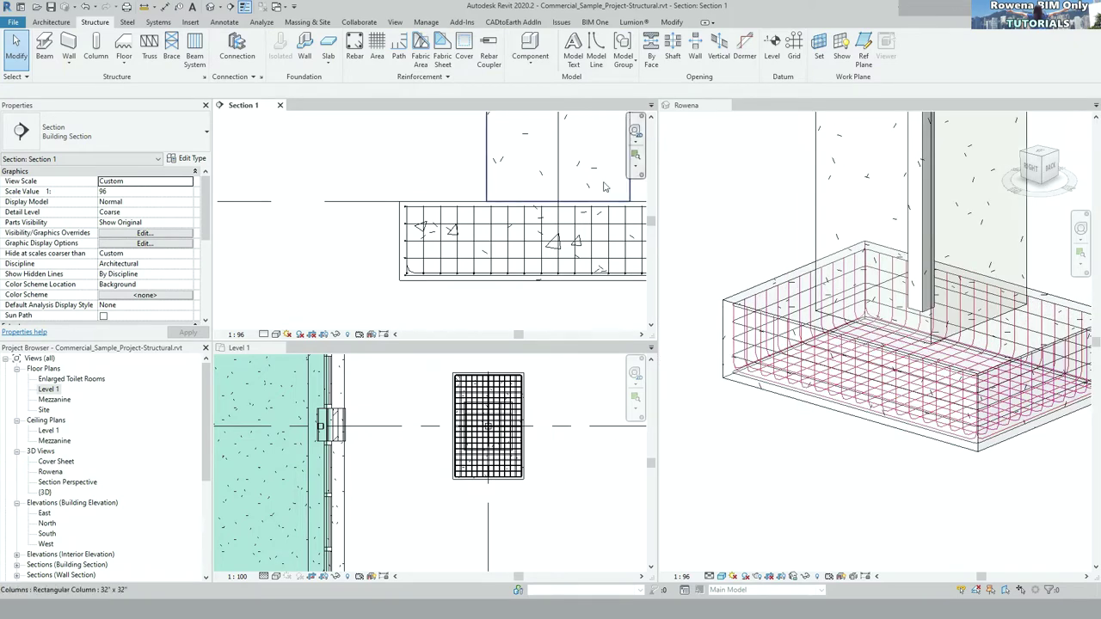
{"action": "scroll", "coordinate": [524, 241], "scroll_direction": "down", "scroll_amount": 2}
{"action": "scroll", "coordinate": [850, 345], "scroll_direction": "down", "scroll_amount": 2}
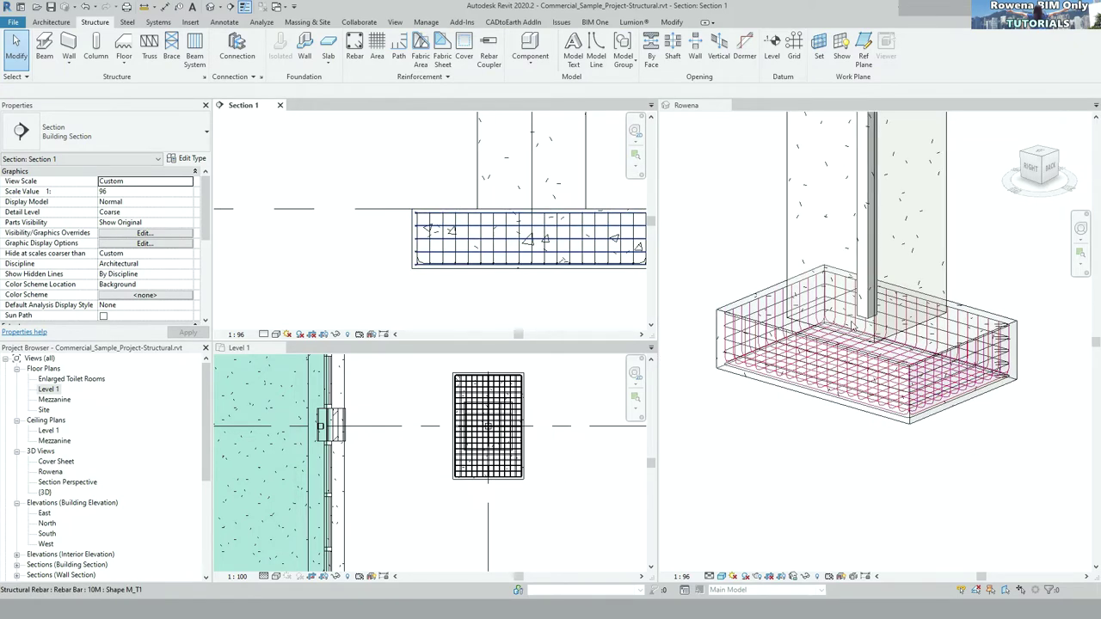
{"action": "scroll", "coordinate": [528, 331], "scroll_direction": "down", "scroll_amount": 2}
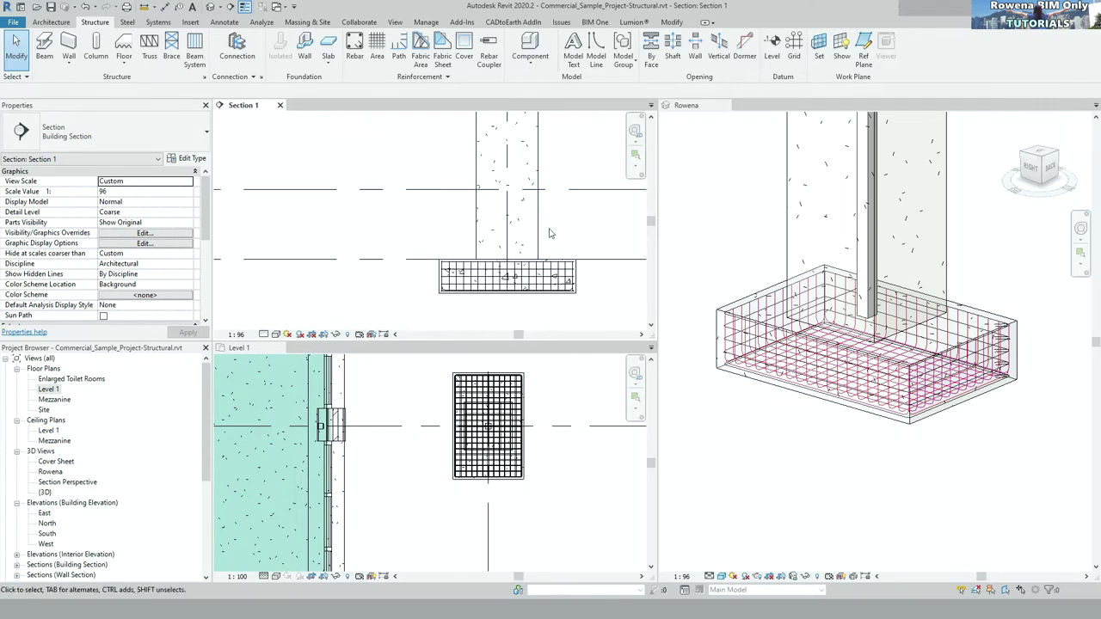
{"action": "scroll", "coordinate": [559, 217], "scroll_direction": "up", "scroll_amount": 2}
{"action": "scroll", "coordinate": [542, 202], "scroll_direction": "up", "scroll_amount": 2}
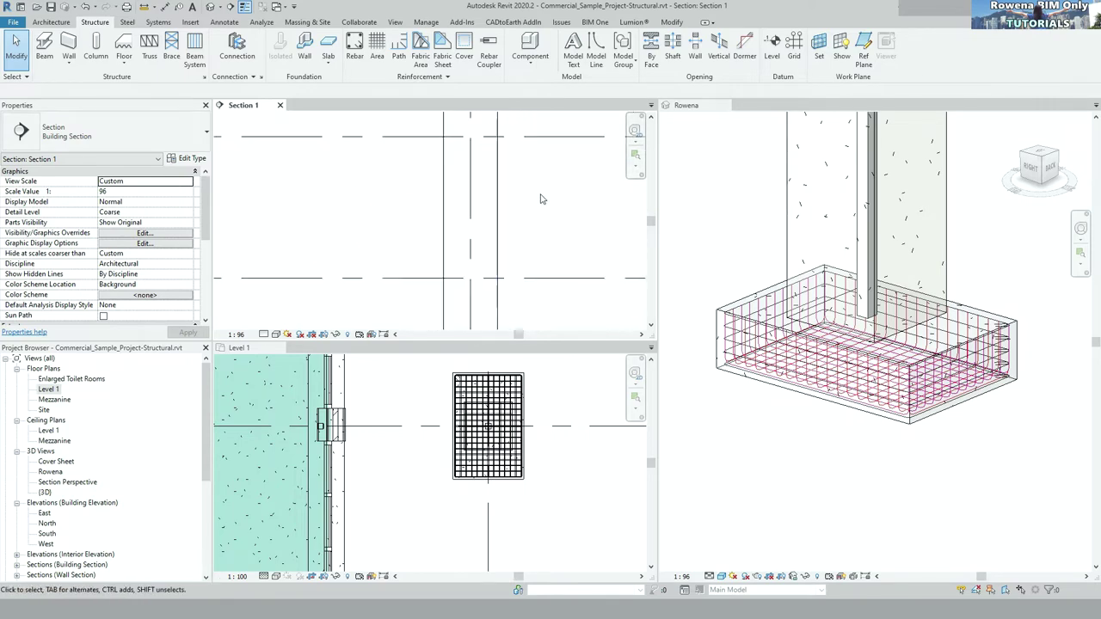
- Restart the Rebar tool, pick the straight M_00 shape, then cancel the placement
{"action": "left_click", "coordinate": [355, 52]}
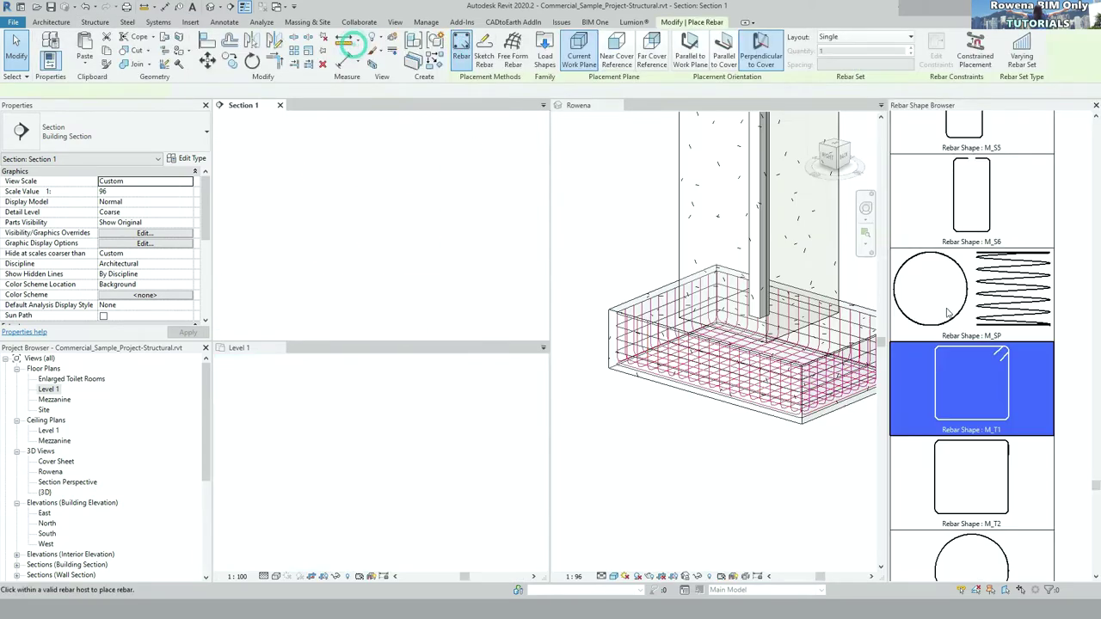
{"action": "scroll", "coordinate": [922, 304], "scroll_direction": "up", "scroll_amount": 3}
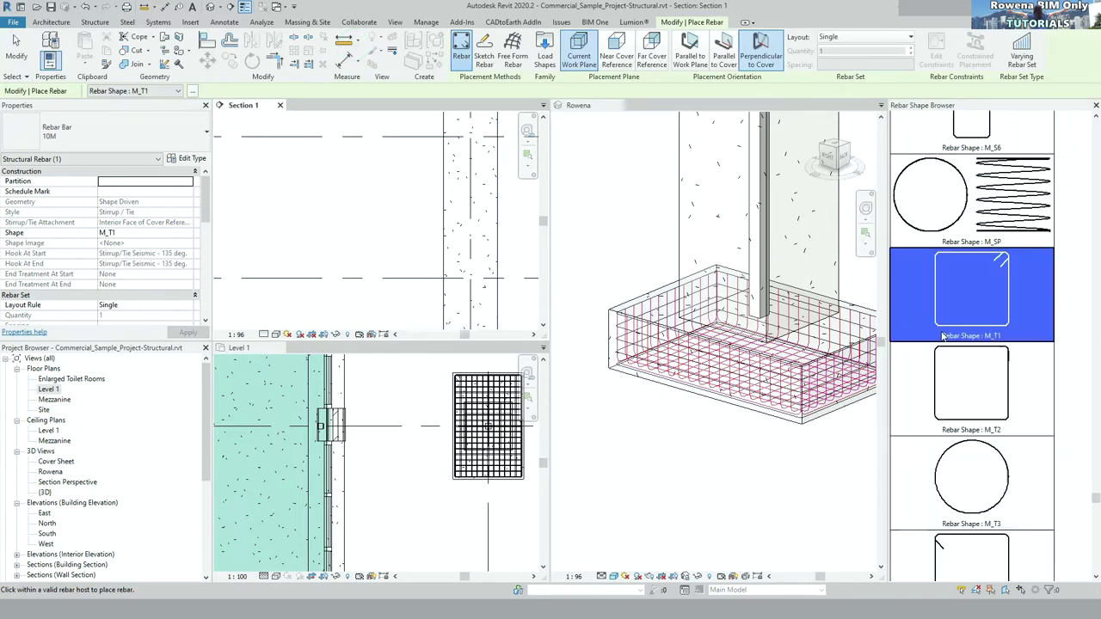
{"action": "scroll", "coordinate": [938, 288], "scroll_direction": "up", "scroll_amount": 3}
{"action": "scroll", "coordinate": [955, 271], "scroll_direction": "up", "scroll_amount": 3}
{"action": "scroll", "coordinate": [969, 260], "scroll_direction": "up", "scroll_amount": 3}
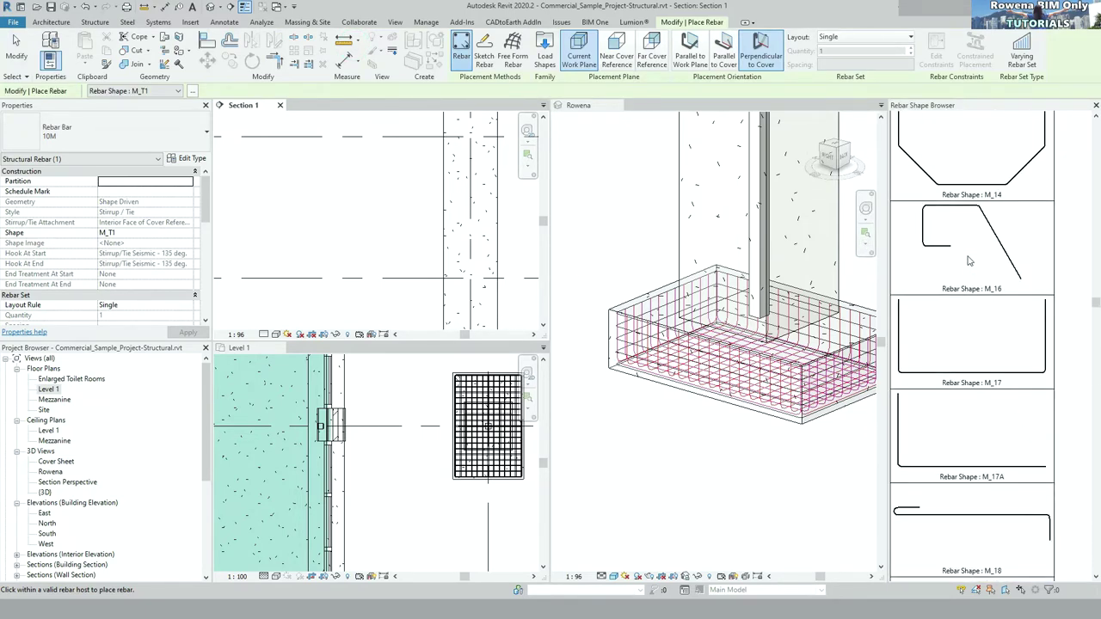
{"action": "scroll", "coordinate": [969, 260], "scroll_direction": "up", "scroll_amount": 3}
{"action": "scroll", "coordinate": [969, 261], "scroll_direction": "up", "scroll_amount": 3}
{"action": "scroll", "coordinate": [969, 261], "scroll_direction": "up", "scroll_amount": 3}
{"action": "scroll", "coordinate": [968, 260], "scroll_direction": "up", "scroll_amount": 1}
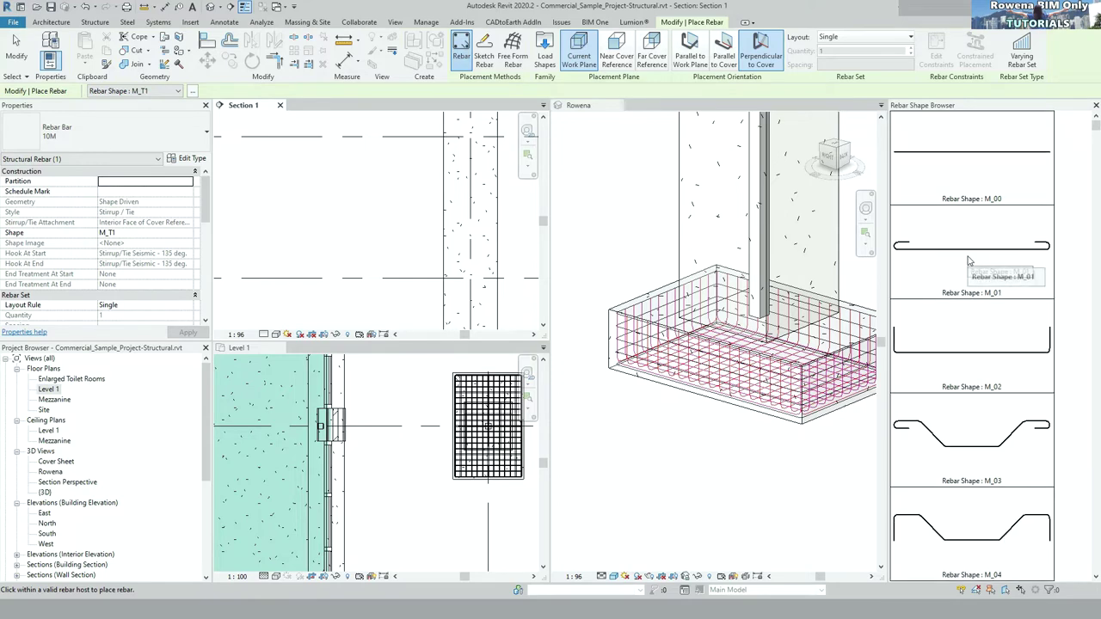
{"action": "left_click", "coordinate": [955, 160]}
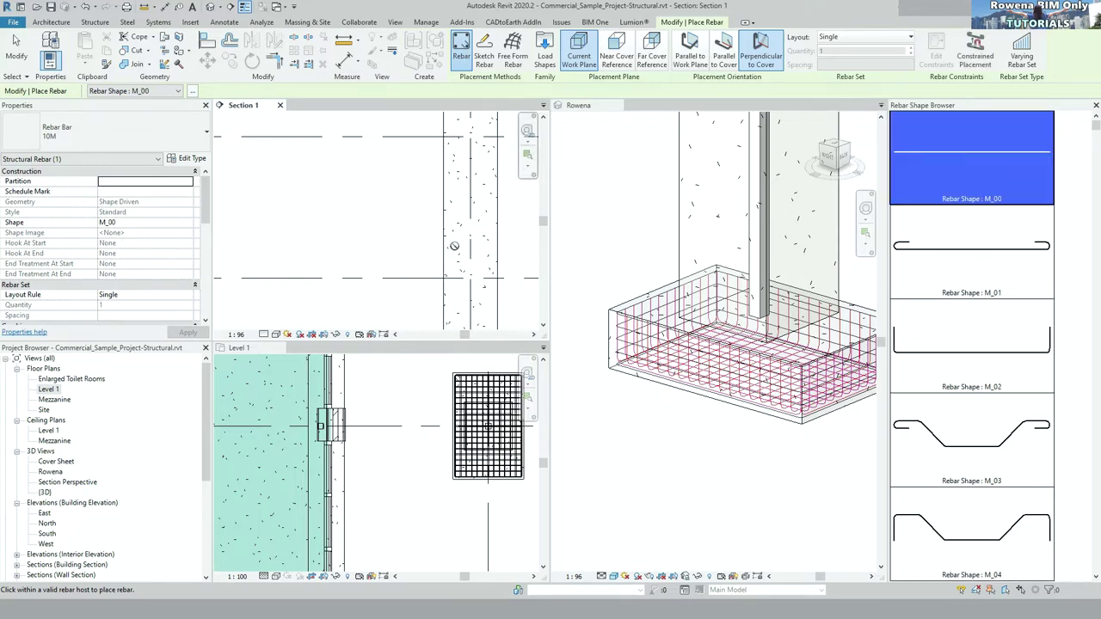
{"action": "key", "text": "Escape"}
{"action": "scroll", "coordinate": [476, 451], "scroll_direction": "up", "scroll_amount": 3}
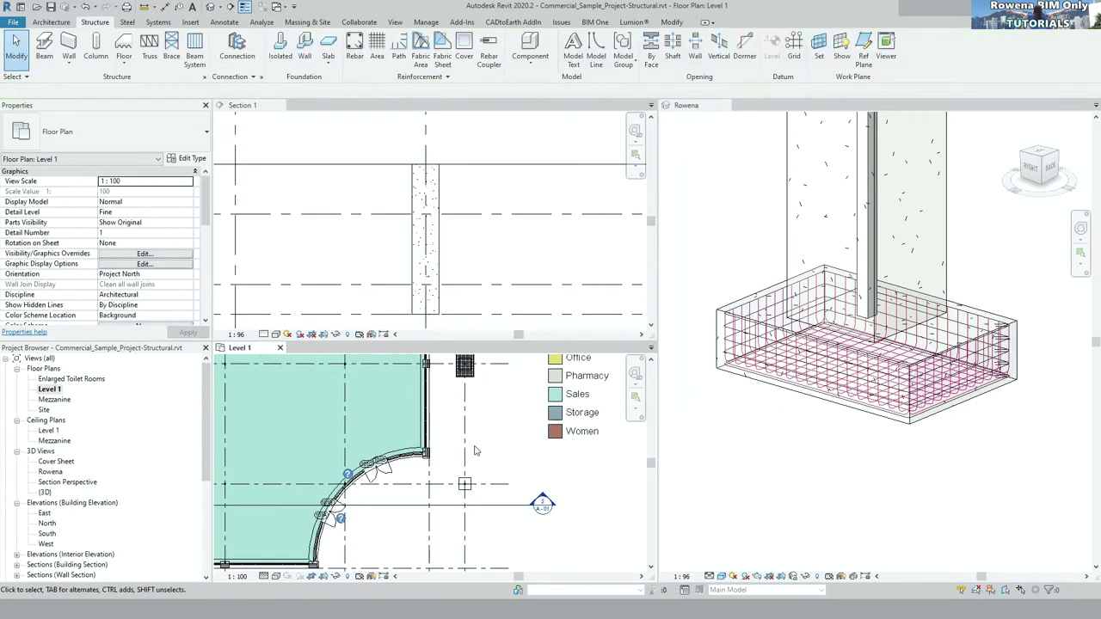
- Delete the existing rectangular column
{"action": "scroll", "coordinate": [465, 379], "scroll_direction": "up", "scroll_amount": 3}
{"action": "scroll", "coordinate": [444, 386], "scroll_direction": "up", "scroll_amount": 3}
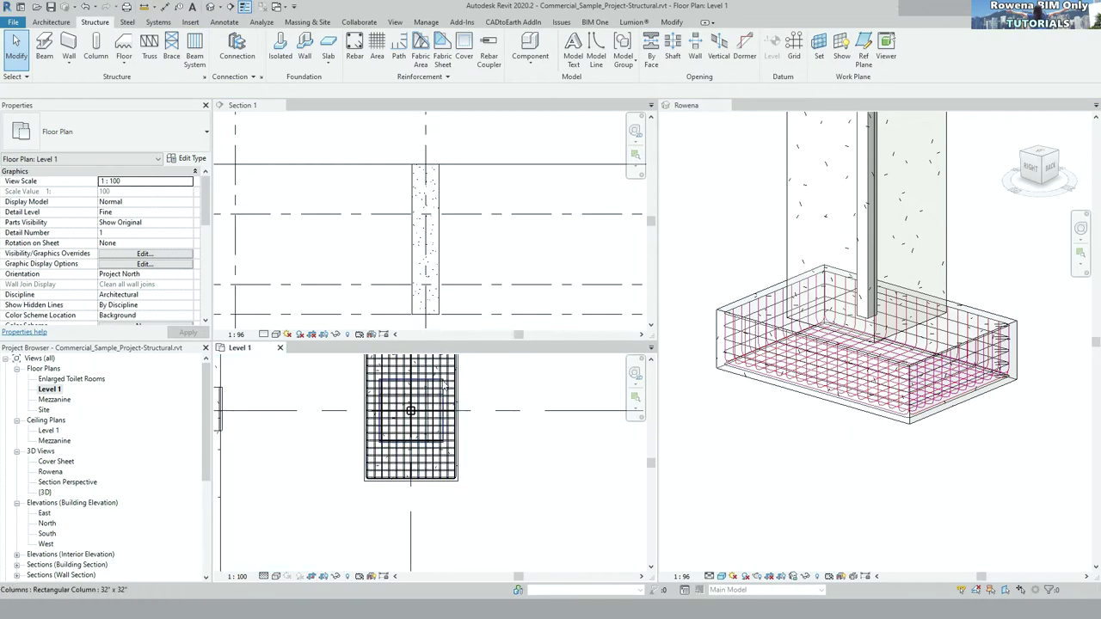
{"action": "left_click", "coordinate": [445, 387]}
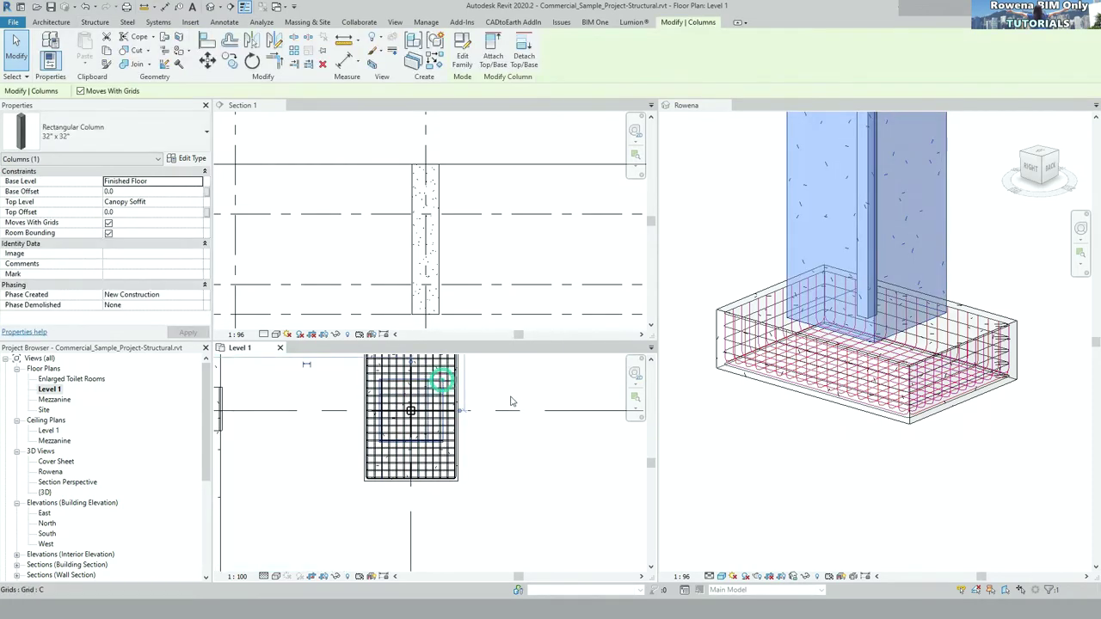
{"action": "left_click", "coordinate": [323, 67]}
- Start a structural column and confirm only the HSS4X4X1/4 type is loaded
{"action": "left_click", "coordinate": [100, 65]}
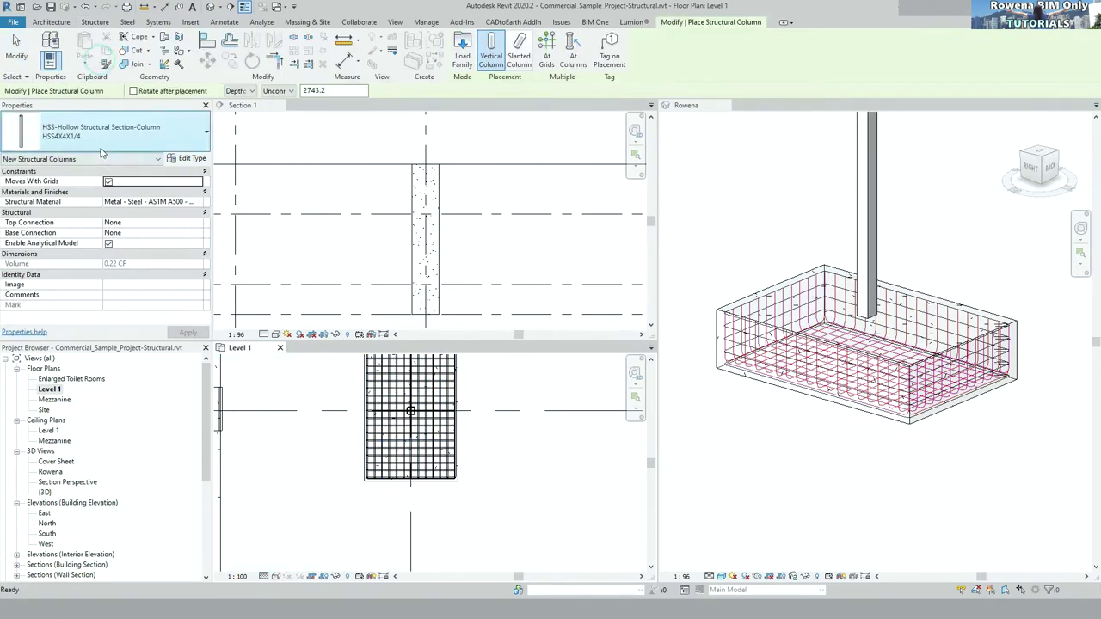
{"action": "left_click", "coordinate": [101, 137]}
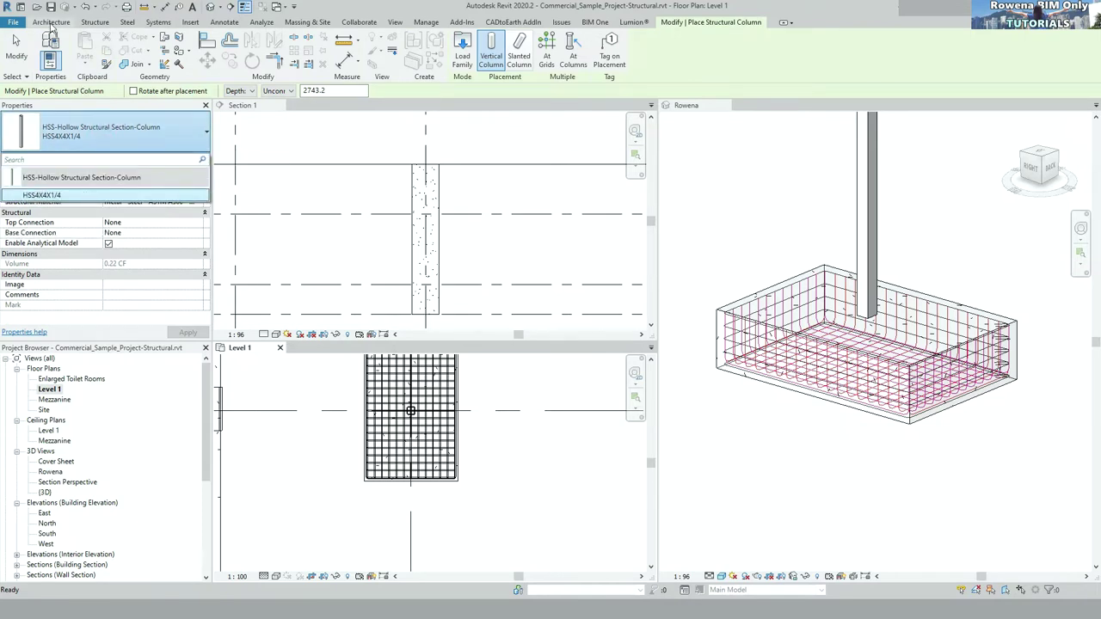
{"action": "left_click", "coordinate": [51, 23]}
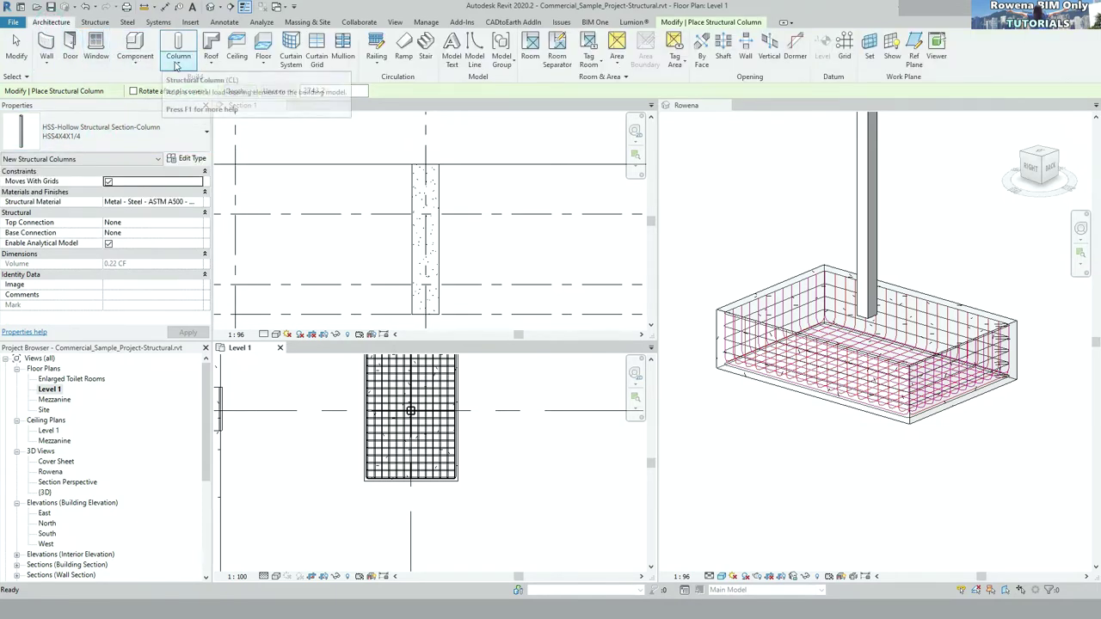
{"action": "left_click", "coordinate": [95, 22]}
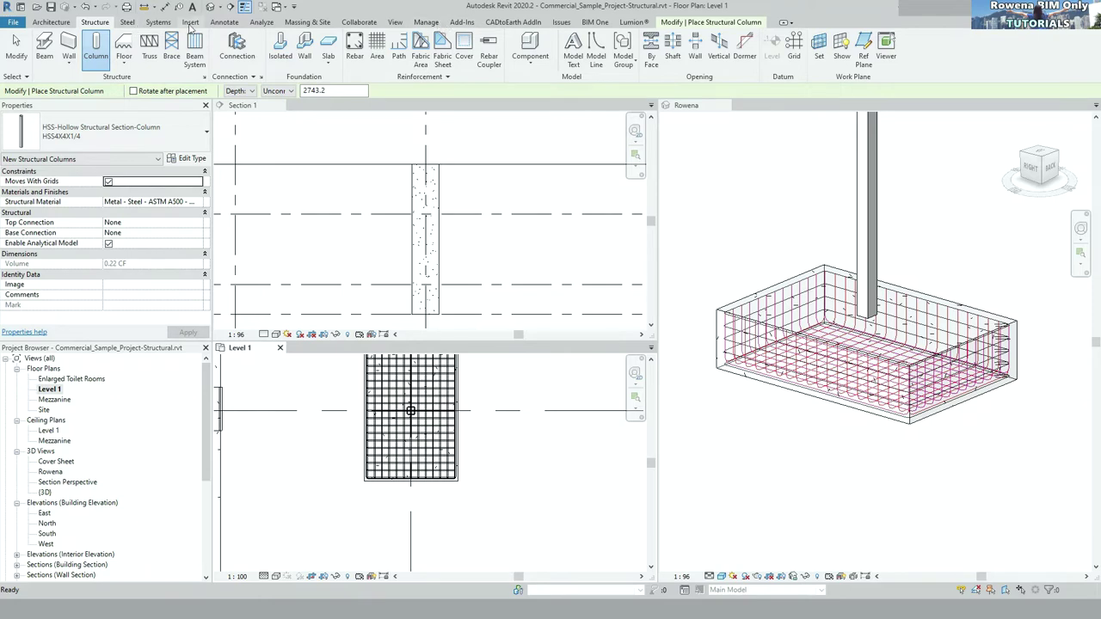
- Load M_Concrete-Square-Column.rfa from the US Metric Structural Columns > Concrete library folder
{"action": "left_click", "coordinate": [190, 22]}
{"action": "left_click", "coordinate": [472, 48]}
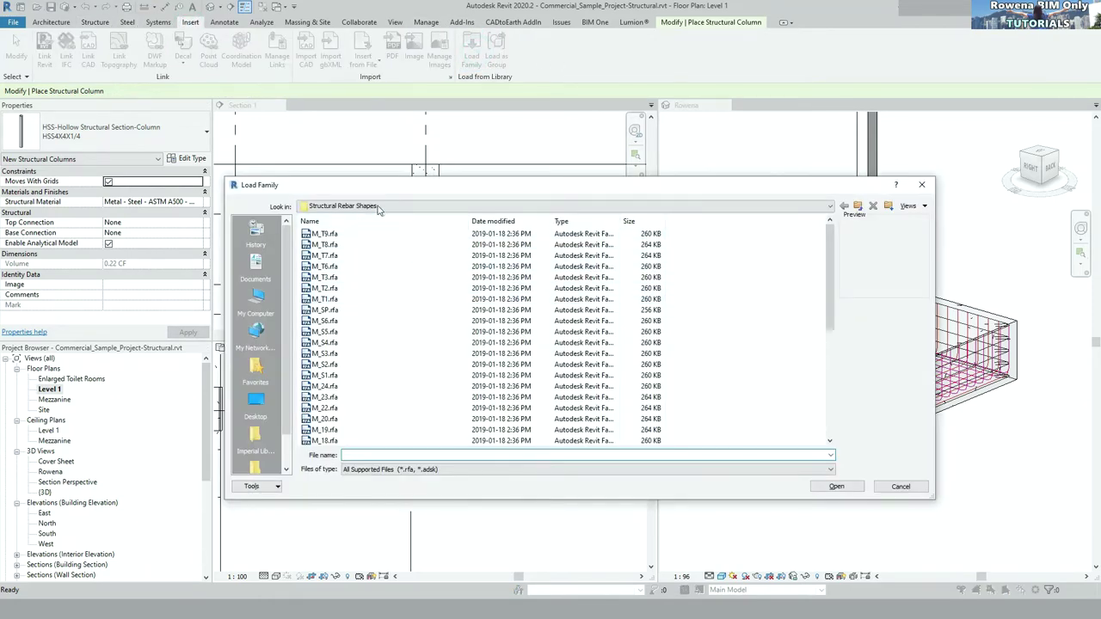
{"action": "left_click", "coordinate": [378, 208]}
{"action": "left_click", "coordinate": [384, 288]}
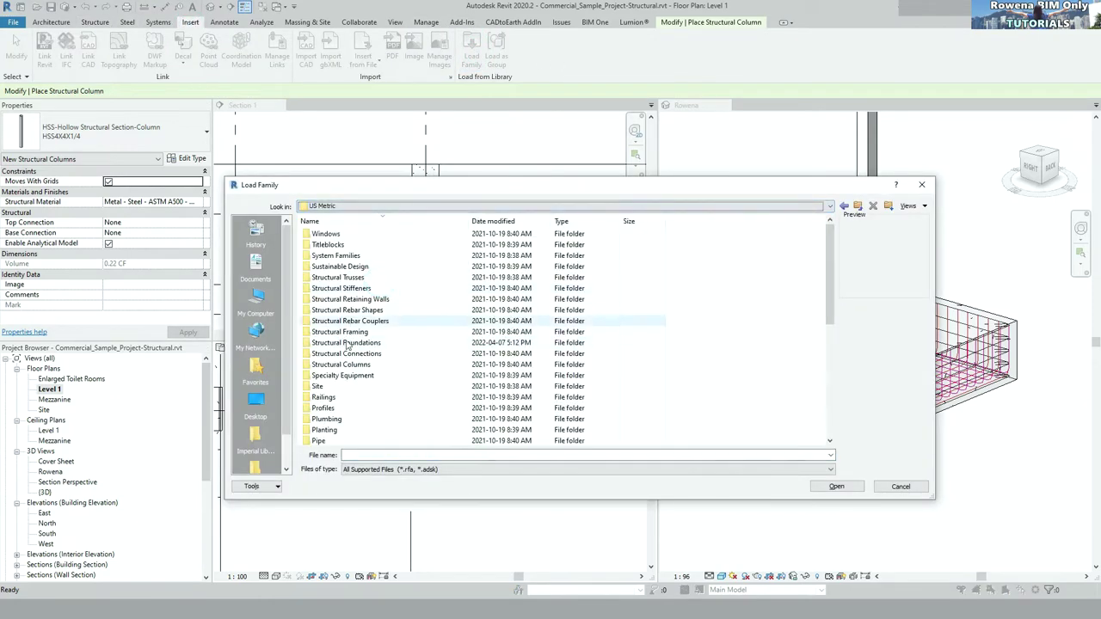
{"action": "double_click", "coordinate": [348, 364]}
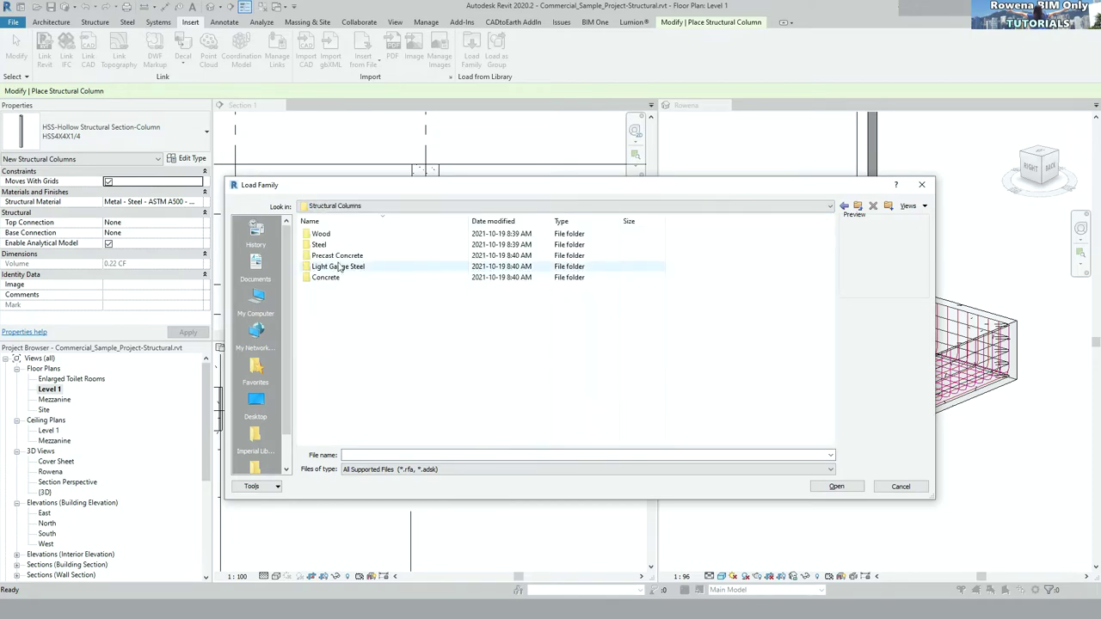
{"action": "double_click", "coordinate": [327, 278]}
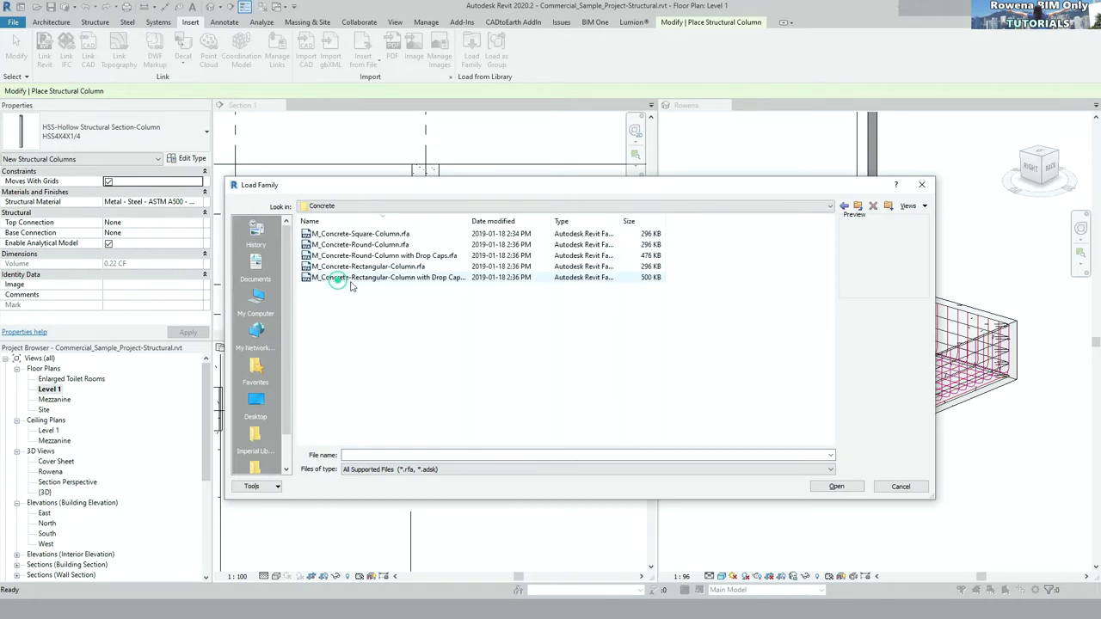
{"action": "double_click", "coordinate": [357, 234]}
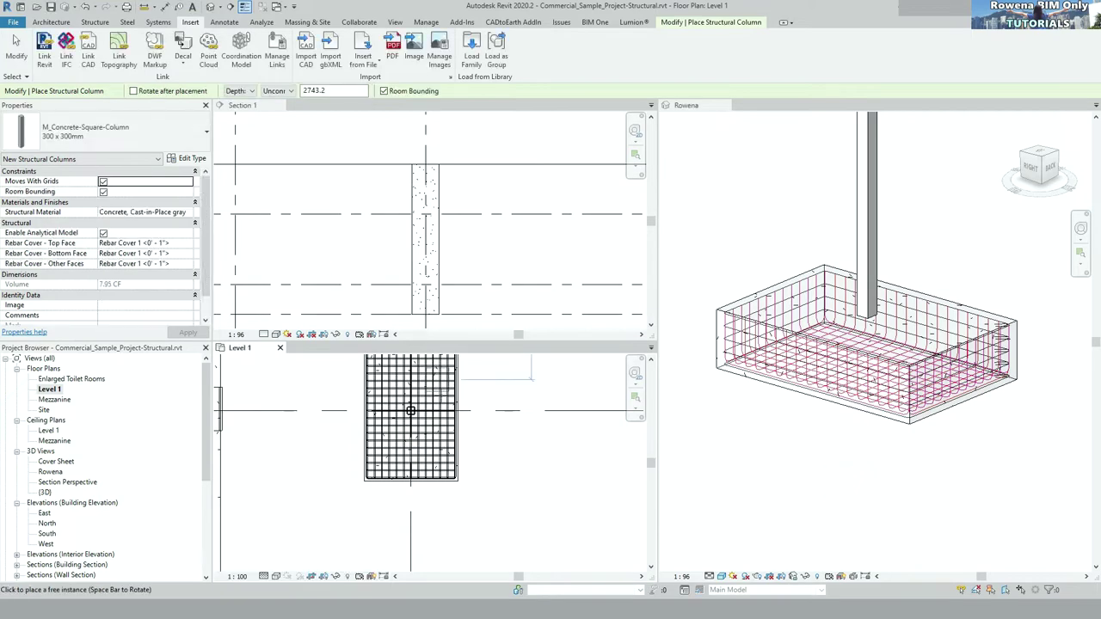
- Place the 300 x 300mm concrete square column at grid intersection C-6.5 in Level 1
{"action": "scroll", "coordinate": [412, 409], "scroll_direction": "up", "scroll_amount": 2}
{"action": "scroll", "coordinate": [413, 402], "scroll_direction": "up", "scroll_amount": 2}
{"action": "scroll", "coordinate": [414, 397], "scroll_direction": "up", "scroll_amount": 2}
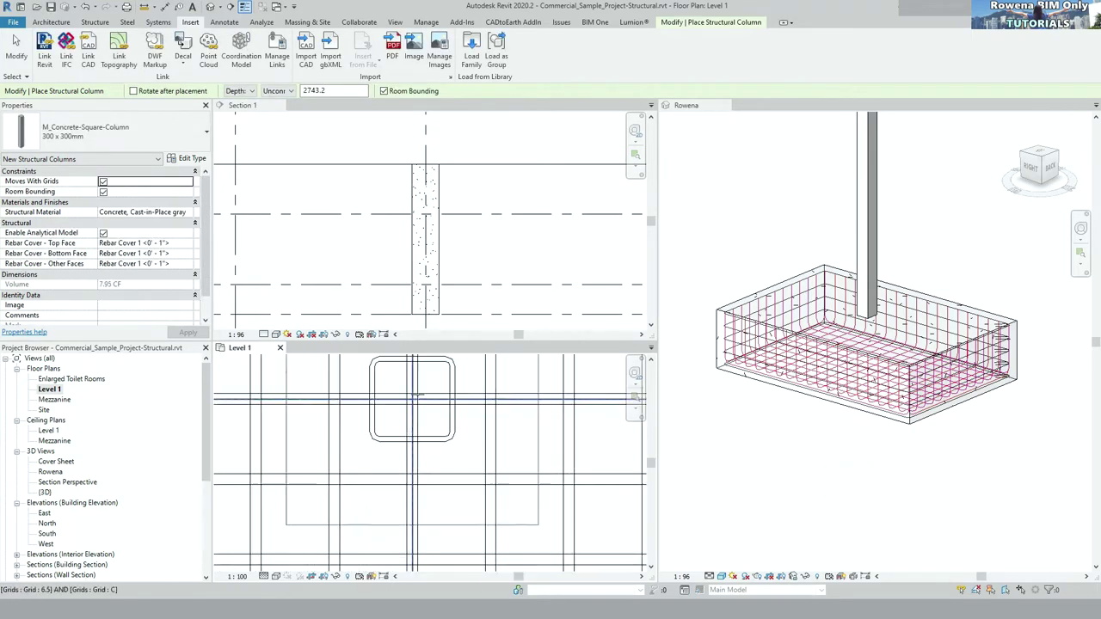
{"action": "scroll", "coordinate": [414, 396], "scroll_direction": "up", "scroll_amount": 1}
{"action": "left_click", "coordinate": [413, 396]}
{"action": "scroll", "coordinate": [414, 397], "scroll_direction": "down", "scroll_amount": 2}
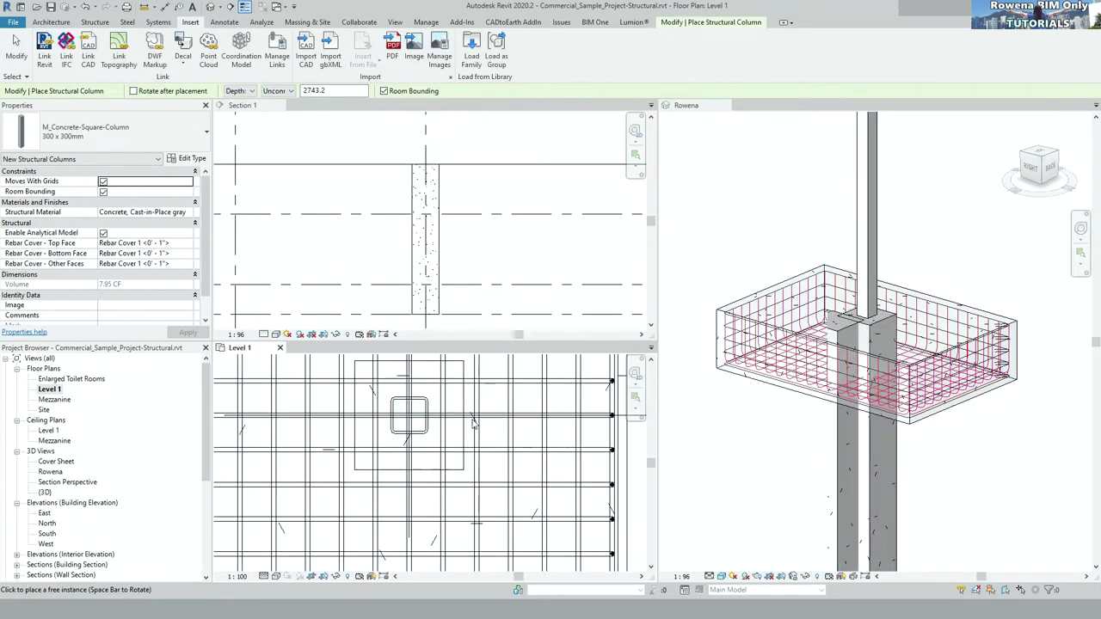
{"action": "key", "text": "Escape"}
- Start an aligned dimension across the existing rectangular column, then cancel it
{"action": "scroll", "coordinate": [472, 368], "scroll_direction": "up", "scroll_amount": 2}
{"action": "scroll", "coordinate": [472, 368], "scroll_direction": "down", "scroll_amount": 3}
{"action": "scroll", "coordinate": [472, 369], "scroll_direction": "down", "scroll_amount": 2}
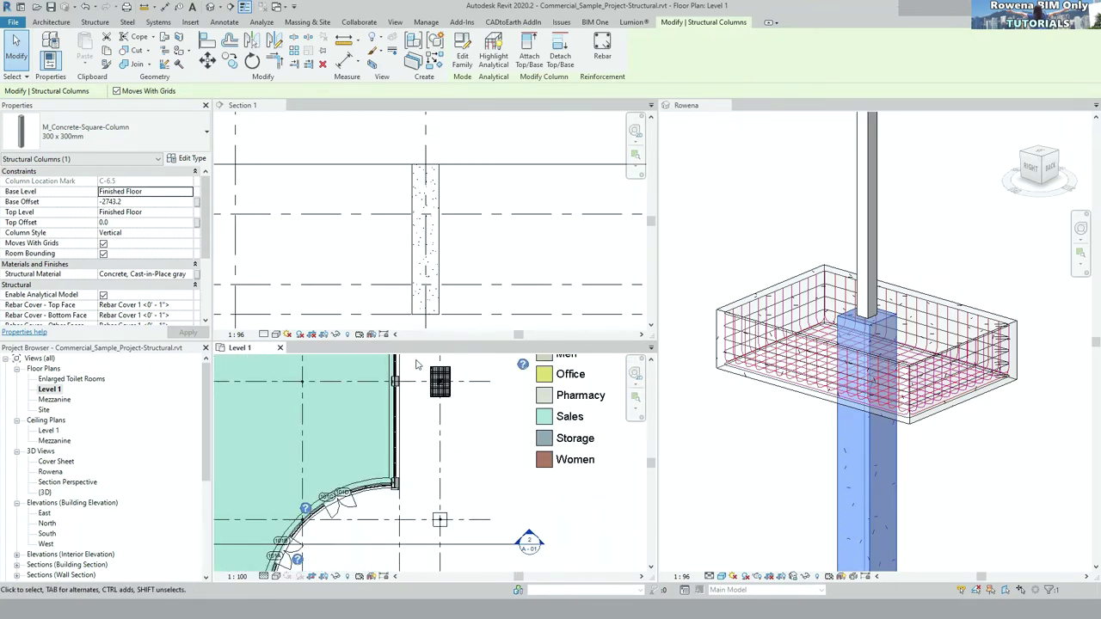
{"action": "scroll", "coordinate": [439, 413], "scroll_direction": "up", "scroll_amount": 3}
{"action": "key", "text": "Escape"}
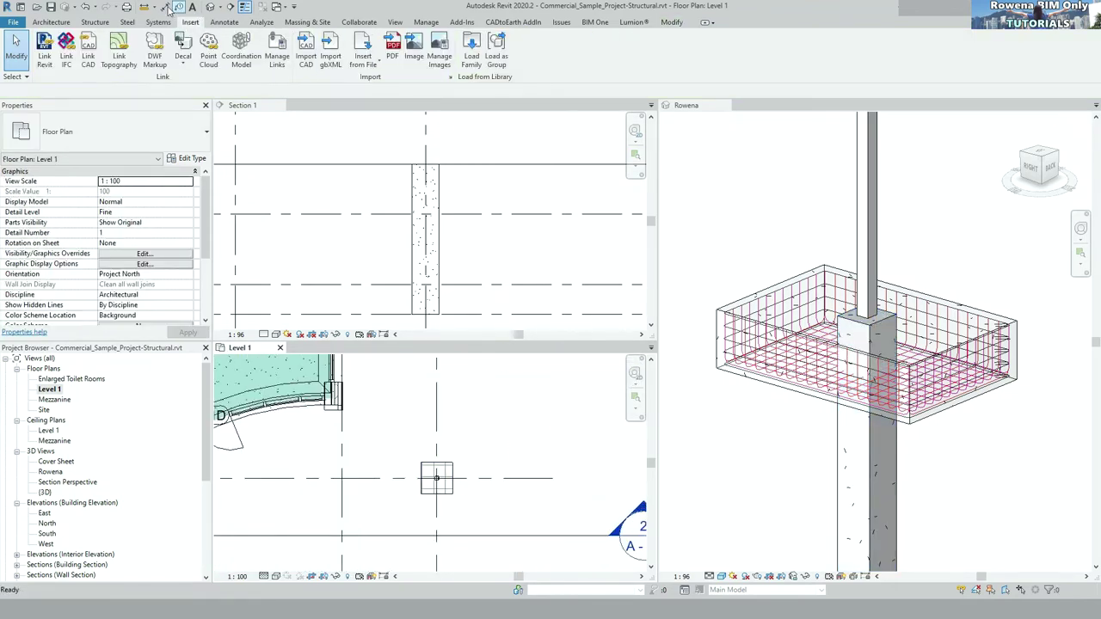
{"action": "left_click", "coordinate": [169, 7]}
{"action": "scroll", "coordinate": [430, 435], "scroll_direction": "up", "scroll_amount": 3}
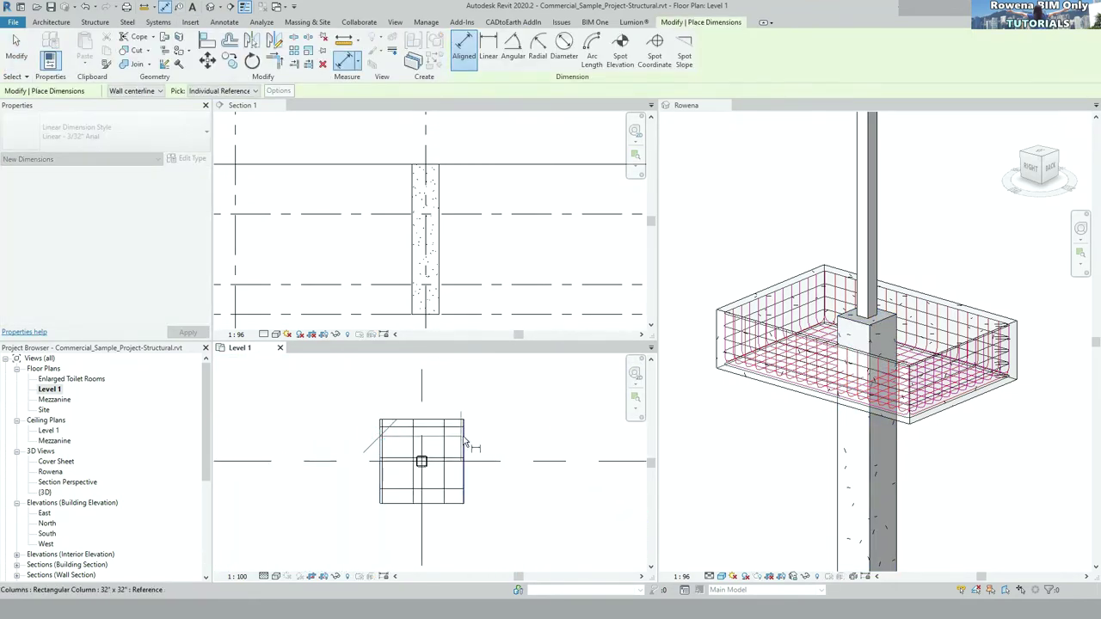
{"action": "left_click", "coordinate": [465, 442]}
{"action": "key", "text": "Escape"}
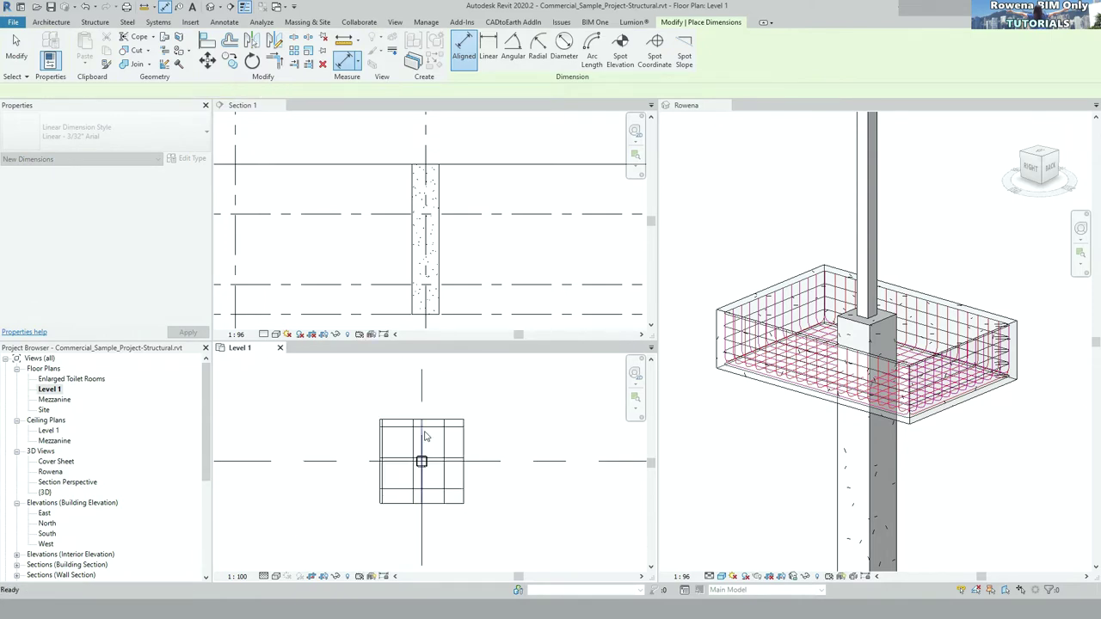
{"action": "key", "text": "Escape"}
- Select the existing rectangular column to inspect it, then deselect it
{"action": "left_click", "coordinate": [406, 421]}
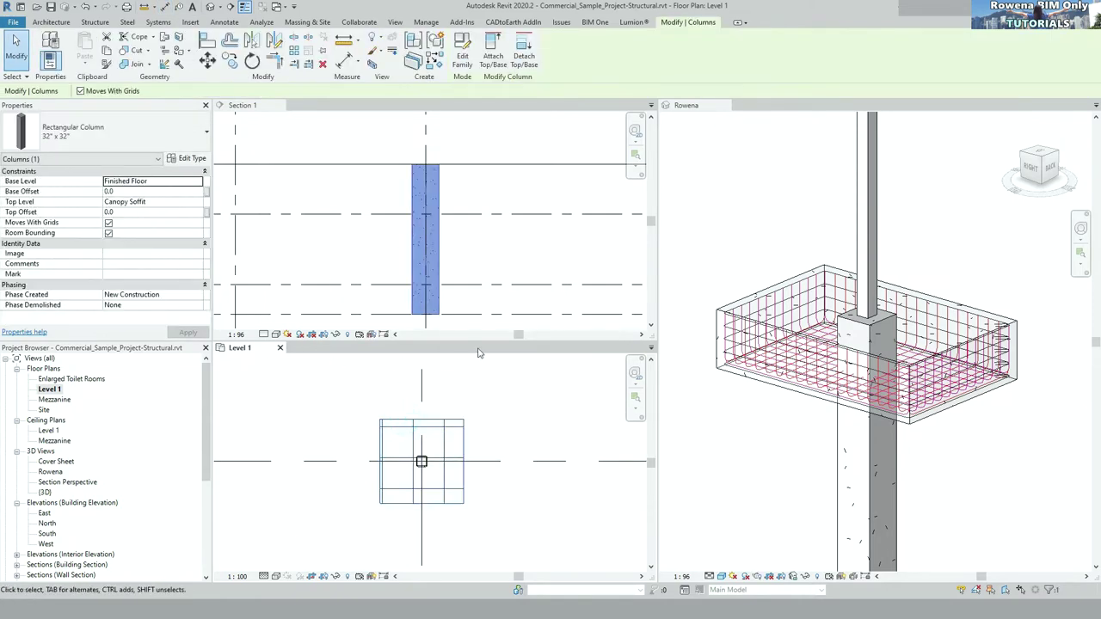
{"action": "scroll", "coordinate": [474, 284], "scroll_direction": "down", "scroll_amount": 3}
{"action": "key", "text": "Escape"}
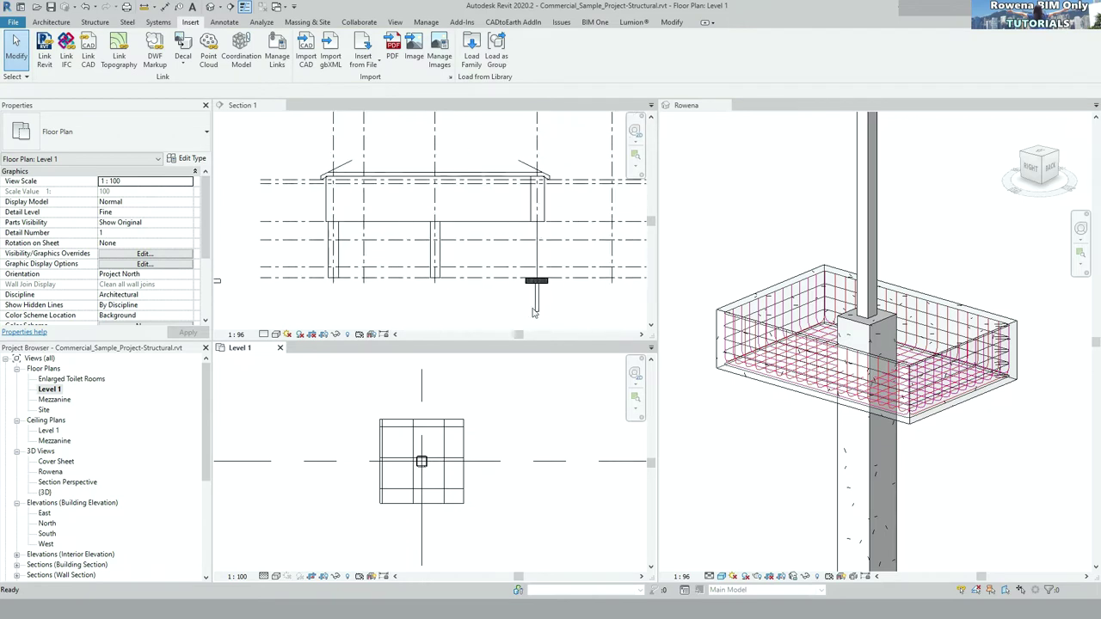
- Select the new concrete column in Section 1 after reviewing its base level options
{"action": "left_click", "coordinate": [534, 311]}
{"action": "left_click", "coordinate": [537, 303]}
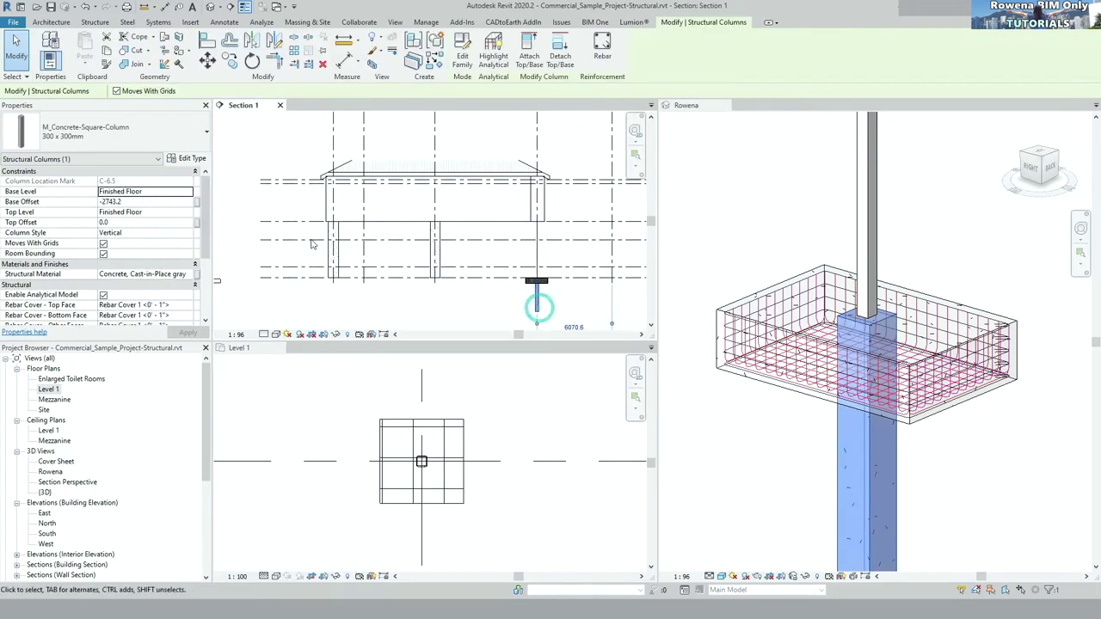
{"action": "left_click", "coordinate": [189, 192]}
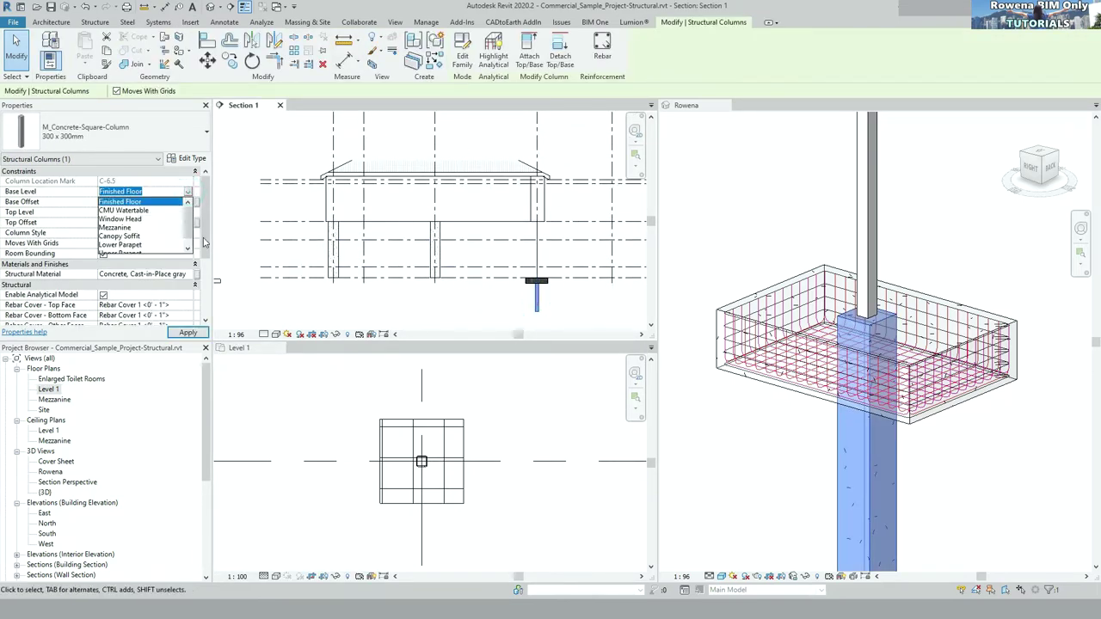
{"action": "left_click", "coordinate": [495, 467]}
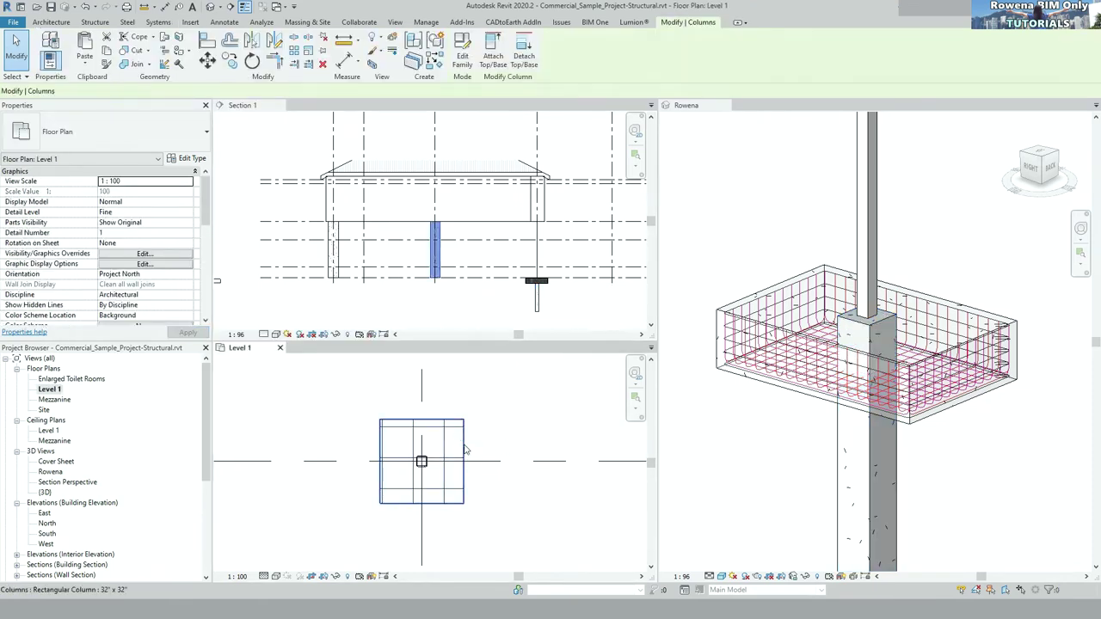
{"action": "left_click", "coordinate": [463, 446]}
{"action": "left_click", "coordinate": [468, 267]}
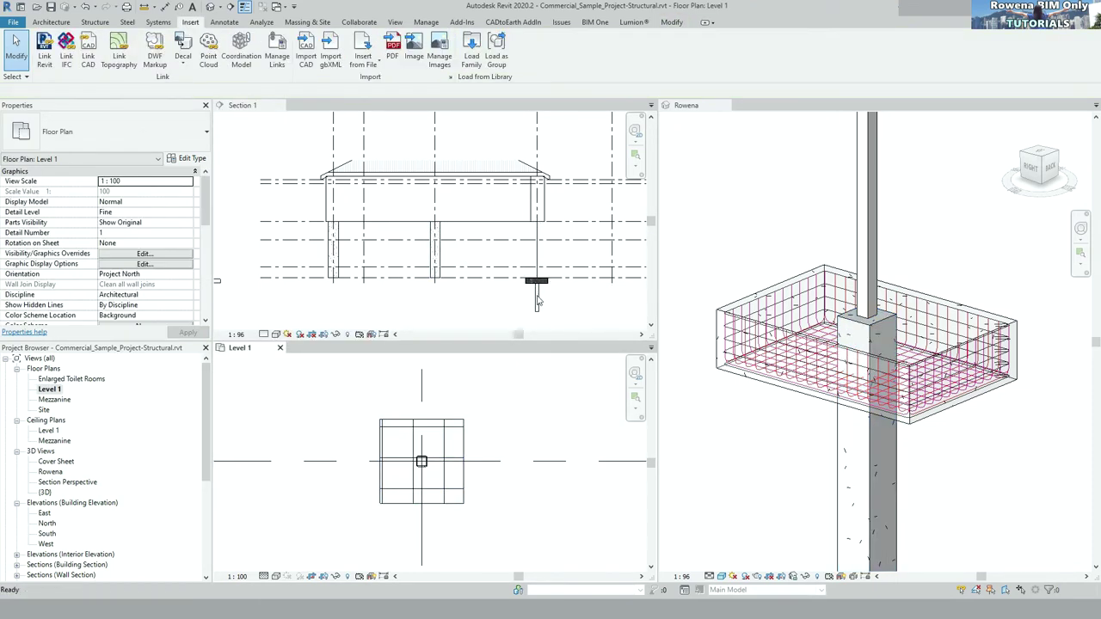
{"action": "left_click", "coordinate": [539, 301]}
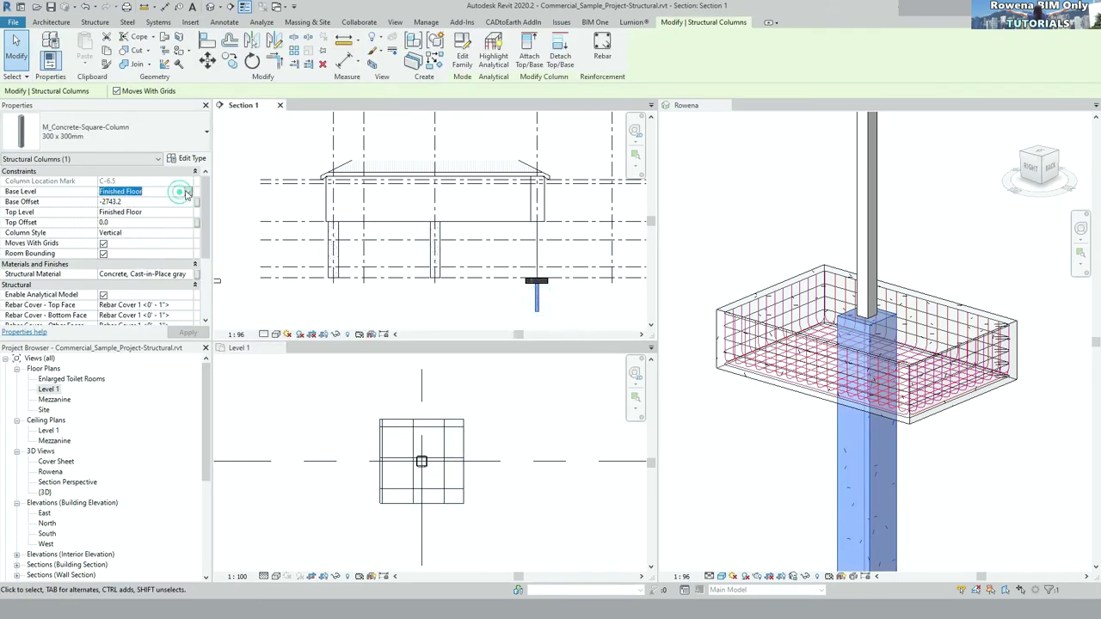
- Set the column's Top Level to Canopy Soffit and Base Offset to 0.0
{"action": "left_click", "coordinate": [170, 214]}
{"action": "left_click", "coordinate": [188, 212]}
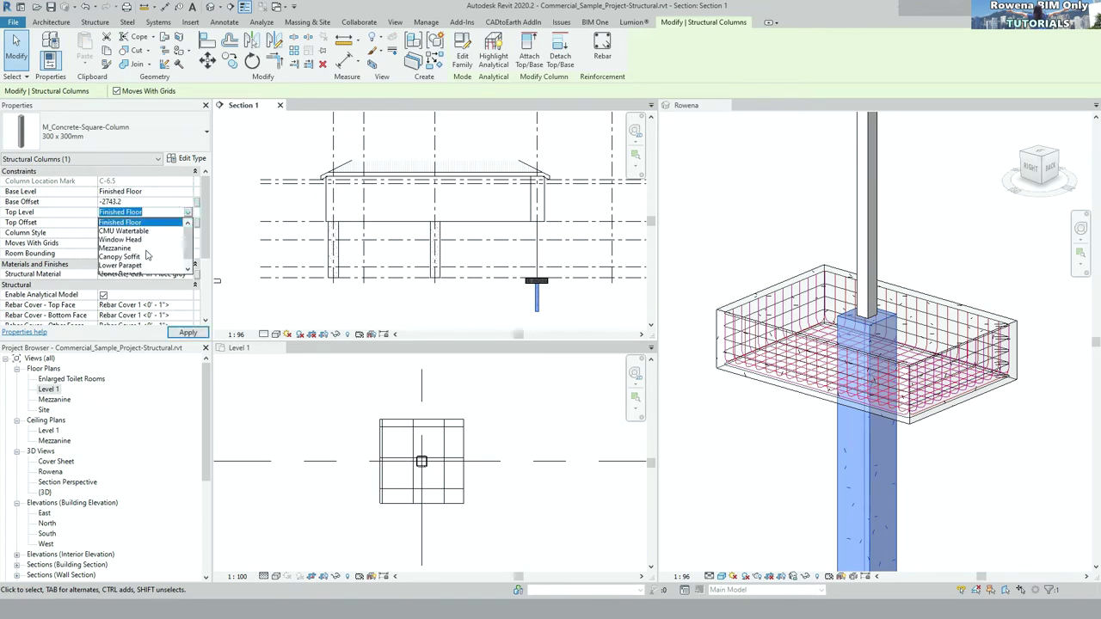
{"action": "left_click", "coordinate": [120, 256]}
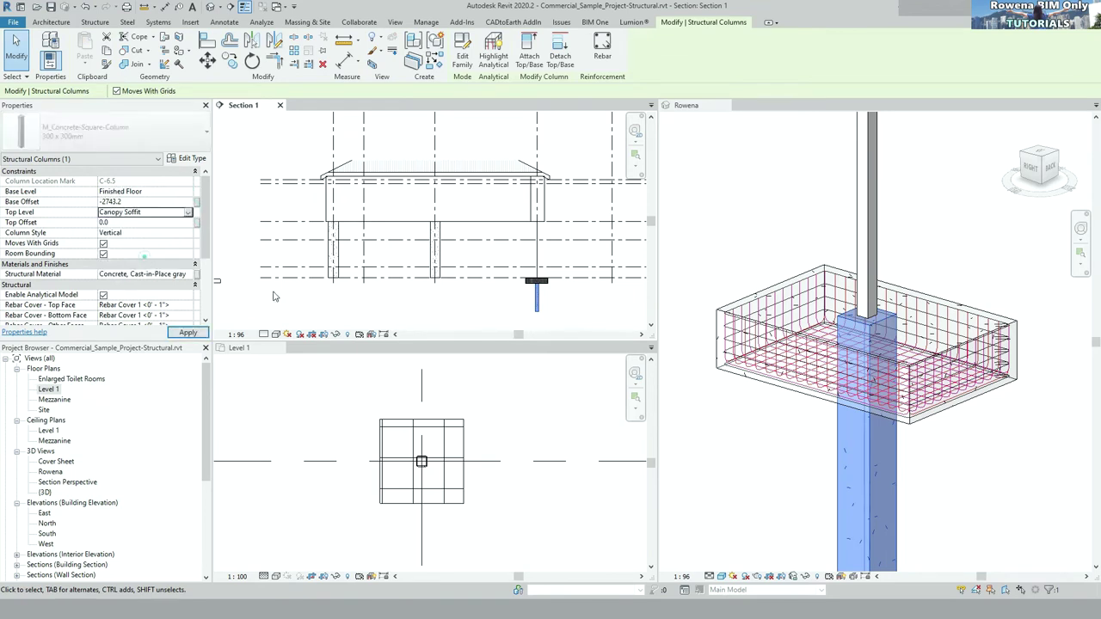
{"action": "left_click", "coordinate": [143, 201]}
{"action": "type", "text": "0"}
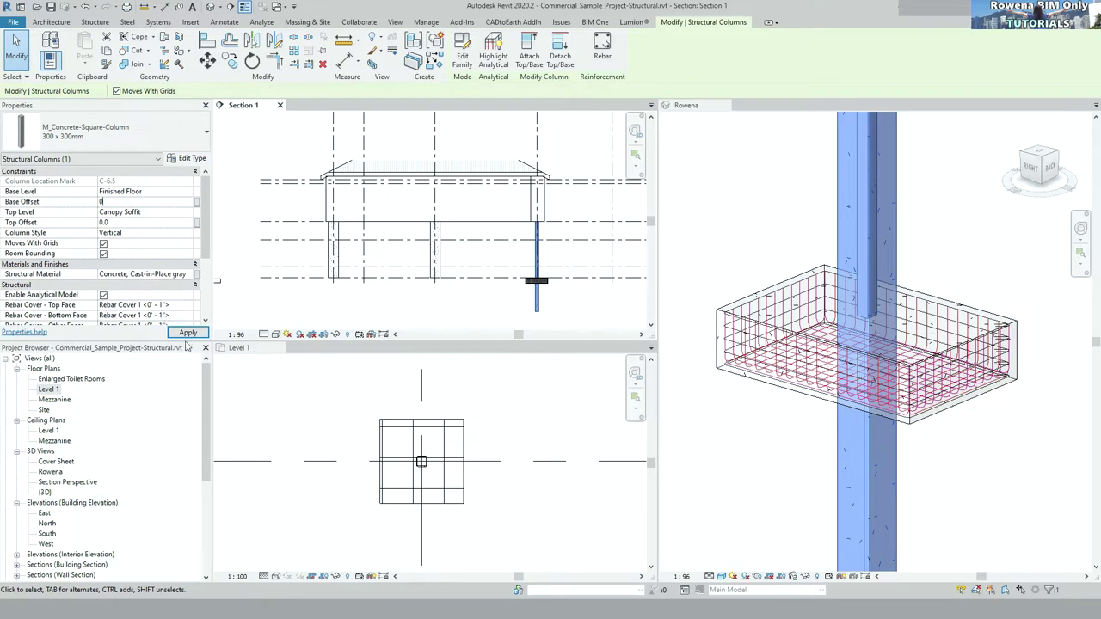
{"action": "left_click", "coordinate": [187, 336]}
{"action": "scroll", "coordinate": [556, 245], "scroll_direction": "up", "scroll_amount": 3}
{"action": "scroll", "coordinate": [559, 258], "scroll_direction": "up", "scroll_amount": 2}
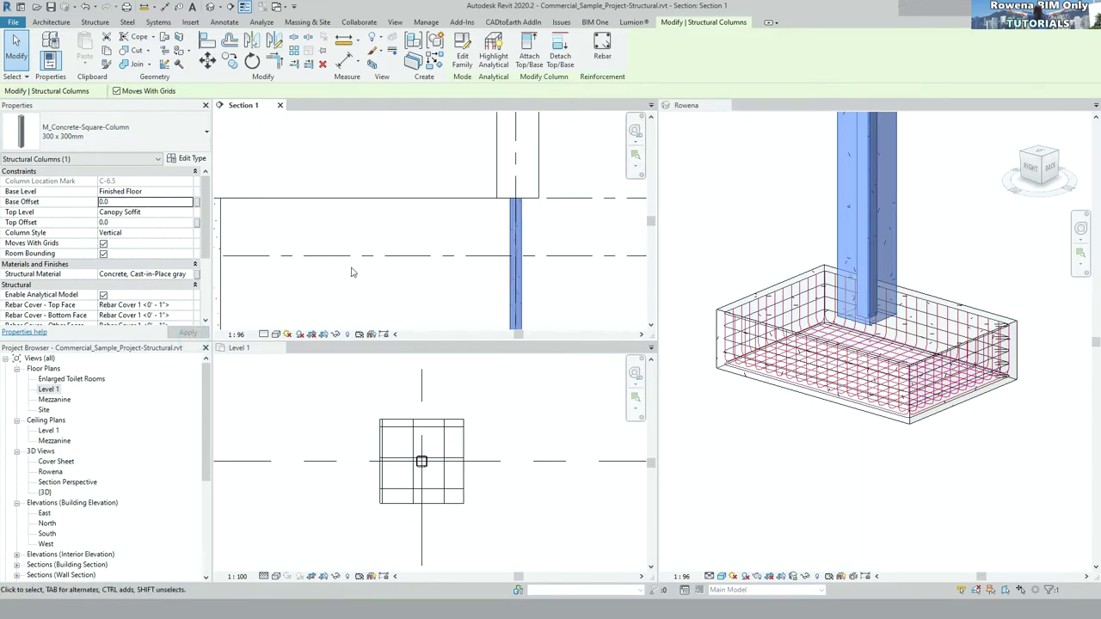
{"action": "left_click", "coordinate": [186, 159]}
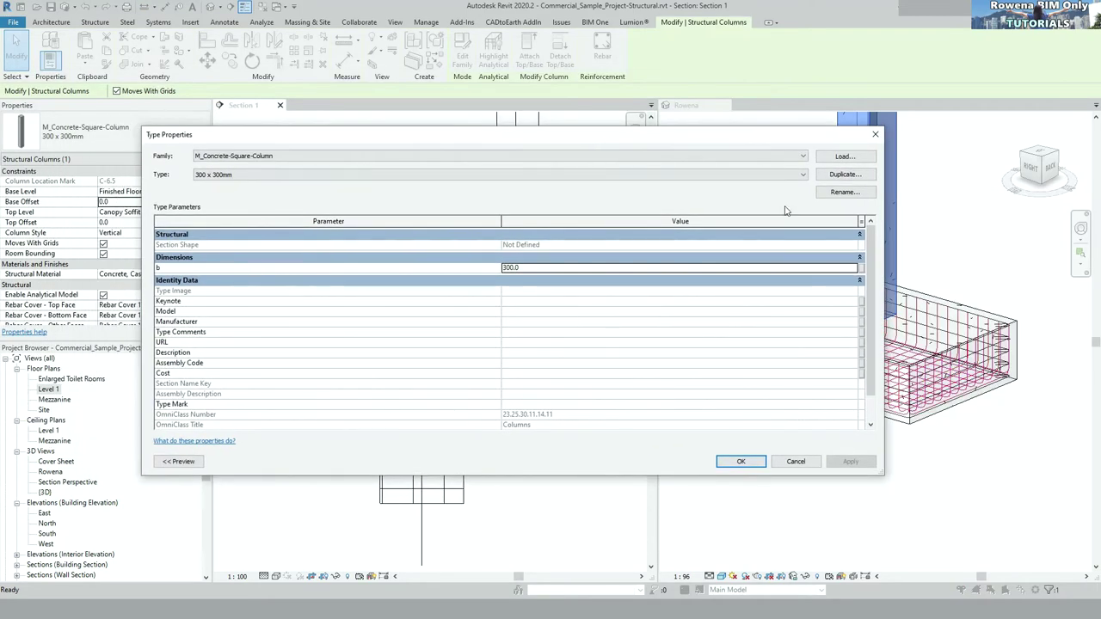
- Duplicate the M_Concrete-Square-Column 300 x 300mm type
{"action": "left_click", "coordinate": [845, 176]}
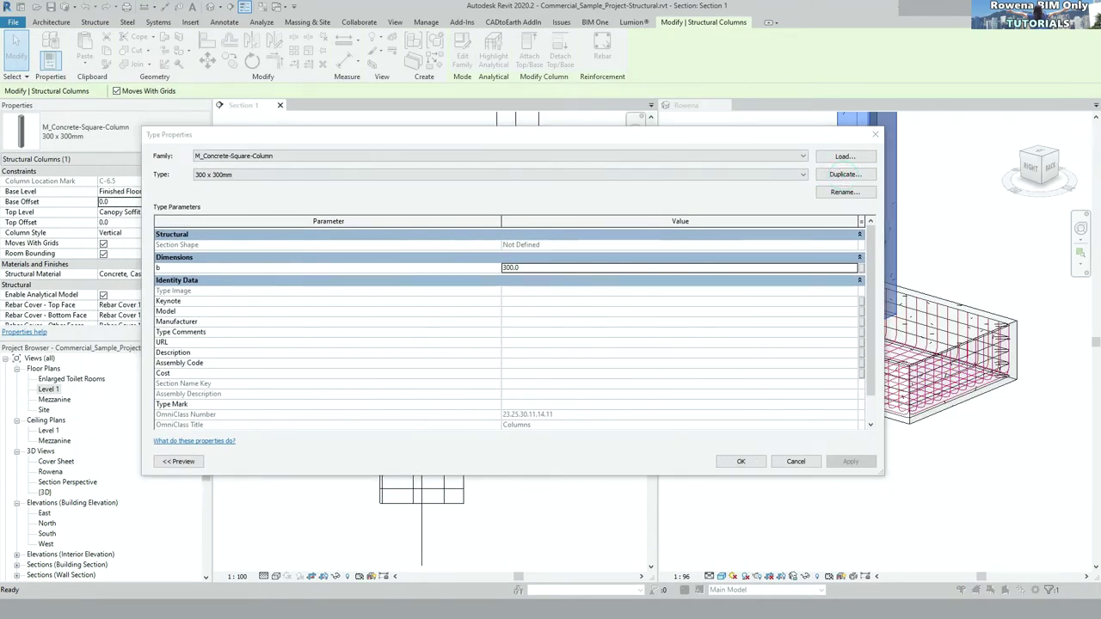
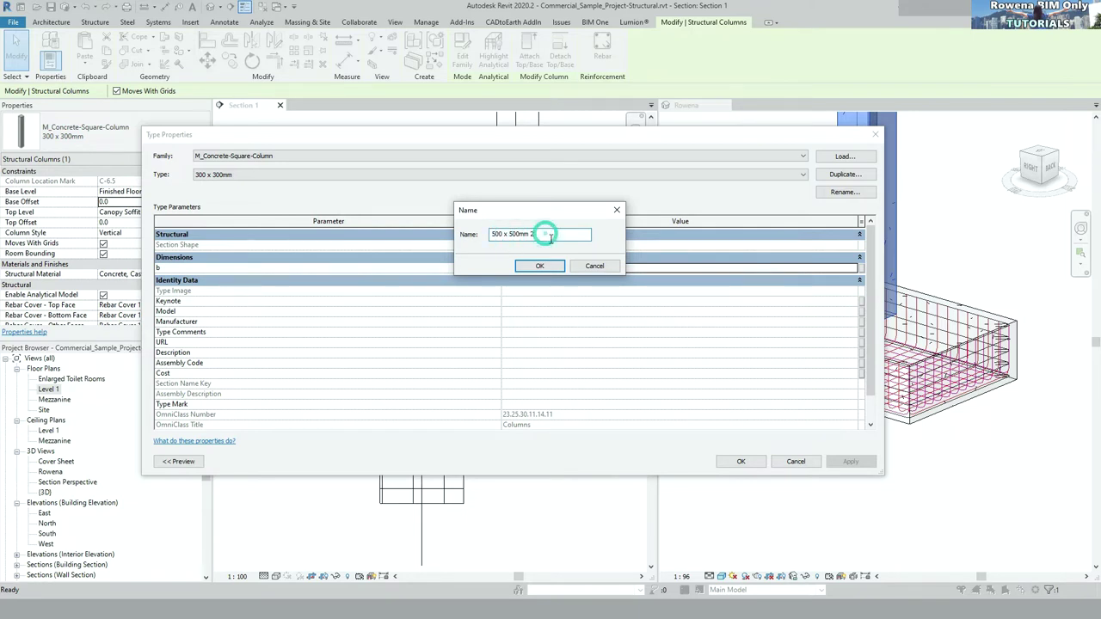
- Duplicate the column type as '500 x 500mm' with its b dimension set to 500
{"action": "left_click", "coordinate": [540, 267]}
{"action": "left_click", "coordinate": [522, 281]}
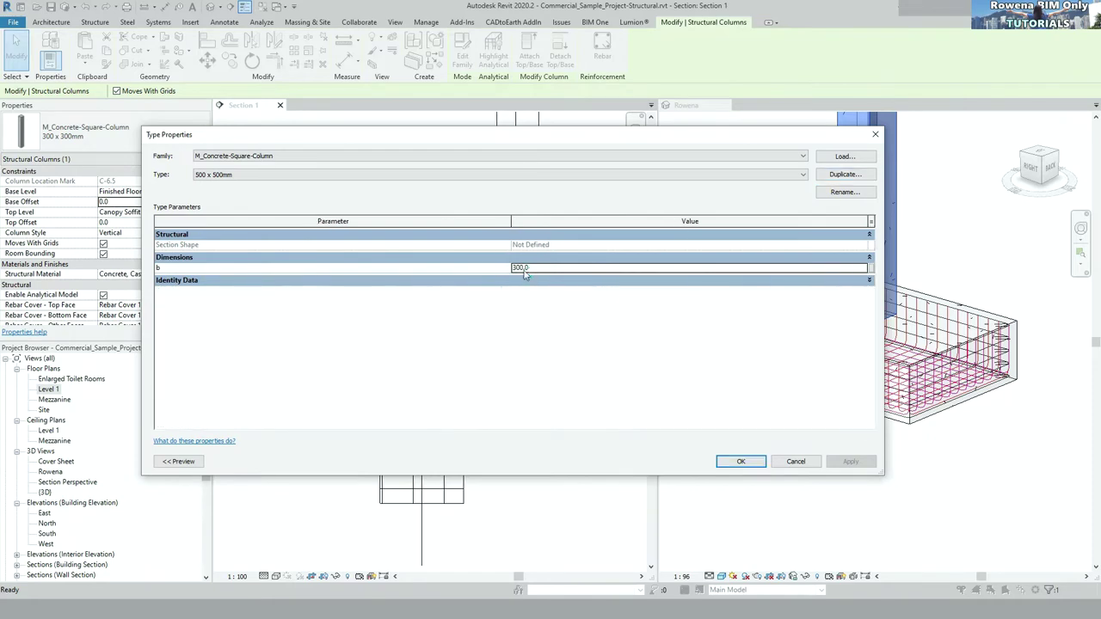
{"action": "left_click", "coordinate": [516, 268]}
{"action": "type", "text": "500"}
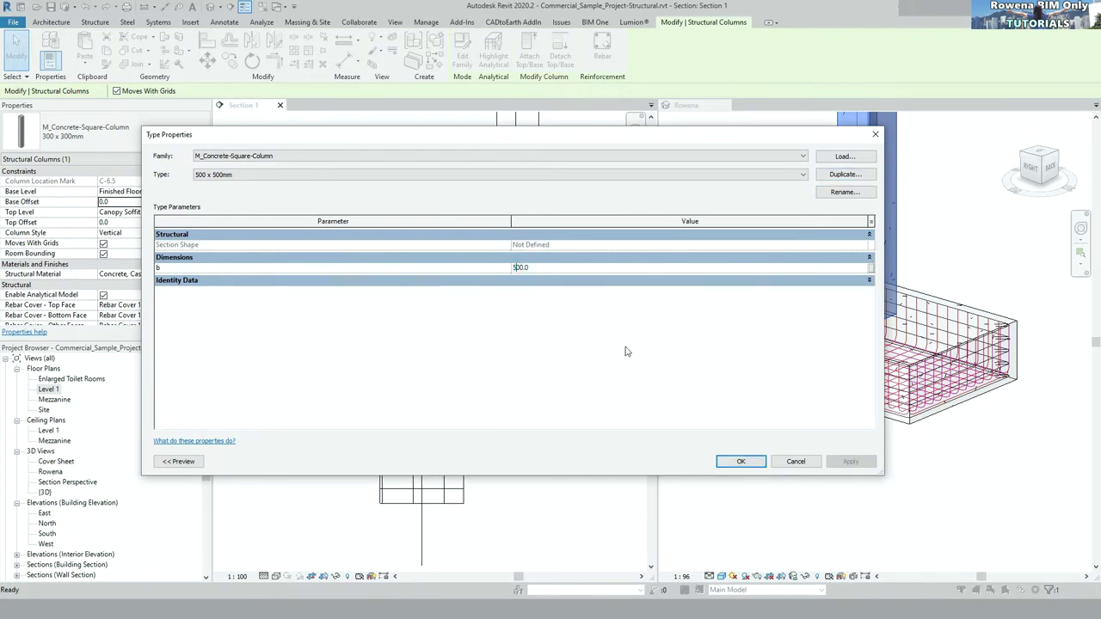
{"action": "left_click", "coordinate": [733, 462]}
{"action": "scroll", "coordinate": [589, 308], "scroll_direction": "down", "scroll_amount": 2}
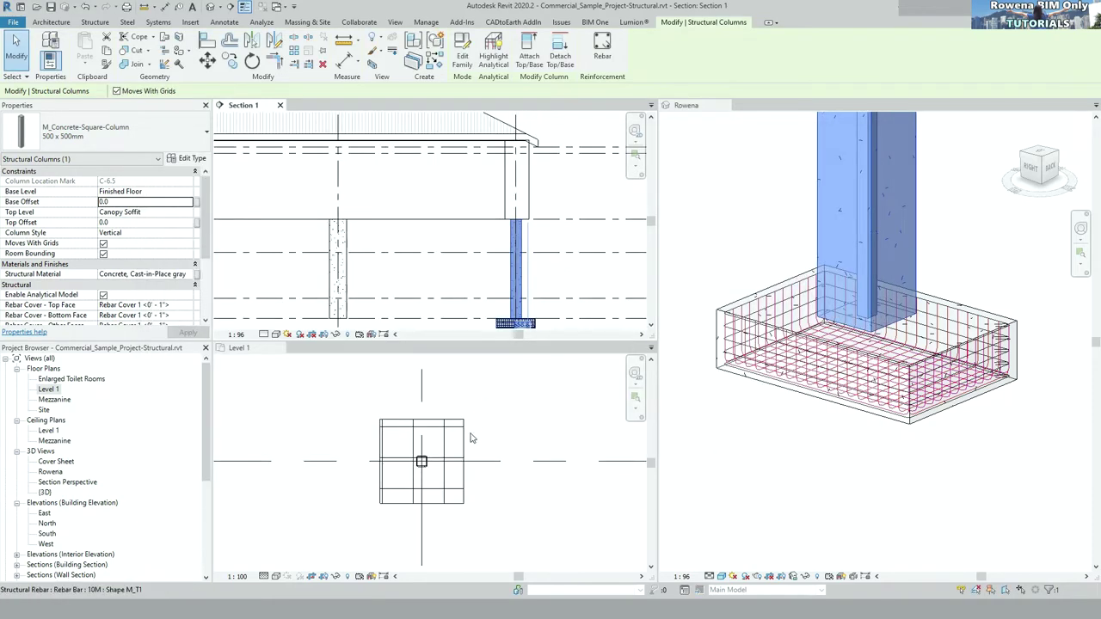
{"action": "scroll", "coordinate": [480, 521], "scroll_direction": "down", "scroll_amount": 2}
{"action": "scroll", "coordinate": [479, 522], "scroll_direction": "down", "scroll_amount": 2}
{"action": "scroll", "coordinate": [479, 521], "scroll_direction": "down", "scroll_amount": 2}
{"action": "scroll", "coordinate": [480, 521], "scroll_direction": "up", "scroll_amount": 2}
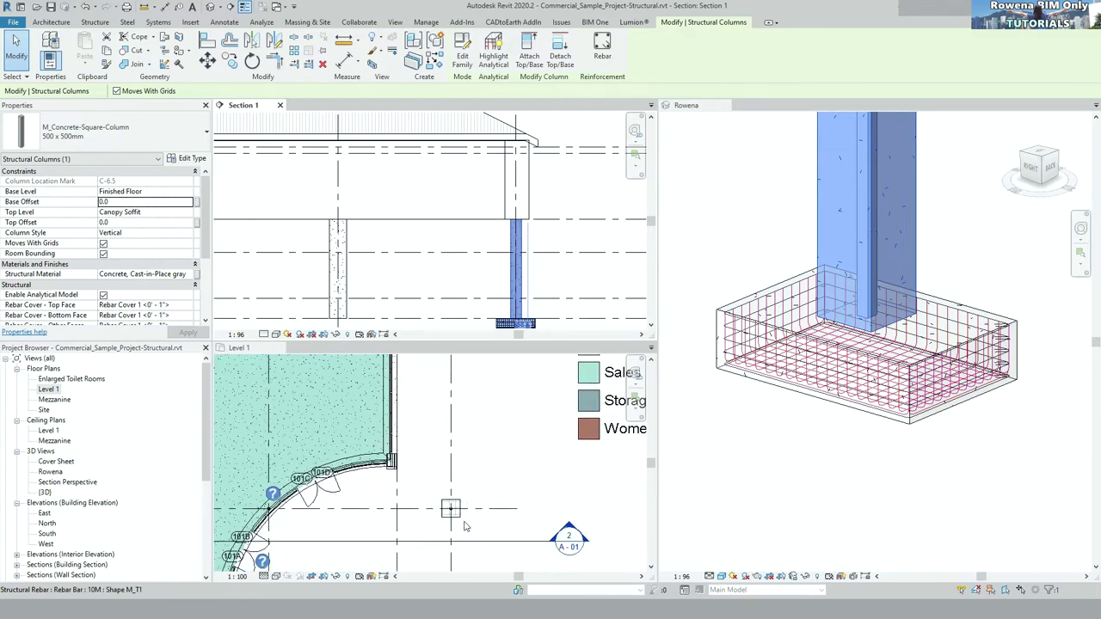
{"action": "scroll", "coordinate": [479, 522], "scroll_direction": "up", "scroll_amount": 2}
{"action": "left_click", "coordinate": [472, 440]}
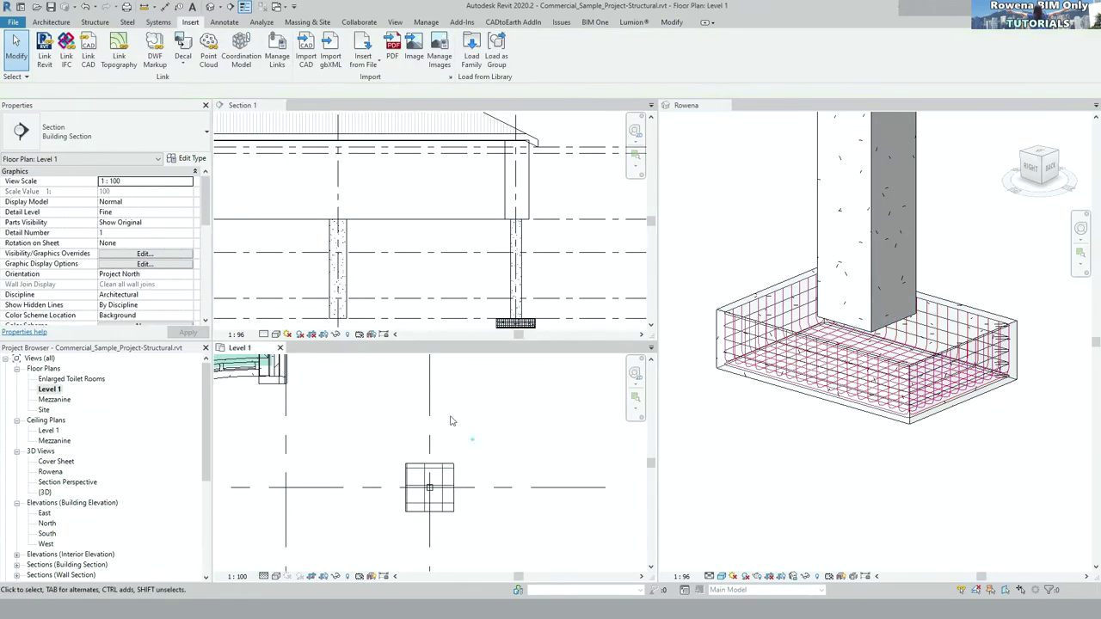
{"action": "left_click", "coordinate": [165, 6]}
{"action": "left_click", "coordinate": [481, 460]}
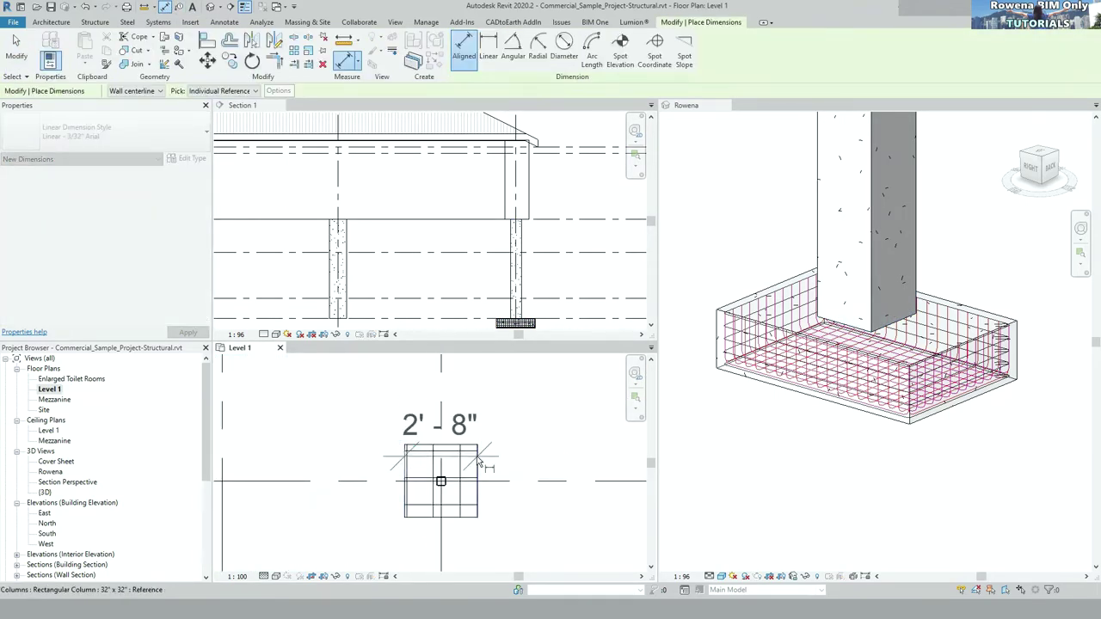
{"action": "key", "text": "Escape"}
{"action": "key", "text": "Escape"}
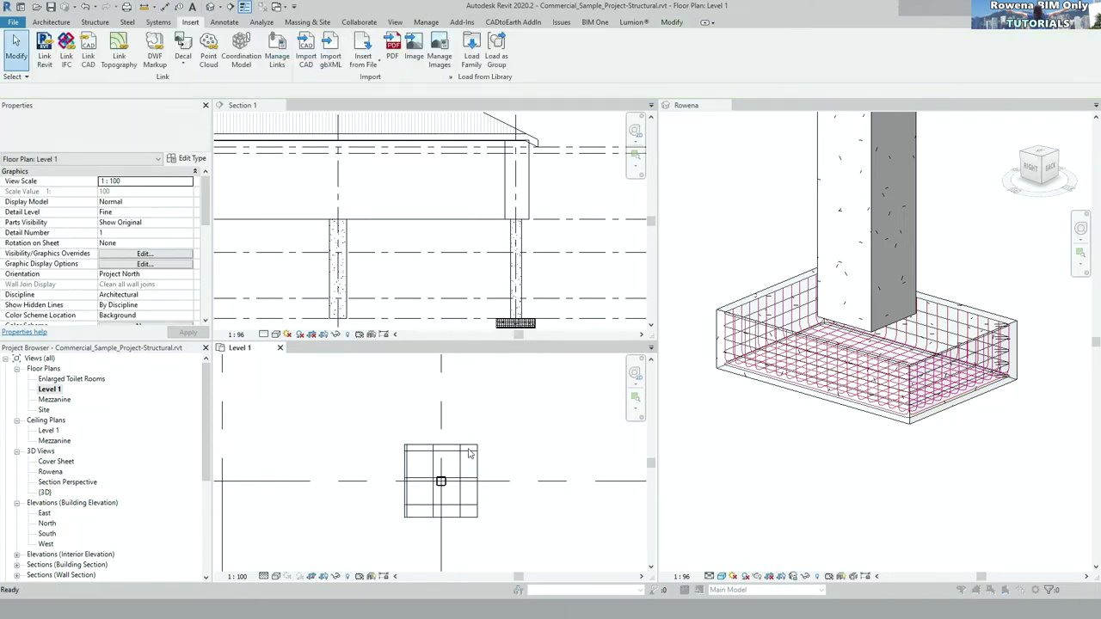
{"action": "key", "text": "u"}
{"action": "key", "text": "n"}
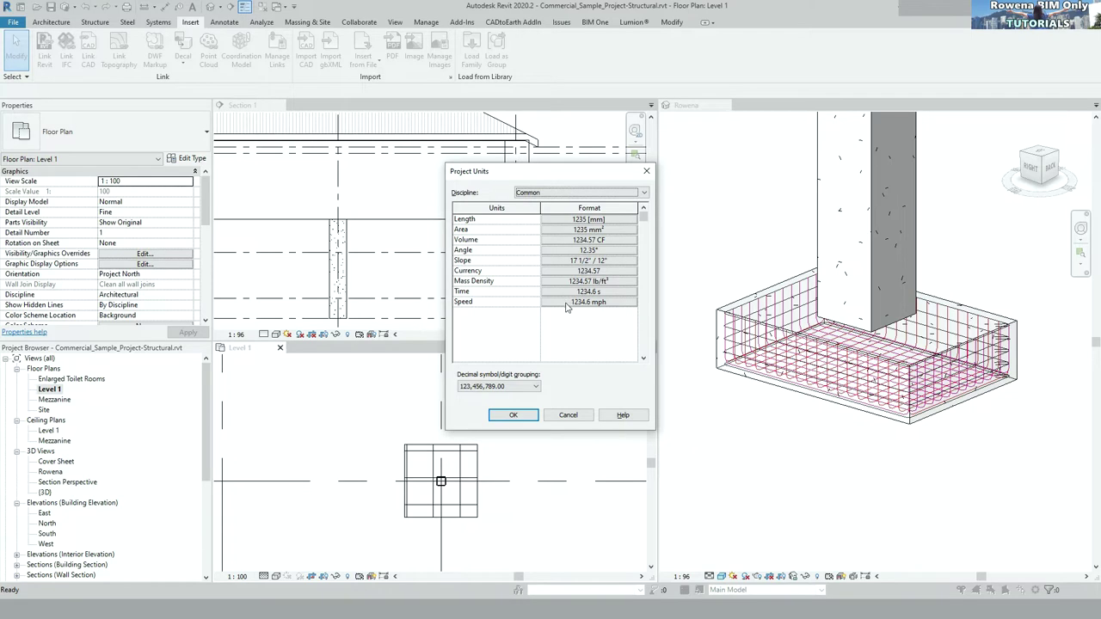
{"action": "left_click", "coordinate": [647, 172]}
{"action": "scroll", "coordinate": [456, 433], "scroll_direction": "down", "scroll_amount": 2}
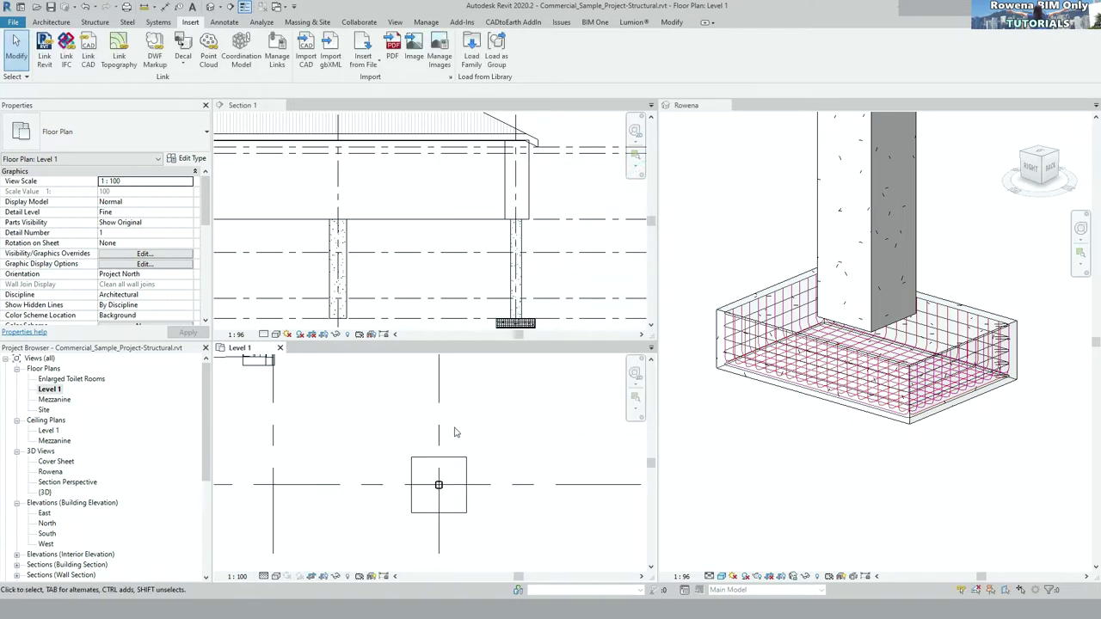
{"action": "scroll", "coordinate": [456, 433], "scroll_direction": "down", "scroll_amount": 1}
{"action": "scroll", "coordinate": [502, 294], "scroll_direction": "up", "scroll_amount": 1}
{"action": "scroll", "coordinate": [501, 294], "scroll_direction": "up", "scroll_amount": 2}
{"action": "scroll", "coordinate": [502, 294], "scroll_direction": "up", "scroll_amount": 1}
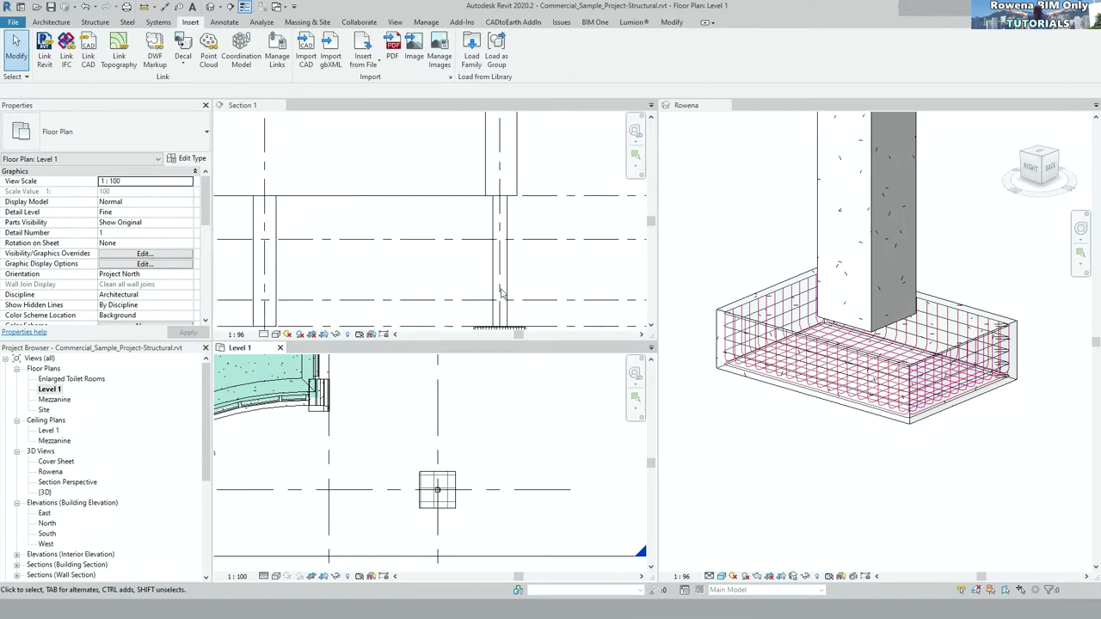
- Try renaming the column type to '600 x 600mm' and dismiss the name-in-use warning
{"action": "left_click", "coordinate": [502, 294]}
{"action": "left_click", "coordinate": [507, 270]}
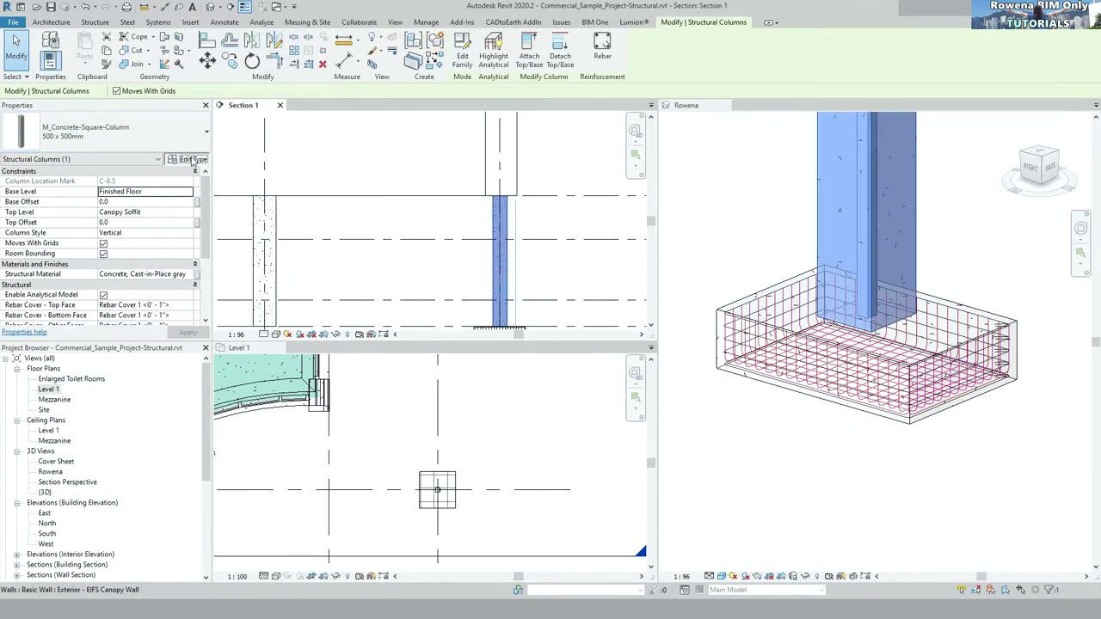
{"action": "left_click", "coordinate": [191, 160]}
{"action": "left_click", "coordinate": [839, 191]}
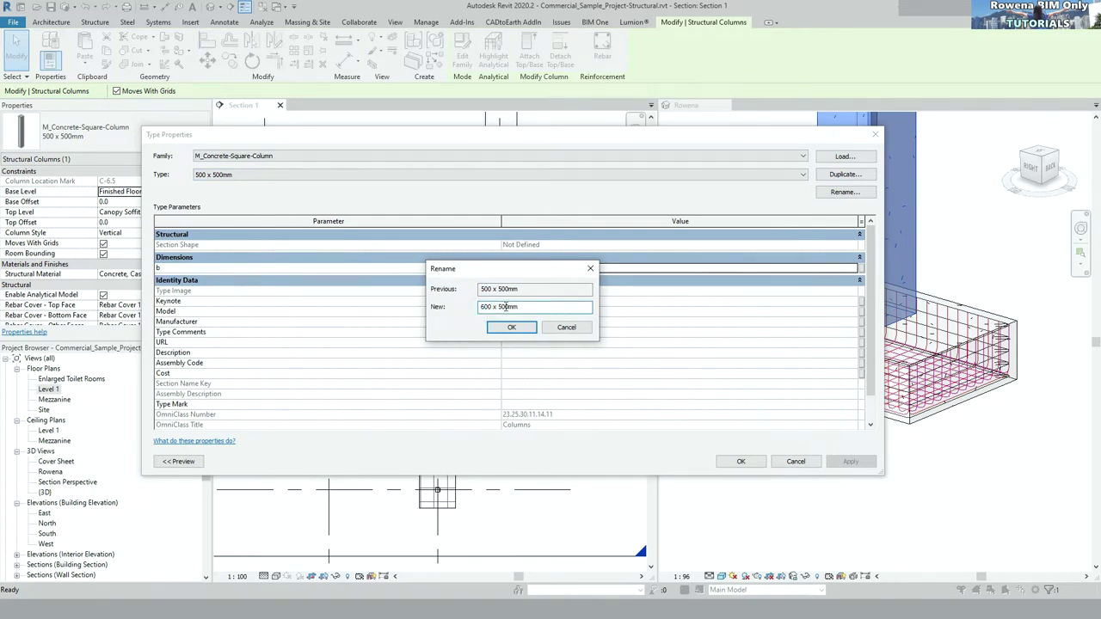
{"action": "left_click", "coordinate": [512, 327]}
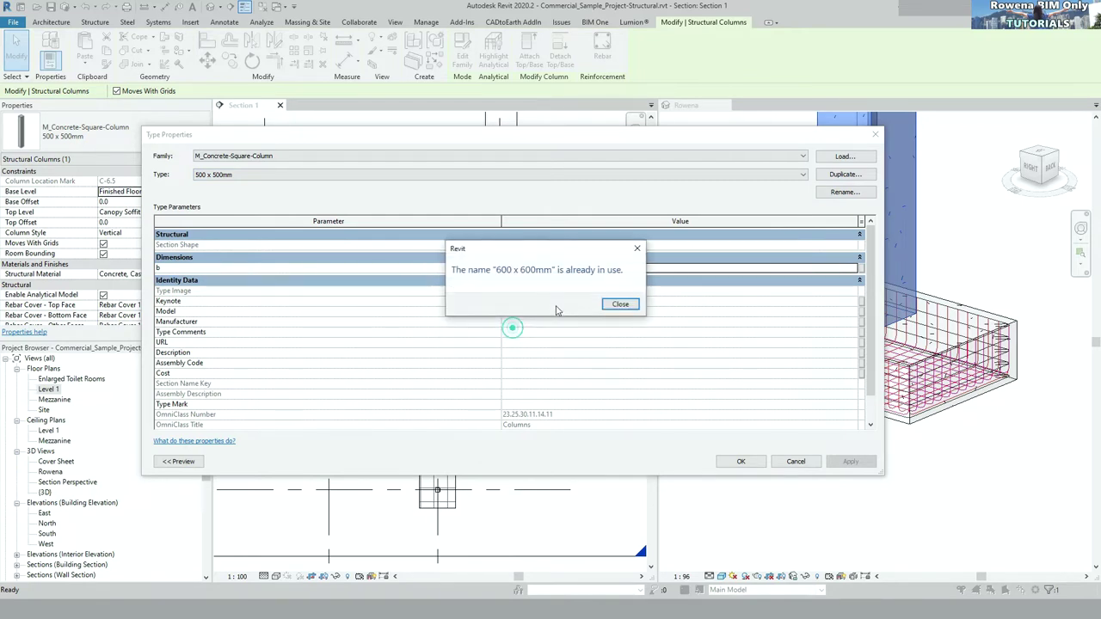
{"action": "left_click", "coordinate": [620, 305]}
{"action": "left_click", "coordinate": [521, 267]}
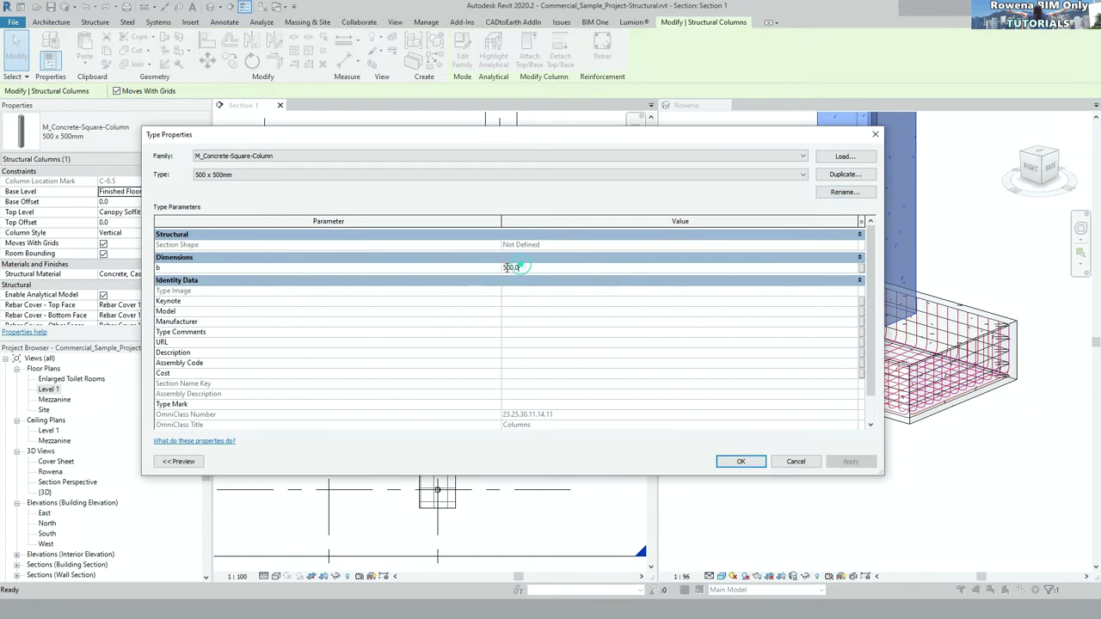
- Switch the column to the existing 600 x 600mm type
{"action": "left_click", "coordinate": [522, 176]}
{"action": "left_click", "coordinate": [792, 464]}
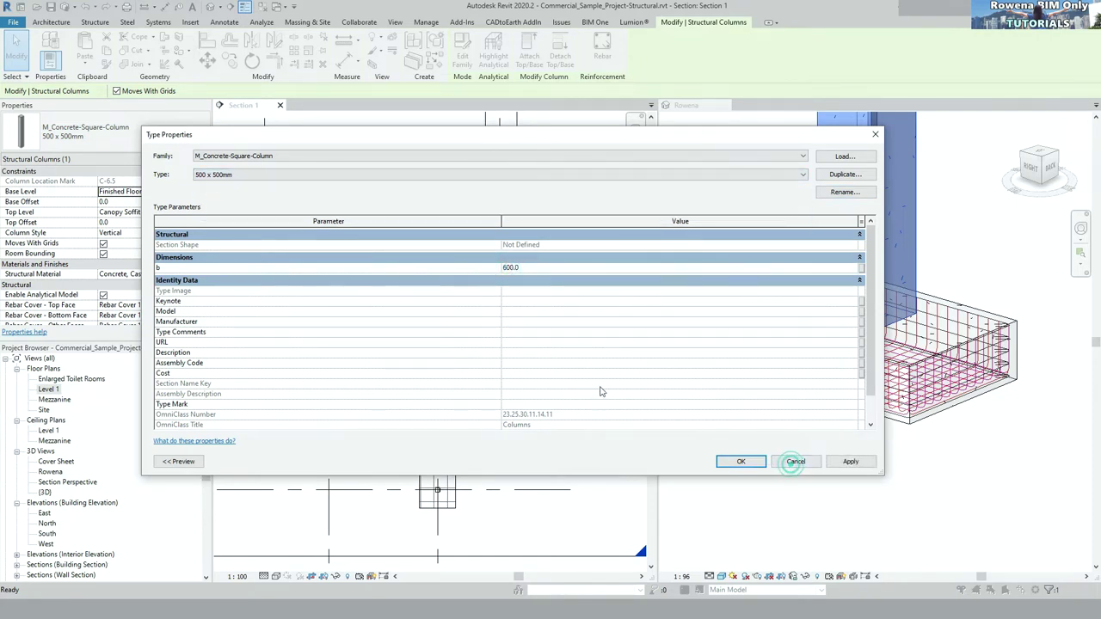
{"action": "left_click", "coordinate": [442, 175]}
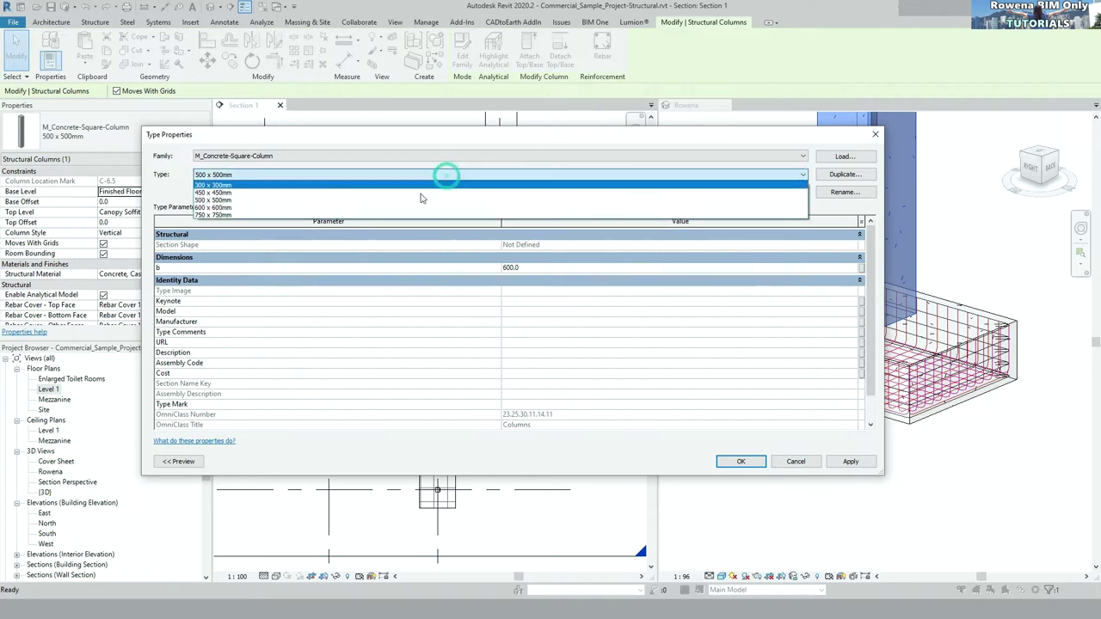
{"action": "left_click", "coordinate": [413, 205]}
{"action": "left_click", "coordinate": [739, 463]}
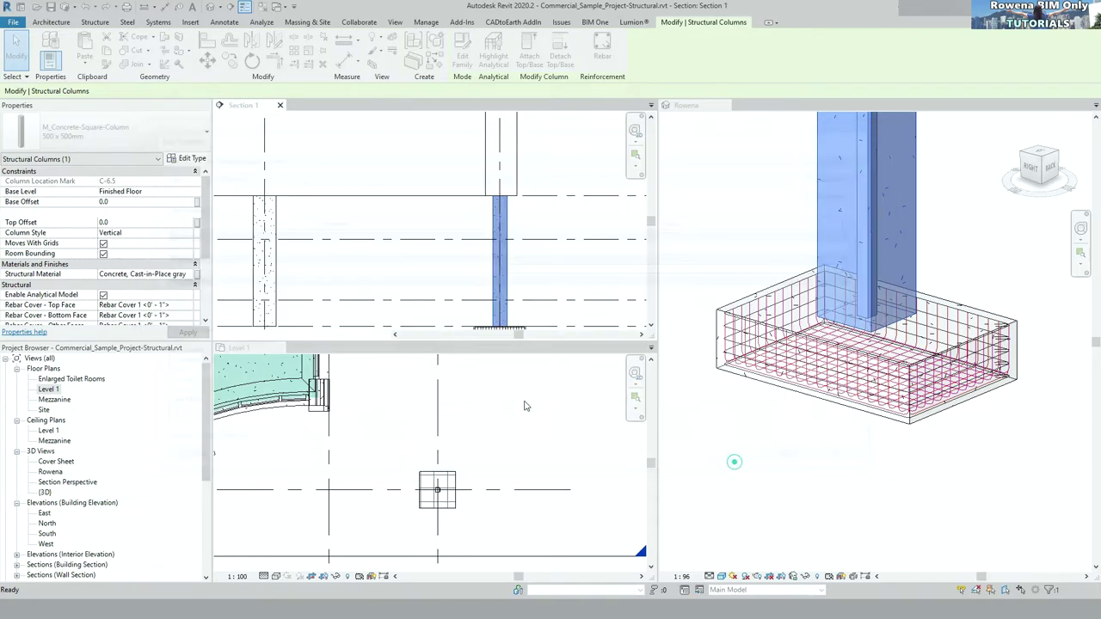
{"action": "left_click", "coordinate": [553, 290]}
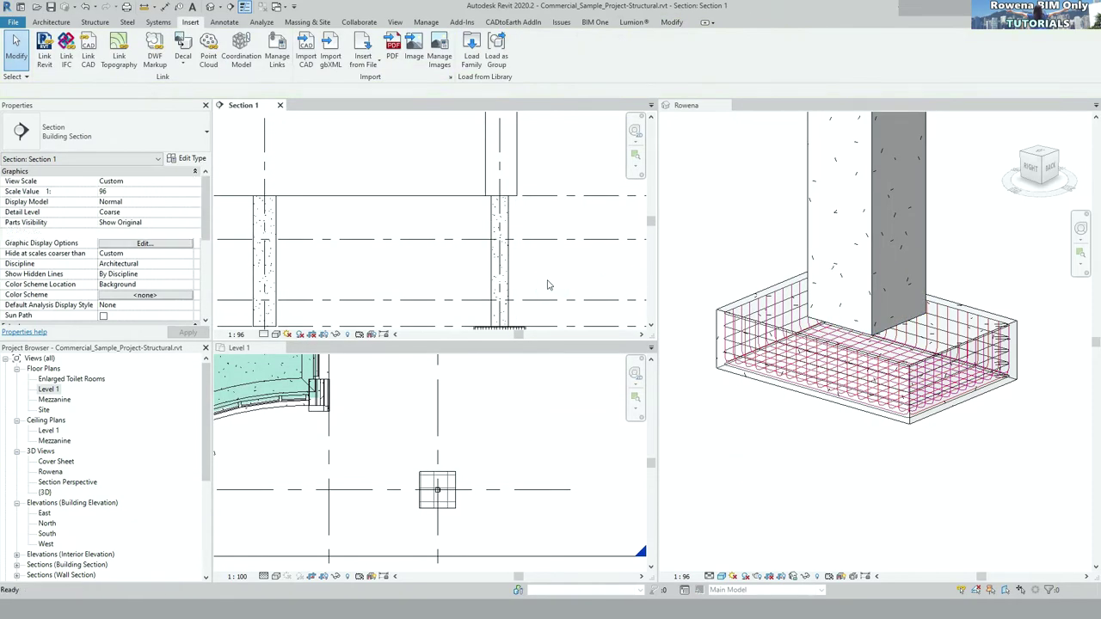
- Make the column semi-transparent in the Rowena 3D view with an element graphics override
{"action": "left_click", "coordinate": [880, 247]}
{"action": "right_click", "coordinate": [926, 214]}
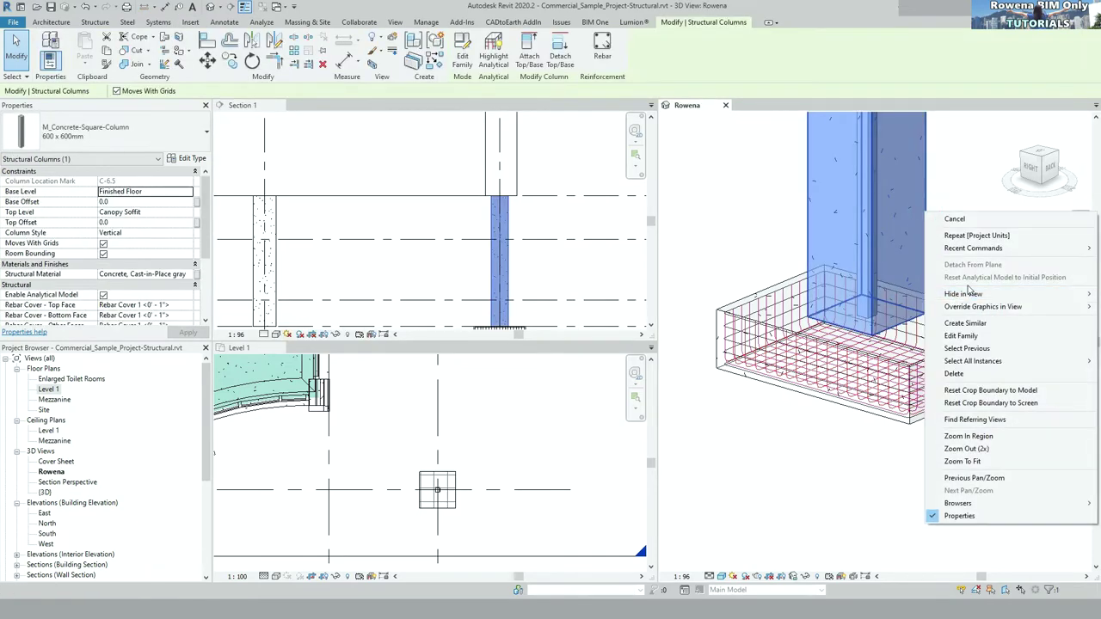
{"action": "left_click", "coordinate": [973, 307]}
{"action": "left_click", "coordinate": [871, 307]}
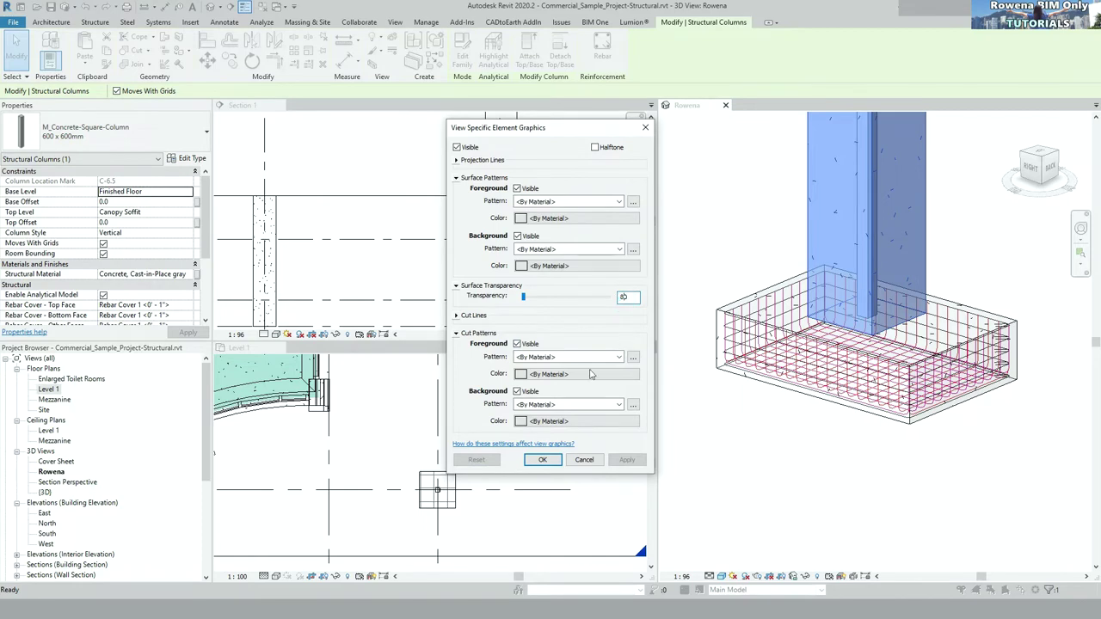
{"action": "left_click", "coordinate": [543, 461]}
{"action": "left_click", "coordinate": [712, 225]}
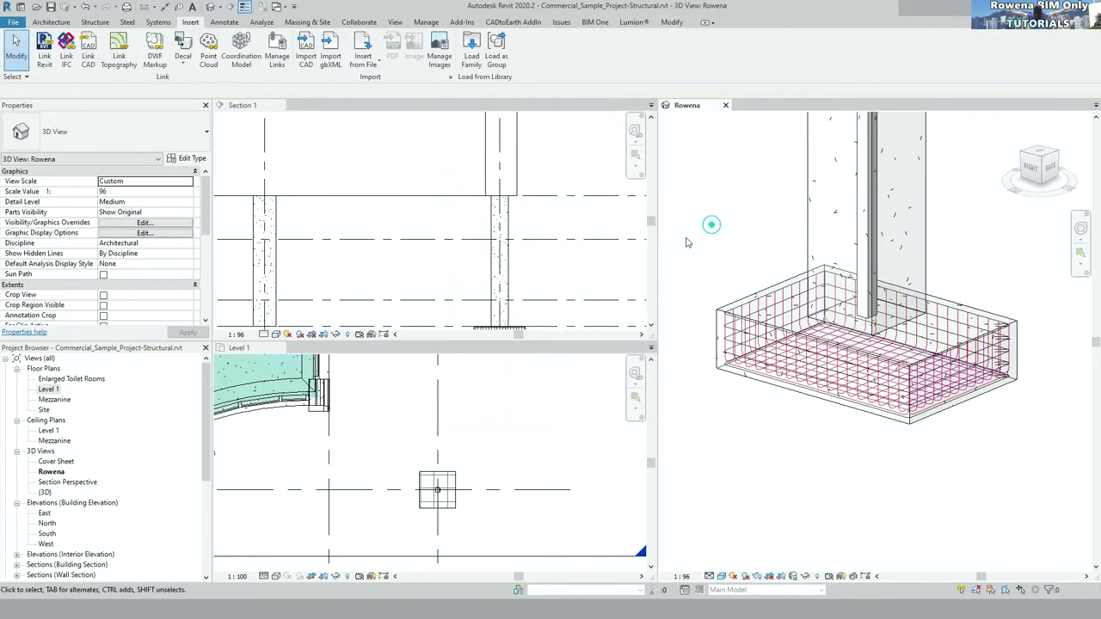
- Select the column in the section view and bring up the Structure tools
{"action": "left_click", "coordinate": [514, 263]}
{"action": "left_click", "coordinate": [514, 271]}
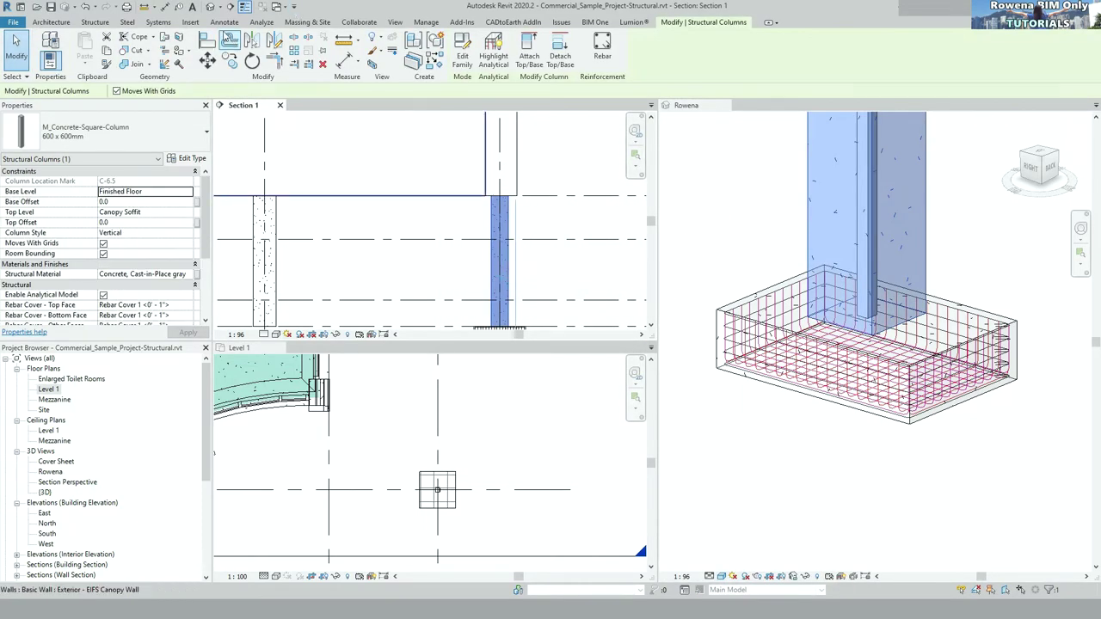
{"action": "left_click", "coordinate": [109, 19]}
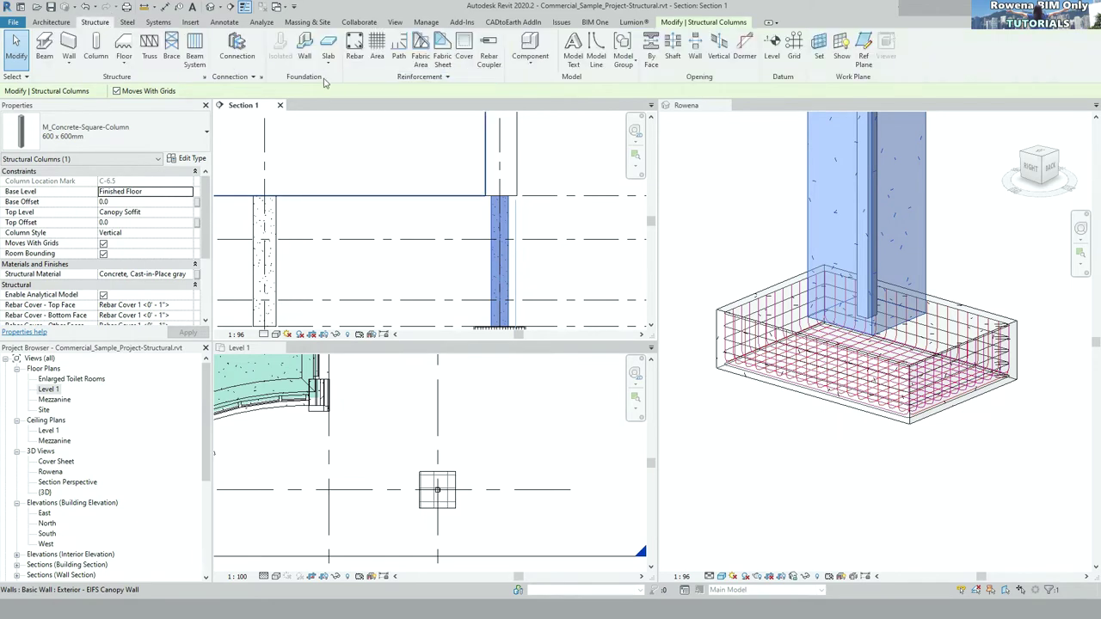
- Place straight M_00 vertical bars in the column against the near cover face
{"action": "left_click", "coordinate": [355, 48]}
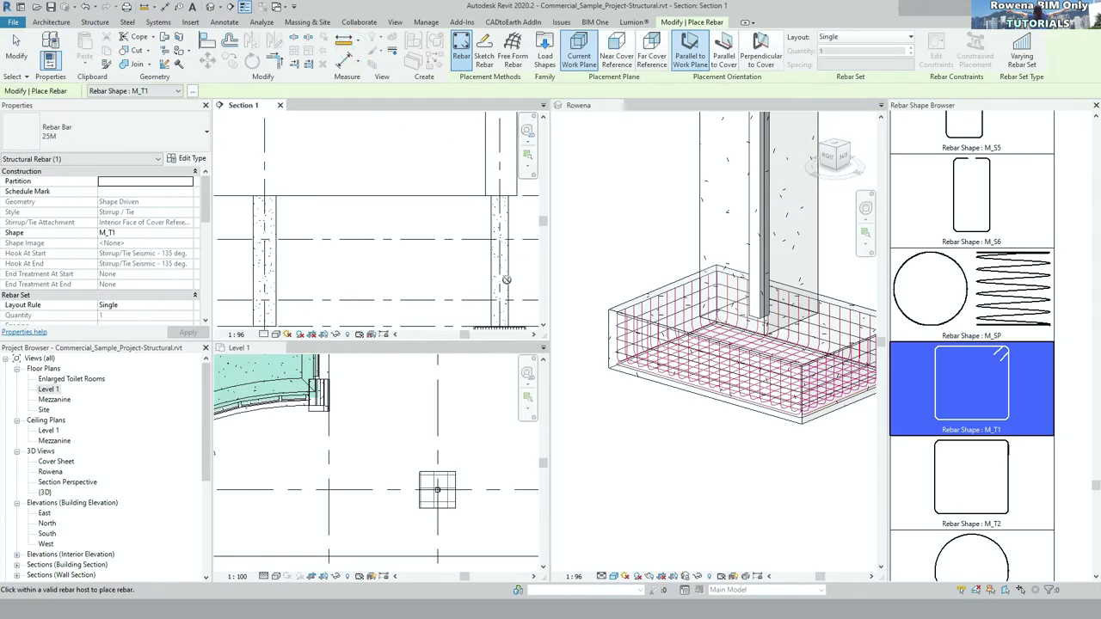
{"action": "scroll", "coordinate": [507, 280], "scroll_direction": "up", "scroll_amount": 2}
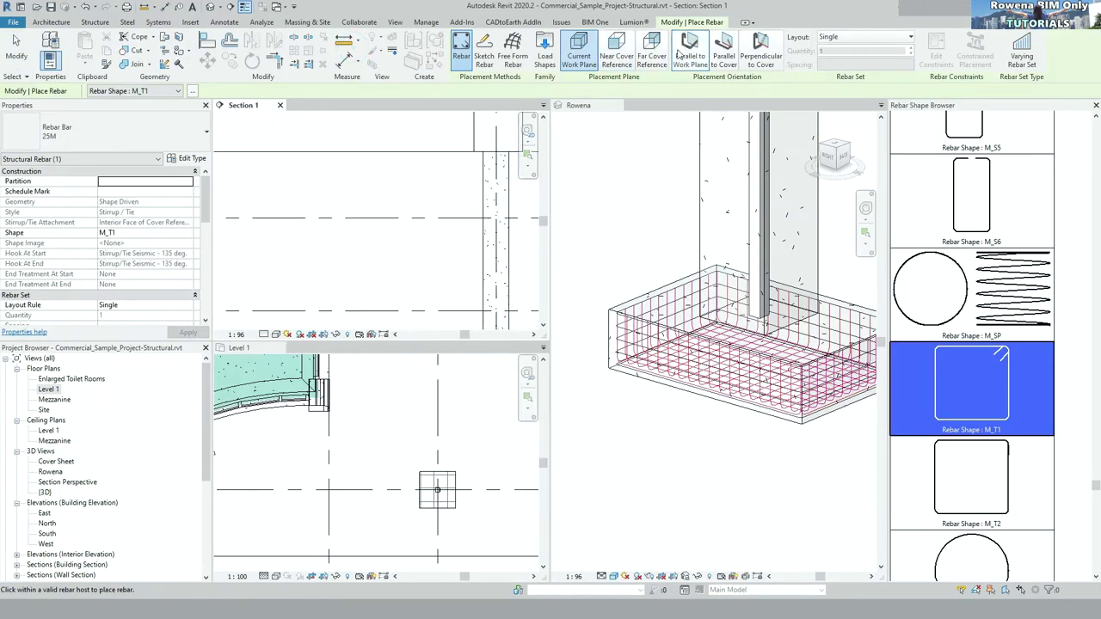
{"action": "left_click", "coordinate": [616, 53]}
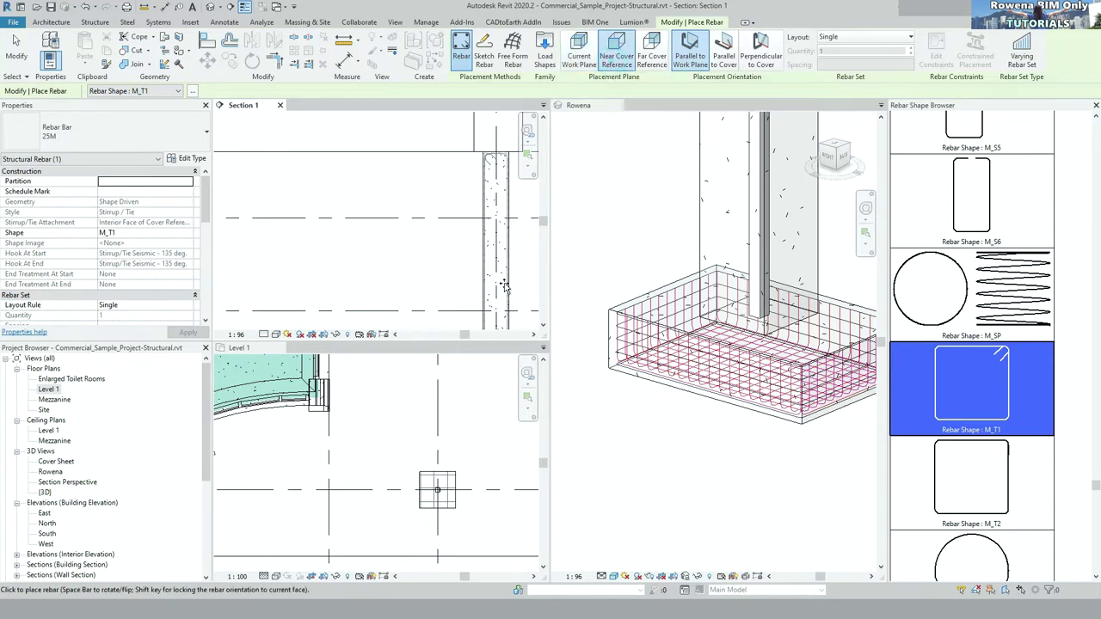
{"action": "middle_click_drag", "start_coordinate": [502, 294], "coordinate": [502, 265]}
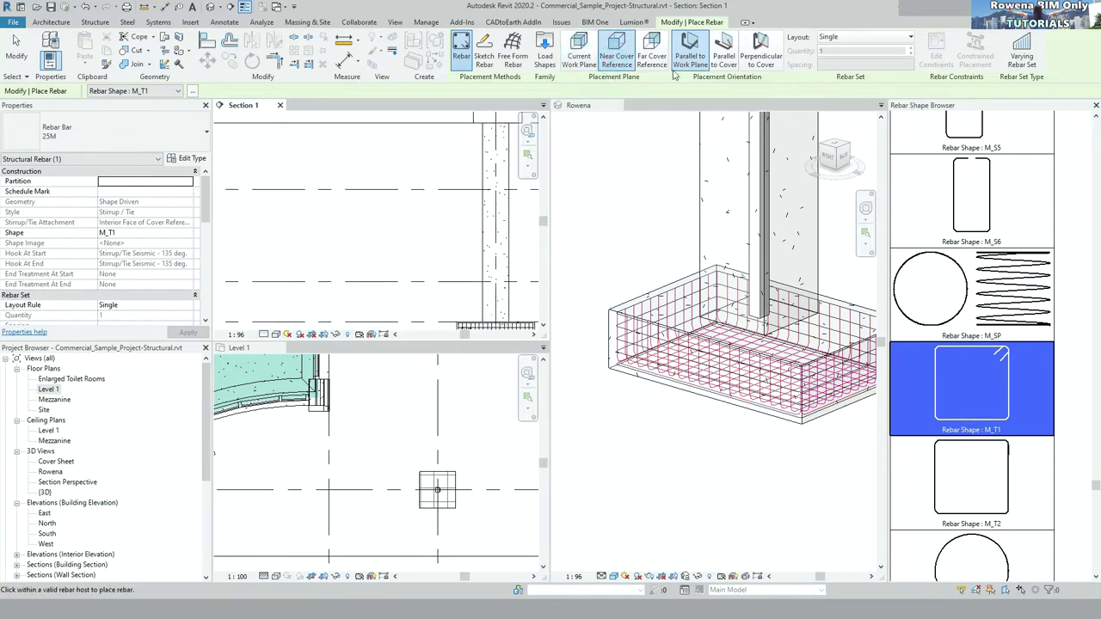
{"action": "scroll", "coordinate": [998, 225], "scroll_direction": "up", "scroll_amount": 3}
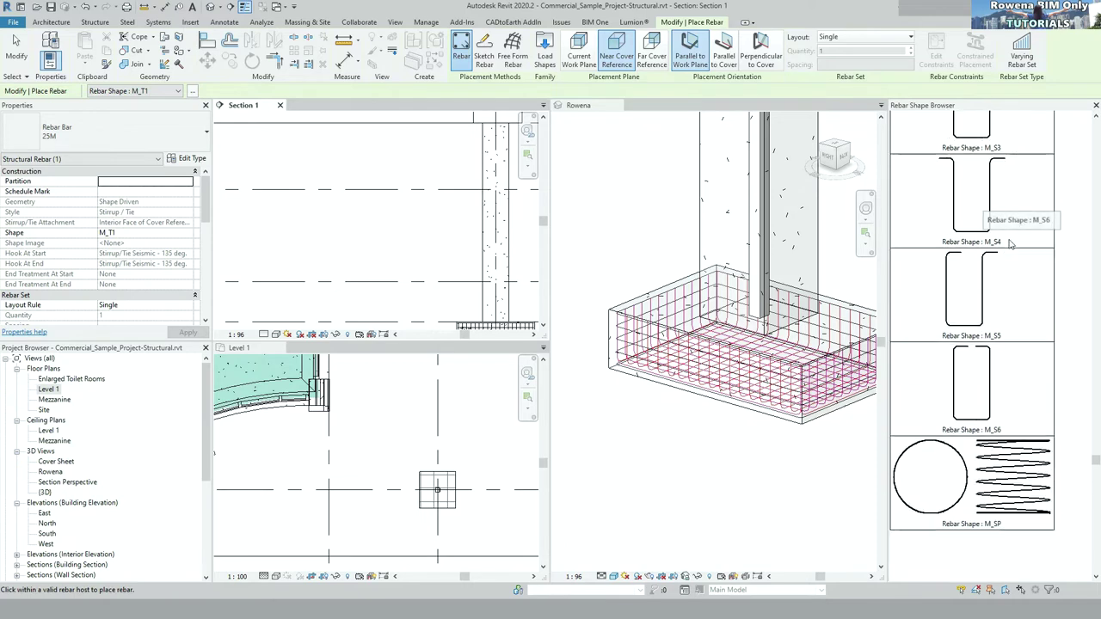
{"action": "scroll", "coordinate": [998, 226], "scroll_direction": "up", "scroll_amount": 3}
{"action": "scroll", "coordinate": [998, 225], "scroll_direction": "up", "scroll_amount": 3}
{"action": "scroll", "coordinate": [998, 225], "scroll_direction": "up", "scroll_amount": 5}
{"action": "scroll", "coordinate": [998, 225], "scroll_direction": "up", "scroll_amount": 5}
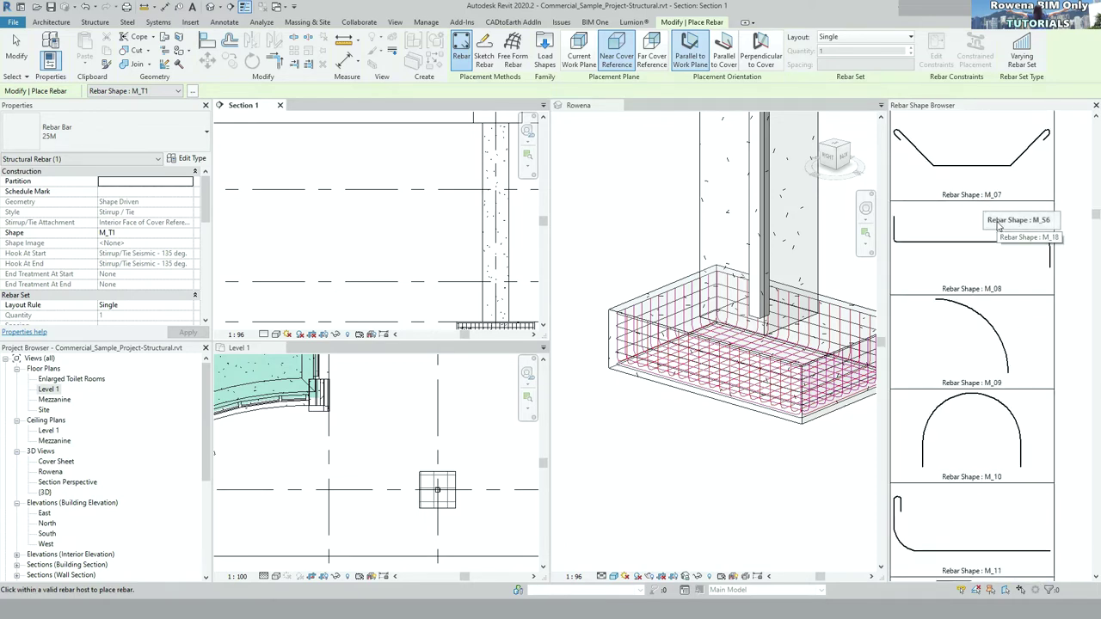
{"action": "scroll", "coordinate": [998, 225], "scroll_direction": "up", "scroll_amount": 5}
{"action": "scroll", "coordinate": [998, 225], "scroll_direction": "up", "scroll_amount": 3}
{"action": "left_click", "coordinate": [956, 157]}
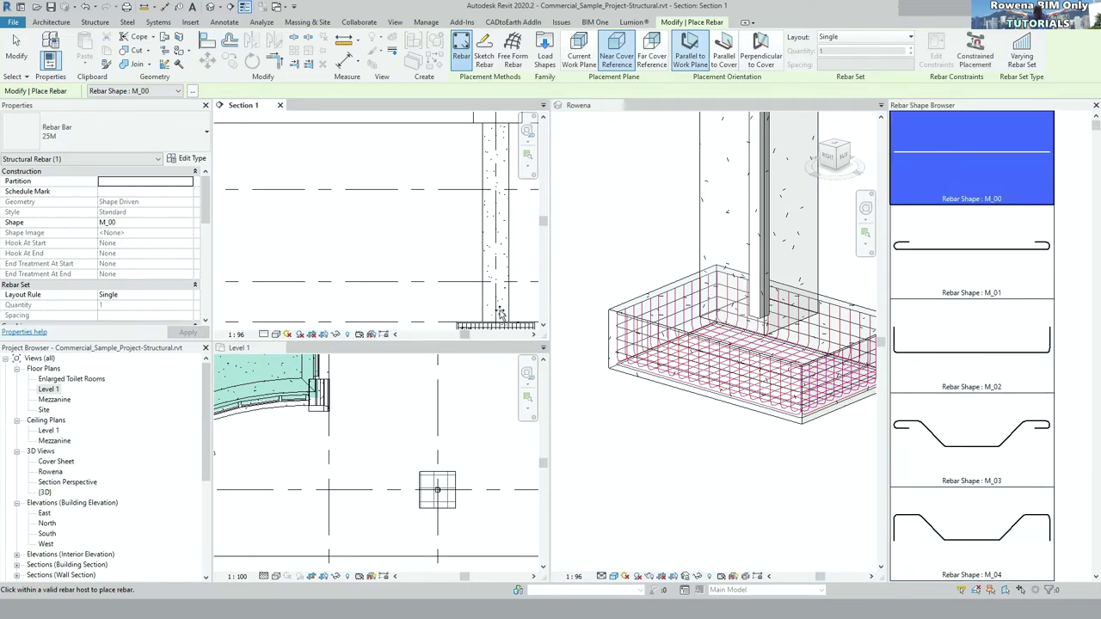
{"action": "scroll", "coordinate": [479, 293], "scroll_direction": "down", "scroll_amount": 2}
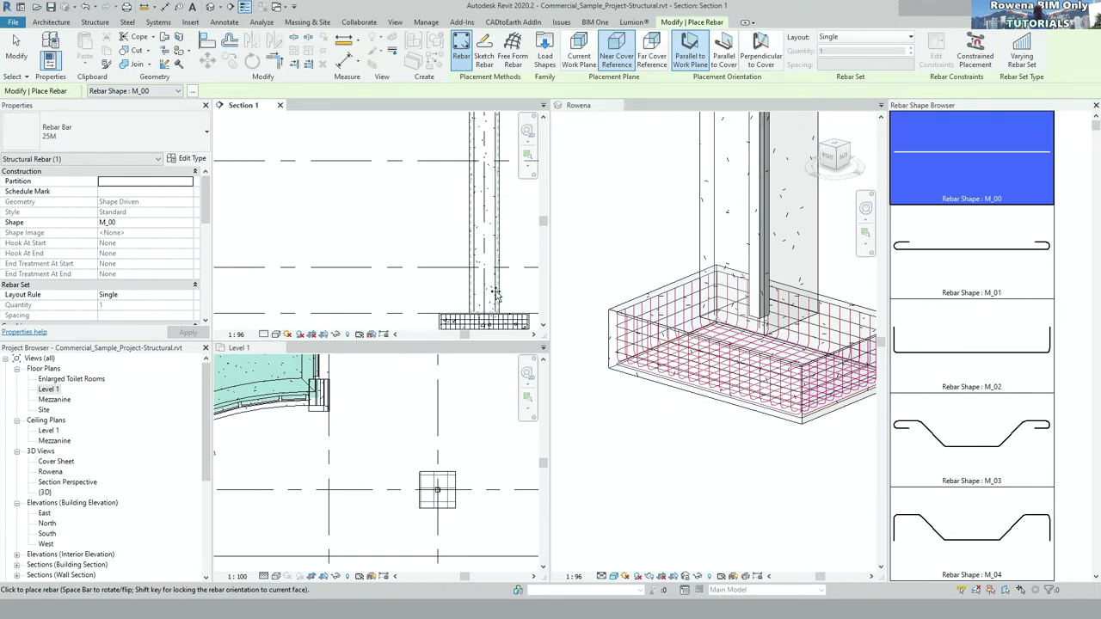
{"action": "key", "text": "Escape"}
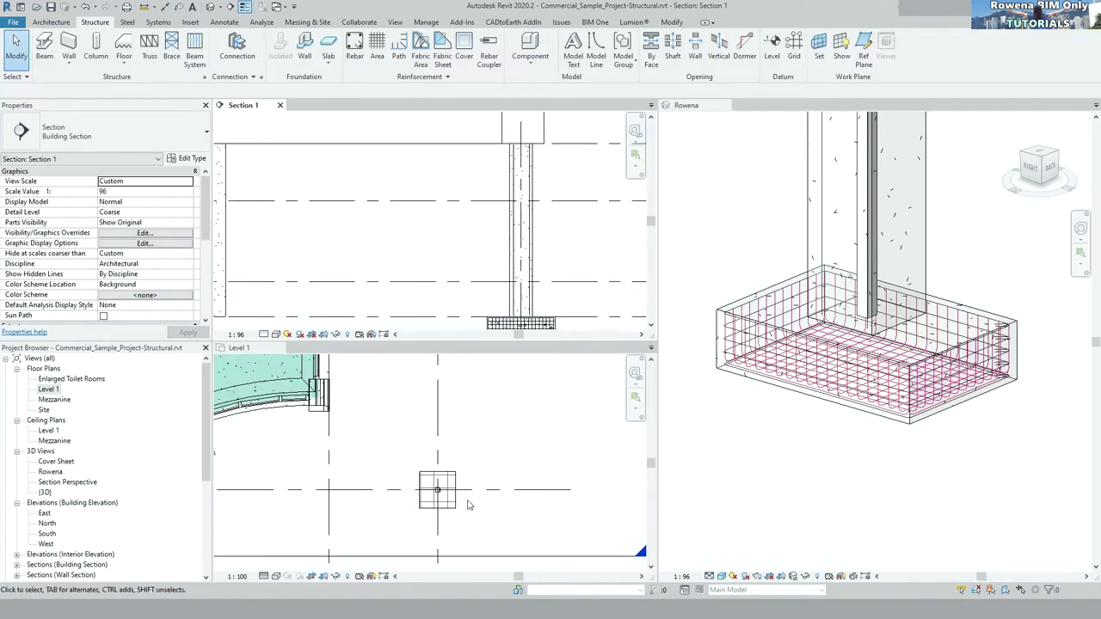
- In Level 1, mirror copies of the two right-side bars across the column's vertical midline
{"action": "scroll", "coordinate": [468, 505], "scroll_direction": "up", "scroll_amount": 5}
{"action": "scroll", "coordinate": [488, 436], "scroll_direction": "up", "scroll_amount": 3}
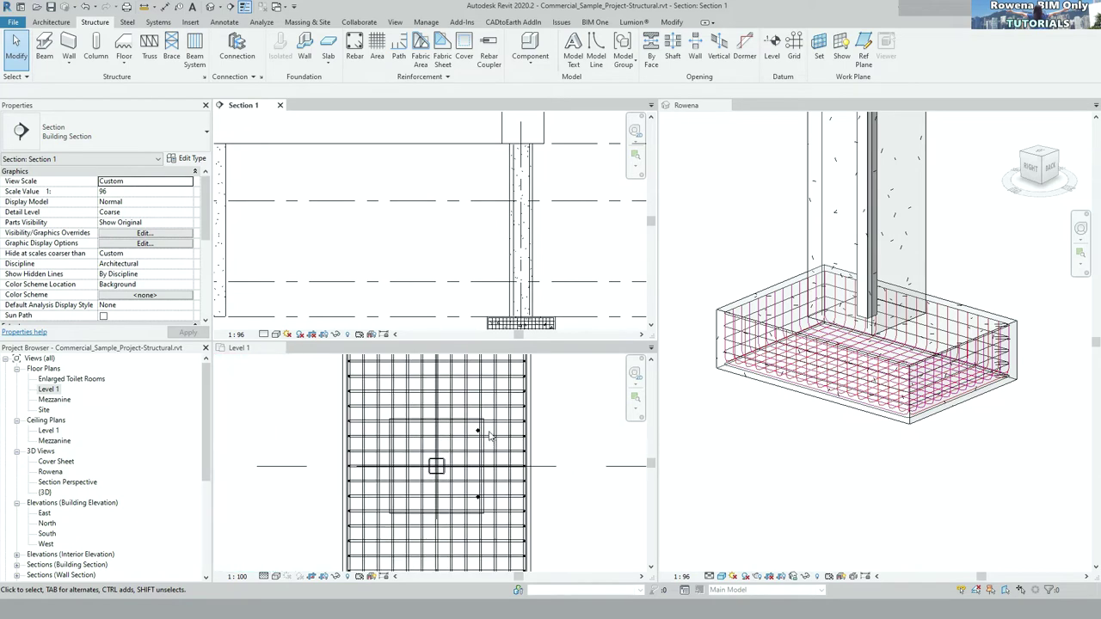
{"action": "scroll", "coordinate": [489, 436], "scroll_direction": "up", "scroll_amount": 3}
{"action": "left_click", "coordinate": [461, 417]}
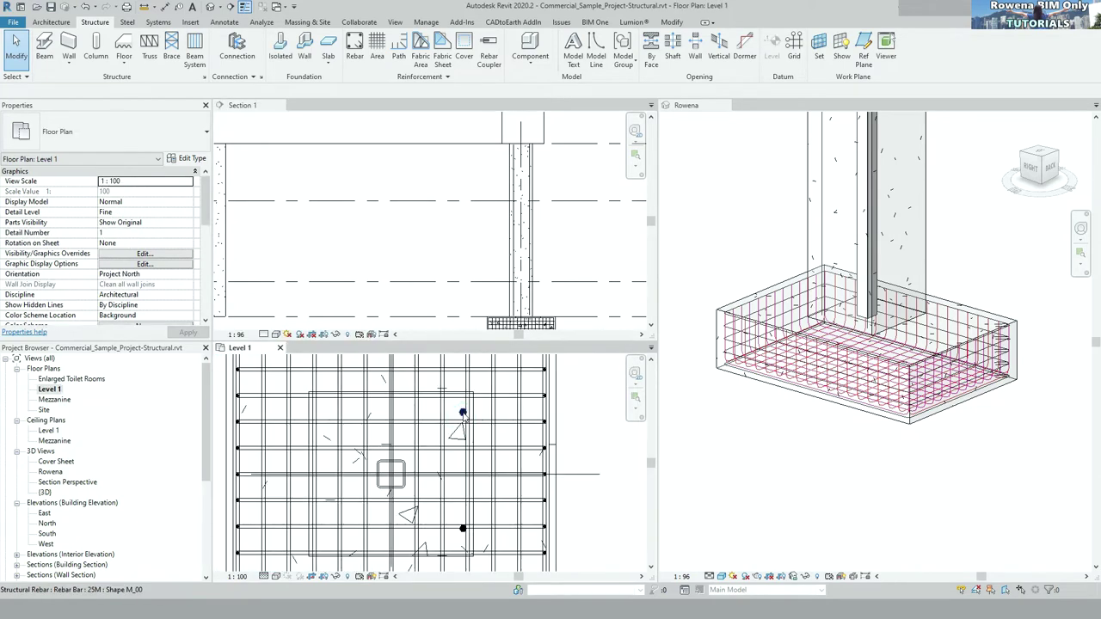
{"action": "left_click", "coordinate": [462, 415]}
{"action": "left_click", "coordinate": [461, 531], "text": "ctrl"}
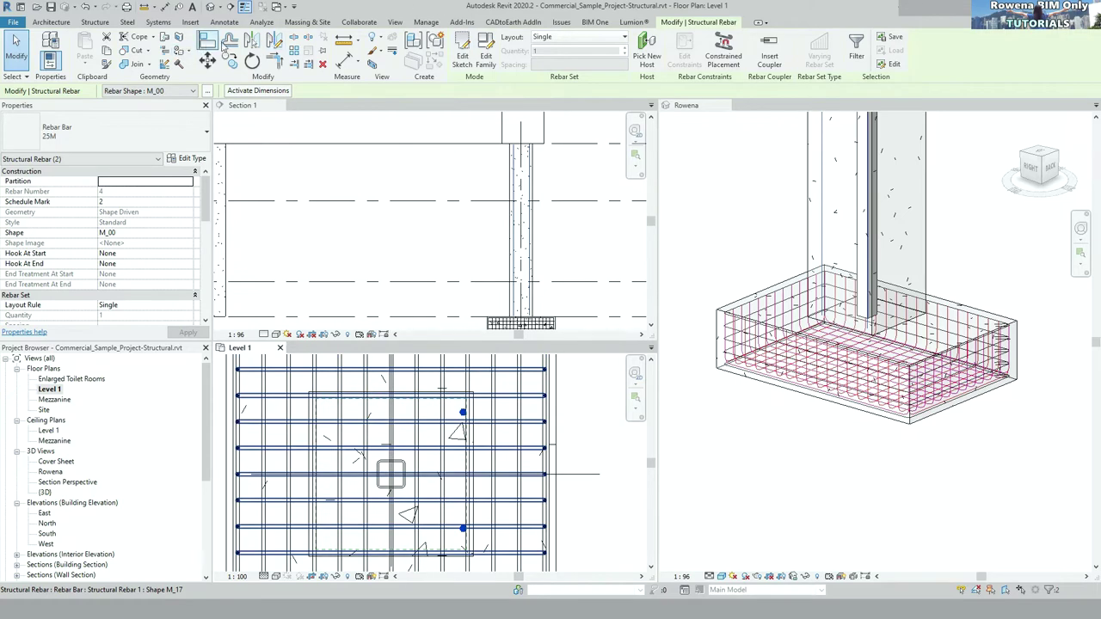
{"action": "left_click", "coordinate": [272, 40]}
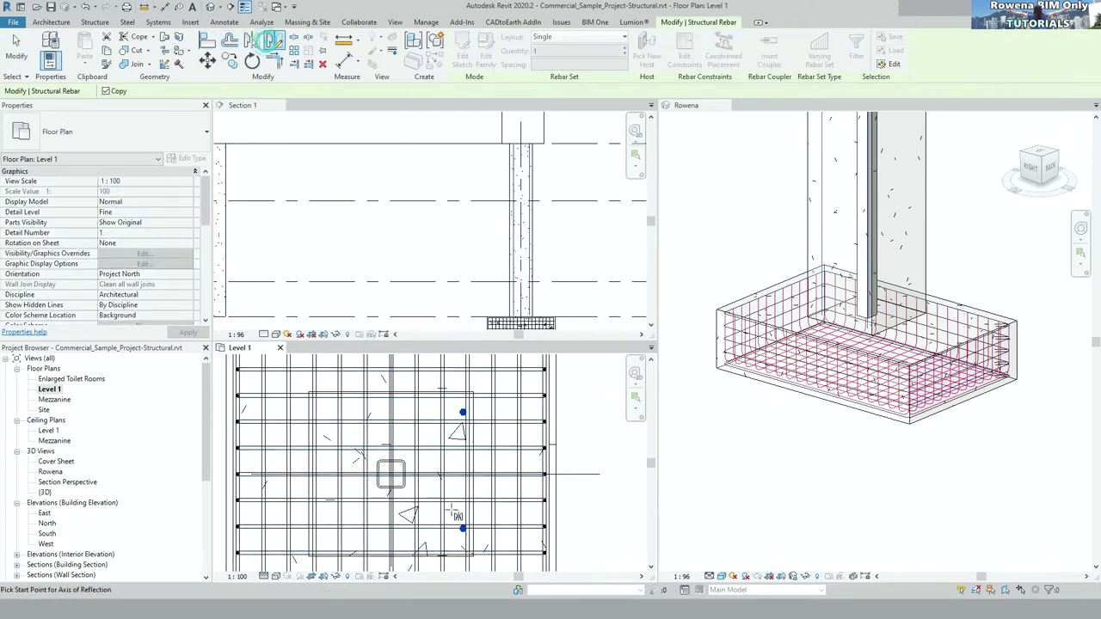
{"action": "left_click", "coordinate": [391, 476]}
{"action": "left_click", "coordinate": [404, 418]}
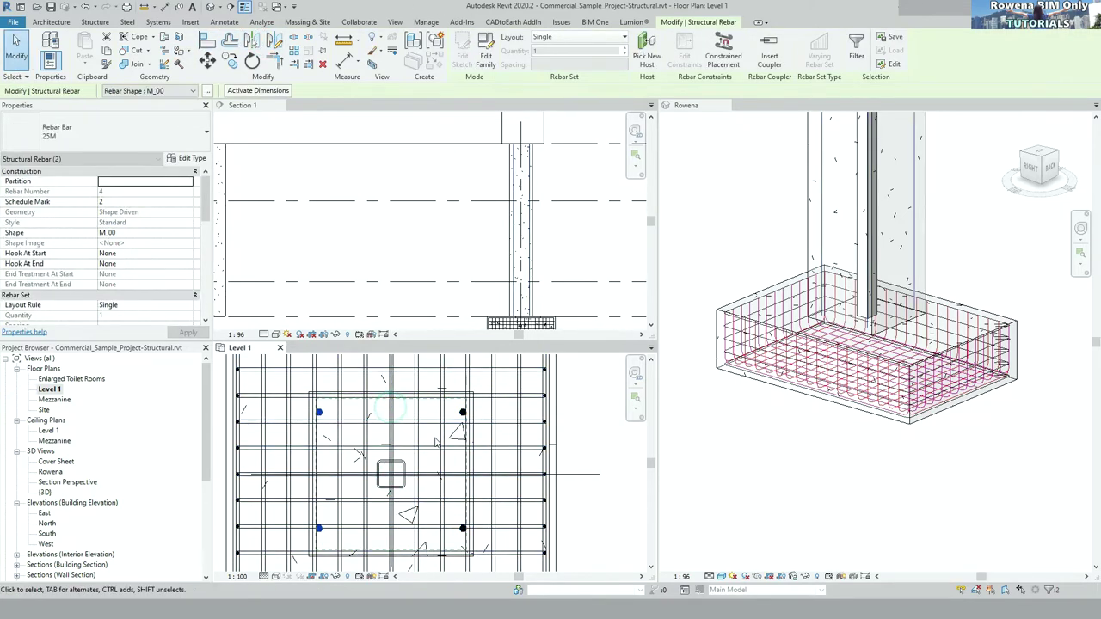
{"action": "key", "text": "Escape"}
- Select a column bar in the section view
{"action": "left_click", "coordinate": [572, 244]}
{"action": "scroll", "coordinate": [542, 301], "scroll_direction": "up", "scroll_amount": 2}
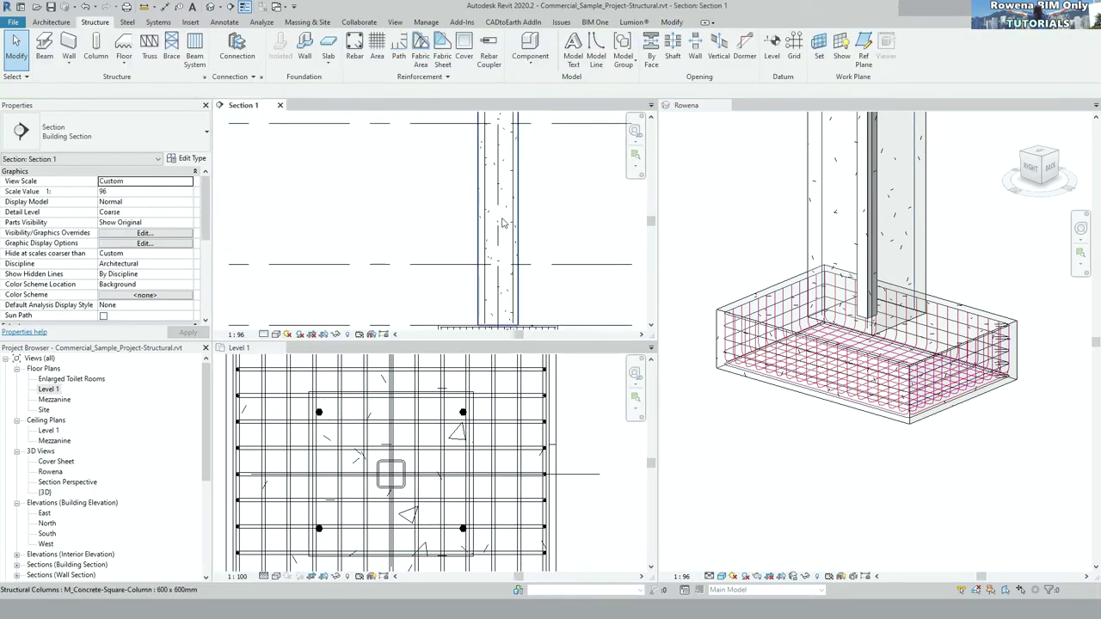
{"action": "scroll", "coordinate": [516, 293], "scroll_direction": "up", "scroll_amount": 2}
{"action": "left_click", "coordinate": [490, 255]}
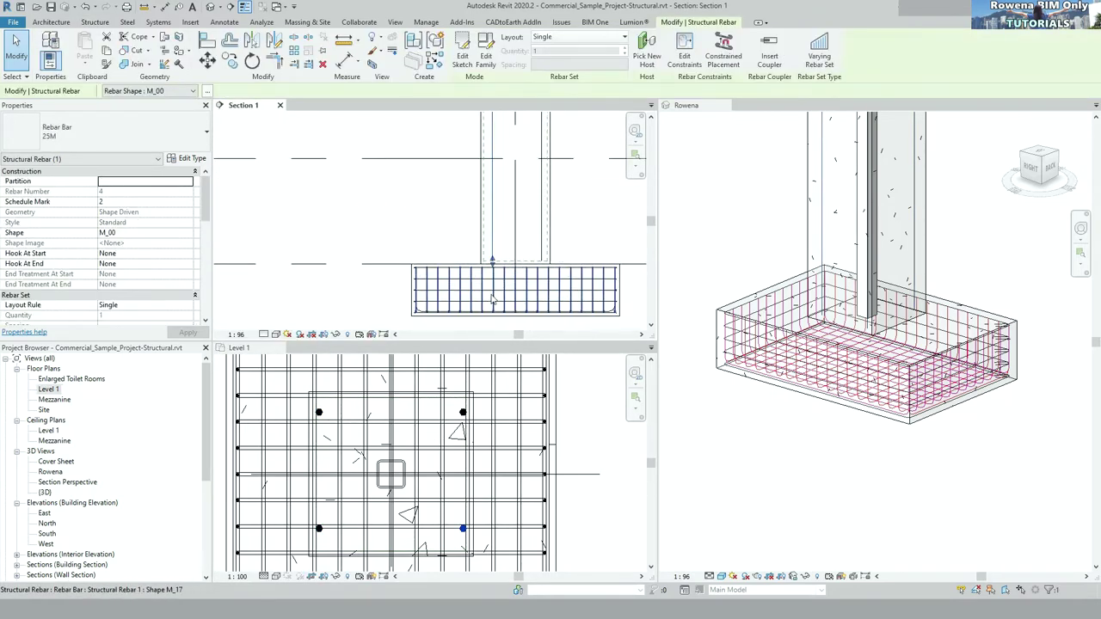
- Shift the vertical bars sideways onto the column faces in Section 1
{"action": "scroll", "coordinate": [490, 256], "scroll_direction": "up", "scroll_amount": 2}
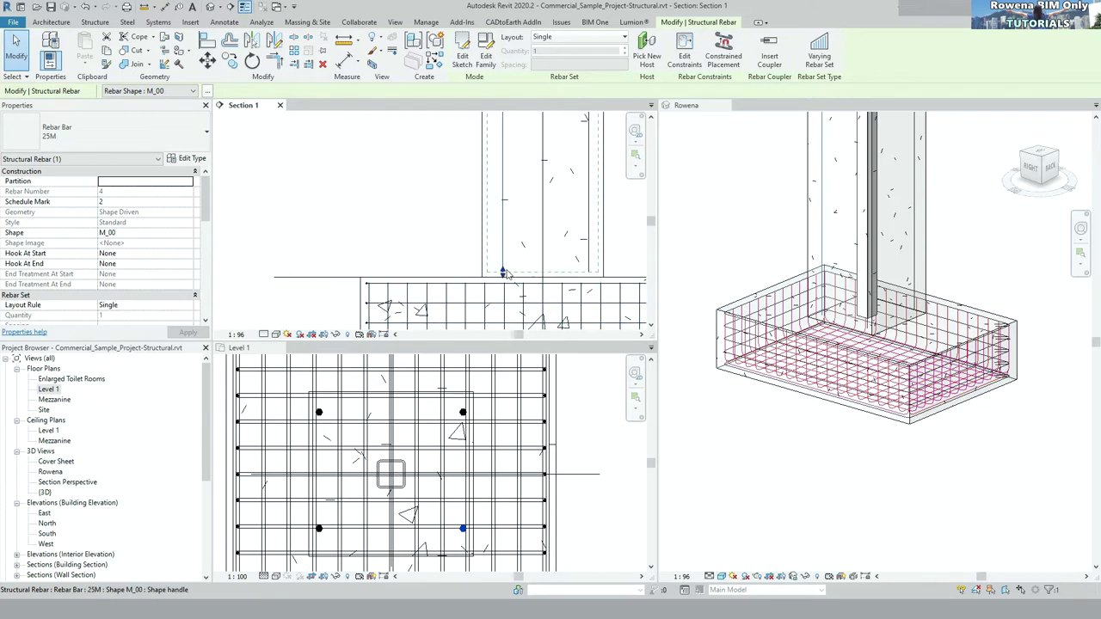
{"action": "mouse_move", "coordinate": [502, 248]}
{"action": "left_mouse_down"}
{"action": "mouse_move", "coordinate": [488, 249]}
{"action": "mouse_move", "coordinate": [506, 243]}
{"action": "left_mouse_up"}
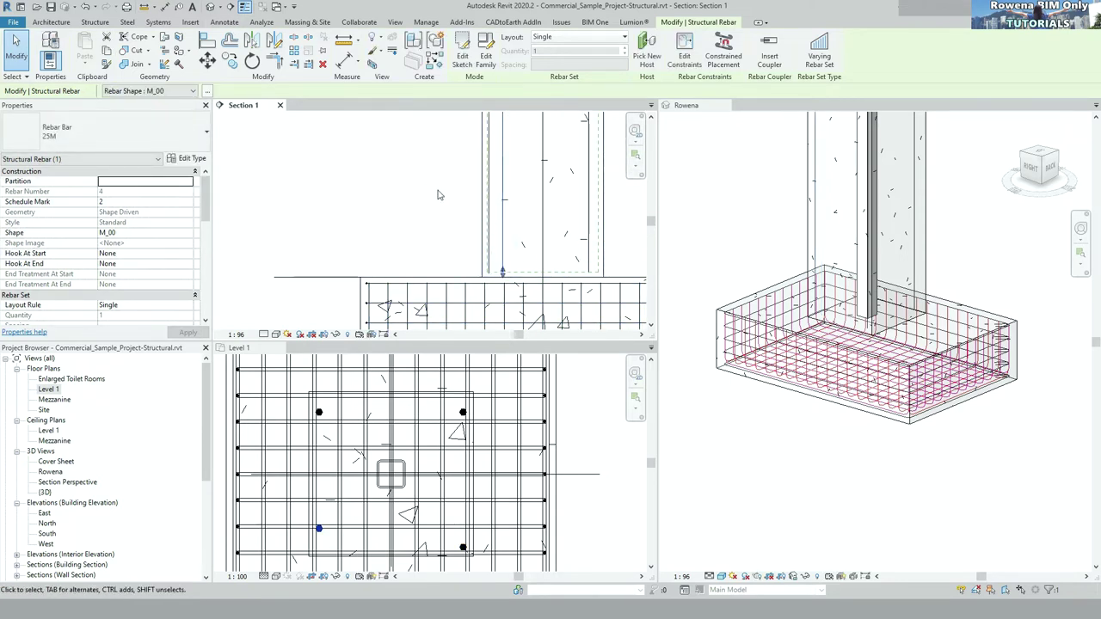
{"action": "key", "text": "Escape"}
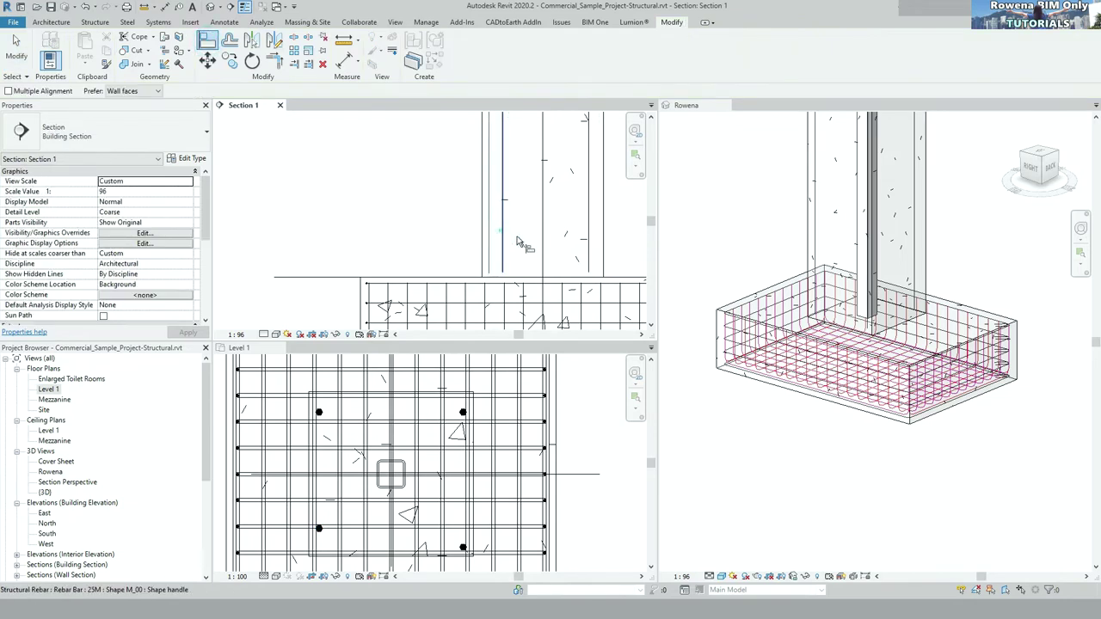
{"action": "key", "text": "Escape"}
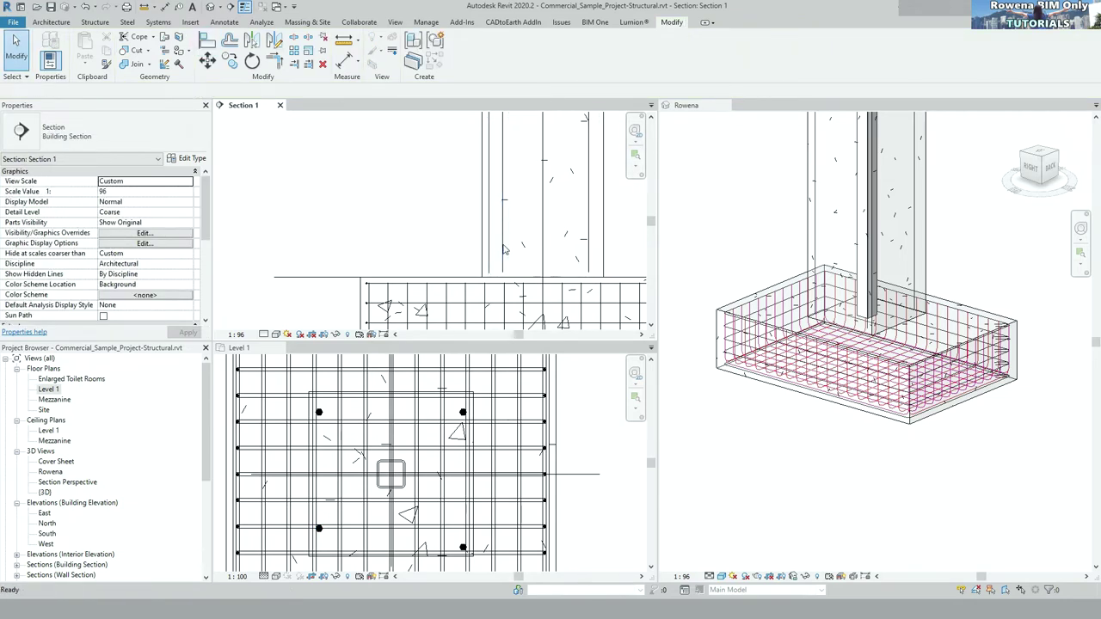
{"action": "left_click", "coordinate": [502, 244]}
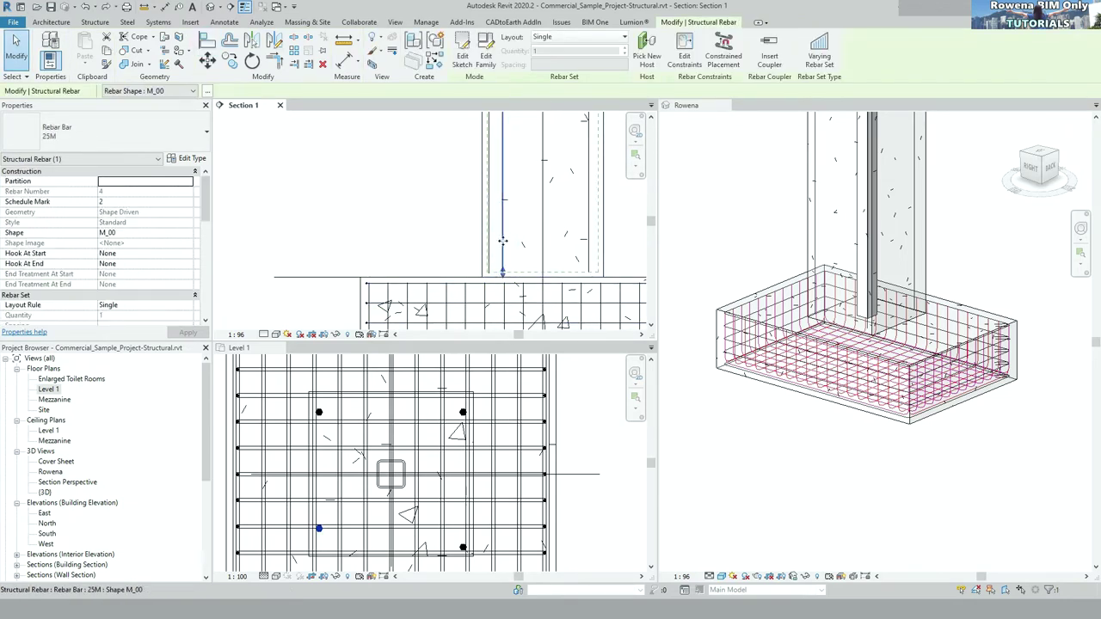
{"action": "left_click", "coordinate": [586, 233]}
{"action": "scroll", "coordinate": [594, 232], "scroll_direction": "up", "scroll_amount": 2}
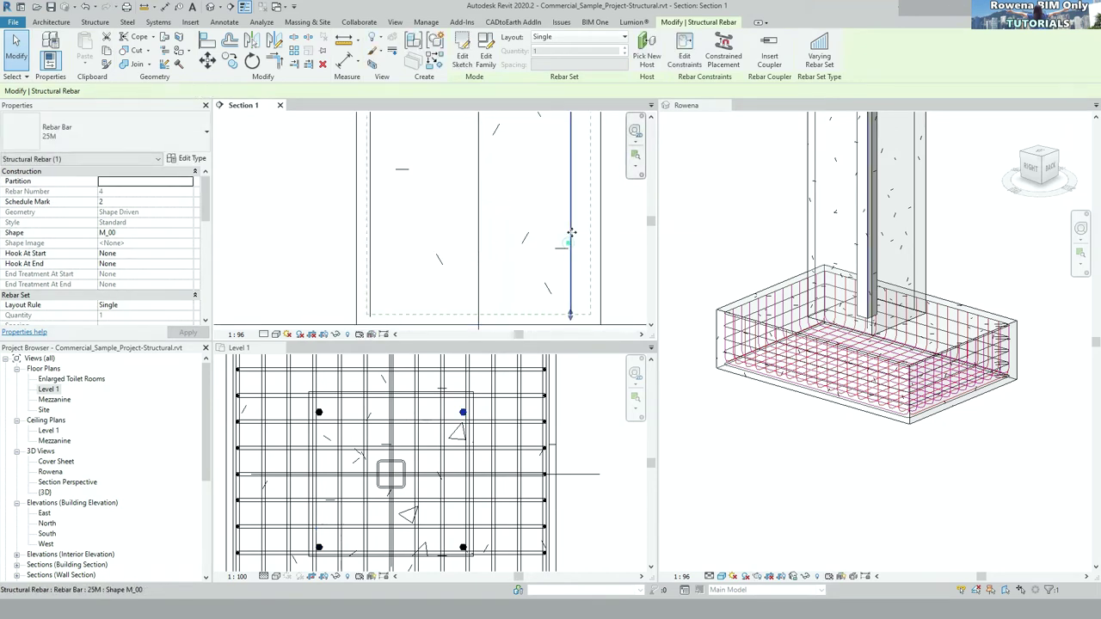
{"action": "left_click_drag", "start_coordinate": [572, 233], "coordinate": [587, 234]}
{"action": "scroll", "coordinate": [586, 234], "scroll_direction": "up", "scroll_amount": 2}
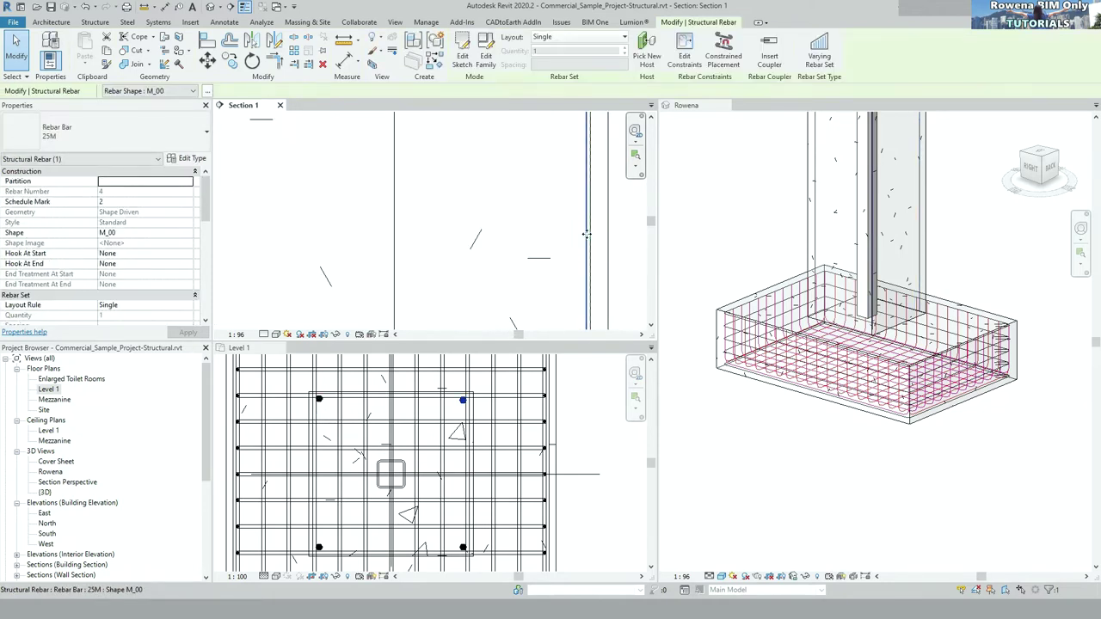
{"action": "middle_click_drag", "start_coordinate": [600, 247], "coordinate": [582, 200]}
- Extend the lower ends of the column bars down into the footing
{"action": "left_click", "coordinate": [574, 247]}
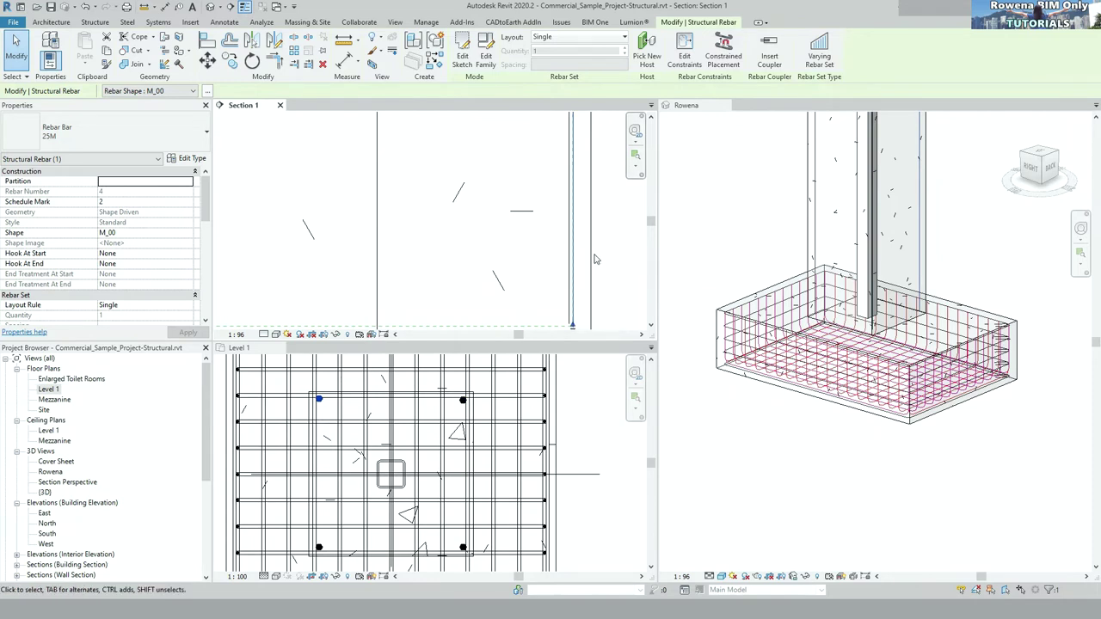
{"action": "scroll", "coordinate": [566, 239], "scroll_direction": "down", "scroll_amount": 2}
{"action": "scroll", "coordinate": [570, 237], "scroll_direction": "down", "scroll_amount": 2}
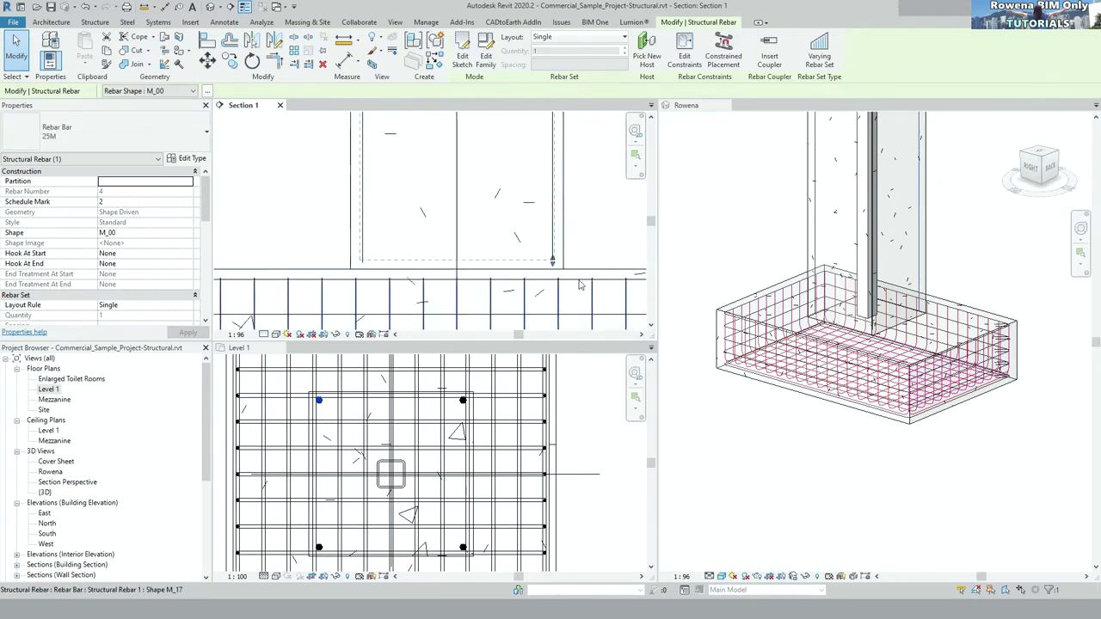
{"action": "scroll", "coordinate": [573, 234], "scroll_direction": "down", "scroll_amount": 1}
{"action": "left_click_drag", "start_coordinate": [551, 217], "coordinate": [547, 267]}
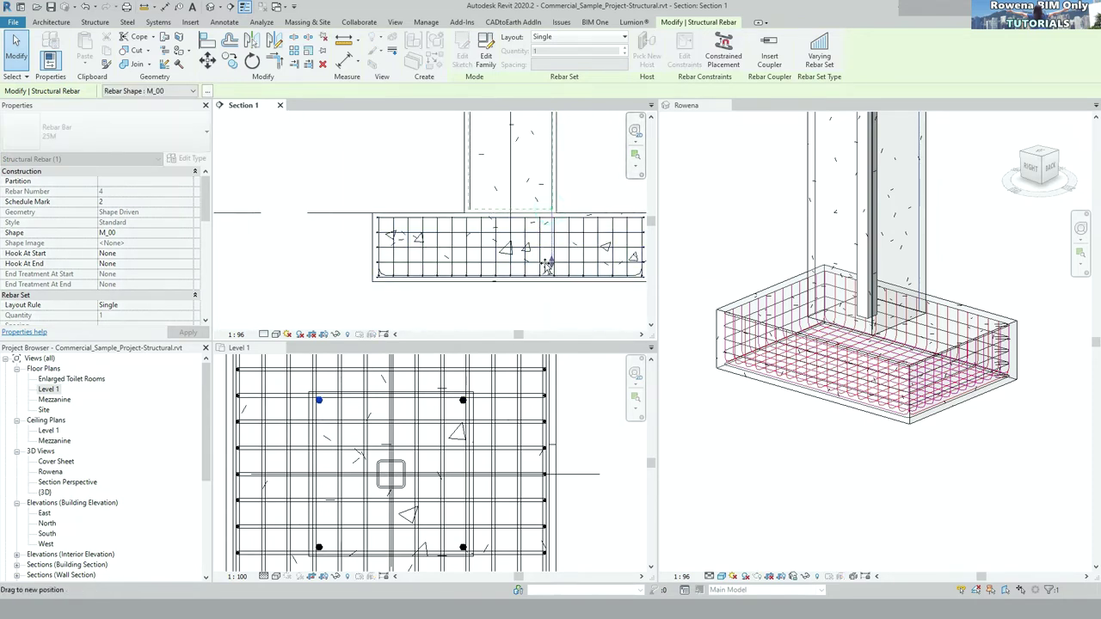
{"action": "left_click_drag", "start_coordinate": [462, 203], "coordinate": [466, 269]}
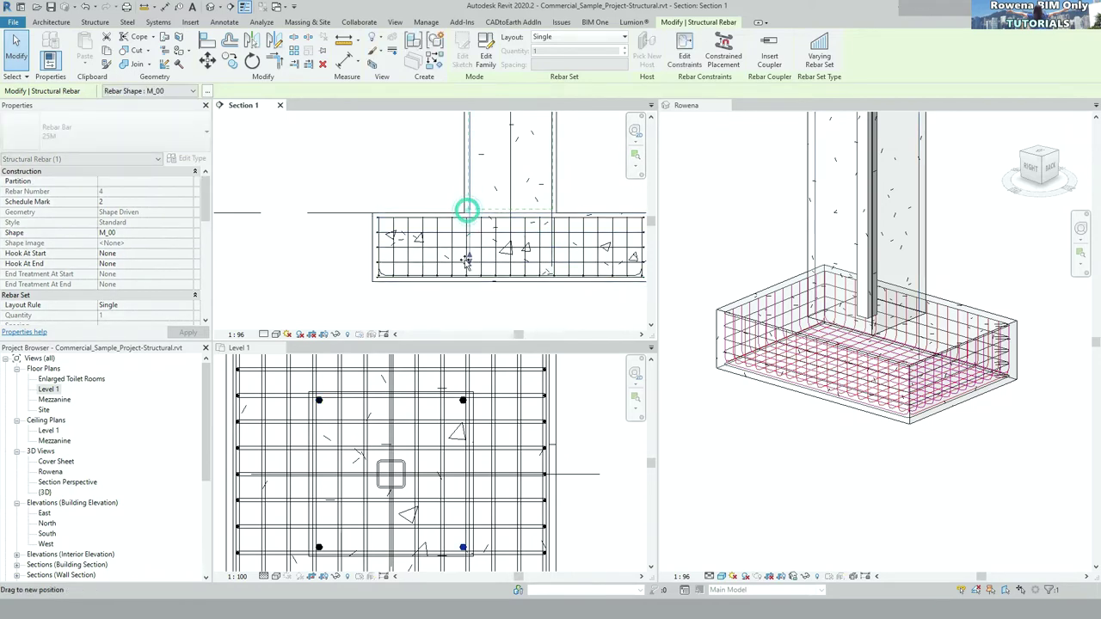
{"action": "scroll", "coordinate": [531, 215], "scroll_direction": "up", "scroll_amount": 2}
{"action": "key", "text": "Escape"}
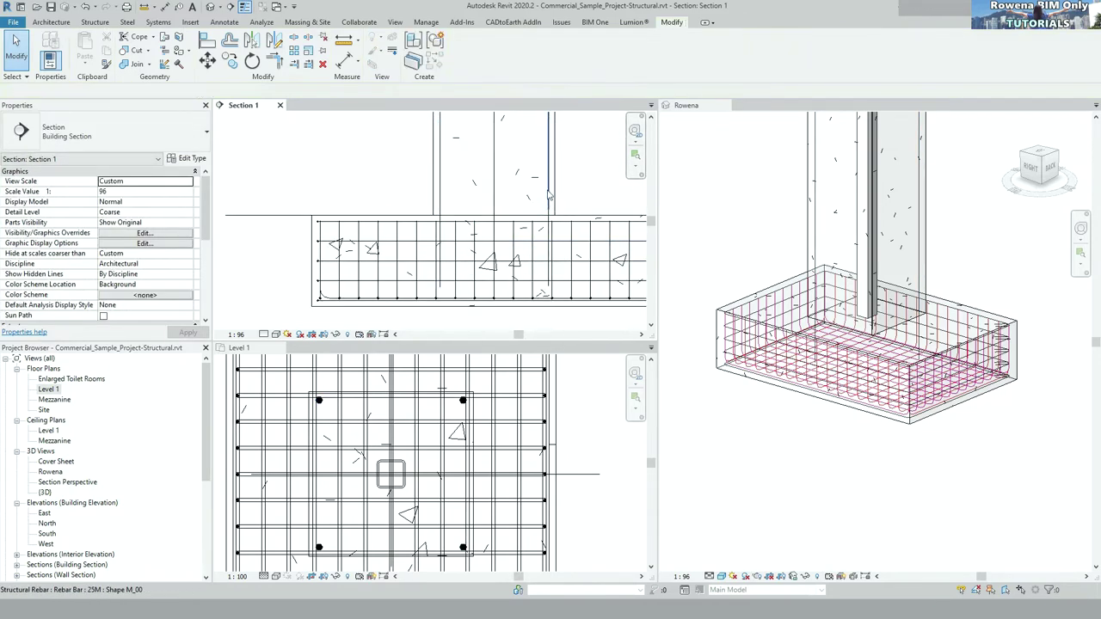
{"action": "left_click", "coordinate": [548, 222]}
{"action": "left_click_drag", "start_coordinate": [547, 222], "coordinate": [547, 280]}
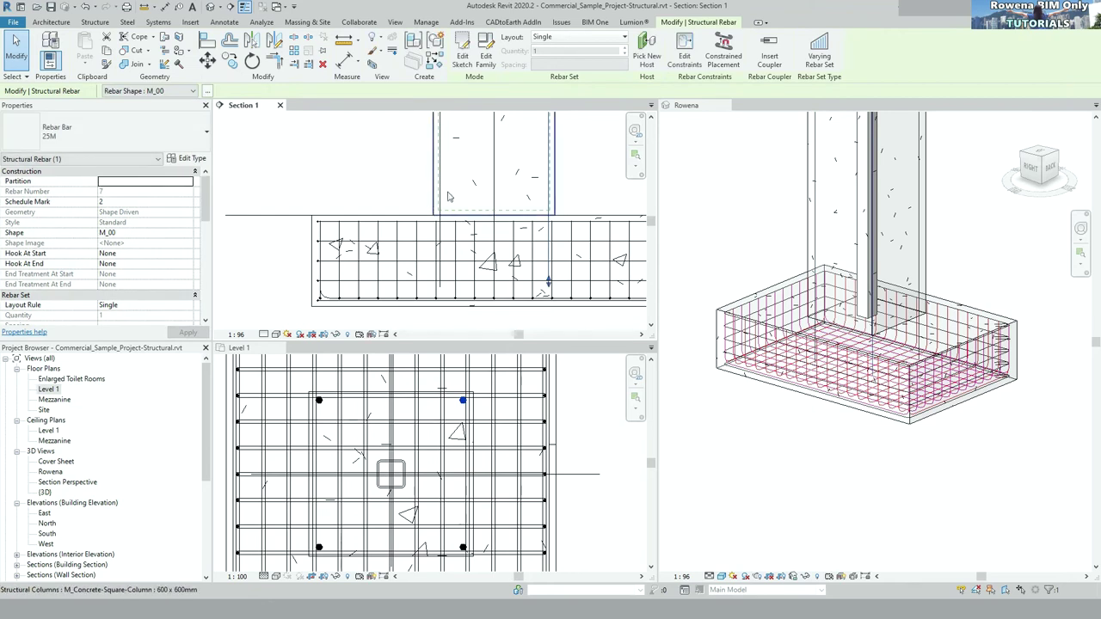
- Extend the last bar into the footing and nudge it sideways into position
{"action": "left_click", "coordinate": [440, 183]}
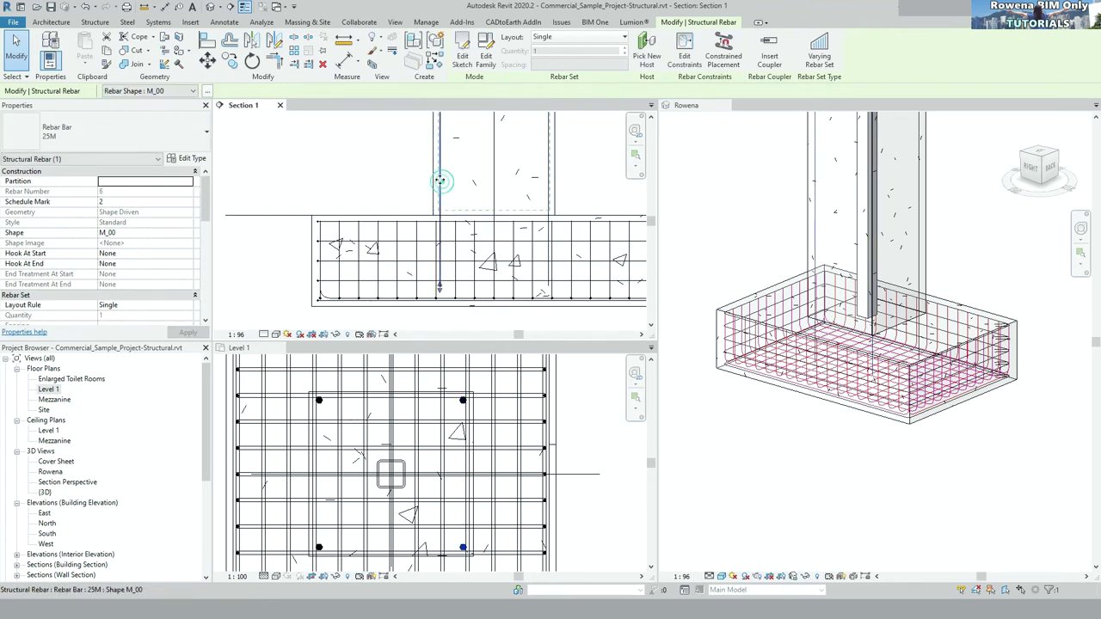
{"action": "left_click", "coordinate": [444, 179]}
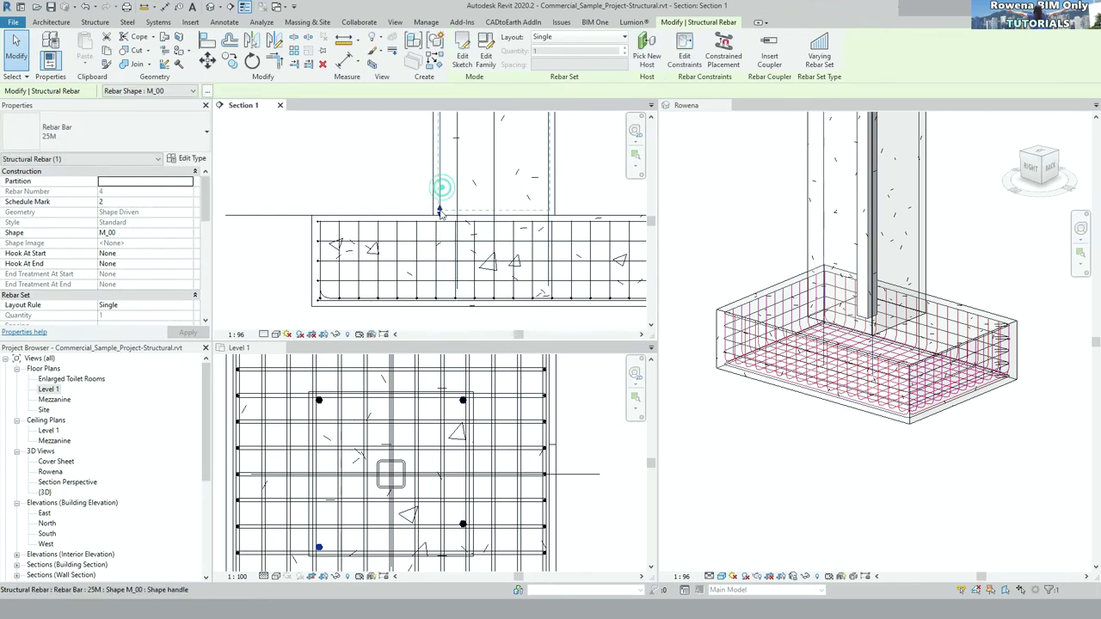
{"action": "mouse_move", "coordinate": [440, 183]}
{"action": "left_mouse_down"}
{"action": "mouse_move", "coordinate": [441, 269]}
{"action": "mouse_move", "coordinate": [456, 256]}
{"action": "left_mouse_up"}
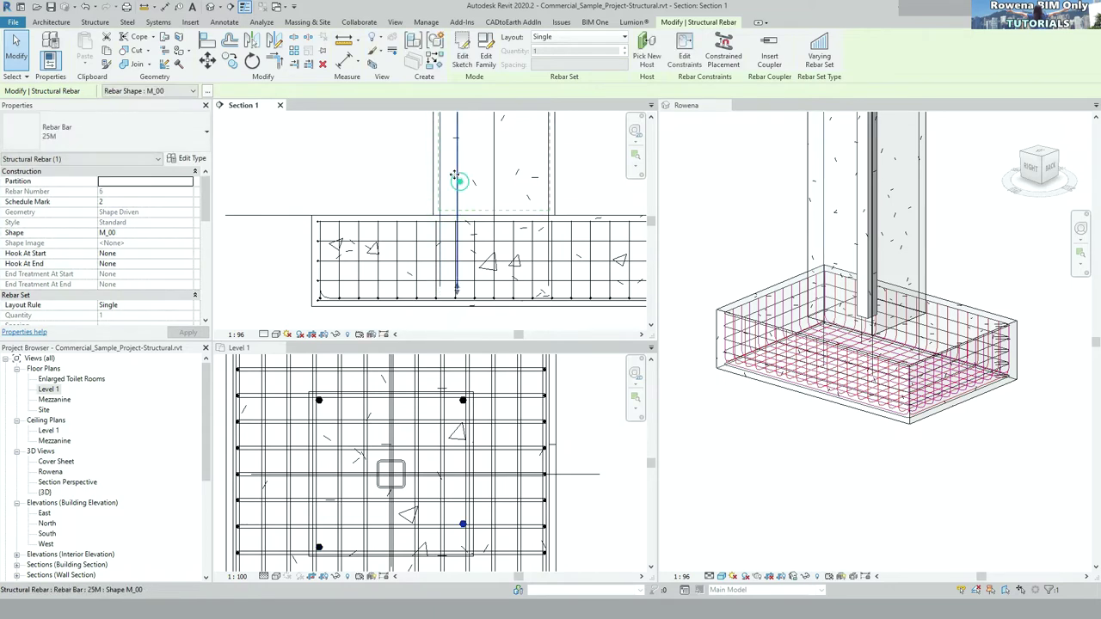
{"action": "left_click_drag", "start_coordinate": [444, 175], "coordinate": [439, 178]}
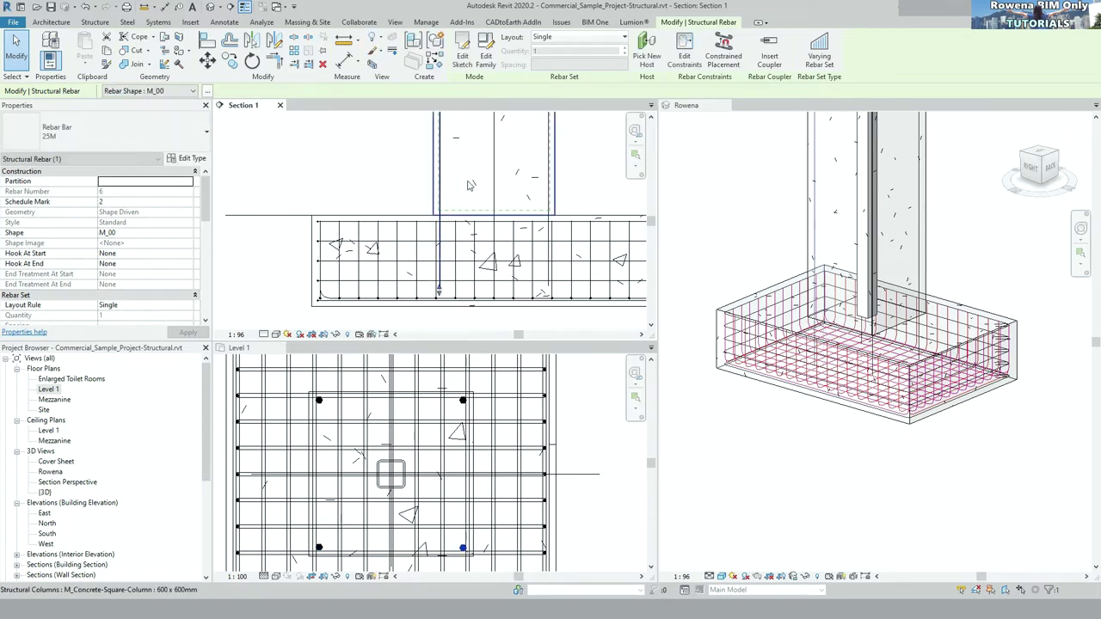
{"action": "left_click", "coordinate": [468, 177]}
- Hide the steel HSS column in the 3D view
{"action": "middle_click_drag", "start_coordinate": [922, 129], "coordinate": [886, 241]}
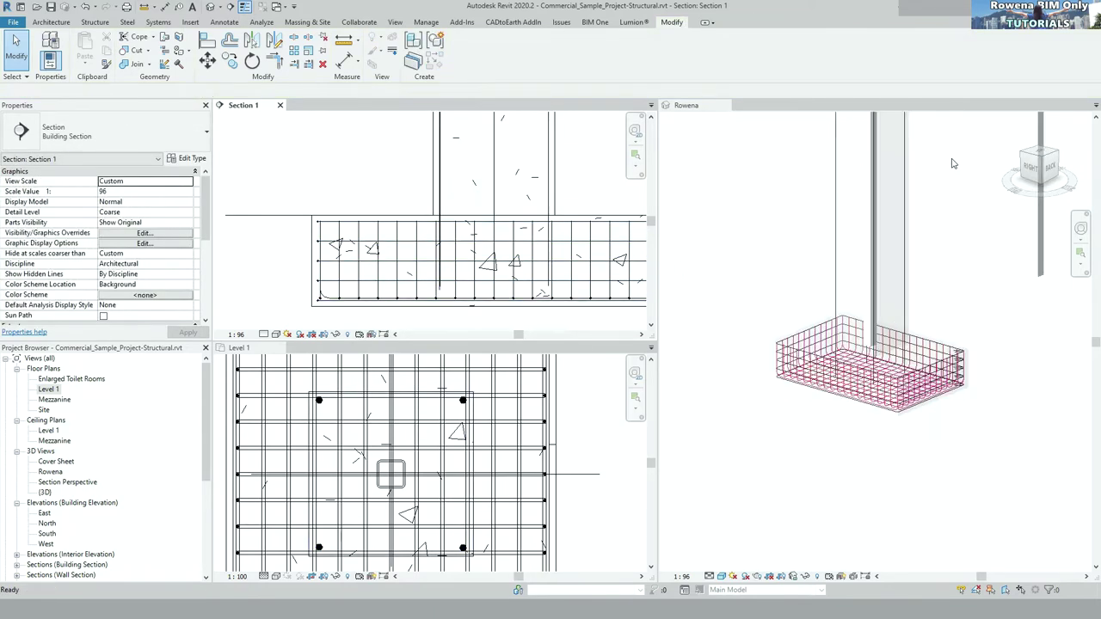
{"action": "left_click", "coordinate": [885, 237]}
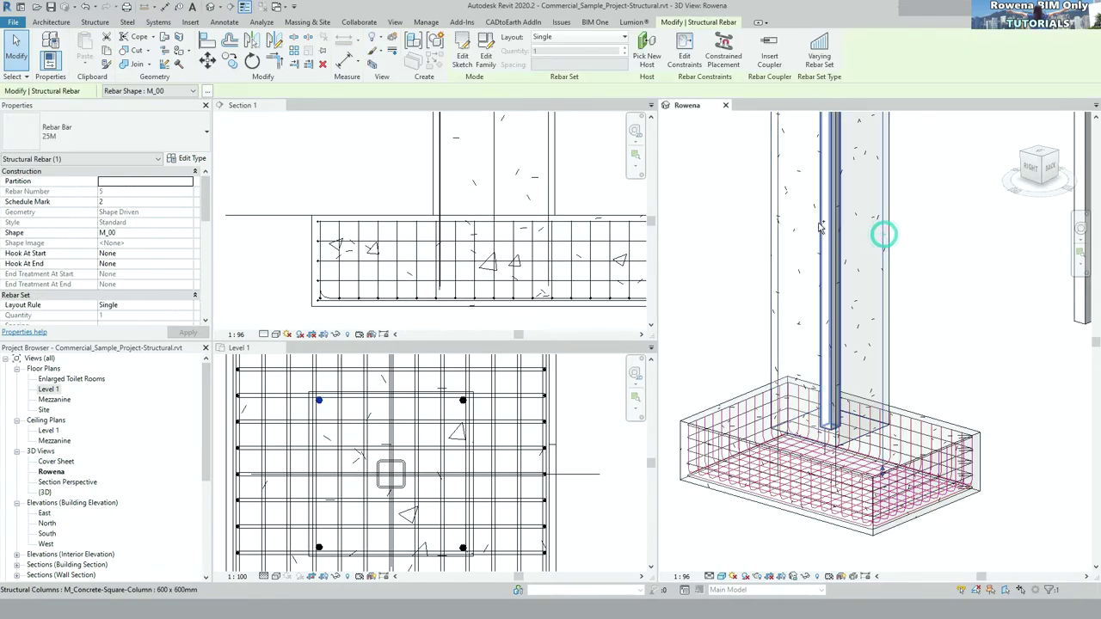
{"action": "left_click", "coordinate": [781, 230], "text": "ctrl"}
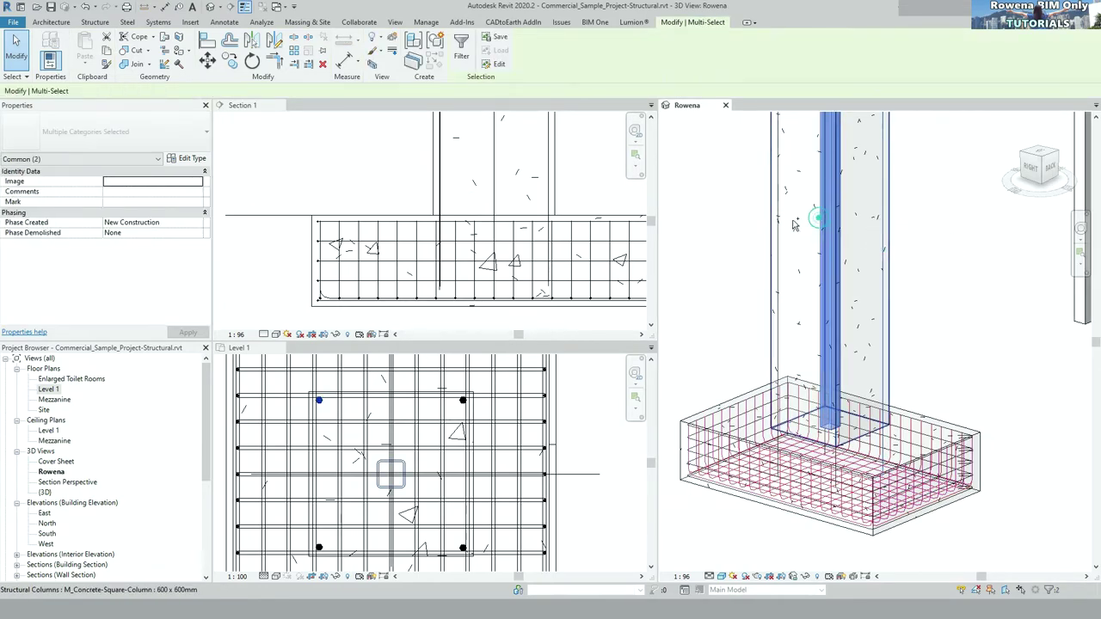
{"action": "left_click", "coordinate": [915, 259]}
{"action": "left_click", "coordinate": [845, 284]}
{"action": "key", "text": "Escape"}
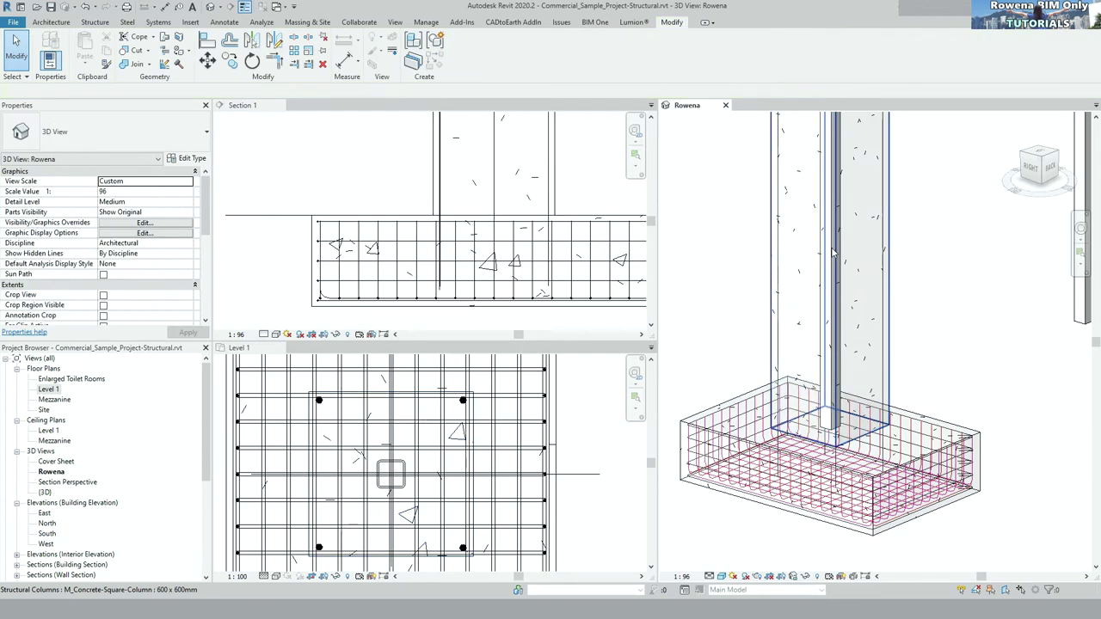
{"action": "left_click", "coordinate": [833, 251]}
{"action": "scroll", "coordinate": [830, 245], "scroll_direction": "down", "scroll_amount": 4}
{"action": "key", "text": "Escape"}
{"action": "left_click", "coordinate": [823, 230]}
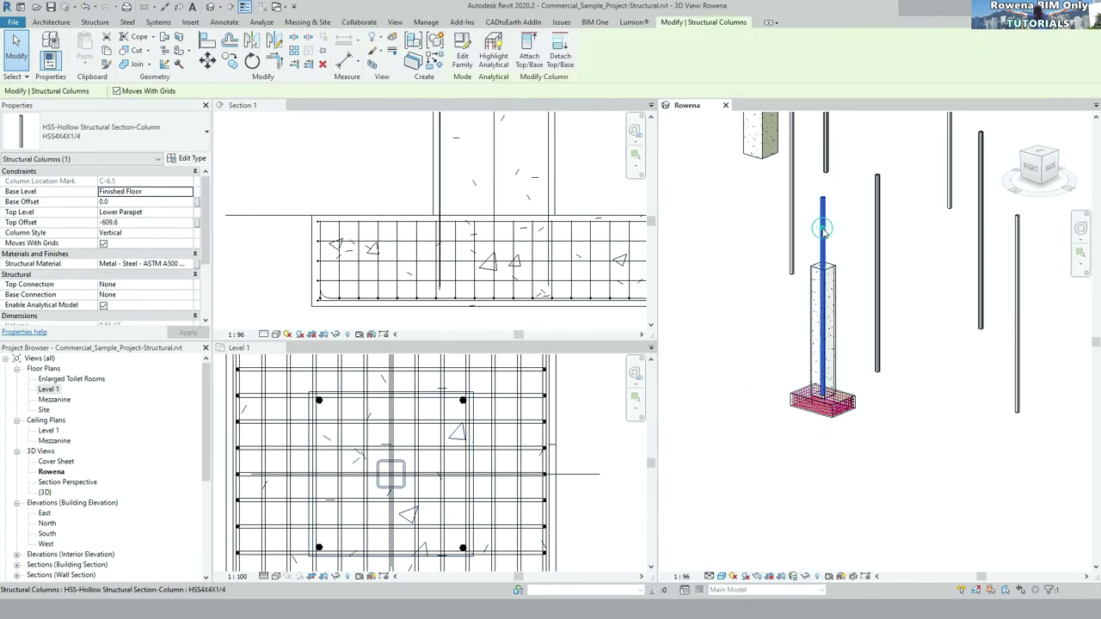
{"action": "right_click", "coordinate": [823, 230]}
{"action": "left_click", "coordinate": [1024, 311]}
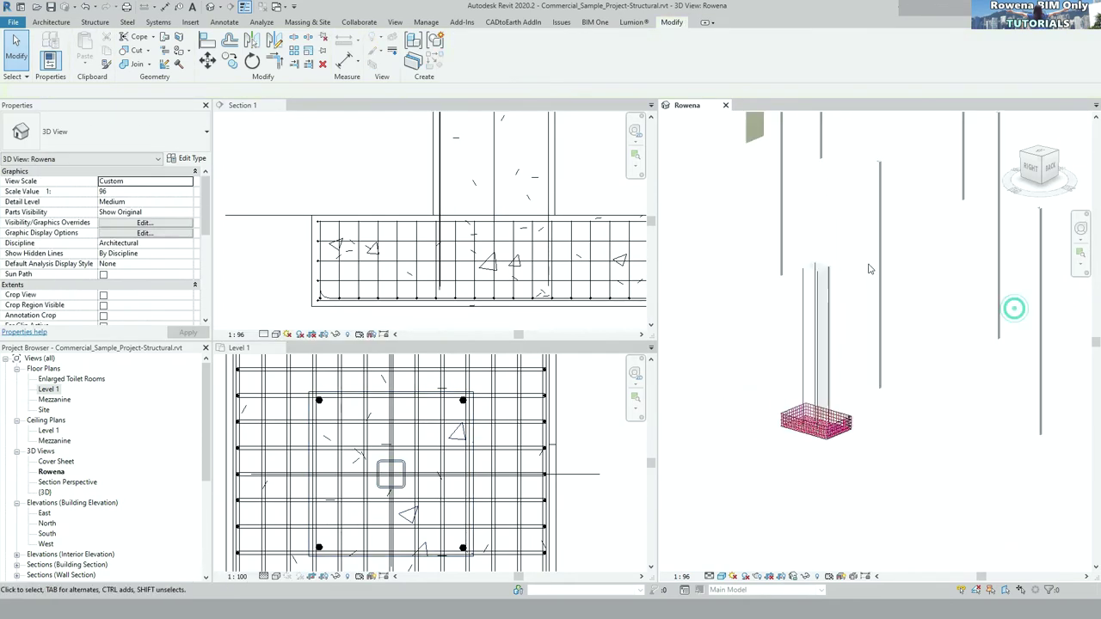
- Move a vertical bar to the column's right corner and orbit the 3D view to check it
{"action": "scroll", "coordinate": [740, 275], "scroll_direction": "up", "scroll_amount": 4}
{"action": "scroll", "coordinate": [739, 275], "scroll_direction": "up", "scroll_amount": 2}
{"action": "left_click", "coordinate": [737, 270]}
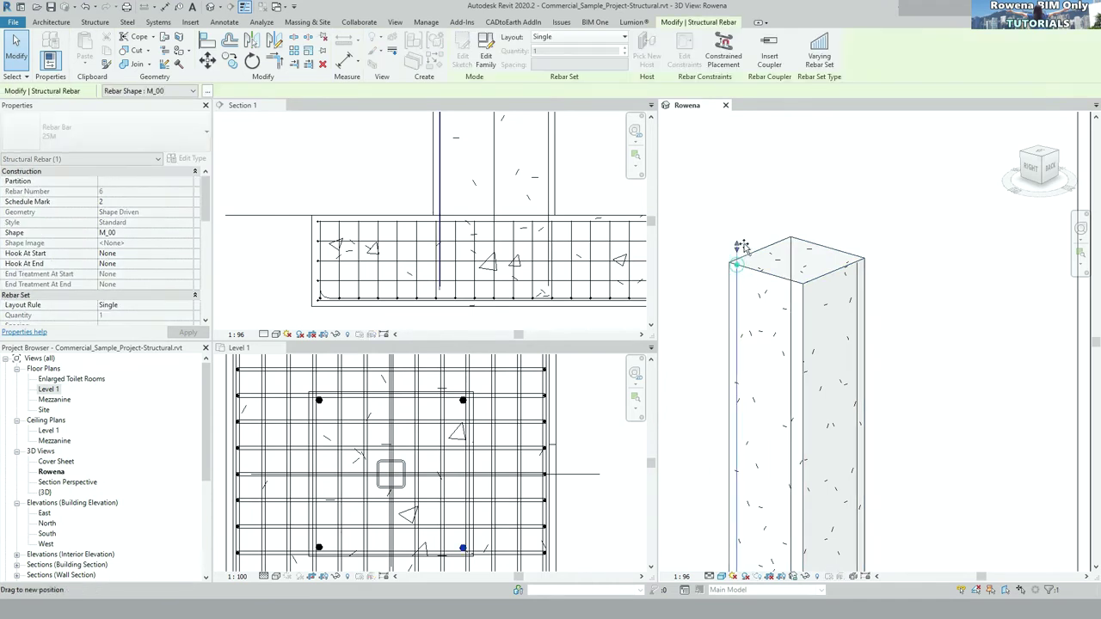
{"action": "left_click", "coordinate": [792, 244]}
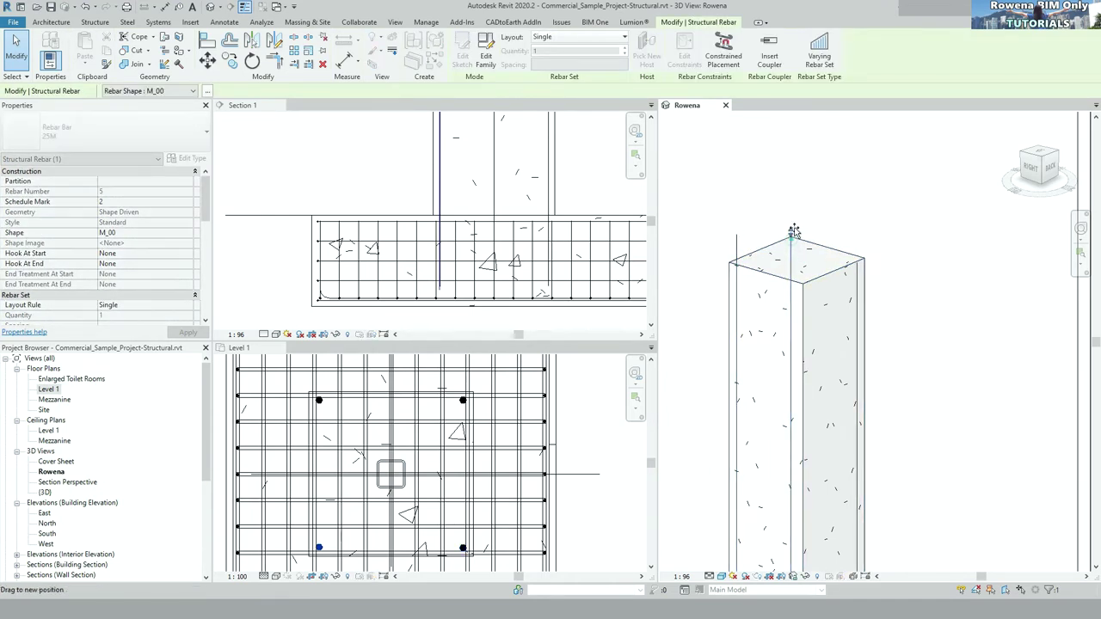
{"action": "left_click_drag", "start_coordinate": [793, 246], "coordinate": [858, 254]}
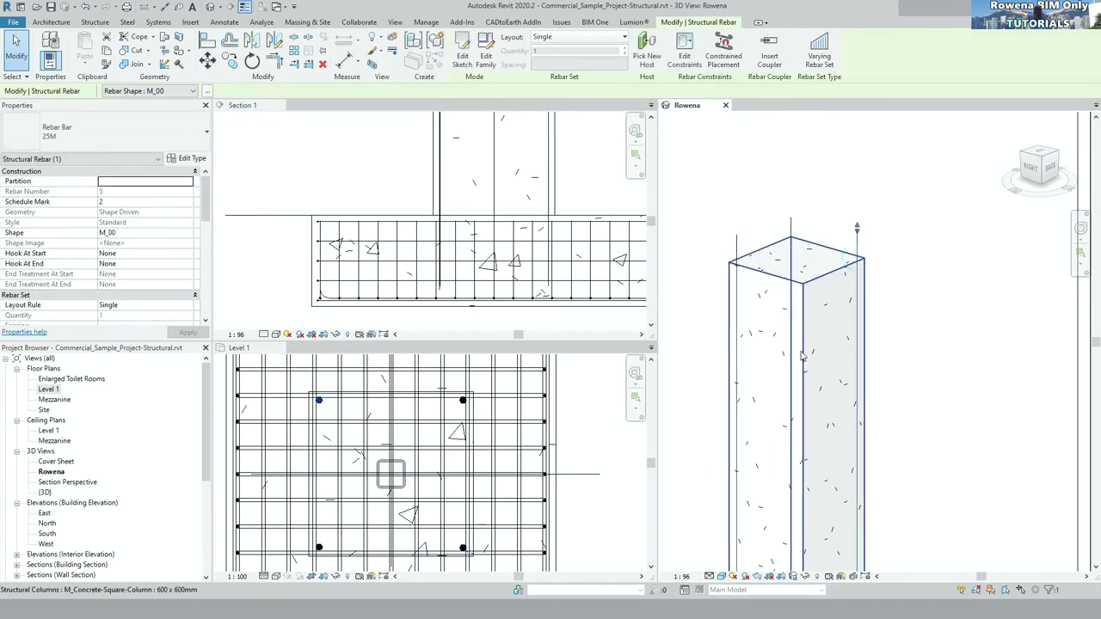
{"action": "scroll", "coordinate": [856, 215], "scroll_direction": "down", "scroll_amount": 5}
{"action": "middle_click_drag", "start_coordinate": [829, 379], "coordinate": [843, 188], "text": "shift"}
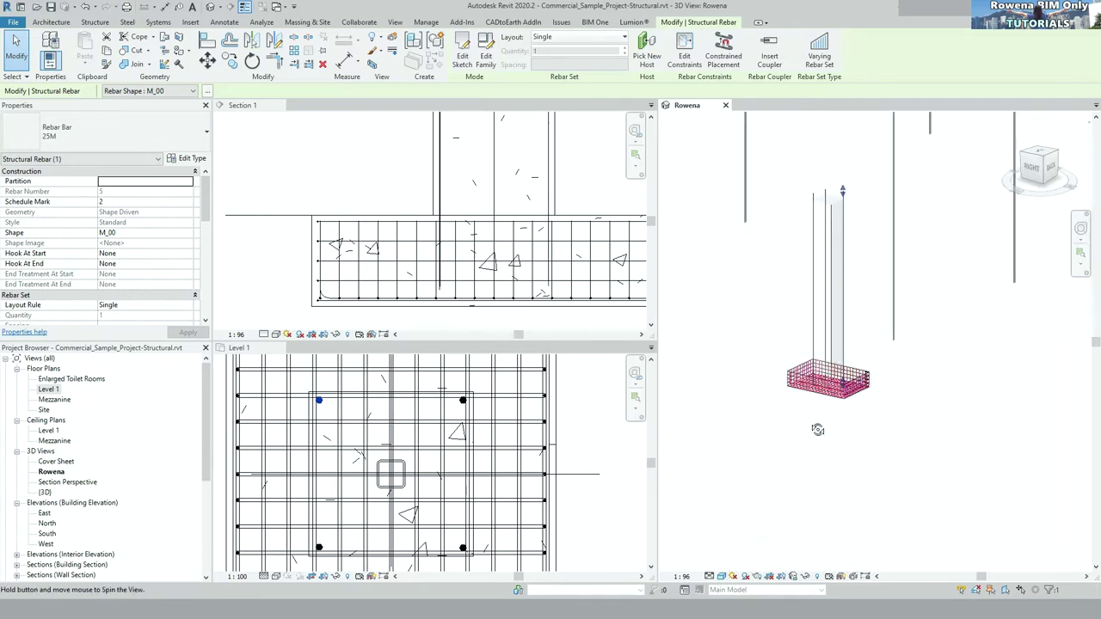
{"action": "scroll", "coordinate": [843, 188], "scroll_direction": "up", "scroll_amount": 4}
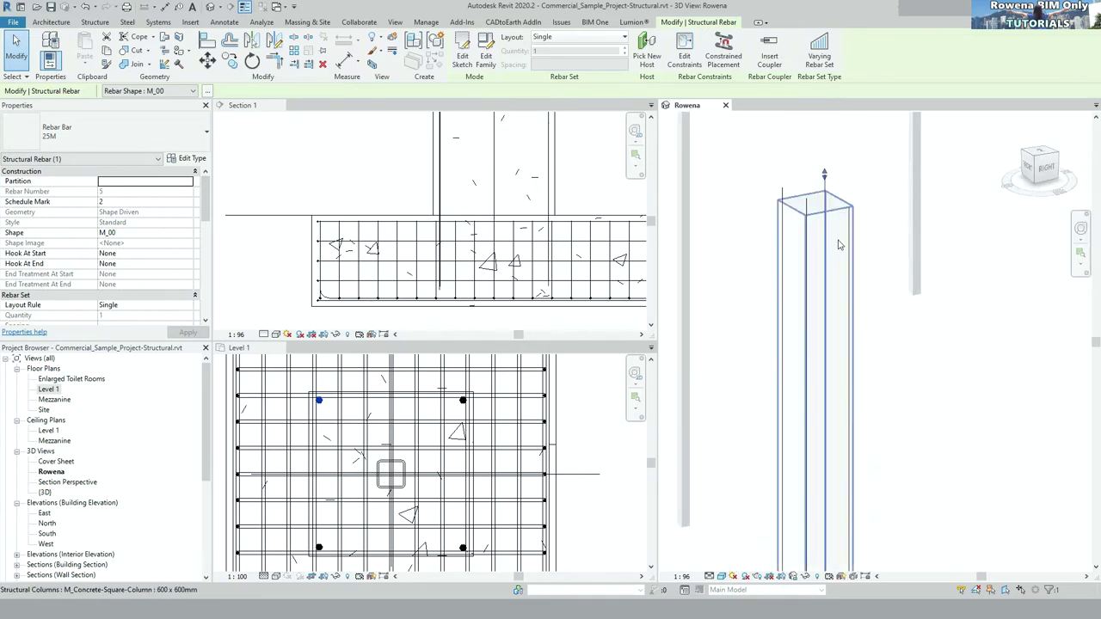
{"action": "left_click", "coordinate": [857, 194]}
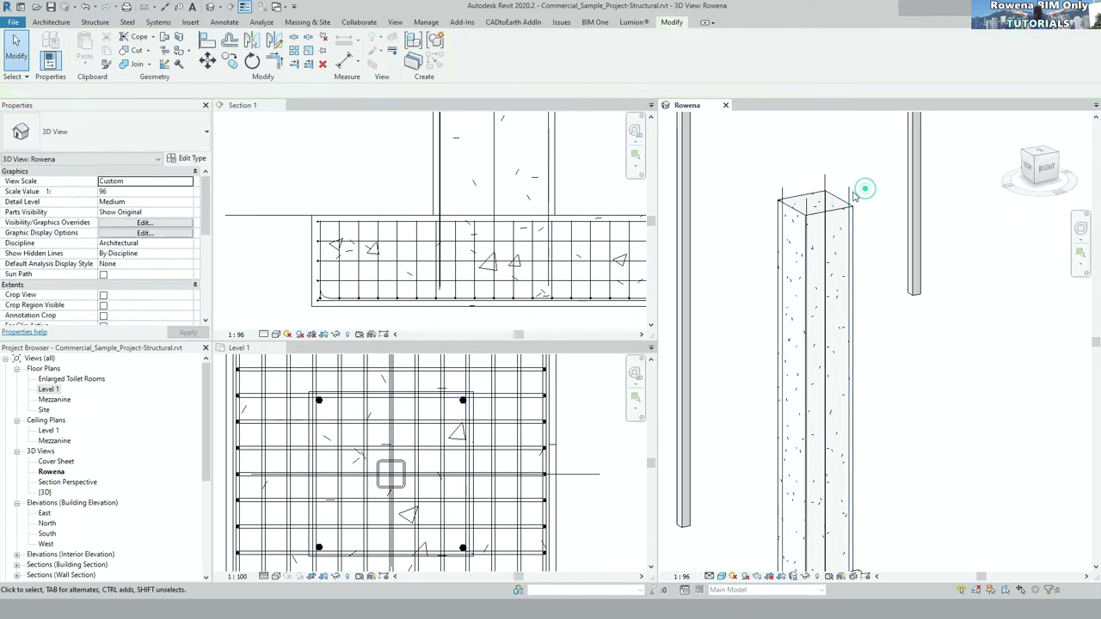
{"action": "left_click_drag", "start_coordinate": [829, 182], "coordinate": [777, 186]}
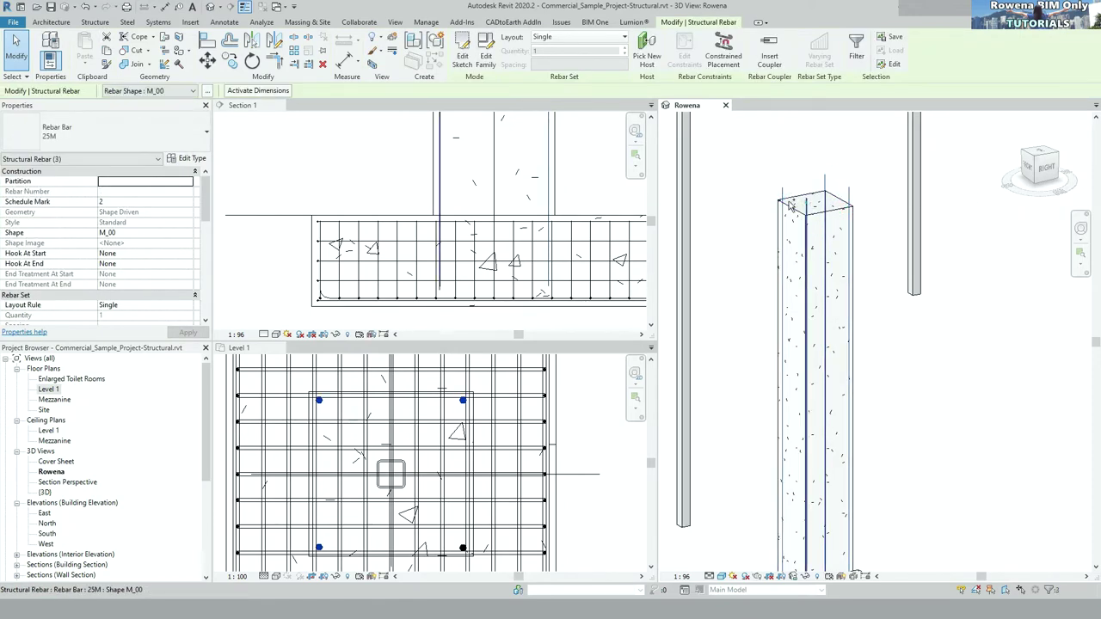
- Override the four vertical bars' projection lines to Solid pattern, Blue colour, weight 5
{"action": "left_click", "coordinate": [790, 204], "text": "ctrl"}
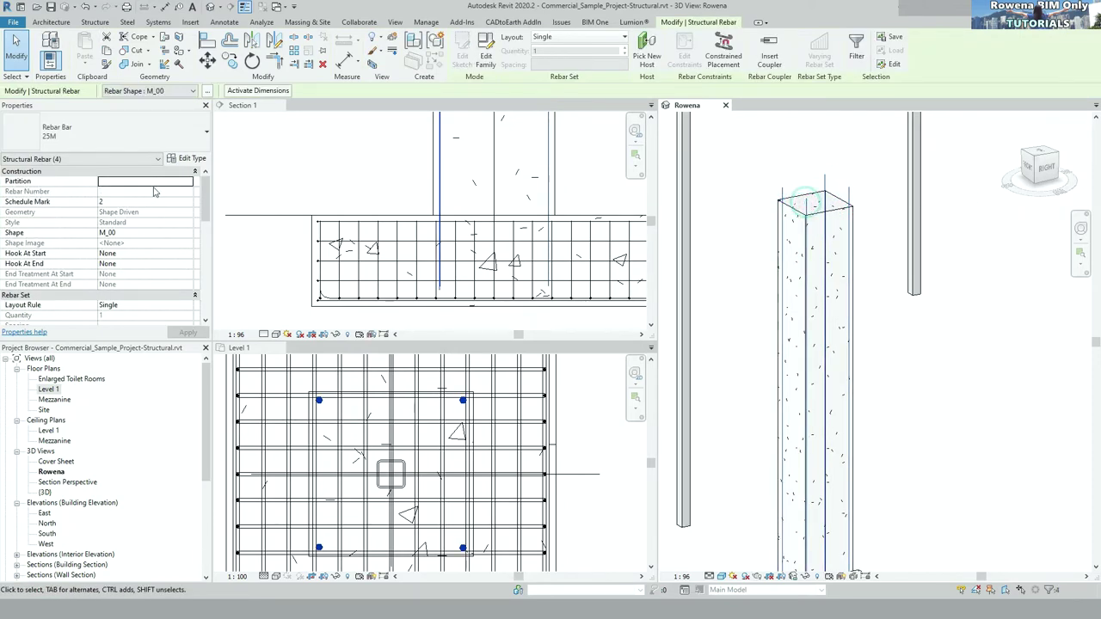
{"action": "right_click", "coordinate": [849, 192]}
{"action": "mouse_move", "coordinate": [908, 289]}
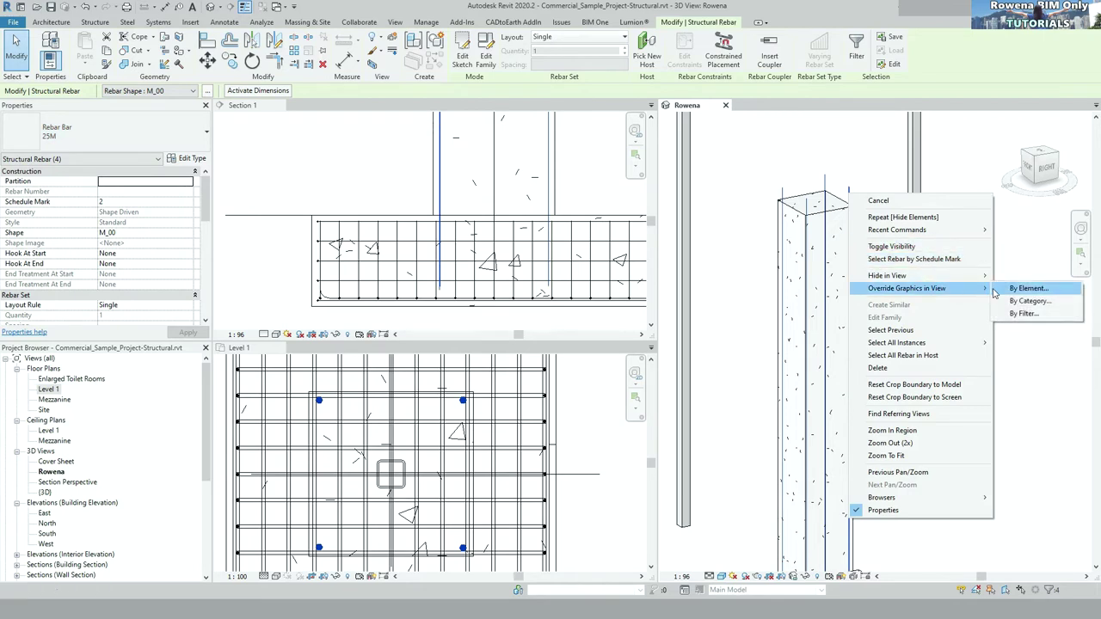
{"action": "left_click", "coordinate": [1027, 289]}
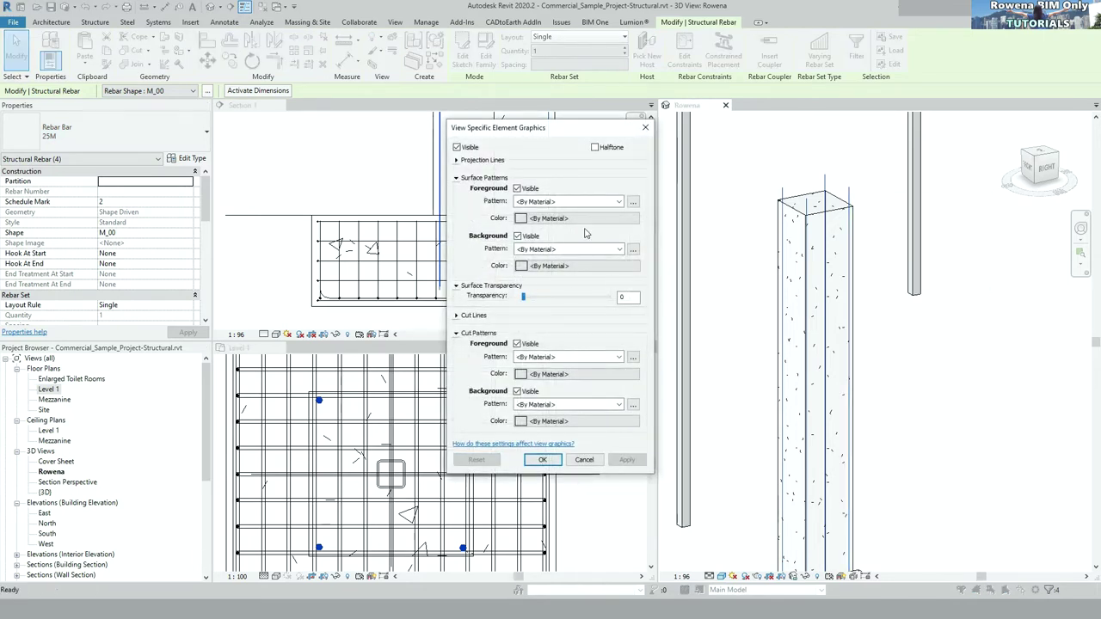
{"action": "left_click", "coordinate": [457, 161]}
{"action": "left_click", "coordinate": [567, 172]}
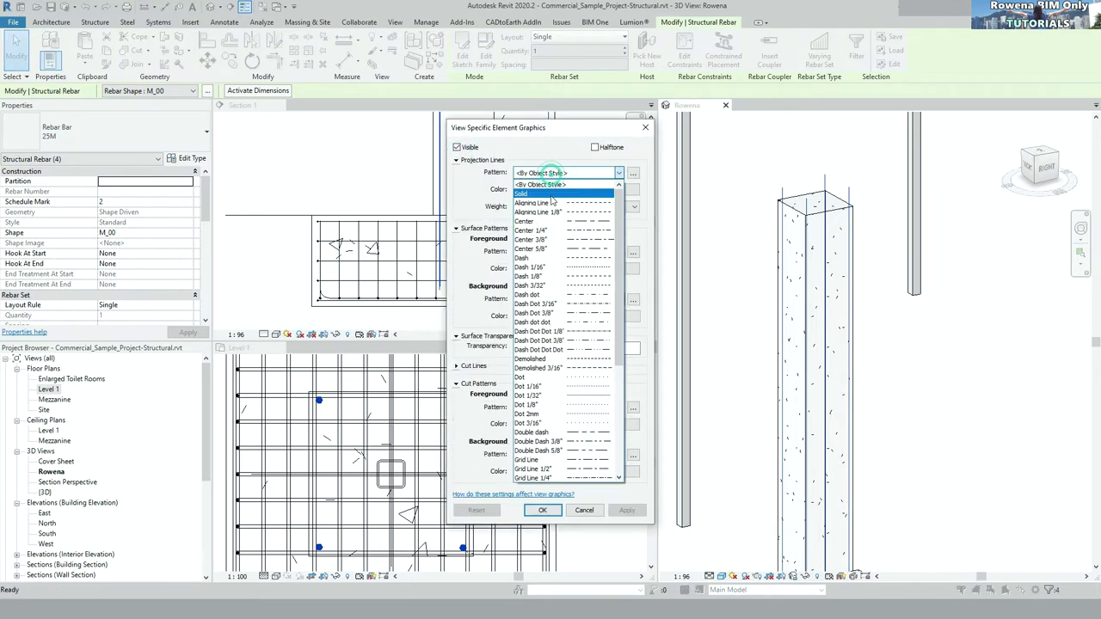
{"action": "left_click", "coordinate": [559, 194]}
{"action": "left_click", "coordinate": [555, 190]}
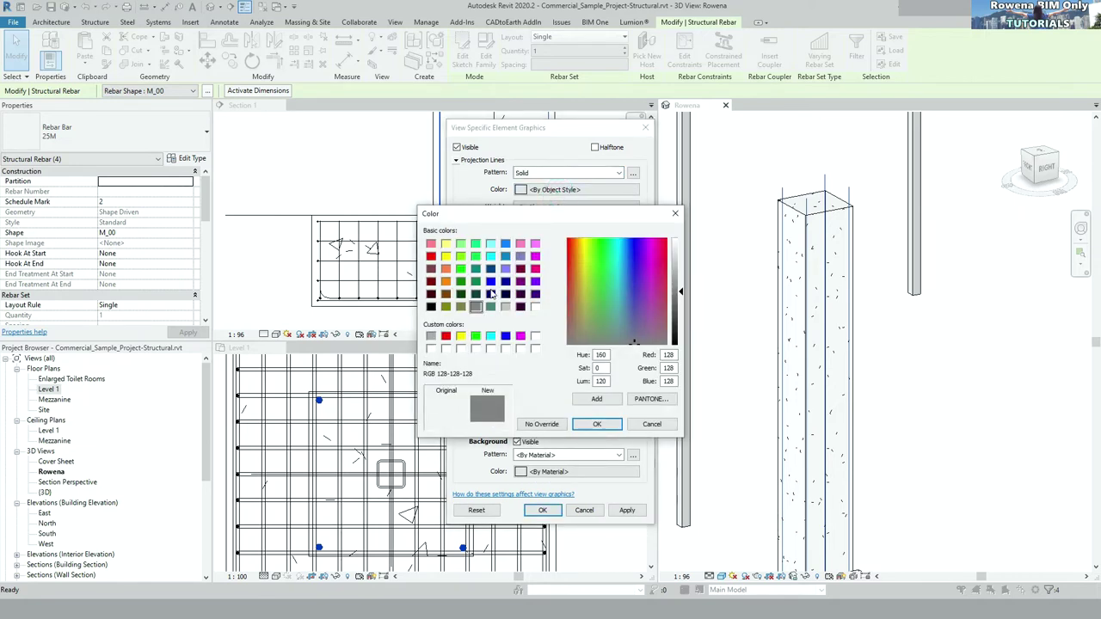
{"action": "left_click", "coordinate": [490, 282]}
{"action": "left_click", "coordinate": [594, 424]}
{"action": "left_click", "coordinate": [576, 206]}
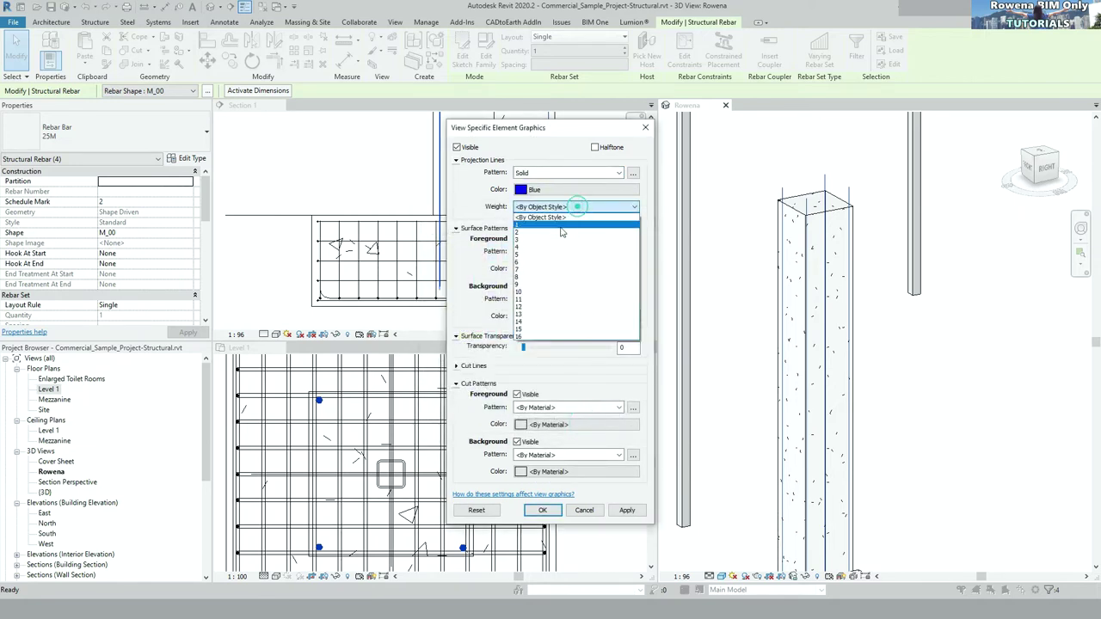
{"action": "left_click", "coordinate": [542, 251]}
{"action": "left_click", "coordinate": [543, 510]}
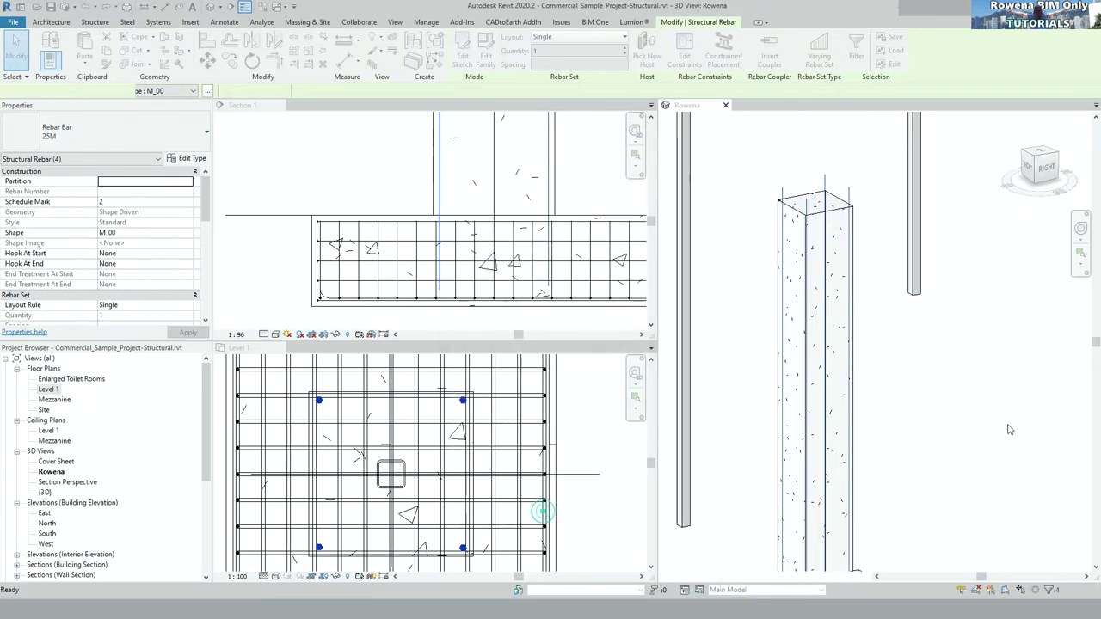
- Start the Rebar tool and pick the M_T1 tie shape from the shape browser
{"action": "mouse_move", "coordinate": [935, 418]}
{"action": "middle_mouse_down", "text": "shift"}
{"action": "mouse_move", "coordinate": [858, 437]}
{"action": "mouse_move", "coordinate": [940, 355]}
{"action": "middle_mouse_up", "text": "shift"}
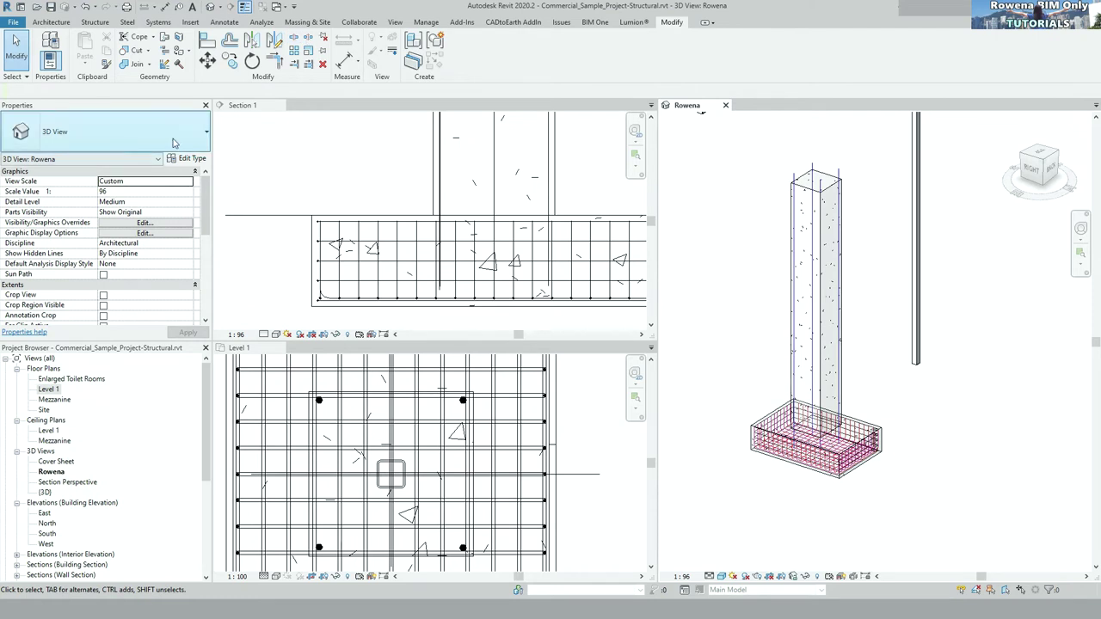
{"action": "left_click", "coordinate": [90, 22]}
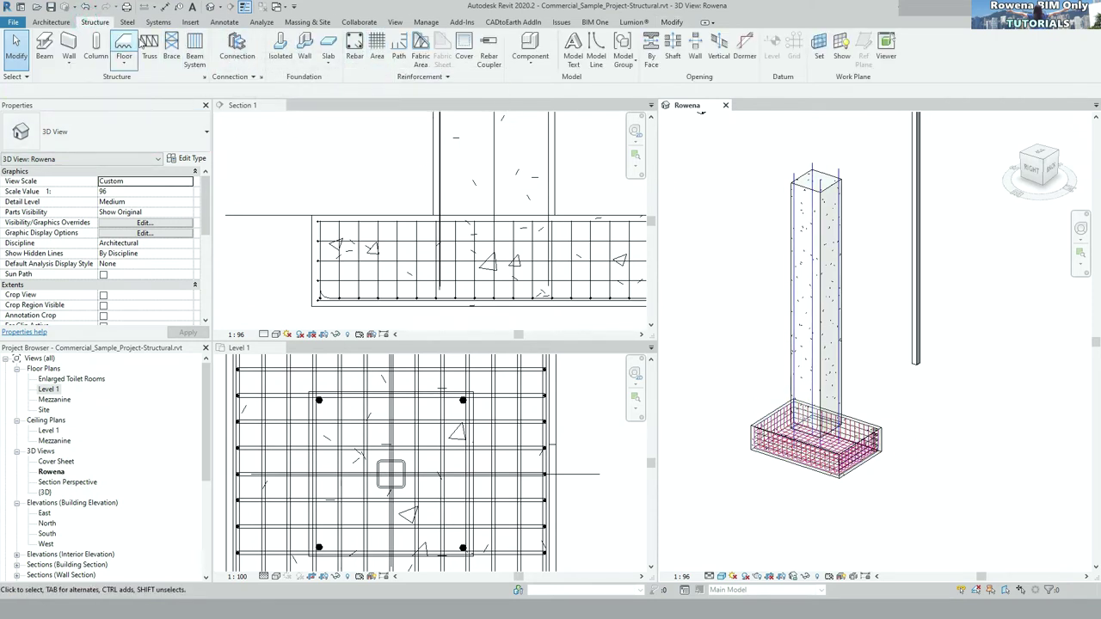
{"action": "left_click", "coordinate": [355, 43]}
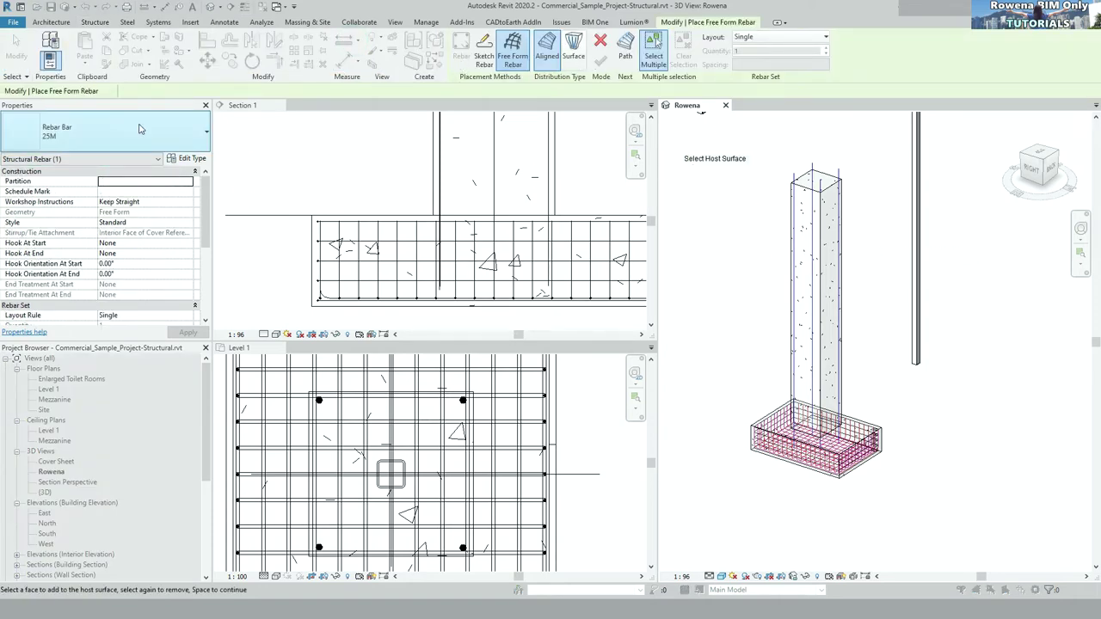
{"action": "scroll", "coordinate": [516, 226], "scroll_direction": "down", "scroll_amount": 1}
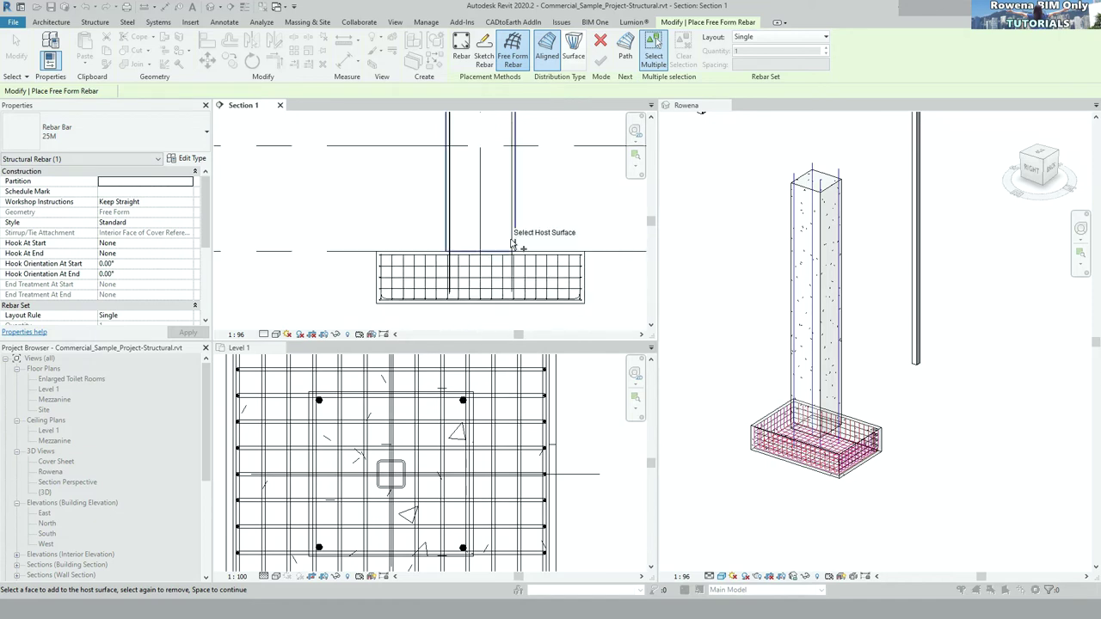
{"action": "scroll", "coordinate": [516, 138], "scroll_direction": "down", "scroll_amount": 1}
{"action": "left_click", "coordinate": [529, 57]}
{"action": "scroll", "coordinate": [989, 427], "scroll_direction": "down", "scroll_amount": 2}
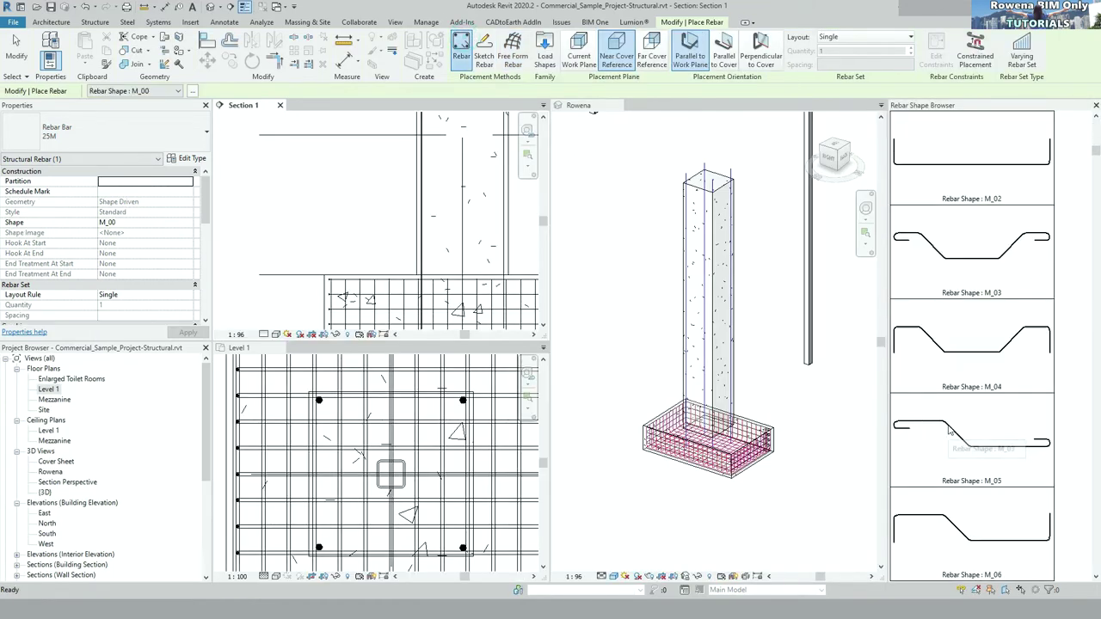
{"action": "scroll", "coordinate": [989, 428], "scroll_direction": "down", "scroll_amount": 3}
{"action": "scroll", "coordinate": [990, 427], "scroll_direction": "down", "scroll_amount": 3}
{"action": "scroll", "coordinate": [989, 428], "scroll_direction": "down", "scroll_amount": 3}
{"action": "scroll", "coordinate": [990, 427], "scroll_direction": "down", "scroll_amount": 3}
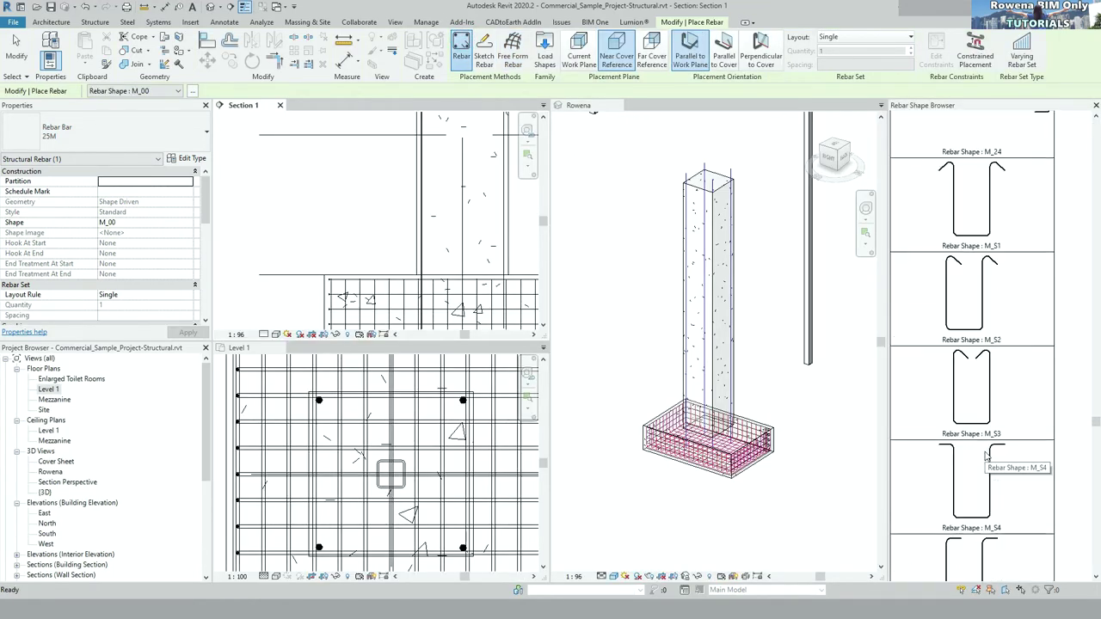
{"action": "scroll", "coordinate": [990, 413], "scroll_direction": "down", "scroll_amount": 2}
{"action": "scroll", "coordinate": [990, 364], "scroll_direction": "down", "scroll_amount": 3}
{"action": "scroll", "coordinate": [990, 364], "scroll_direction": "down", "scroll_amount": 1}
{"action": "left_click", "coordinate": [981, 435]}
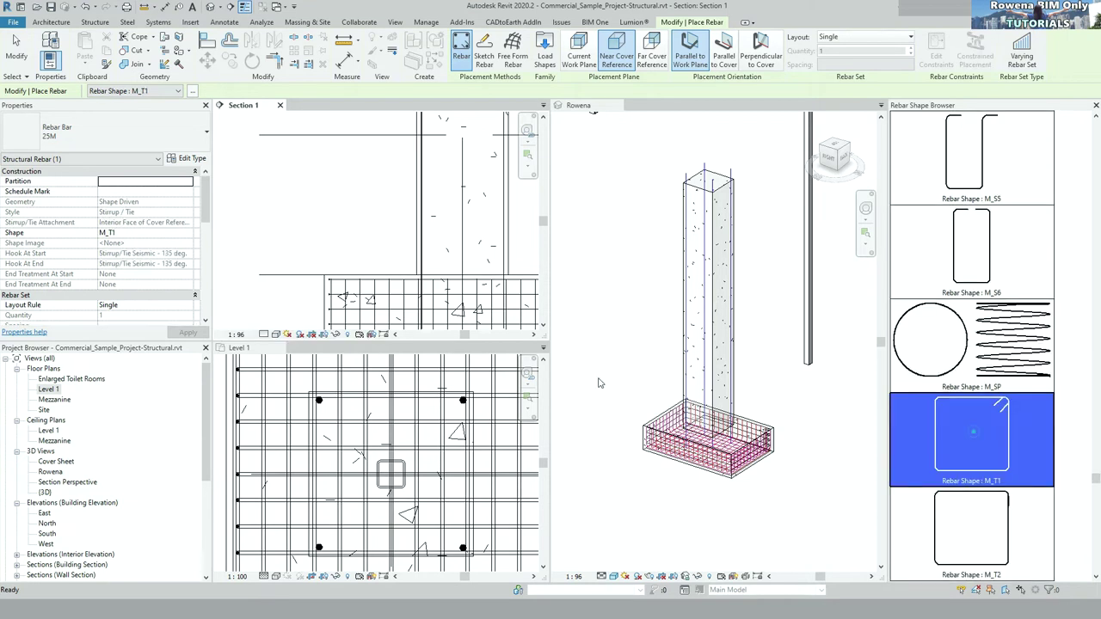
- Place an M_T1 tie parallel to cover near the column base
{"action": "scroll", "coordinate": [449, 247], "scroll_direction": "up", "scroll_amount": 2}
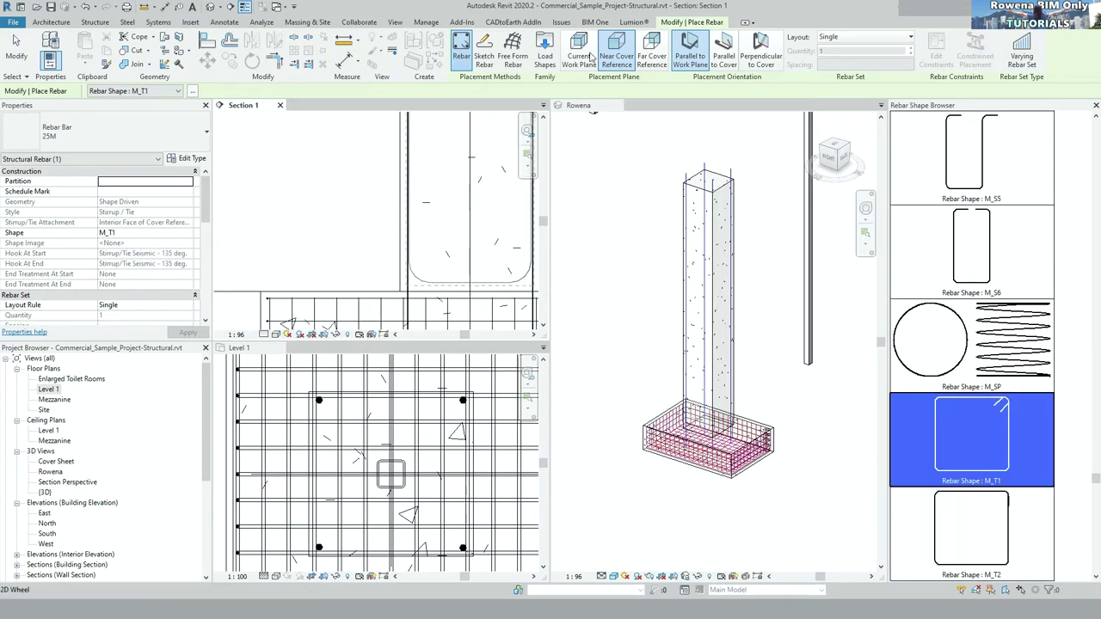
{"action": "left_click", "coordinate": [722, 59]}
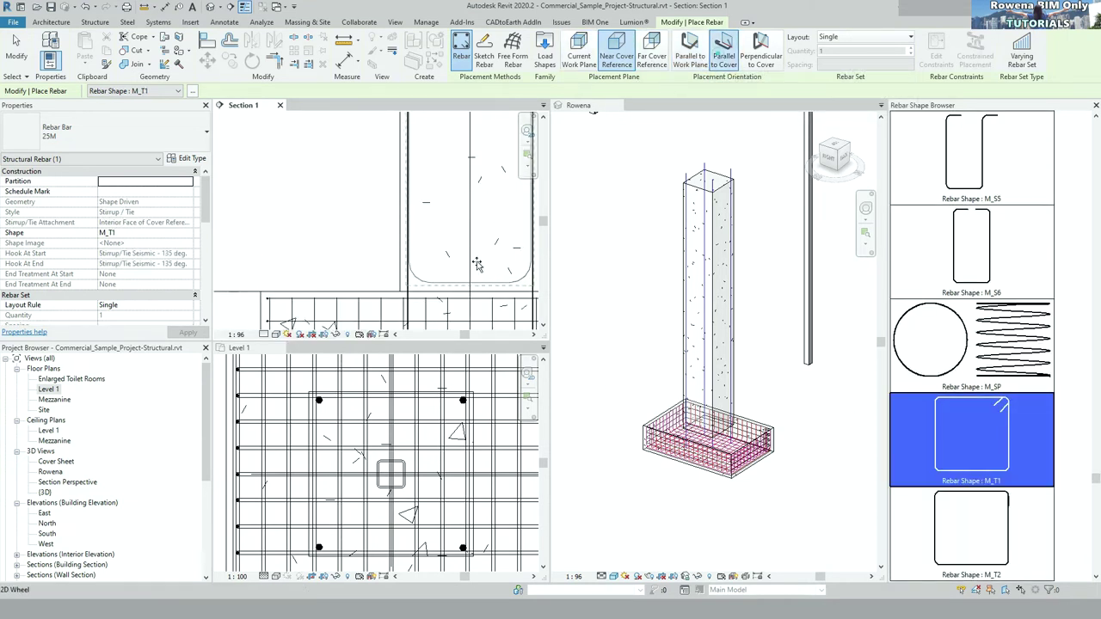
{"action": "left_click", "coordinate": [456, 280]}
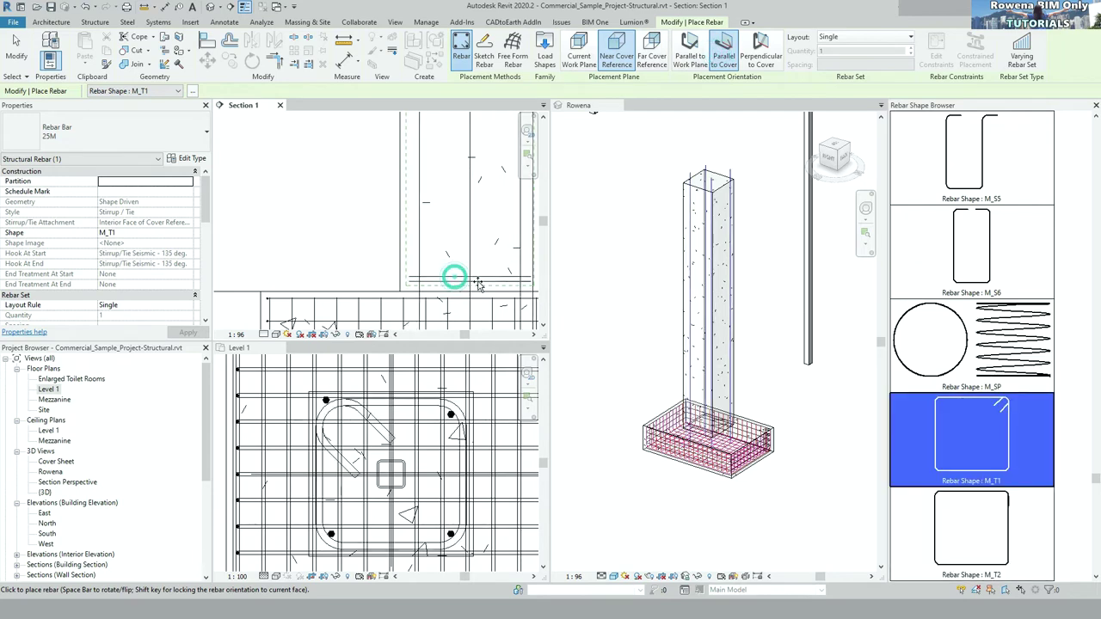
{"action": "key", "text": "Escape"}
{"action": "key", "text": "Escape"}
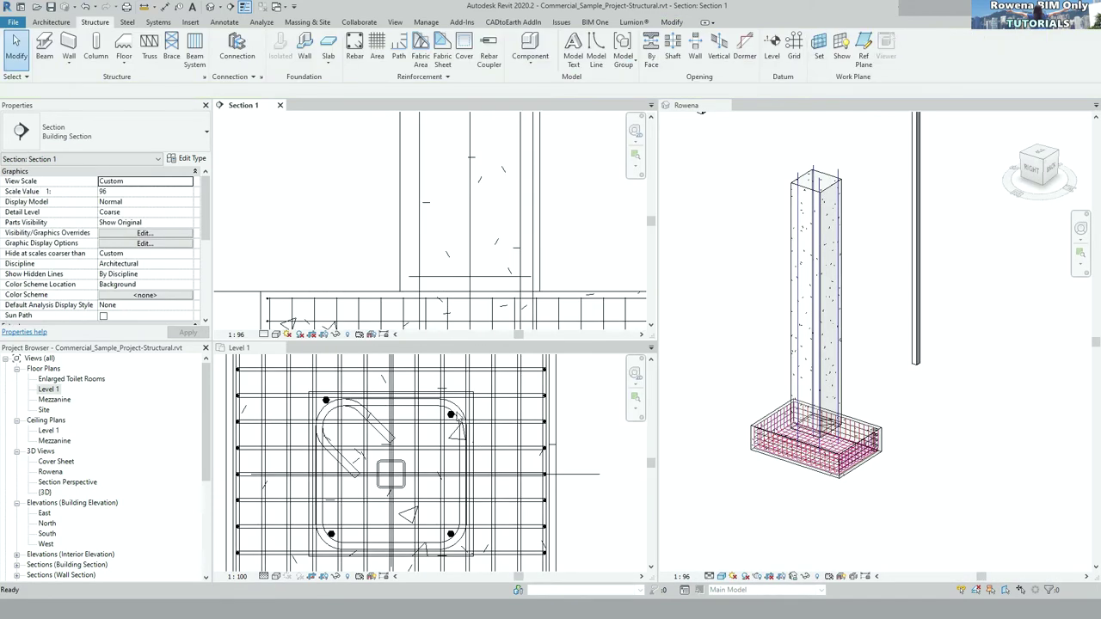
- Change the tie to Structural Rebar 1 and lay it out at Maximum Spacing
{"action": "left_click", "coordinate": [458, 407]}
{"action": "left_click", "coordinate": [112, 131]}
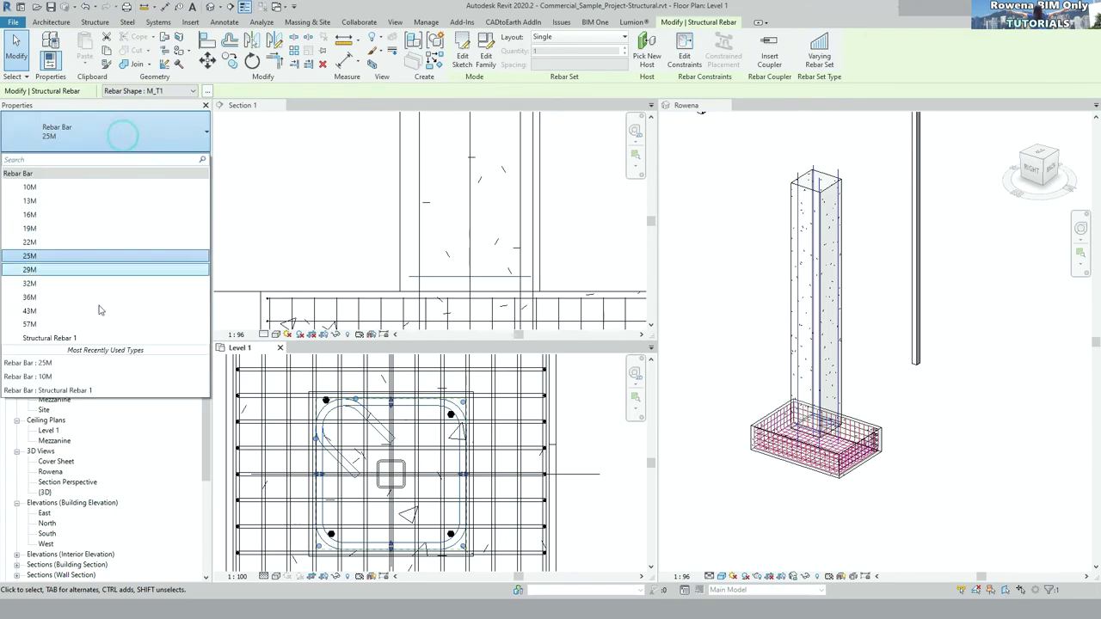
{"action": "left_click", "coordinate": [91, 337]}
{"action": "key", "text": "Escape"}
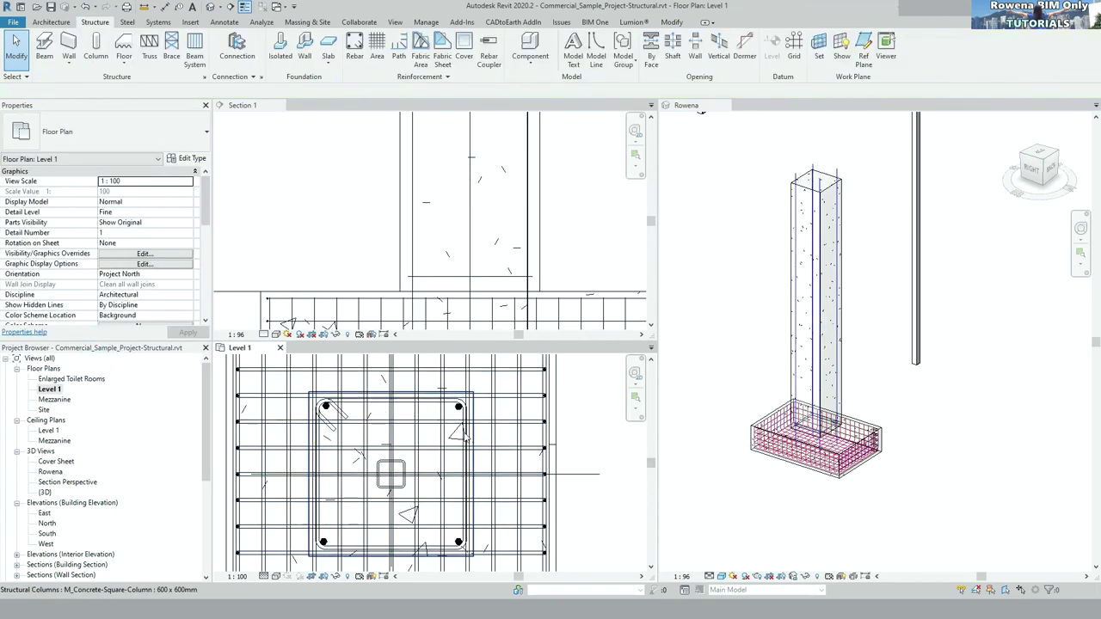
{"action": "left_click", "coordinate": [455, 394]}
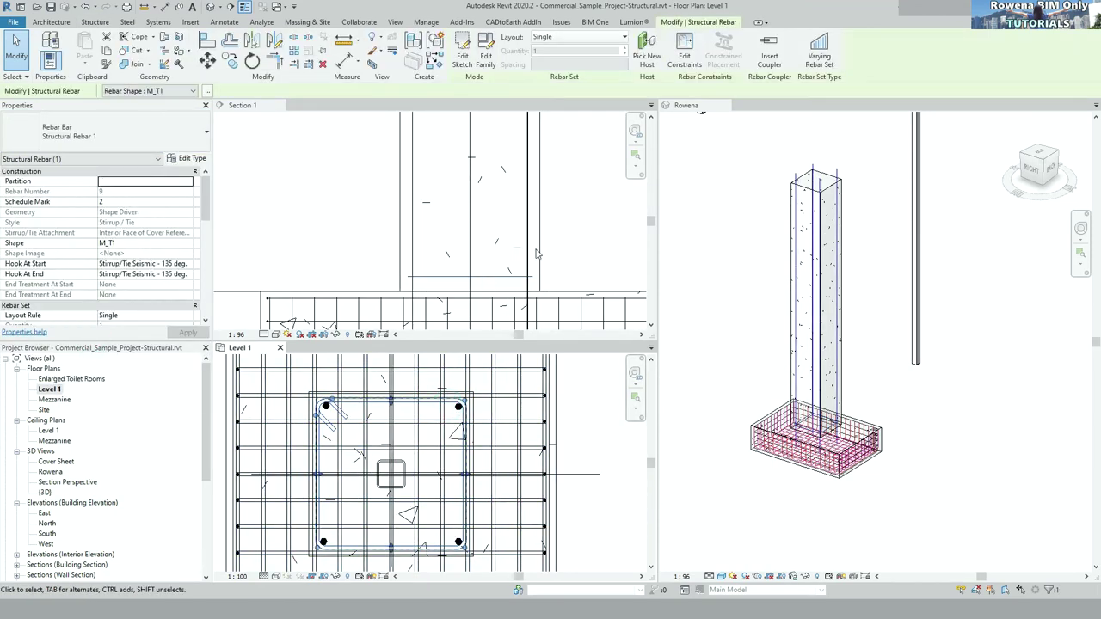
{"action": "left_click", "coordinate": [622, 38]}
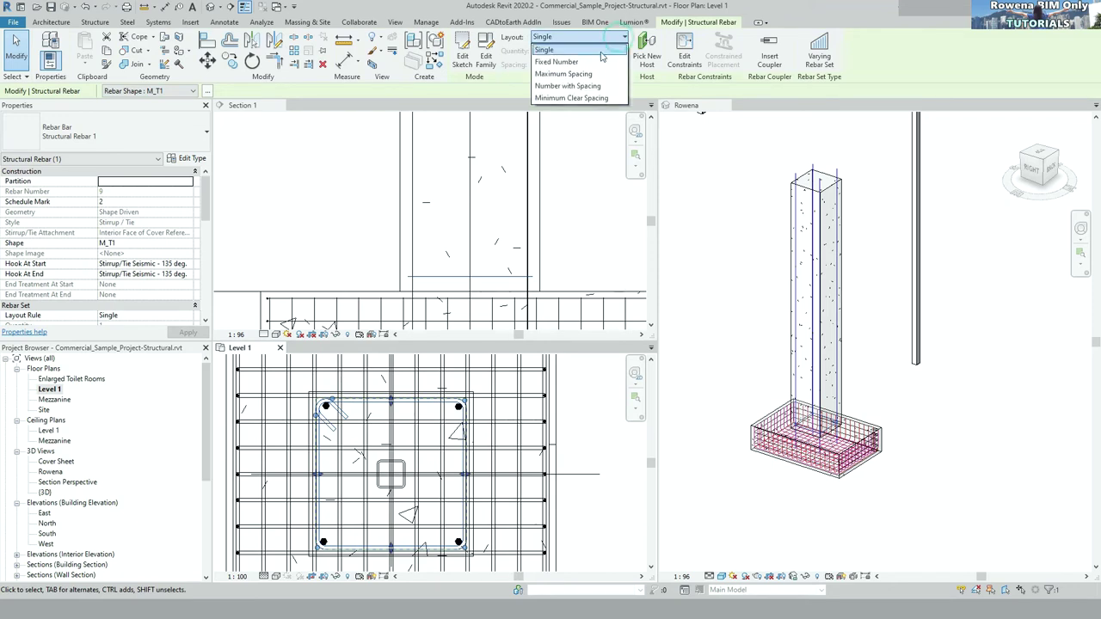
{"action": "left_click", "coordinate": [585, 74]}
- Deselect the tie set, orbit the Rowena 3D view and make it the active view
{"action": "key", "text": "Escape"}
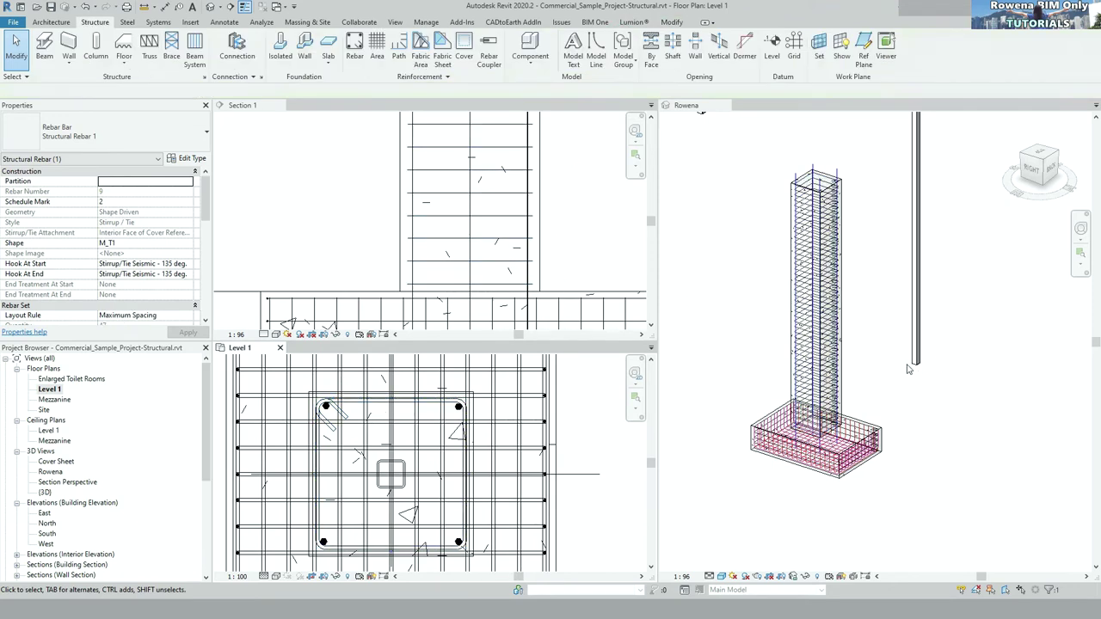
{"action": "mouse_move", "coordinate": [835, 282]}
{"action": "middle_mouse_down", "text": "shift"}
{"action": "mouse_move", "coordinate": [833, 398]}
{"action": "mouse_move", "coordinate": [854, 311]}
{"action": "middle_mouse_up", "text": "shift"}
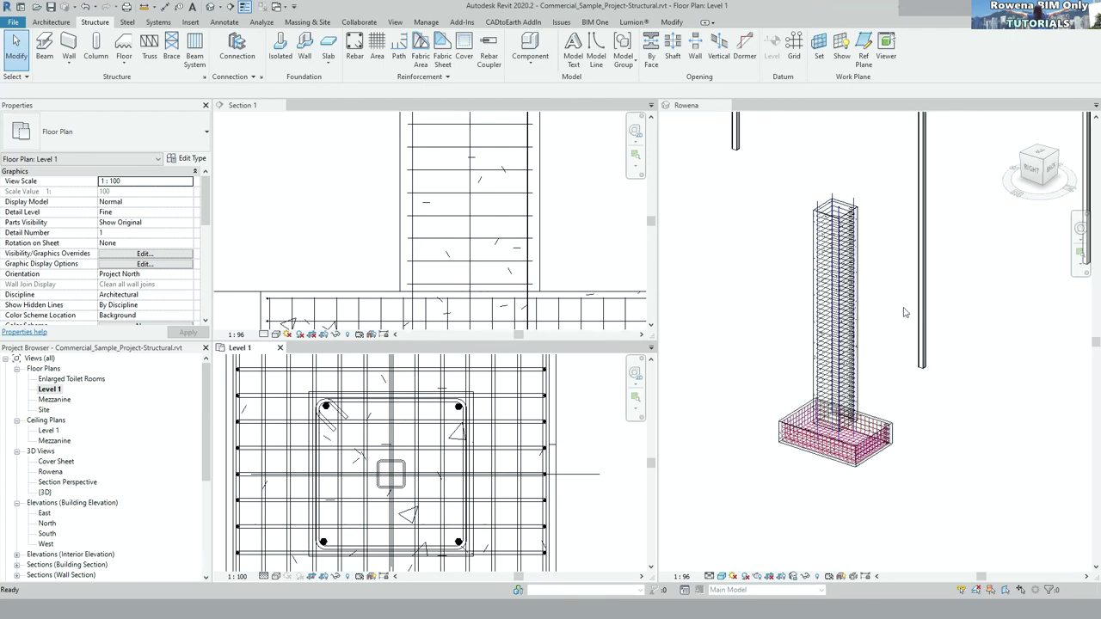
{"action": "middle_click_drag", "start_coordinate": [876, 368], "coordinate": [965, 429], "text": "shift"}
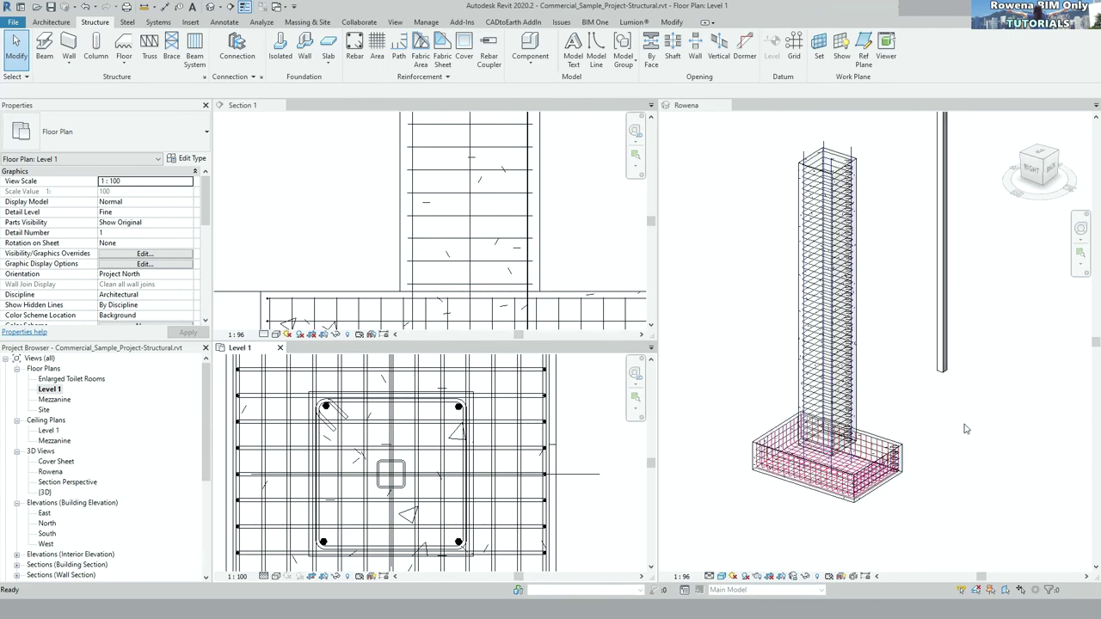
{"action": "left_click", "coordinate": [717, 381]}
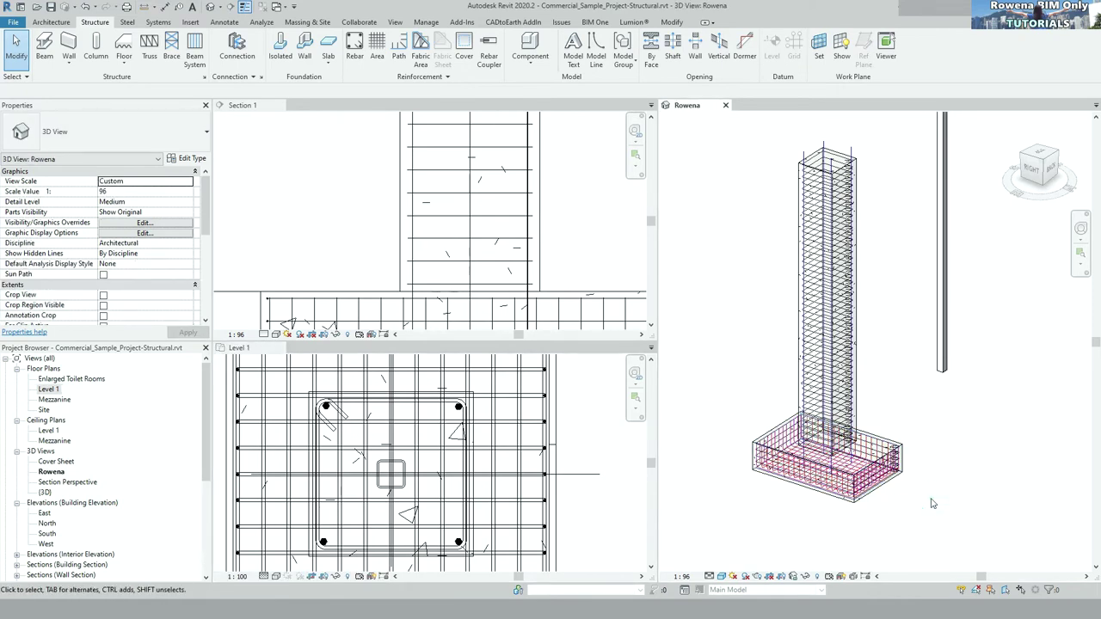
- Window-select the footing and its rebar, then add the concrete column to the selection
{"action": "left_click_drag", "start_coordinate": [929, 505], "coordinate": [680, 362]}
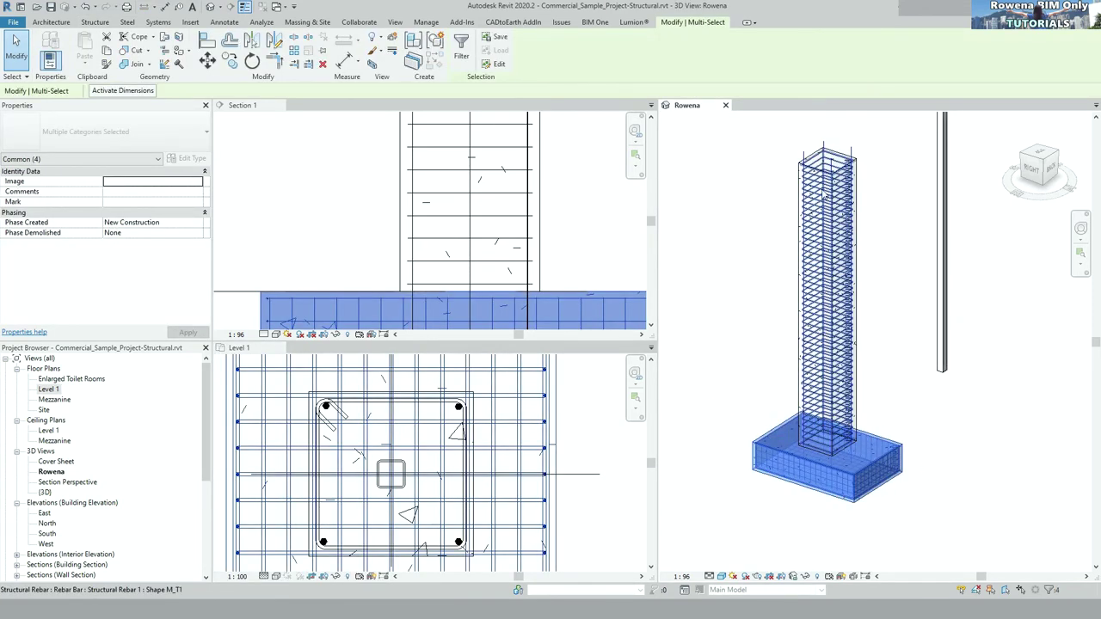
{"action": "left_click", "coordinate": [871, 457], "text": "ctrl"}
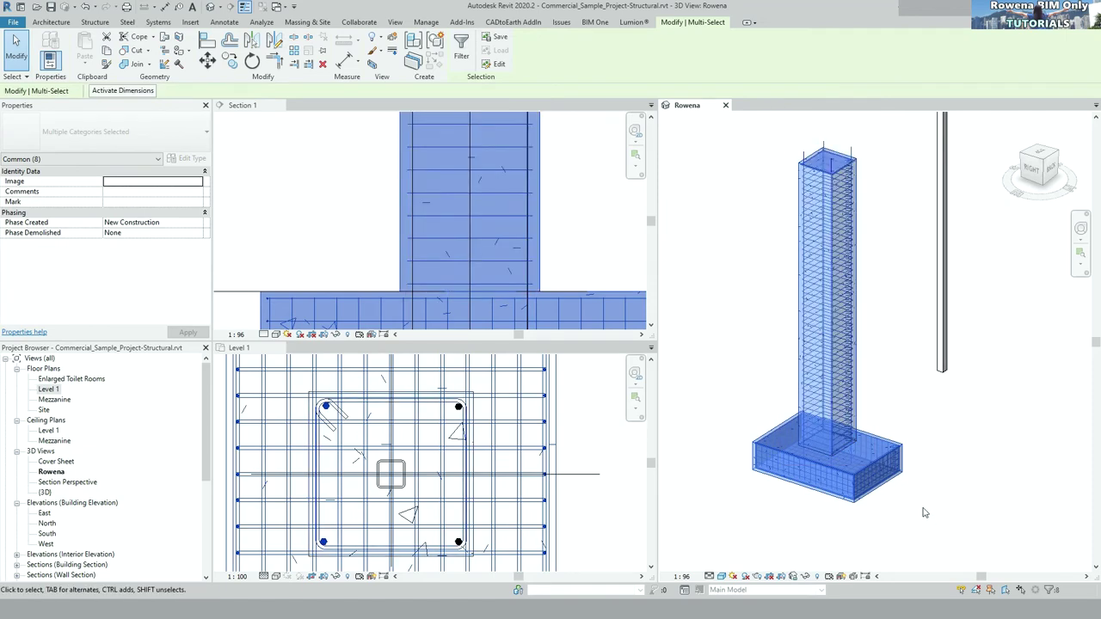
{"action": "scroll", "coordinate": [923, 511], "scroll_direction": "down", "scroll_amount": 2}
{"action": "scroll", "coordinate": [925, 386], "scroll_direction": "down", "scroll_amount": 1}
{"action": "scroll", "coordinate": [924, 386], "scroll_direction": "down", "scroll_amount": 2}
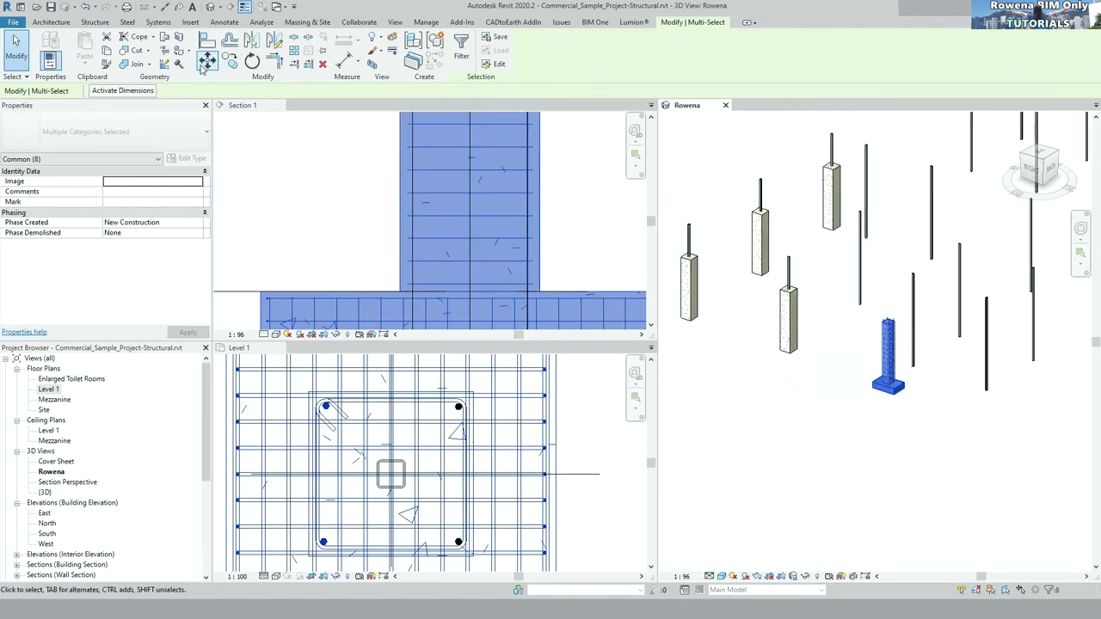
{"action": "scroll", "coordinate": [524, 467], "scroll_direction": "down", "scroll_amount": 1}
{"action": "scroll", "coordinate": [524, 467], "scroll_direction": "down", "scroll_amount": 2}
{"action": "scroll", "coordinate": [499, 482], "scroll_direction": "down", "scroll_amount": 2}
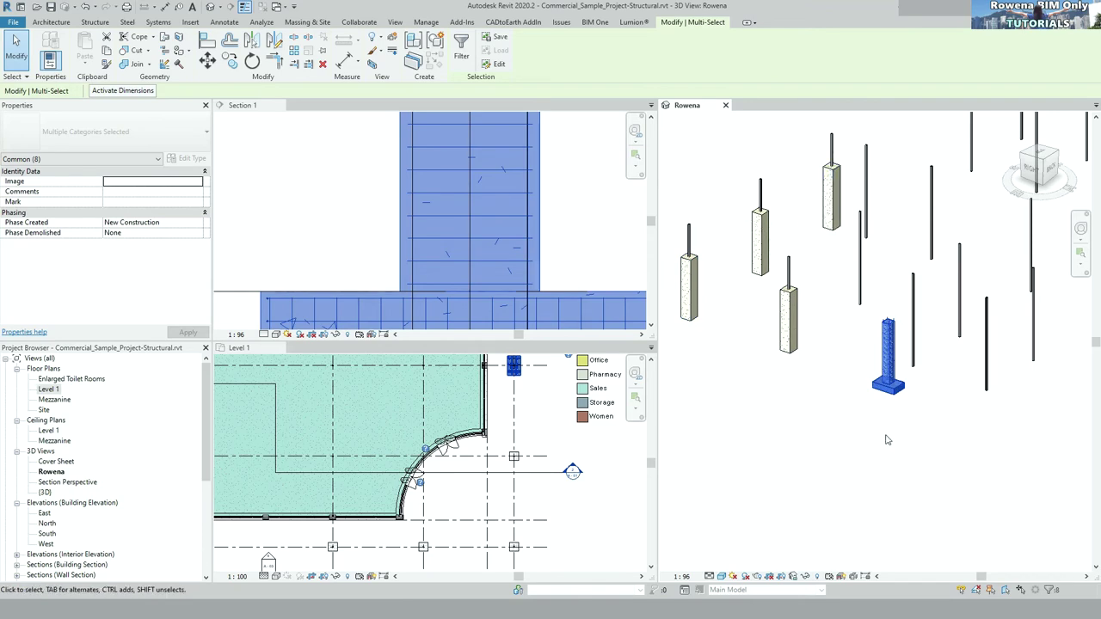
- Clear the selection, then restore the column, footing and rebar selection with Ctrl+Left Arrow
{"action": "scroll", "coordinate": [888, 440], "scroll_direction": "up", "scroll_amount": 2}
{"action": "scroll", "coordinate": [895, 413], "scroll_direction": "up", "scroll_amount": 2}
{"action": "key", "text": "Escape"}
{"action": "scroll", "coordinate": [911, 370], "scroll_direction": "up", "scroll_amount": 1}
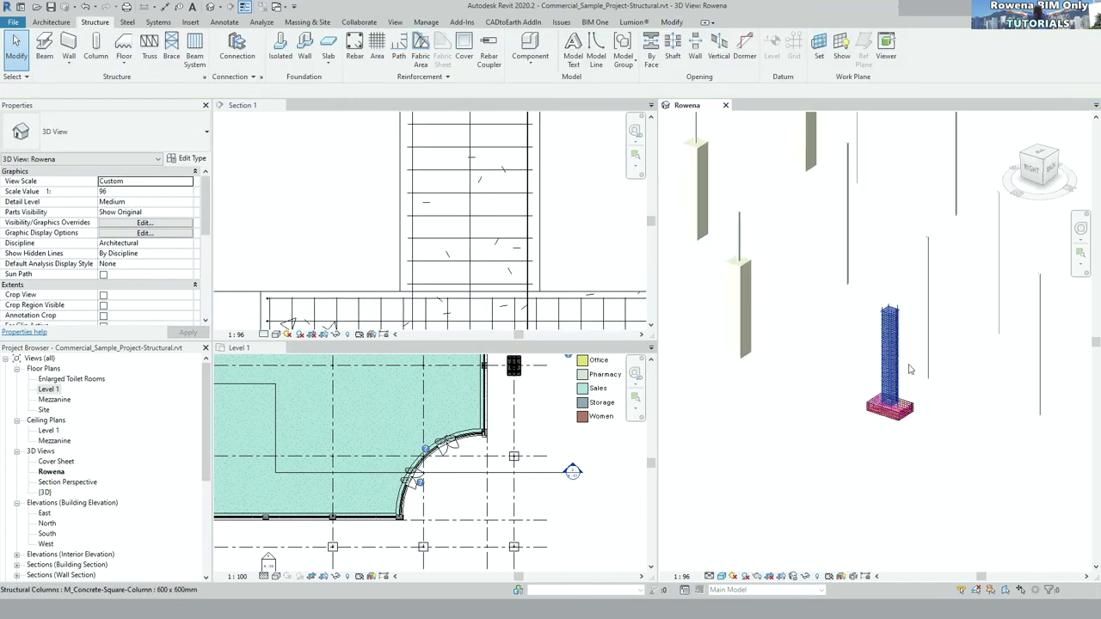
{"action": "scroll", "coordinate": [910, 370], "scroll_direction": "up", "scroll_amount": 2}
{"action": "scroll", "coordinate": [908, 366], "scroll_direction": "up", "scroll_amount": 2}
{"action": "scroll", "coordinate": [899, 353], "scroll_direction": "down", "scroll_amount": 3}
{"action": "scroll", "coordinate": [892, 344], "scroll_direction": "down", "scroll_amount": 2}
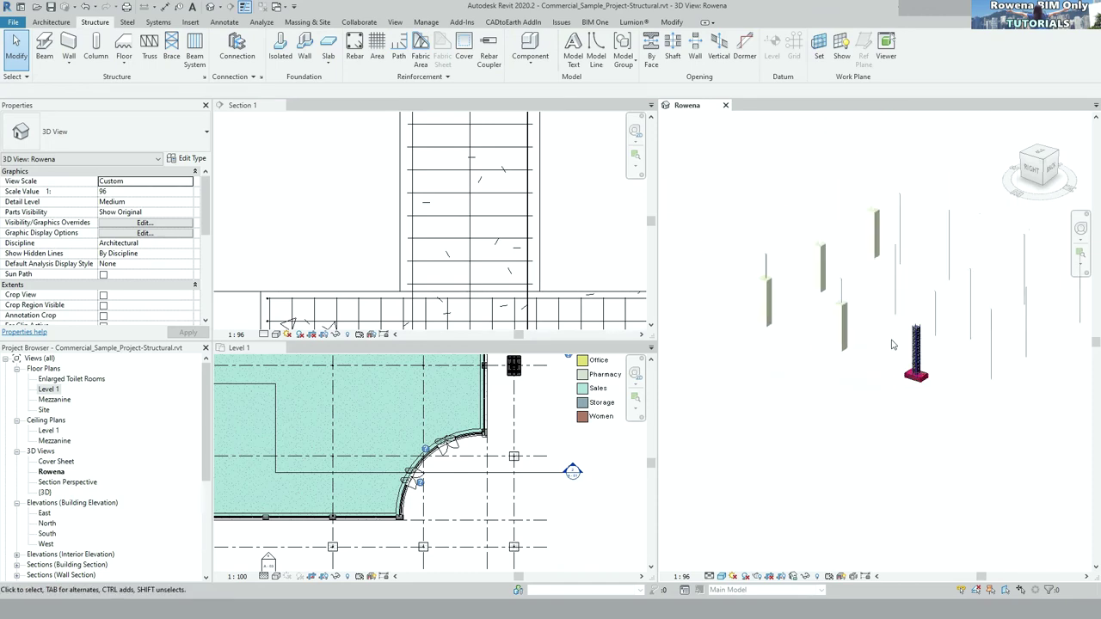
{"action": "key", "text": "ctrl+Left"}
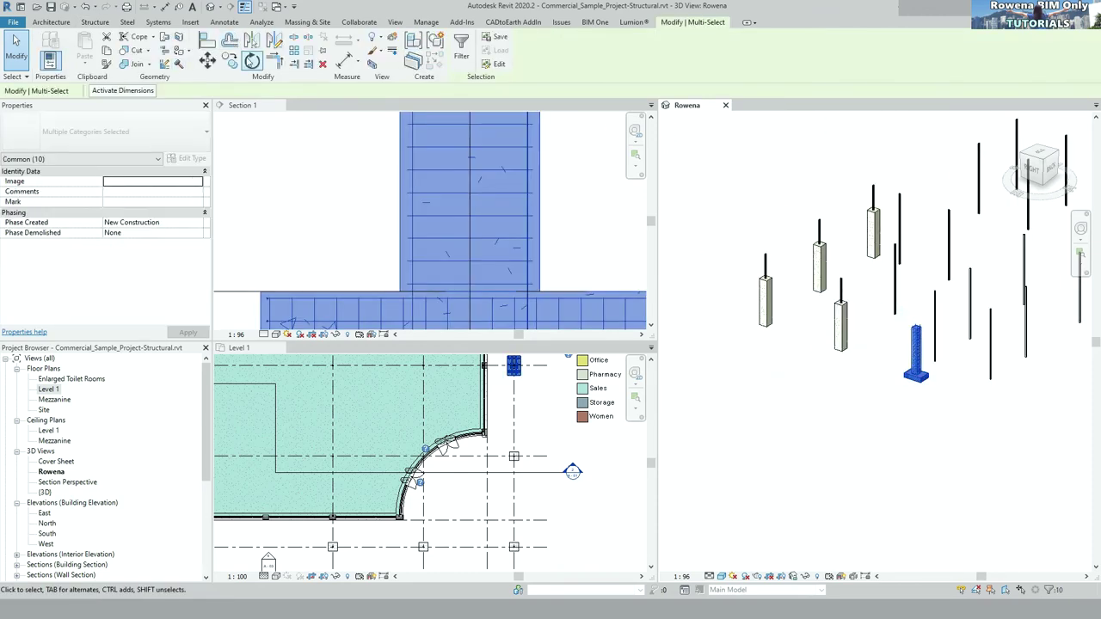
- In the Level 1 plan, select the column with its footing and rebar
{"action": "left_click", "coordinate": [230, 60]}
{"action": "left_click", "coordinate": [535, 440]}
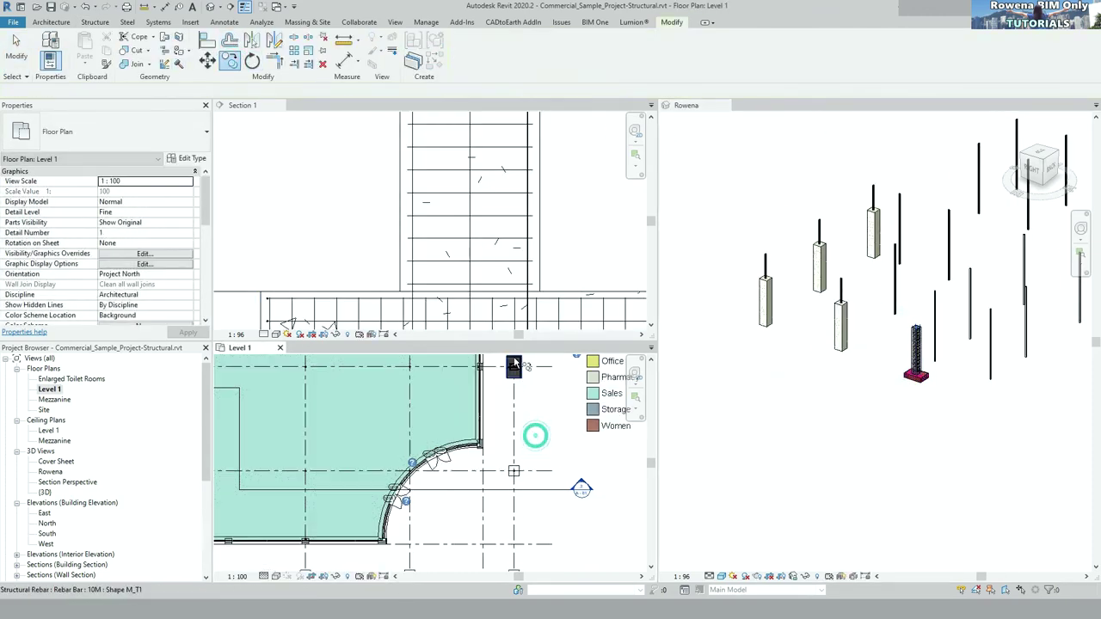
{"action": "scroll", "coordinate": [516, 422], "scroll_direction": "up", "scroll_amount": 3}
{"action": "scroll", "coordinate": [491, 404], "scroll_direction": "up", "scroll_amount": 2}
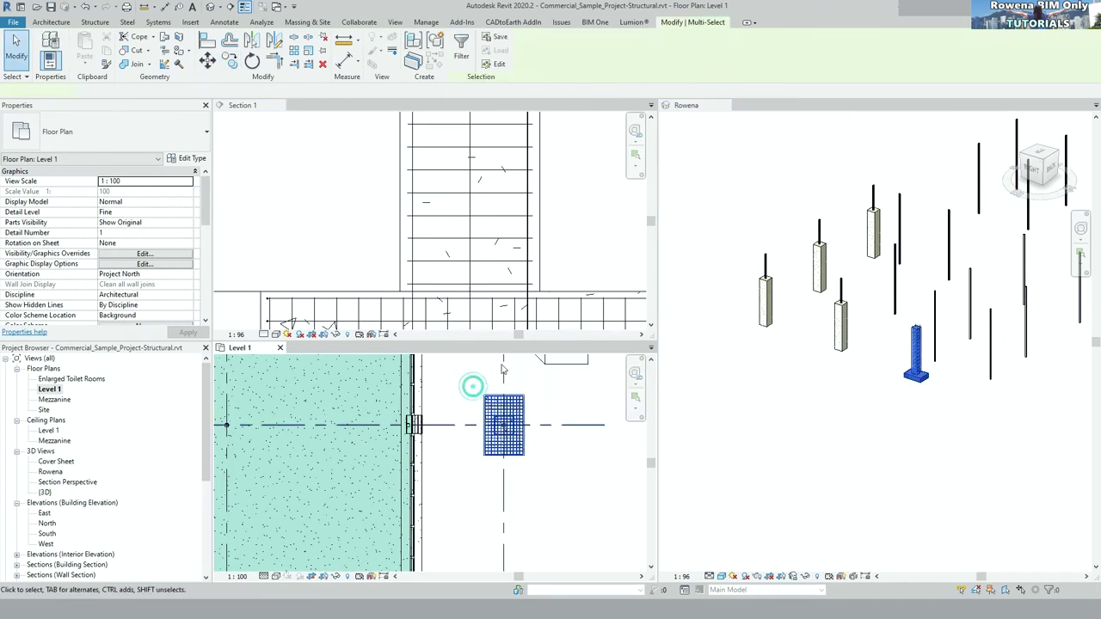
{"action": "left_click", "coordinate": [468, 383]}
- Start copying the selected column assembly with Multiple enabled
{"action": "left_click", "coordinate": [230, 63]}
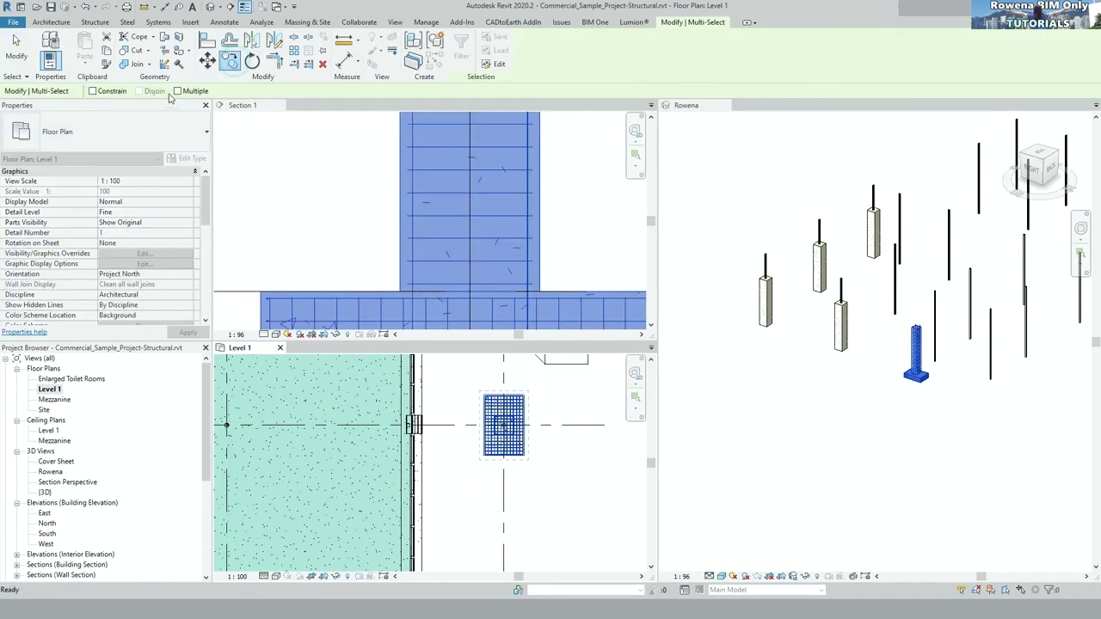
{"action": "scroll", "coordinate": [541, 406], "scroll_direction": "up", "scroll_amount": 2}
{"action": "scroll", "coordinate": [523, 444], "scroll_direction": "up", "scroll_amount": 2}
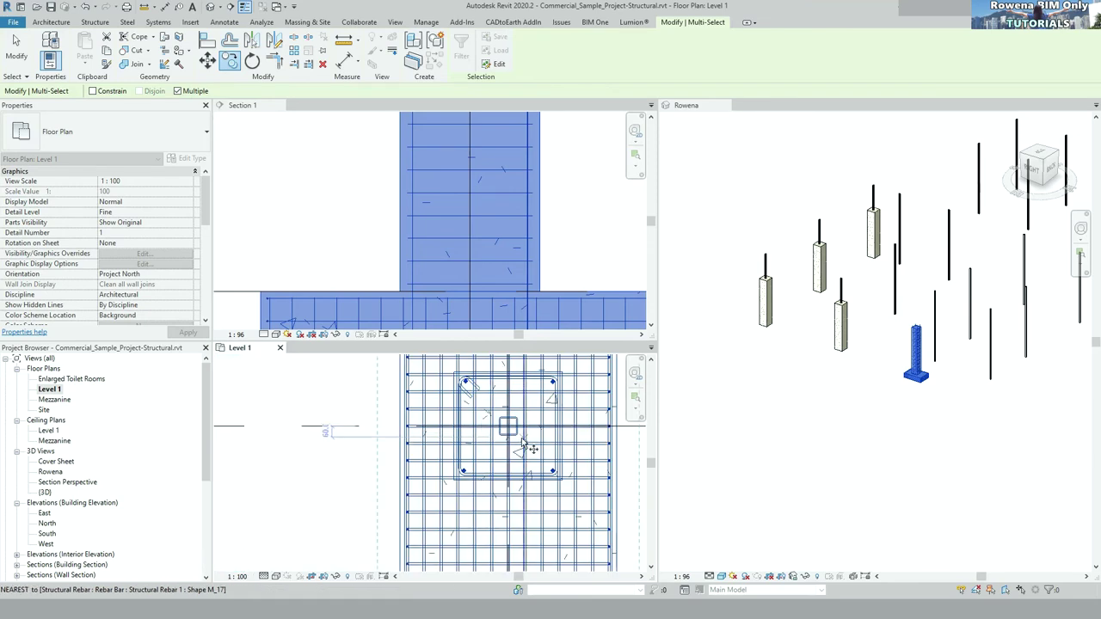
{"action": "scroll", "coordinate": [510, 430], "scroll_direction": "up", "scroll_amount": 1}
{"action": "scroll", "coordinate": [511, 425], "scroll_direction": "up", "scroll_amount": 1}
{"action": "scroll", "coordinate": [513, 418], "scroll_direction": "up", "scroll_amount": 2}
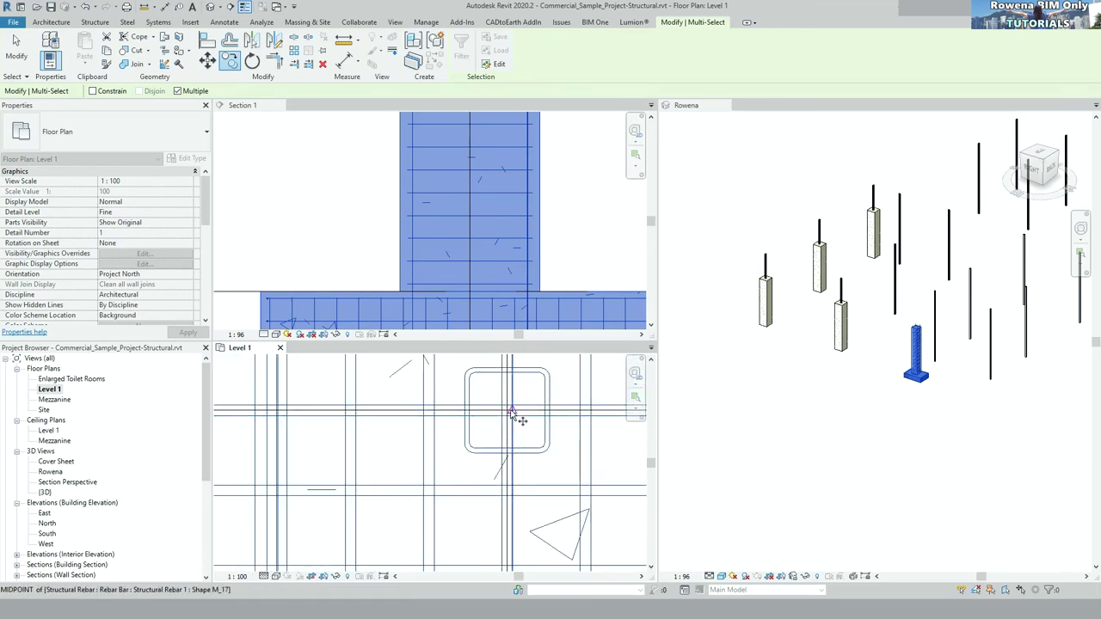
{"action": "scroll", "coordinate": [508, 413], "scroll_direction": "down", "scroll_amount": 1}
{"action": "scroll", "coordinate": [516, 430], "scroll_direction": "down", "scroll_amount": 2}
{"action": "scroll", "coordinate": [525, 447], "scroll_direction": "down", "scroll_amount": 1}
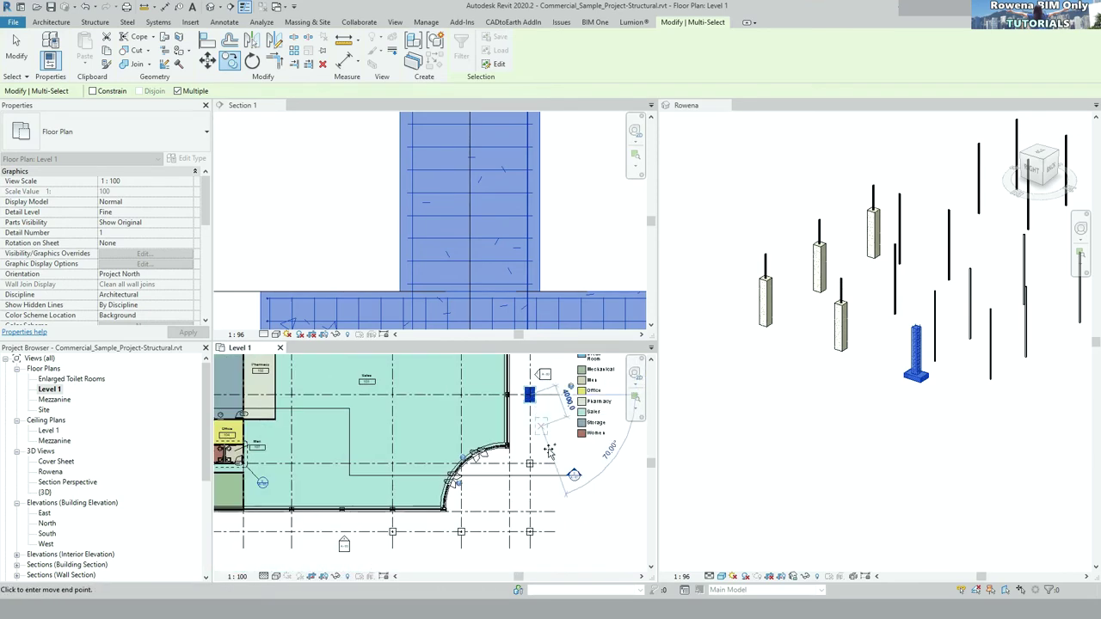
{"action": "scroll", "coordinate": [516, 430], "scroll_direction": "up", "scroll_amount": 3}
{"action": "scroll", "coordinate": [490, 381], "scroll_direction": "up", "scroll_amount": 1}
{"action": "scroll", "coordinate": [490, 377], "scroll_direction": "up", "scroll_amount": 2}
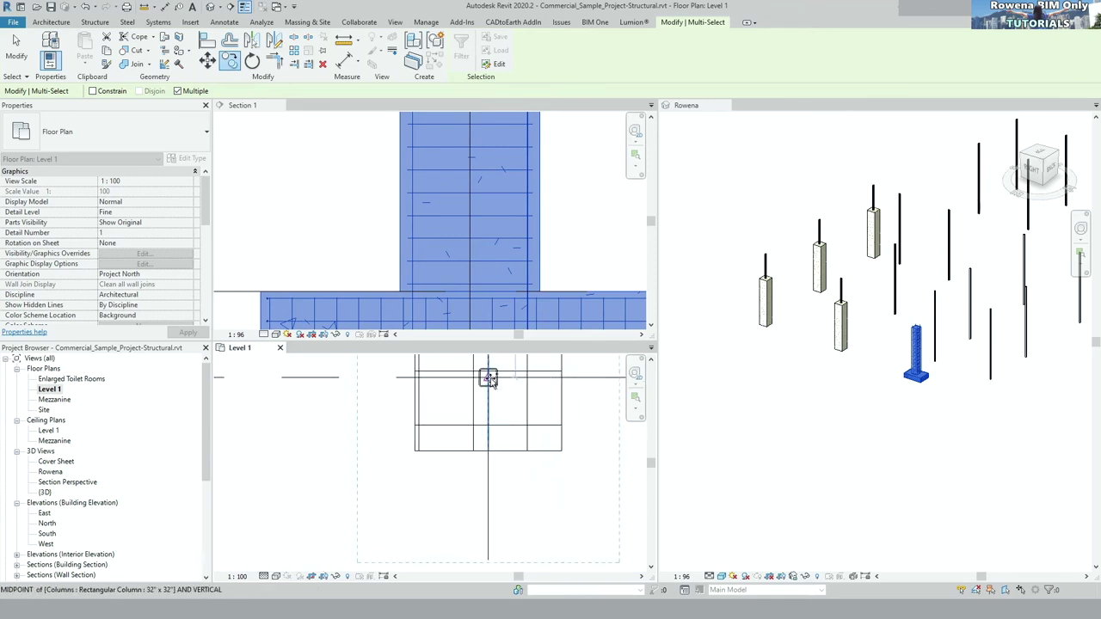
- Place four copies of the column assembly at grid intersections, then finish with Esc
{"action": "left_click", "coordinate": [505, 403]}
{"action": "scroll", "coordinate": [507, 431], "scroll_direction": "down", "scroll_amount": 2}
{"action": "scroll", "coordinate": [583, 450], "scroll_direction": "up", "scroll_amount": 3}
{"action": "scroll", "coordinate": [523, 482], "scroll_direction": "down", "scroll_amount": 3}
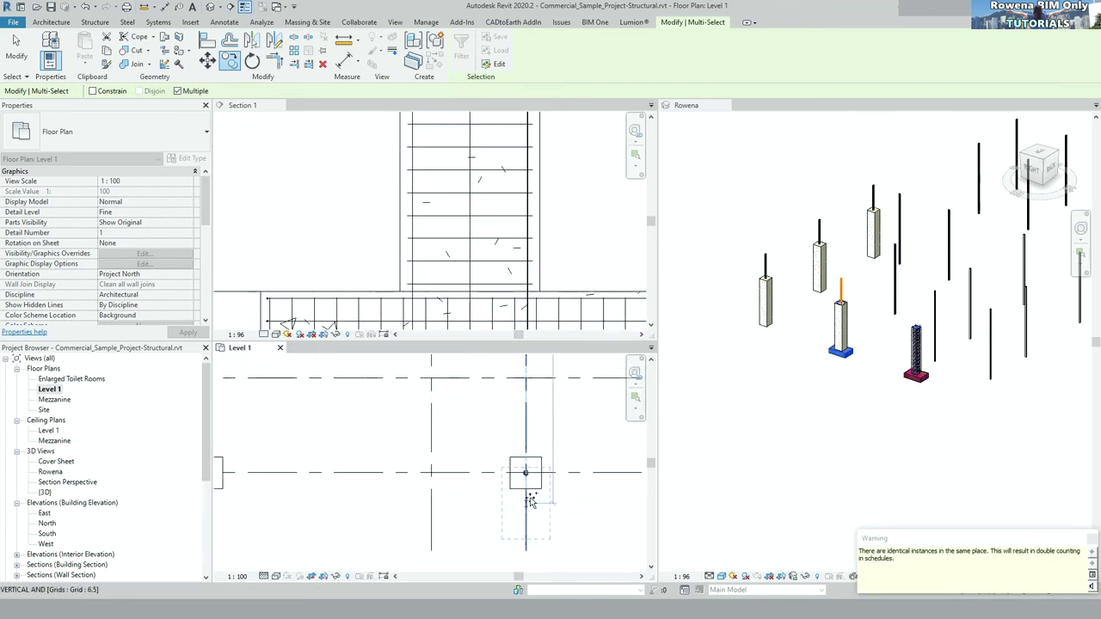
{"action": "scroll", "coordinate": [527, 469], "scroll_direction": "up", "scroll_amount": 2}
{"action": "scroll", "coordinate": [531, 467], "scroll_direction": "down", "scroll_amount": 3}
{"action": "left_click", "coordinate": [373, 441]}
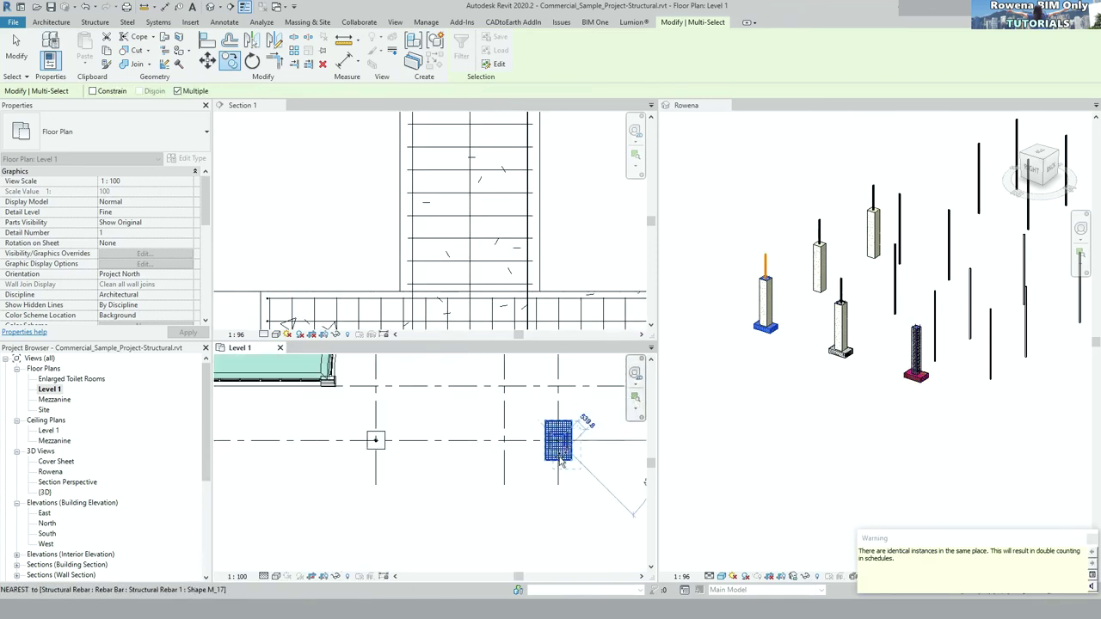
{"action": "left_click", "coordinate": [373, 439]}
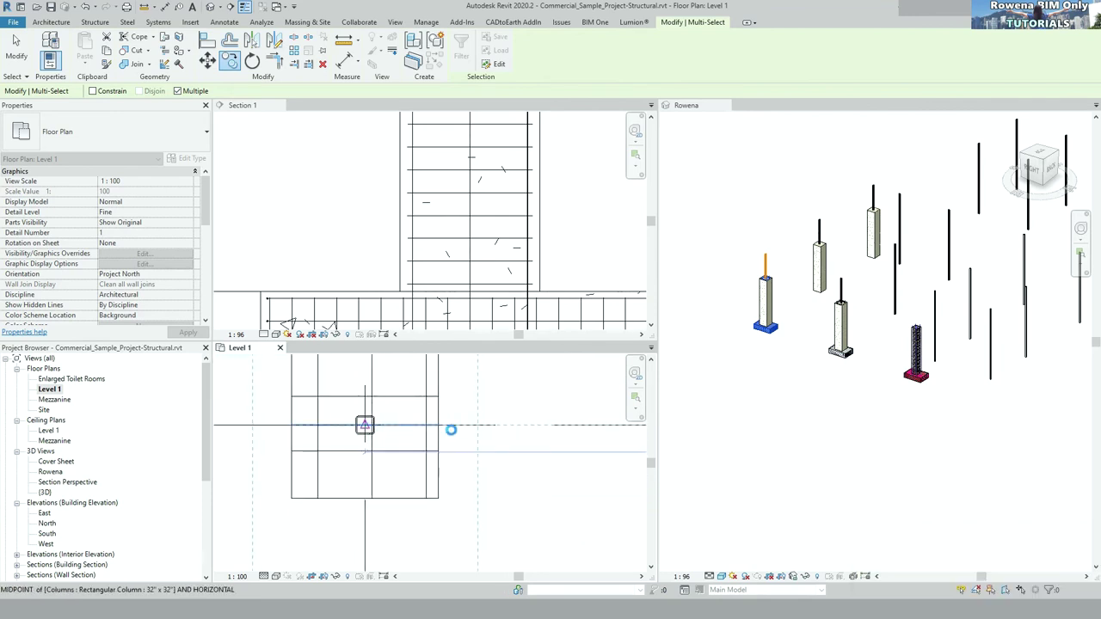
{"action": "scroll", "coordinate": [582, 478], "scroll_direction": "up", "scroll_amount": 2}
{"action": "scroll", "coordinate": [583, 477], "scroll_direction": "down", "scroll_amount": 3}
{"action": "scroll", "coordinate": [382, 455], "scroll_direction": "up", "scroll_amount": 2}
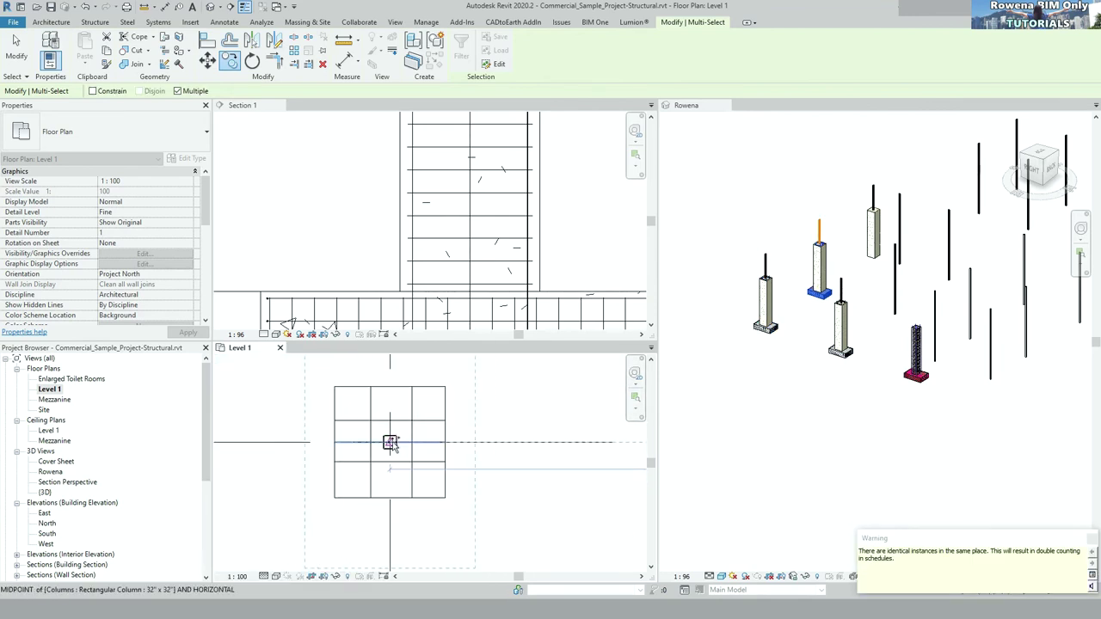
{"action": "left_click", "coordinate": [437, 467]}
{"action": "scroll", "coordinate": [512, 465], "scroll_direction": "up", "scroll_amount": 2}
{"action": "key", "text": "Escape"}
{"action": "key", "text": "Escape"}
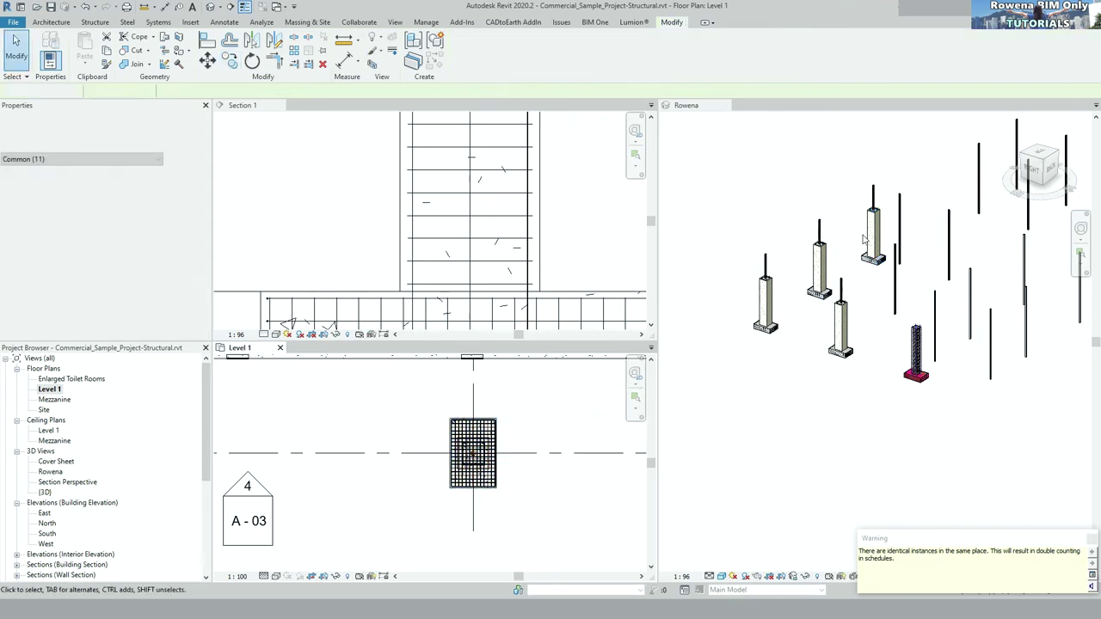
{"action": "scroll", "coordinate": [829, 254], "scroll_direction": "up", "scroll_amount": 2}
- Pick columns in the 3D view, then orbit the model to a new angle
{"action": "left_click", "coordinate": [825, 255]}
{"action": "scroll", "coordinate": [955, 206], "scroll_direction": "up", "scroll_amount": 2}
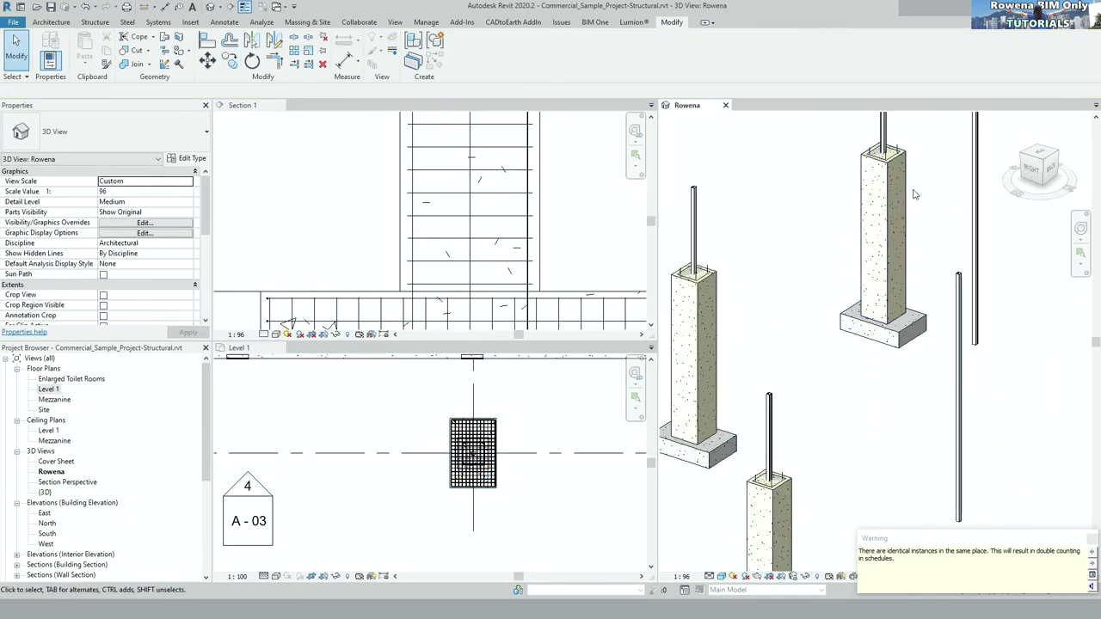
{"action": "left_click", "coordinate": [903, 191]}
{"action": "key", "text": "Escape"}
{"action": "mouse_move", "coordinate": [919, 271]}
{"action": "middle_mouse_down", "text": "shift"}
{"action": "mouse_move", "coordinate": [807, 234]}
{"action": "mouse_move", "coordinate": [740, 284]}
{"action": "middle_mouse_up", "text": "shift"}
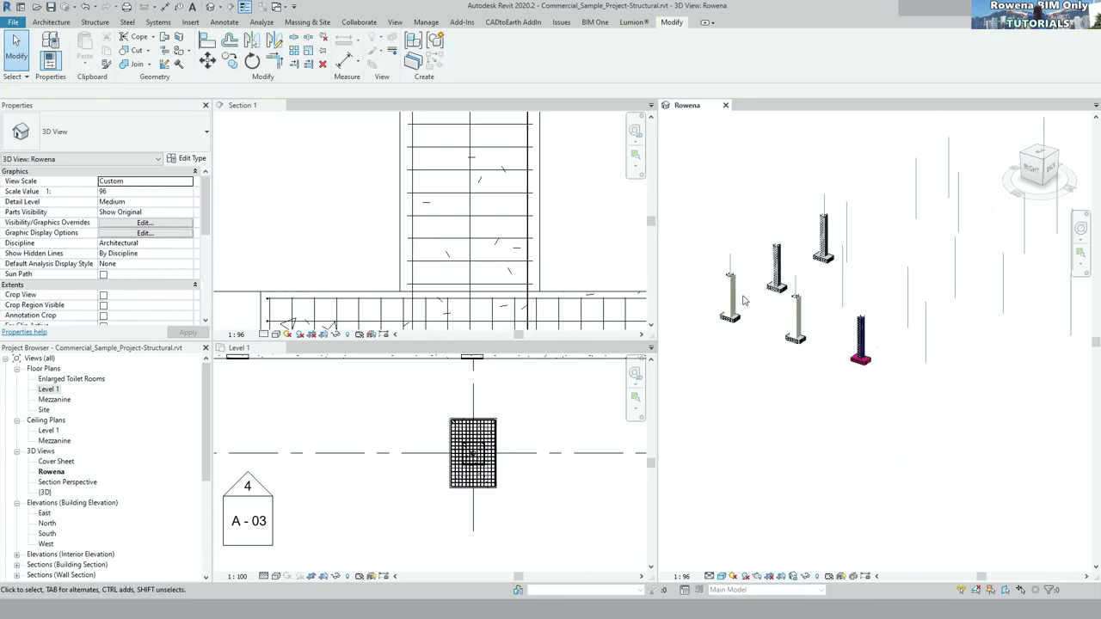
- Select each copied column in turn to check it, clearing each selection
{"action": "left_click", "coordinate": [720, 297]}
{"action": "key", "text": "Escape"}
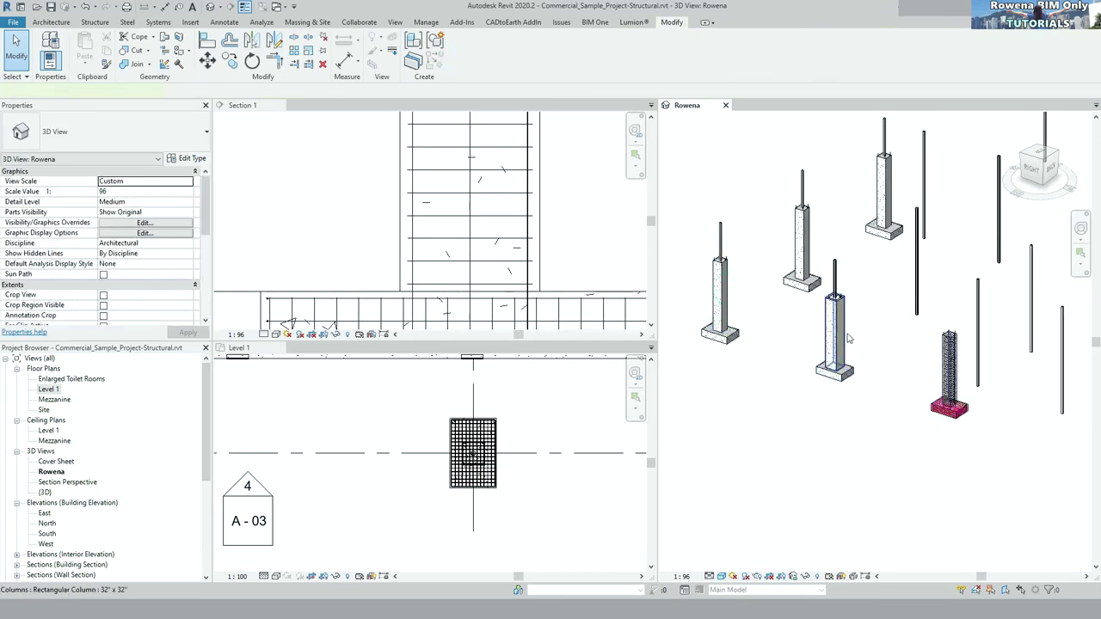
{"action": "left_click", "coordinate": [843, 344]}
{"action": "key", "text": "Escape"}
{"action": "left_click", "coordinate": [841, 274]}
{"action": "key", "text": "Escape"}
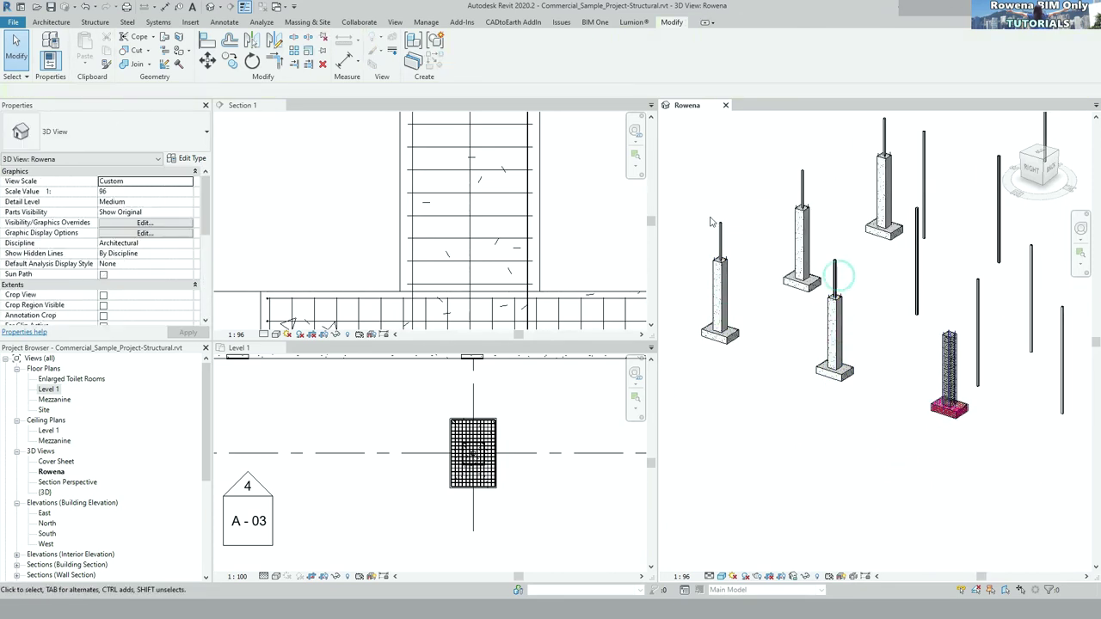
{"action": "left_click", "coordinate": [725, 245]}
{"action": "key", "text": "Escape"}
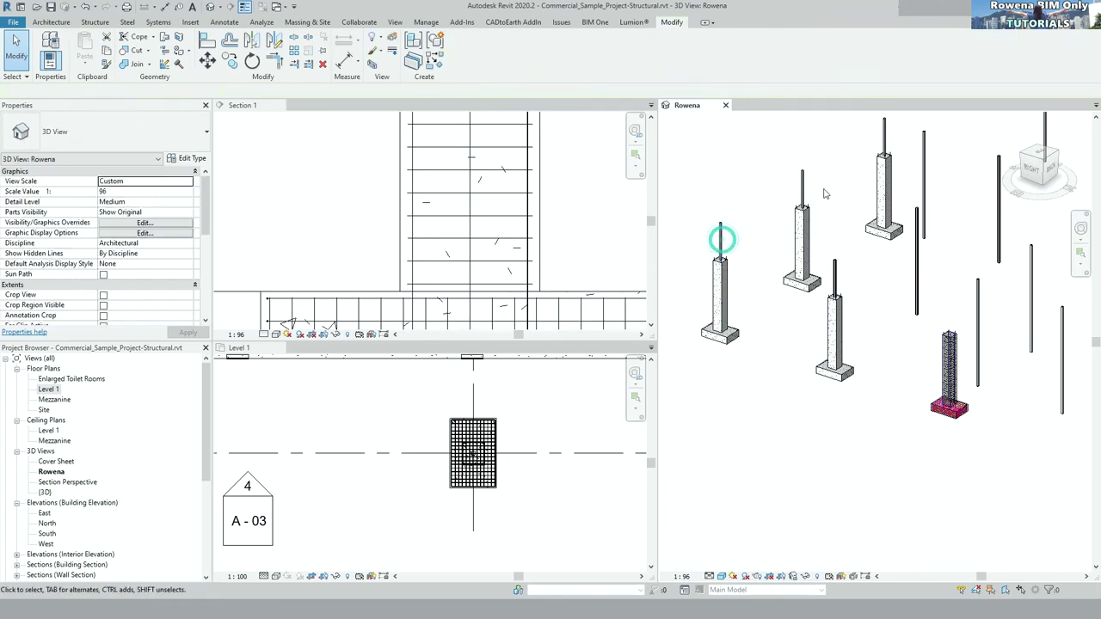
{"action": "left_click", "coordinate": [803, 185]}
{"action": "key", "text": "Escape"}
{"action": "left_click", "coordinate": [887, 142]}
{"action": "key", "text": "Escape"}
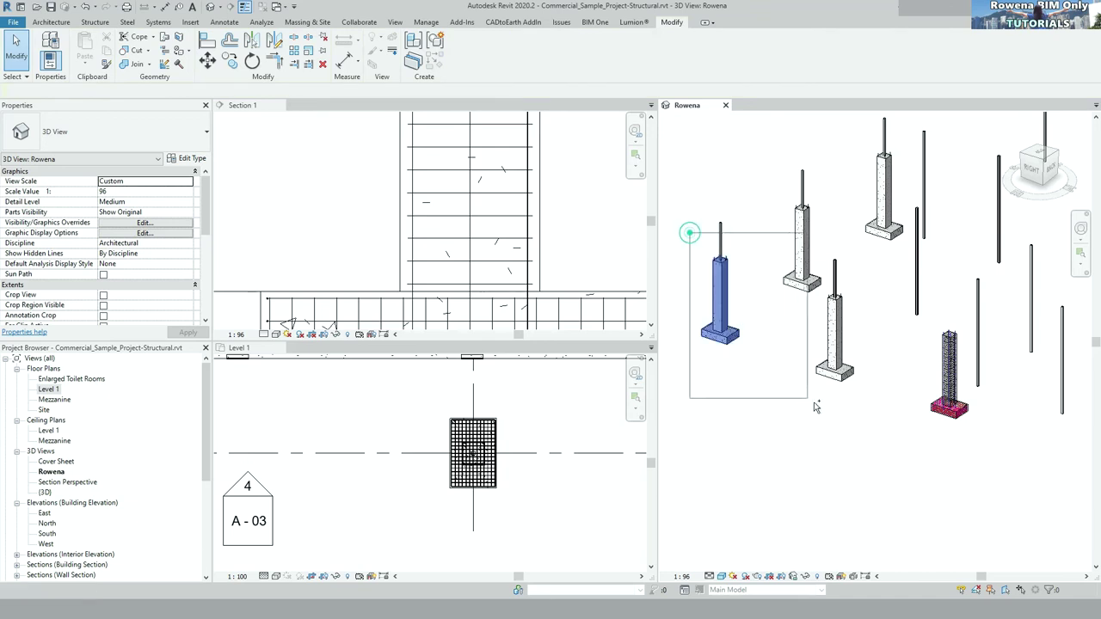
- Select the four copied columns and footings and override their surface transparency to 80 by element
{"action": "left_click_drag", "start_coordinate": [678, 222], "coordinate": [869, 439]}
{"action": "left_click_drag", "start_coordinate": [761, 182], "coordinate": [829, 306], "text": "ctrl"}
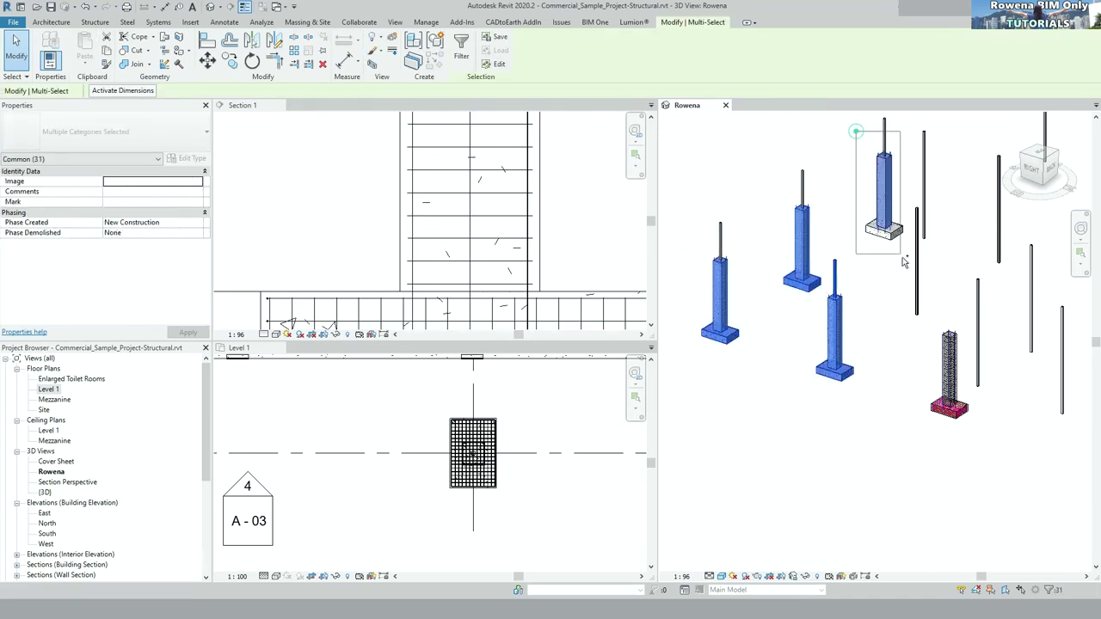
{"action": "left_click", "coordinate": [885, 194], "text": "ctrl"}
{"action": "right_click", "coordinate": [888, 205]}
{"action": "mouse_move", "coordinate": [946, 297]}
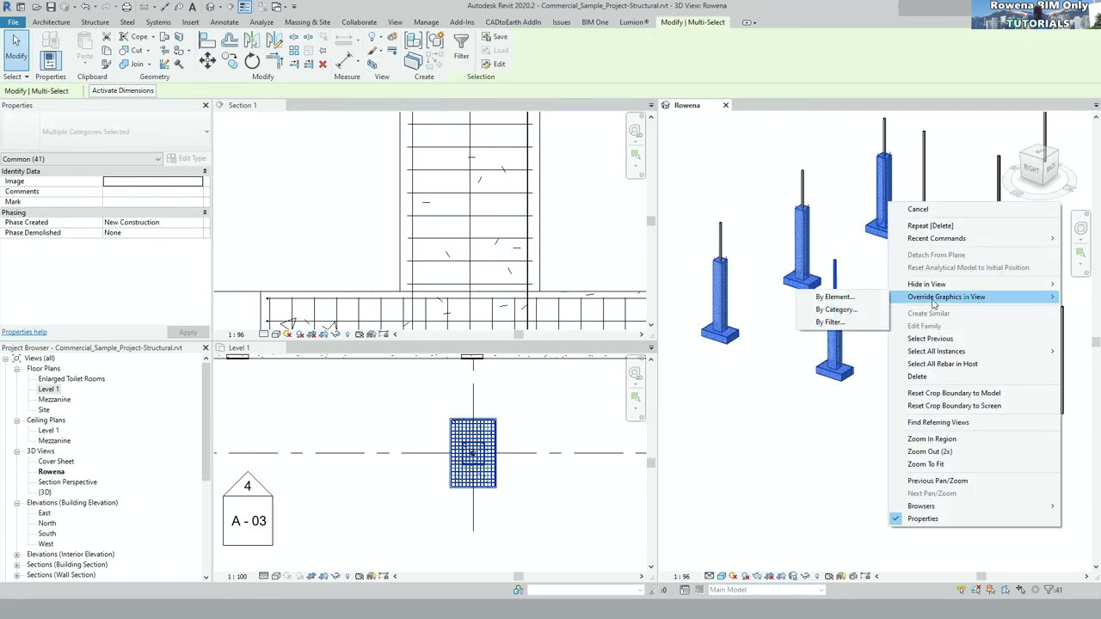
{"action": "left_click", "coordinate": [833, 301]}
{"action": "type", "text": "80"}
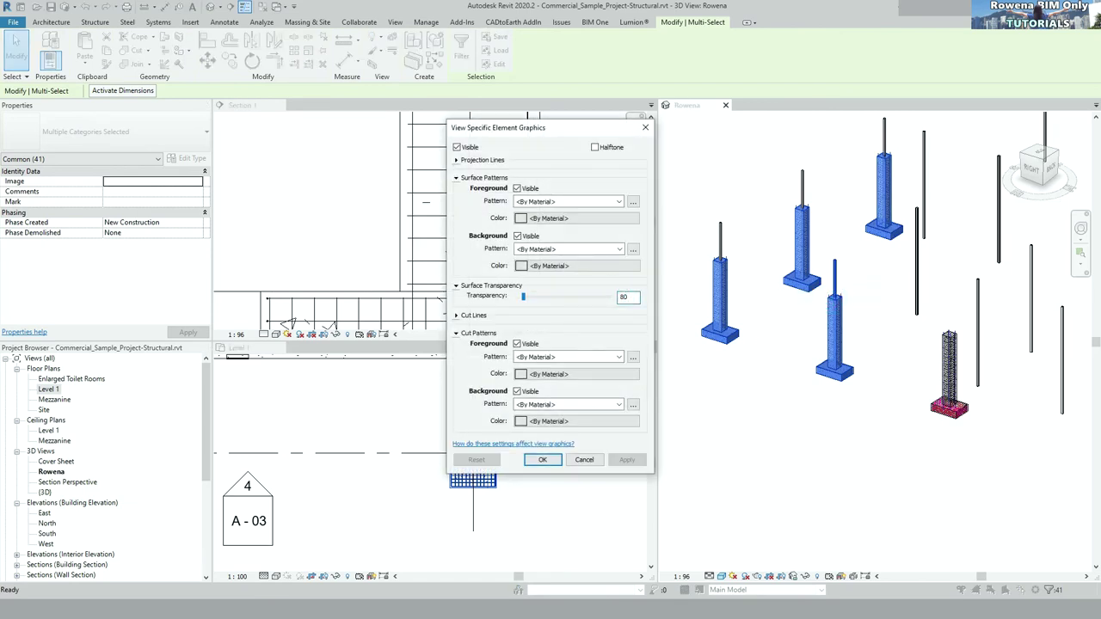
{"action": "left_click", "coordinate": [538, 460]}
{"action": "left_click", "coordinate": [849, 450]}
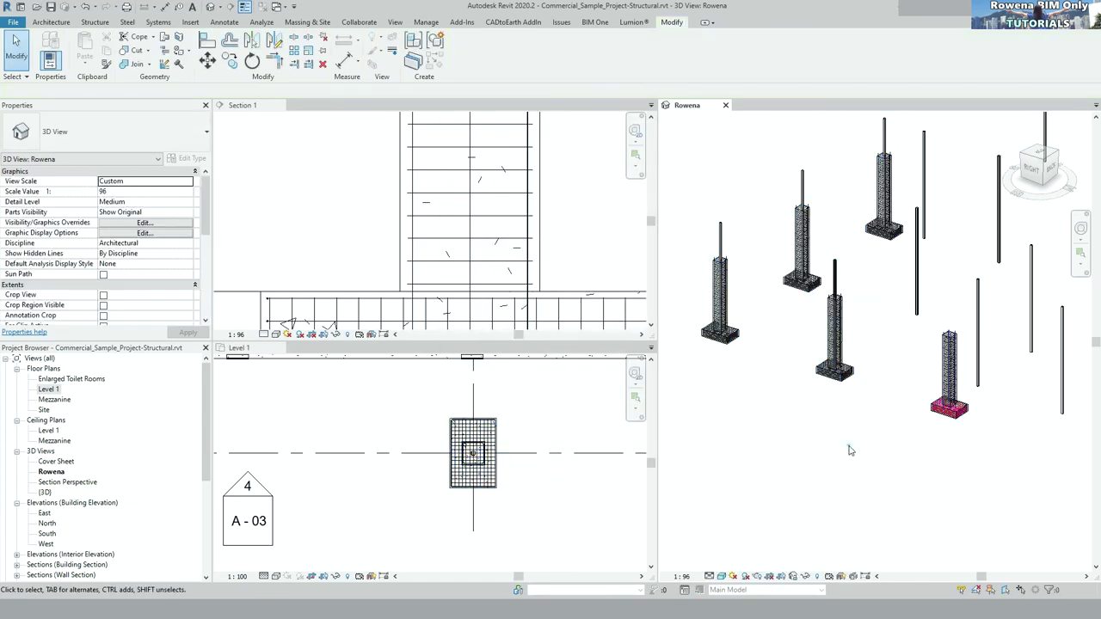
- Orbit the 3D view and close the Section 1 and Level 1 views
{"action": "middle_click_drag", "start_coordinate": [865, 344], "coordinate": [912, 327], "text": "shift"}
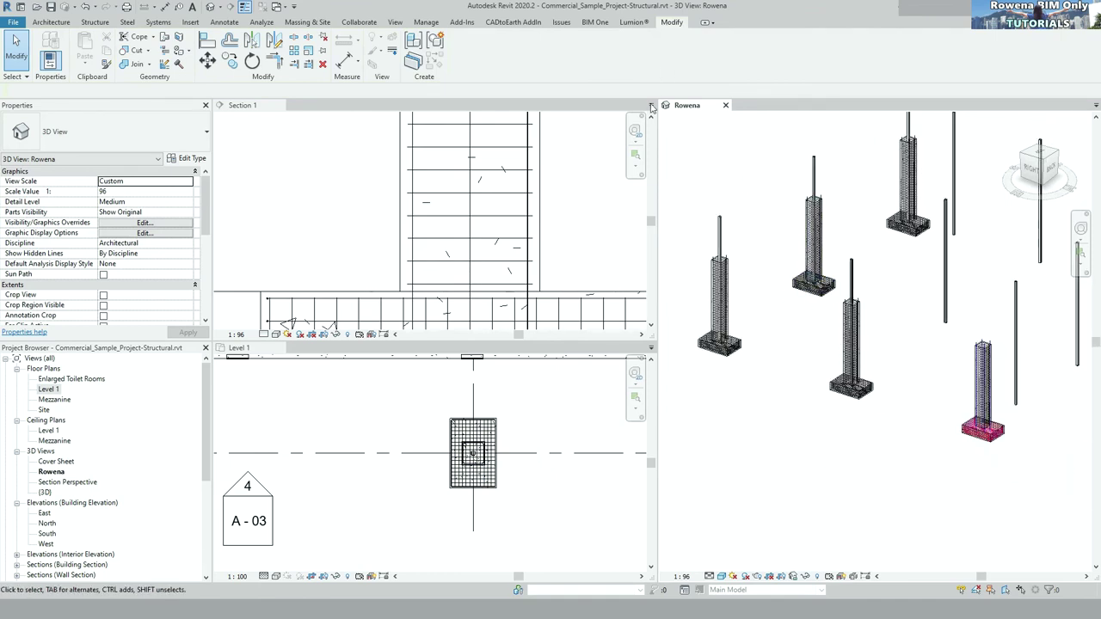
{"action": "left_click", "coordinate": [279, 105]}
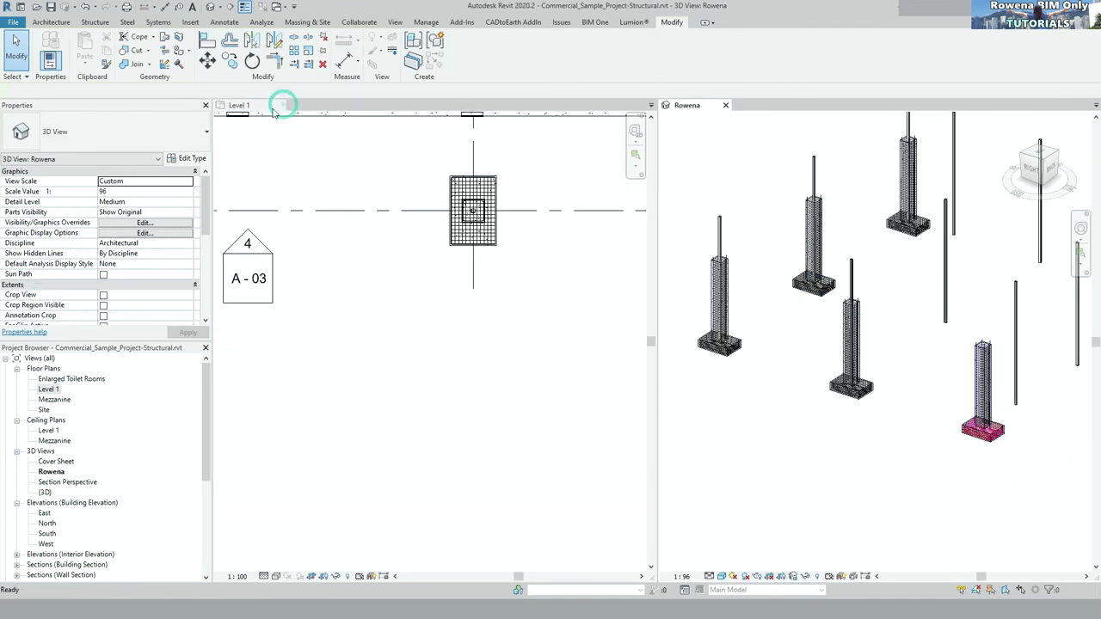
{"action": "left_click", "coordinate": [280, 105]}
- Zoom around the 3D view of the five reinforced columns, then switch to the Insert tab
{"action": "scroll", "coordinate": [421, 322], "scroll_direction": "up", "scroll_amount": 3}
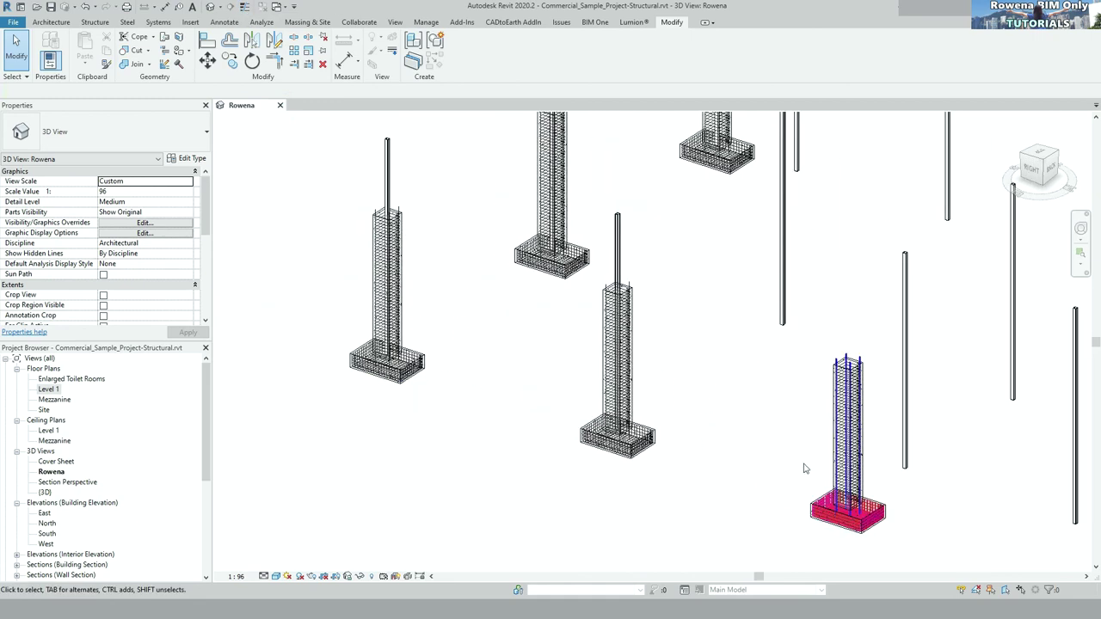
{"action": "scroll", "coordinate": [884, 509], "scroll_direction": "up", "scroll_amount": 2}
{"action": "scroll", "coordinate": [894, 516], "scroll_direction": "up", "scroll_amount": 3}
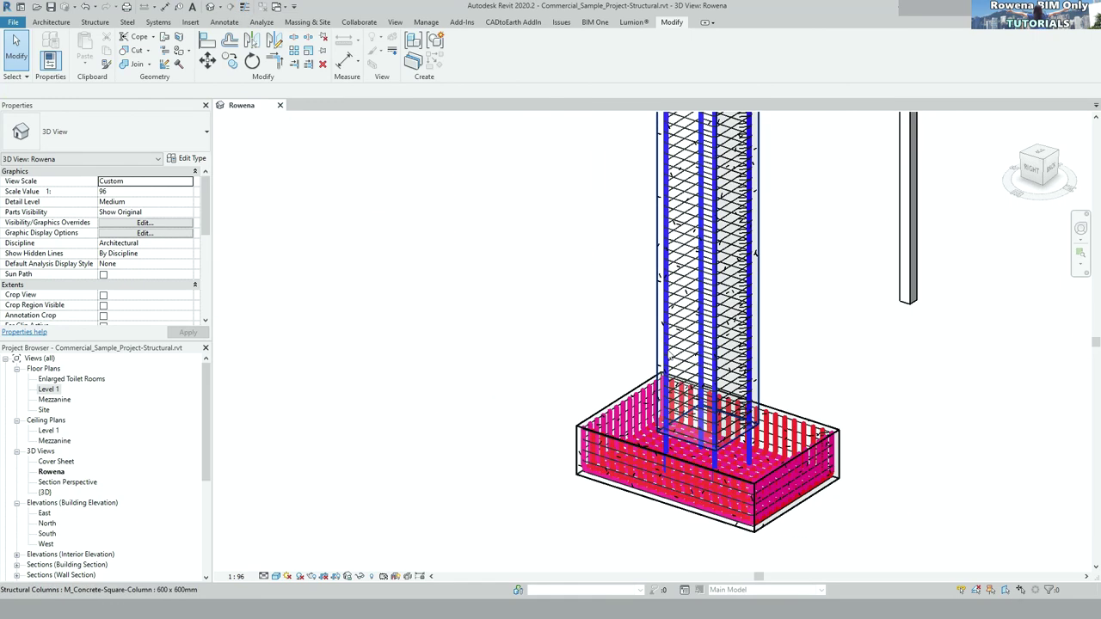
{"action": "scroll", "coordinate": [779, 438], "scroll_direction": "up", "scroll_amount": 2}
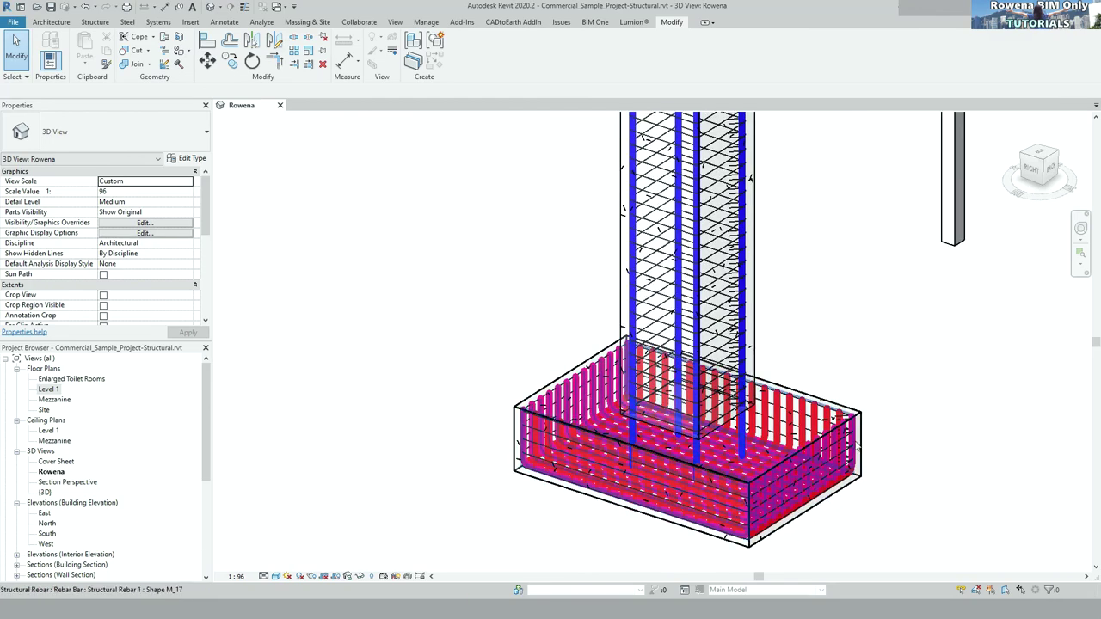
{"action": "scroll", "coordinate": [821, 452], "scroll_direction": "down", "scroll_amount": 3}
{"action": "scroll", "coordinate": [774, 465], "scroll_direction": "up", "scroll_amount": 1}
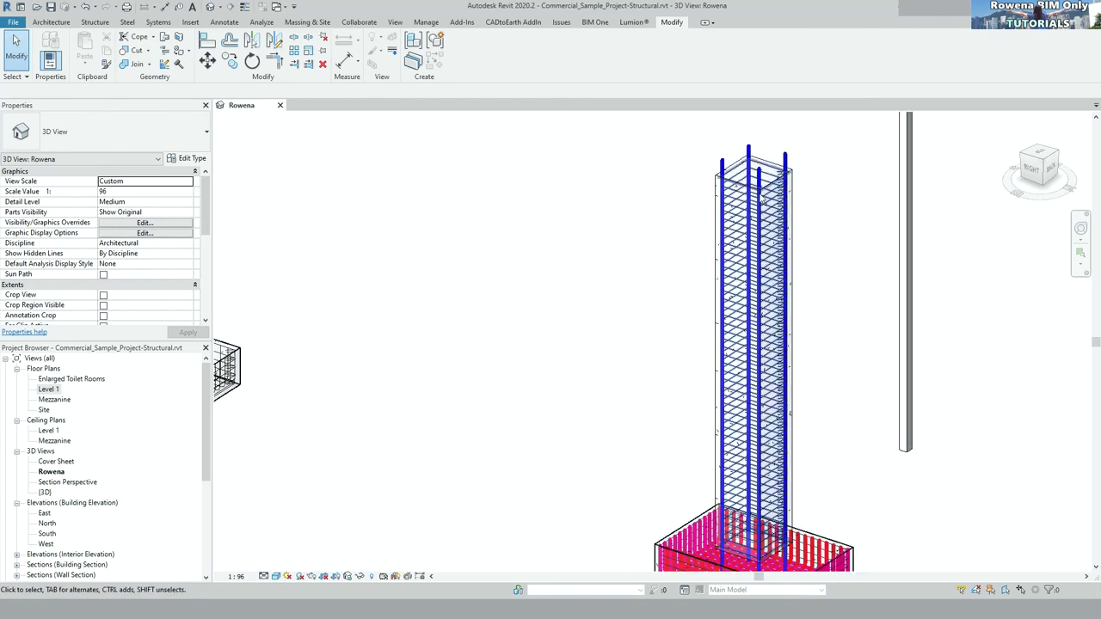
{"action": "scroll", "coordinate": [751, 443], "scroll_direction": "down", "scroll_amount": 1}
{"action": "scroll", "coordinate": [770, 440], "scroll_direction": "down", "scroll_amount": 2}
{"action": "scroll", "coordinate": [770, 440], "scroll_direction": "down", "scroll_amount": 1}
{"action": "scroll", "coordinate": [774, 440], "scroll_direction": "down", "scroll_amount": 1}
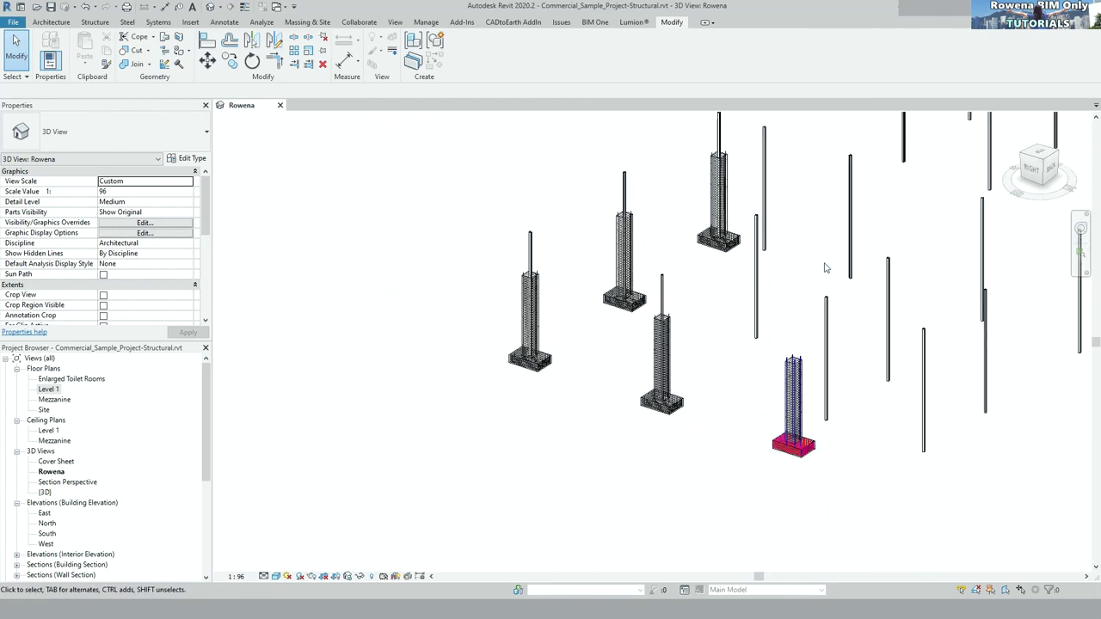
{"action": "scroll", "coordinate": [843, 250], "scroll_direction": "up", "scroll_amount": 1}
{"action": "scroll", "coordinate": [826, 276], "scroll_direction": "up", "scroll_amount": 2}
{"action": "scroll", "coordinate": [748, 370], "scroll_direction": "down", "scroll_amount": 1}
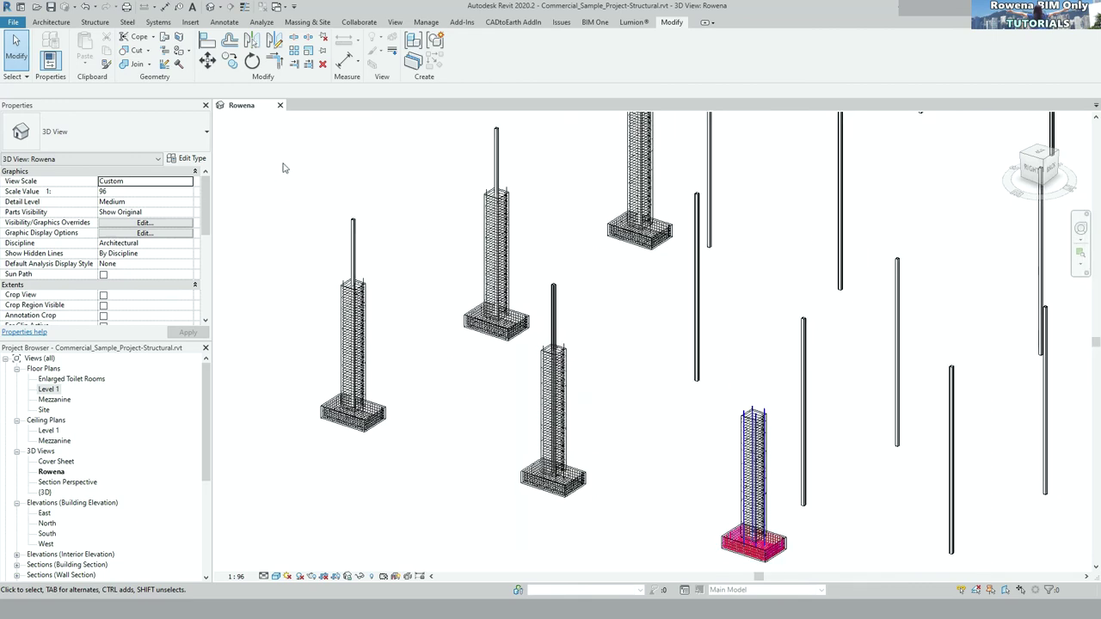
{"action": "left_click", "coordinate": [193, 22]}
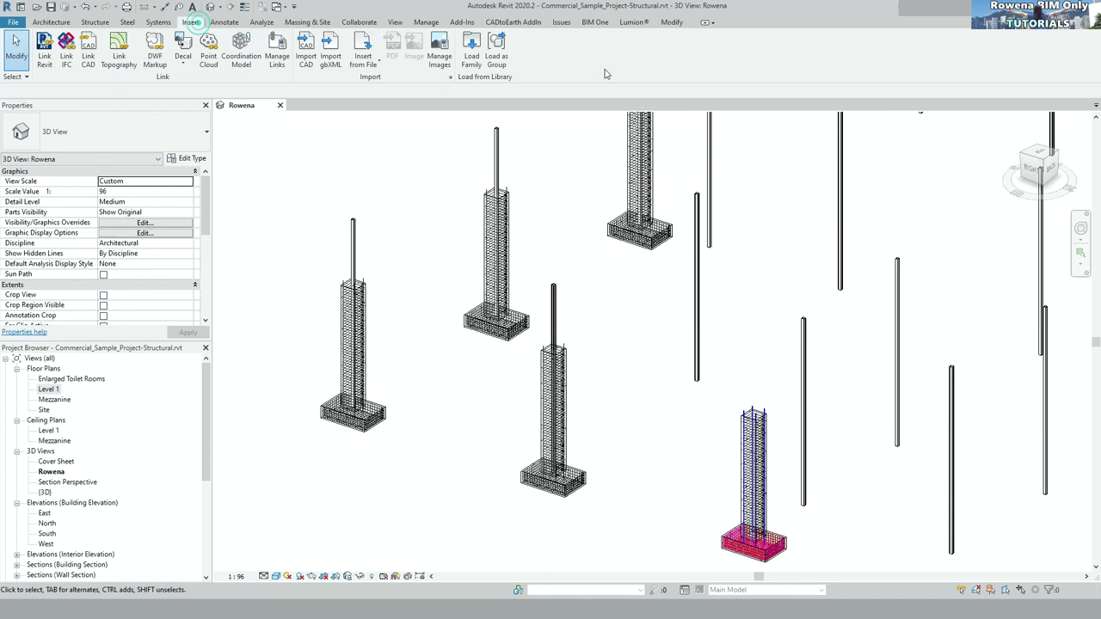
{"action": "left_click", "coordinate": [472, 56]}
{"action": "left_click", "coordinate": [387, 206]}
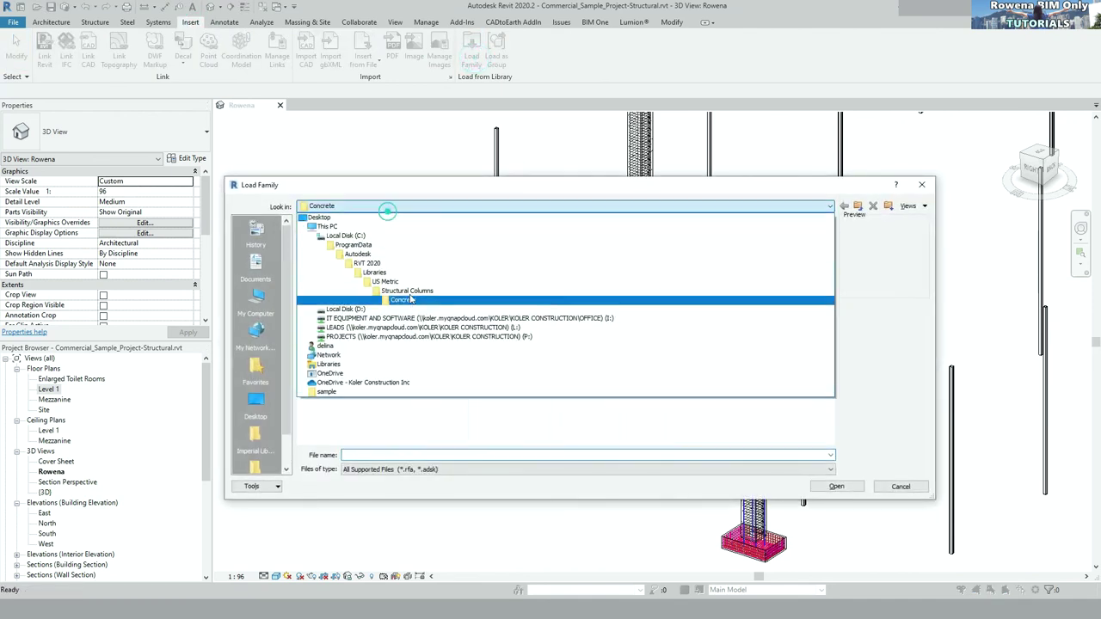
{"action": "left_click", "coordinate": [385, 282]}
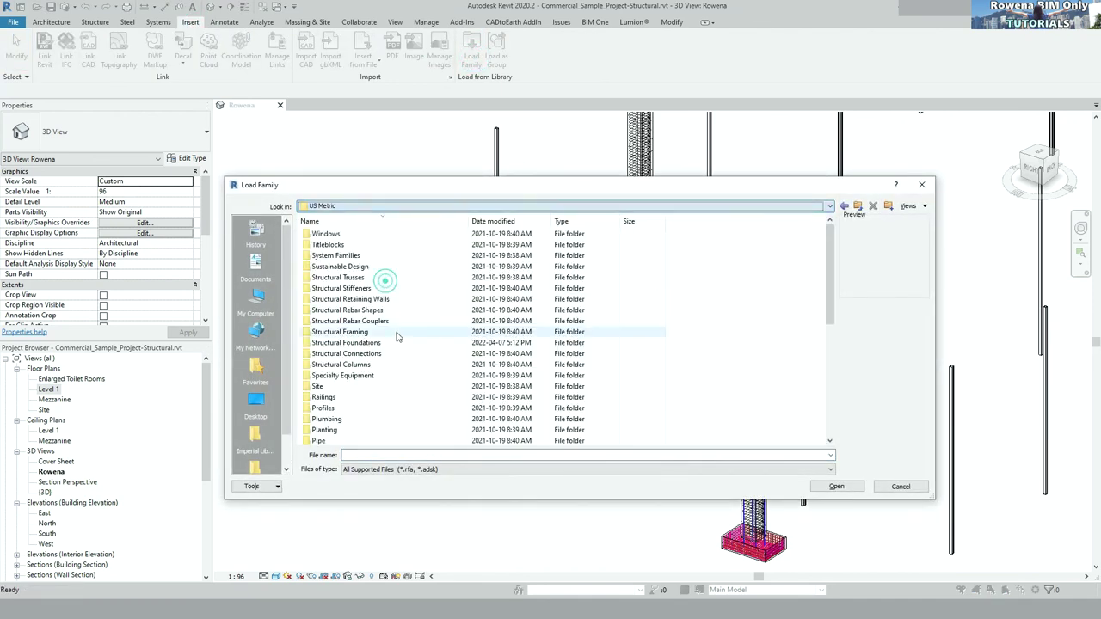
{"action": "double_click", "coordinate": [344, 310]}
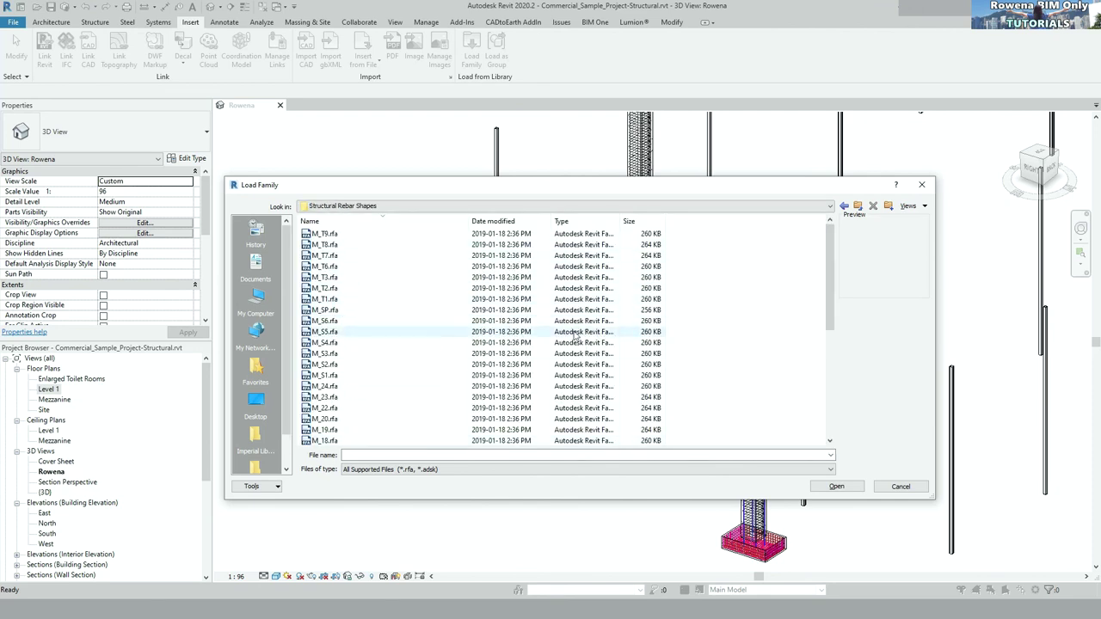
{"action": "left_click", "coordinate": [899, 487]}
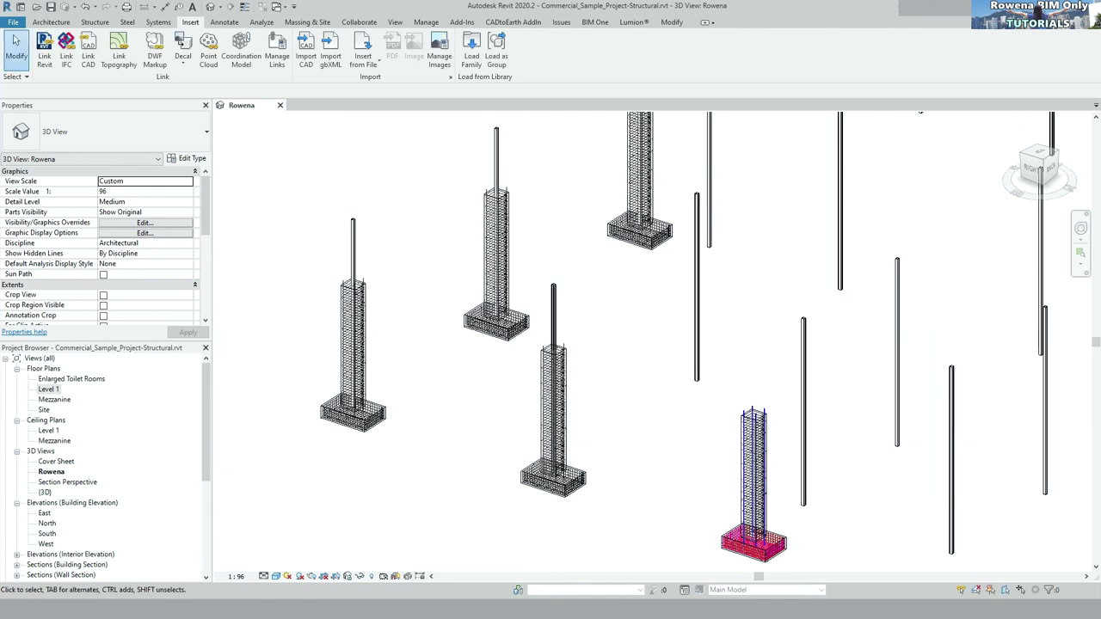